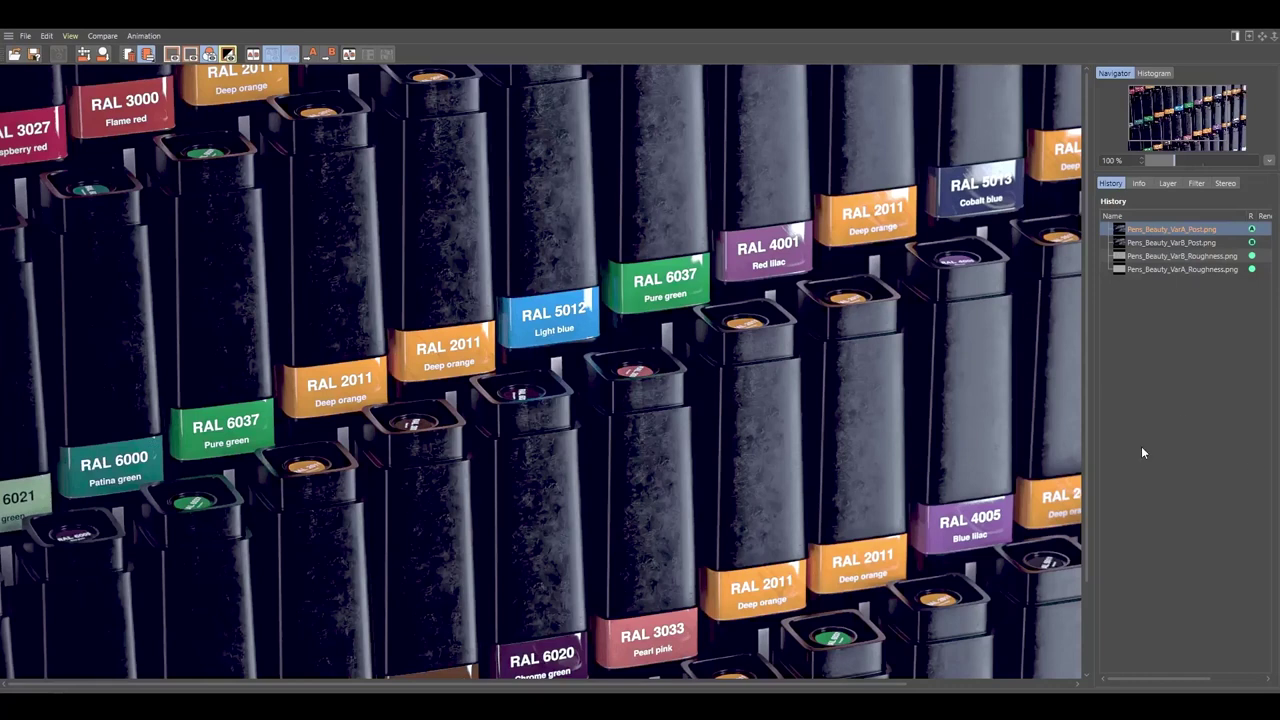
Compare the Pens_Beauty_VarA_Post.png and Pens_Beauty_VarB_Post.png renders by switching between them repeatedly.
left_click(1182, 243)
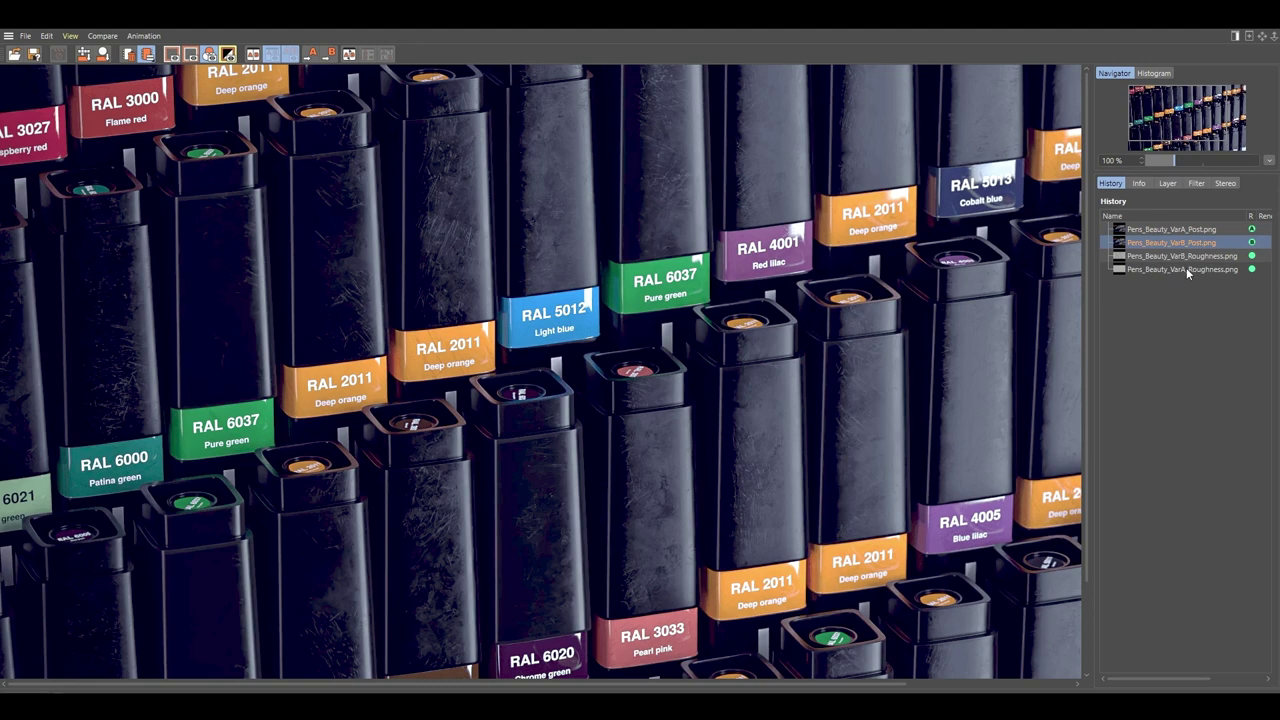
left_click(1161, 230)
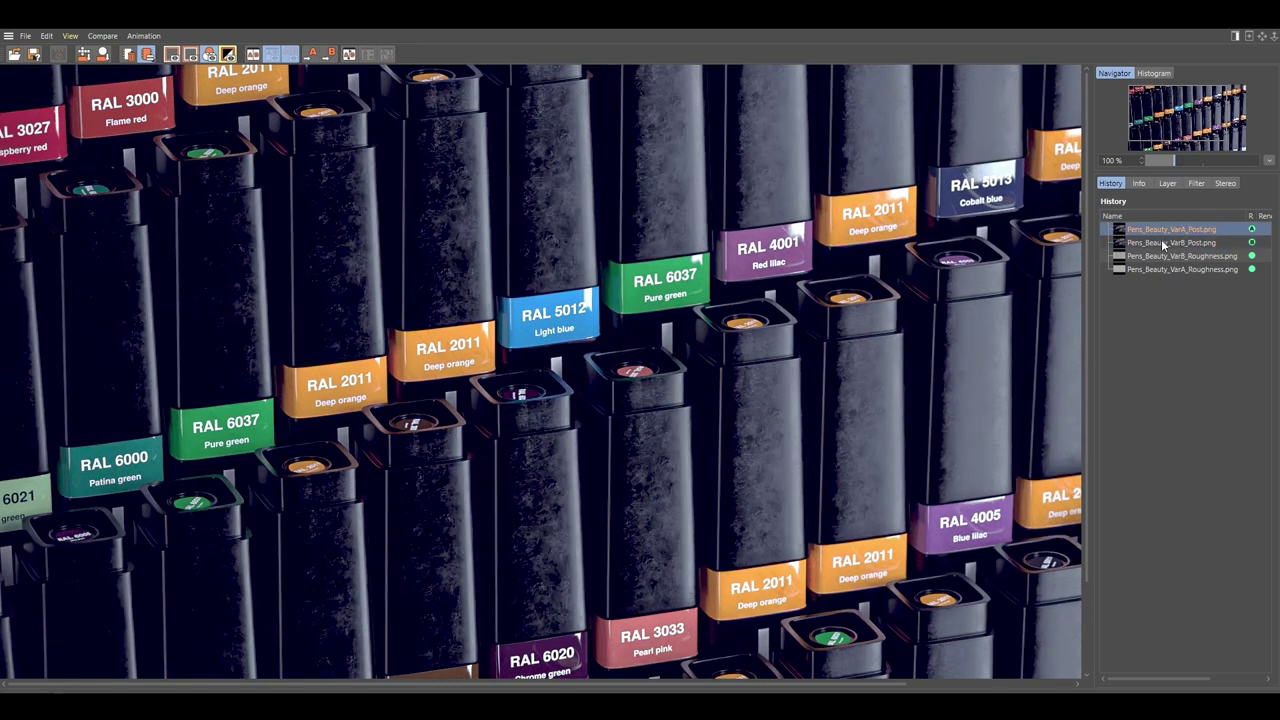
left_click(1163, 243)
left_click(1163, 231)
left_click(1163, 243)
left_click(1163, 231)
left_click(1165, 243)
left_click(1164, 231)
left_click(1168, 243)
left_click(1166, 231)
Examine the VarA and VarB roughness images against their matching beauty renders.
left_click(1160, 269)
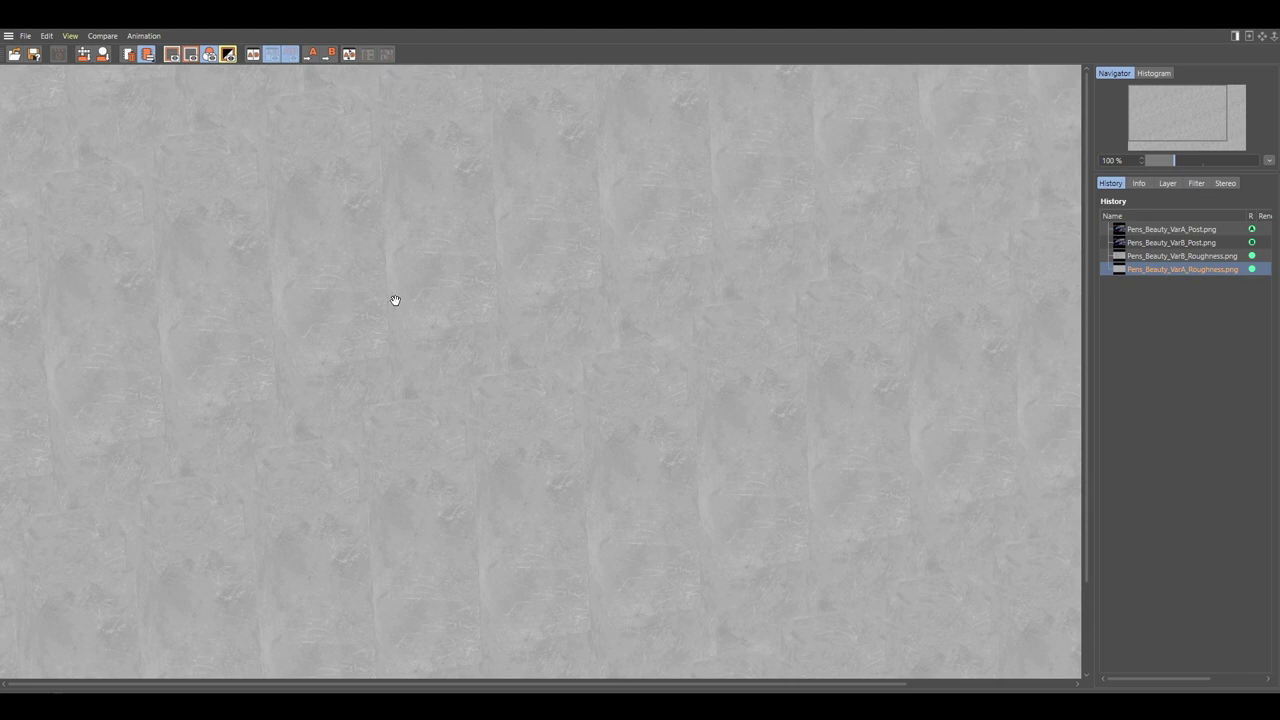
left_click(1195, 229)
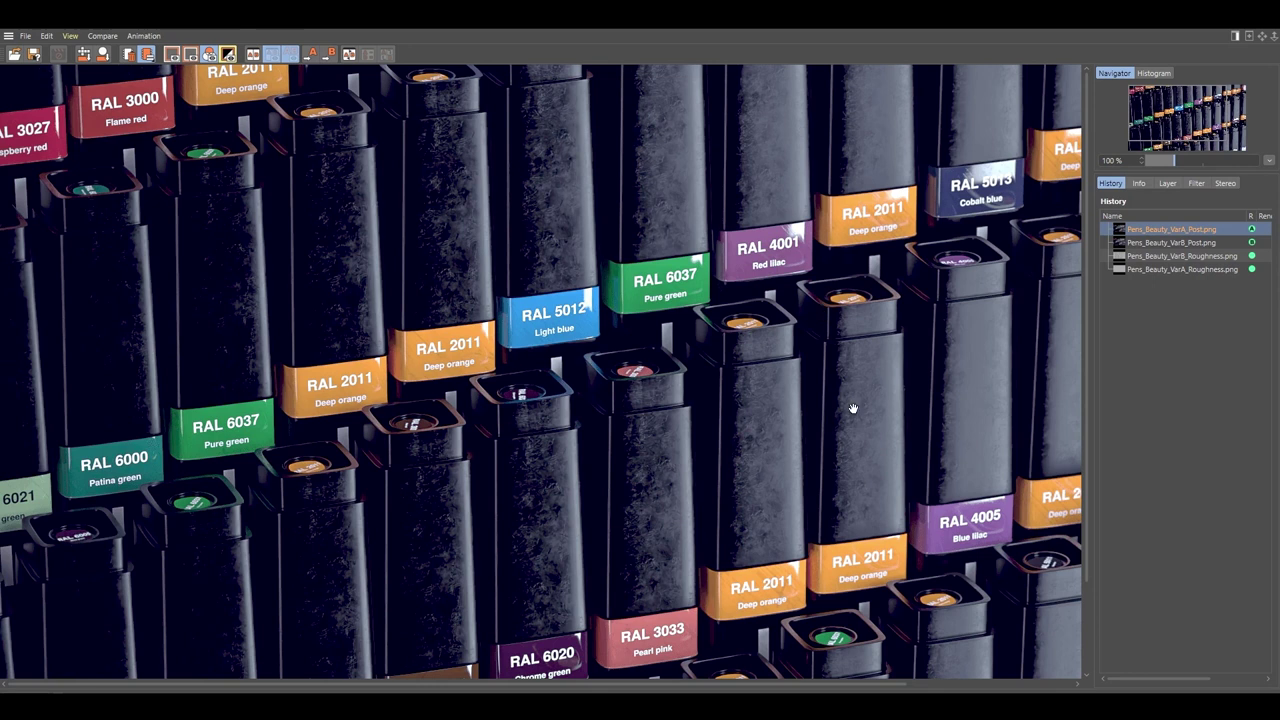
left_click(1117, 243)
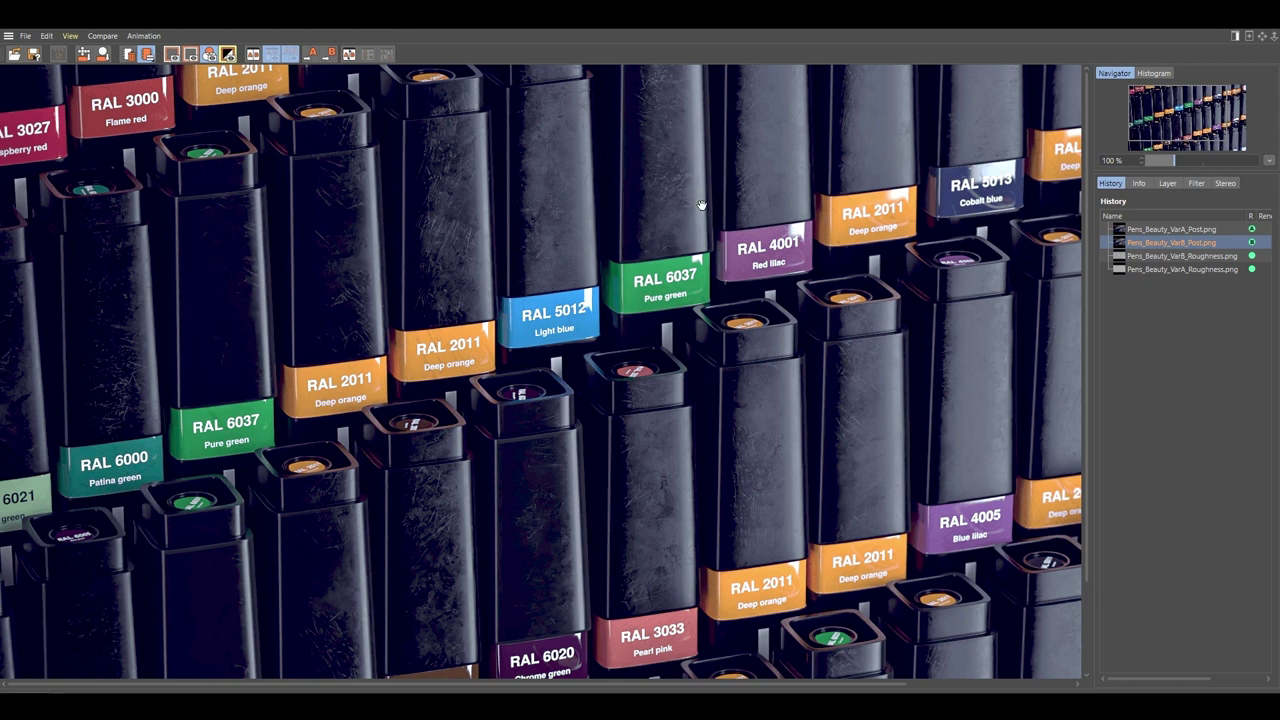
left_click(1182, 257)
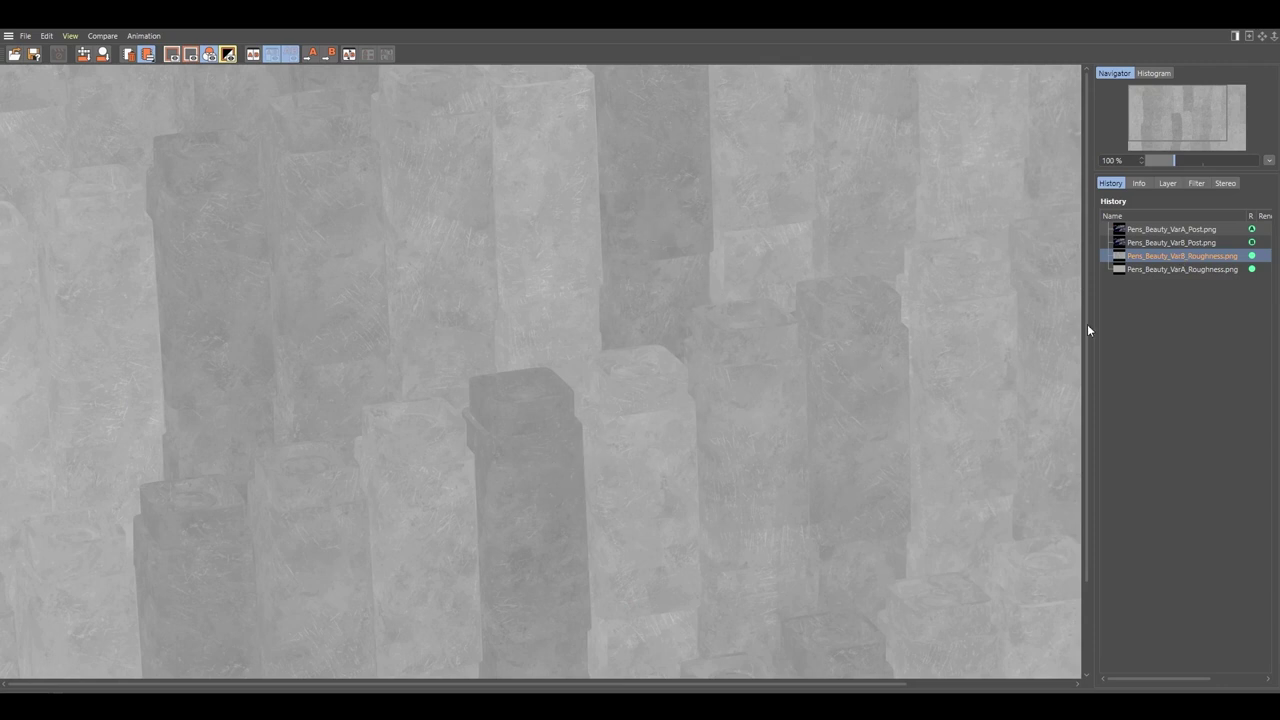
left_click(1137, 243)
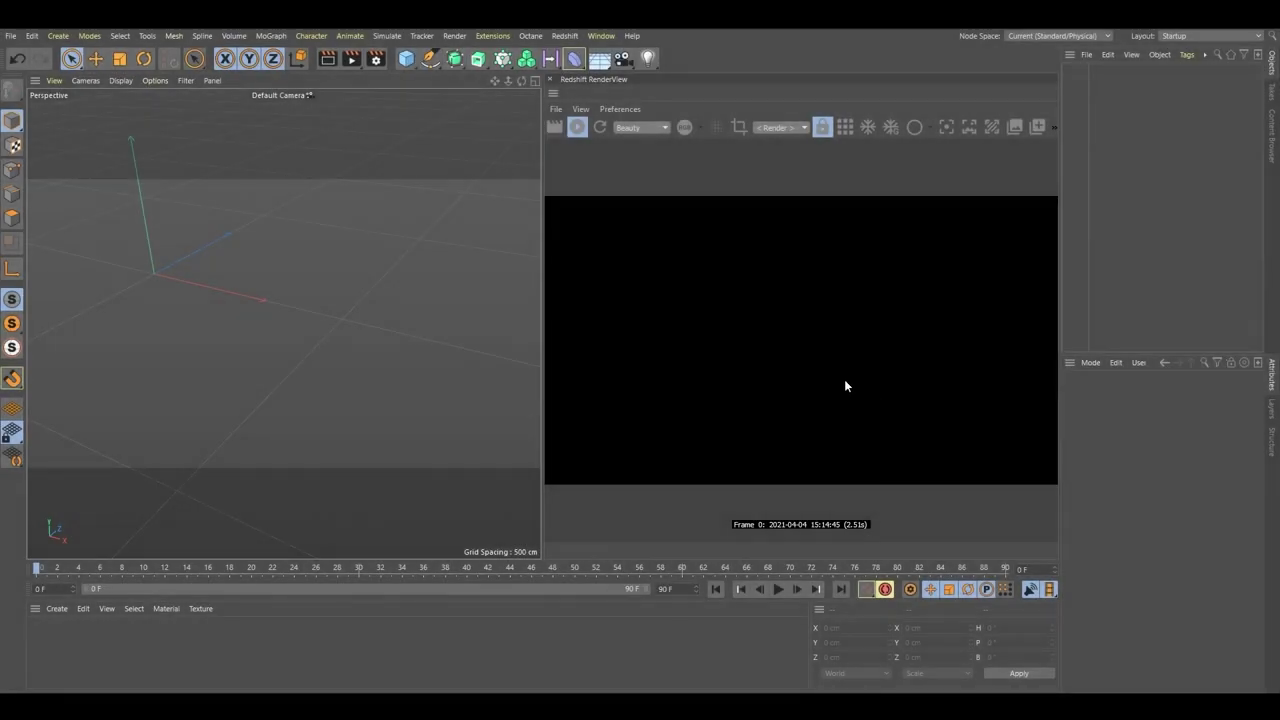
Add a default cube to the empty scene and frame it in the perspective view.
left_click(406, 58)
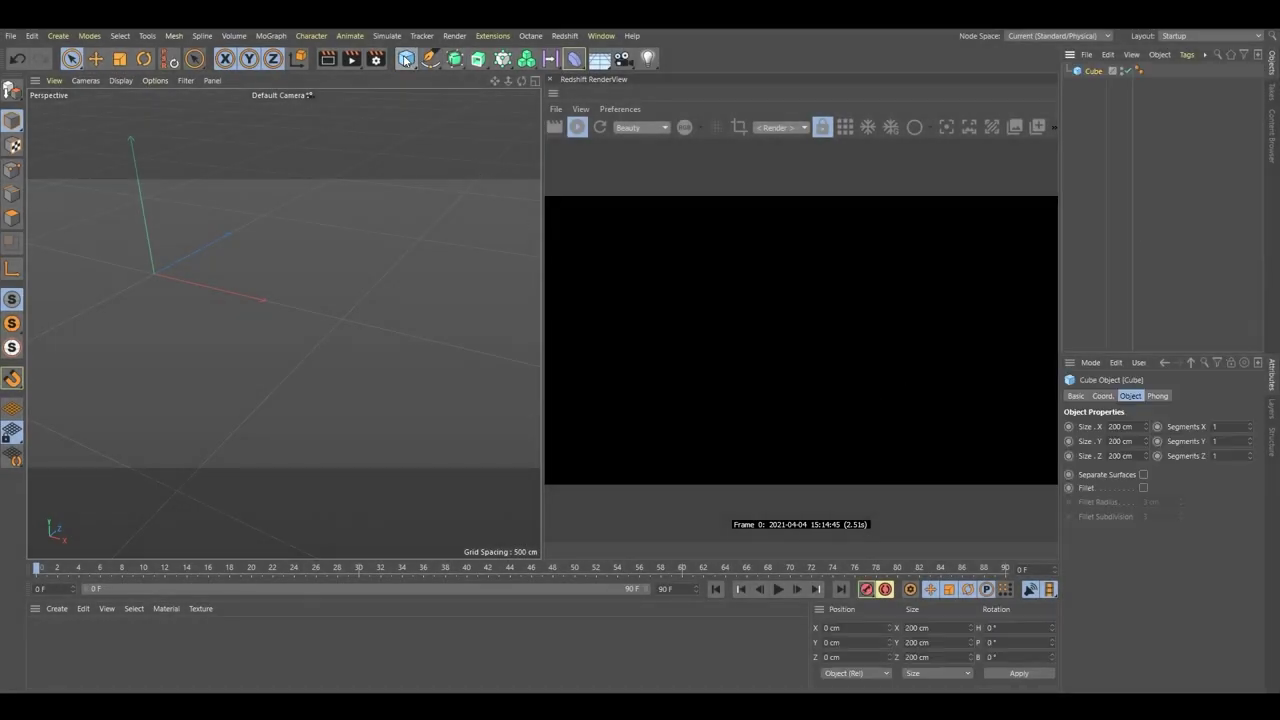
left_click_drag(348, 184, 348, 207, "alt")
middle_click_drag(348, 207, 424, 170, "alt")
right_click_drag(424, 170, 461, 200, "alt")
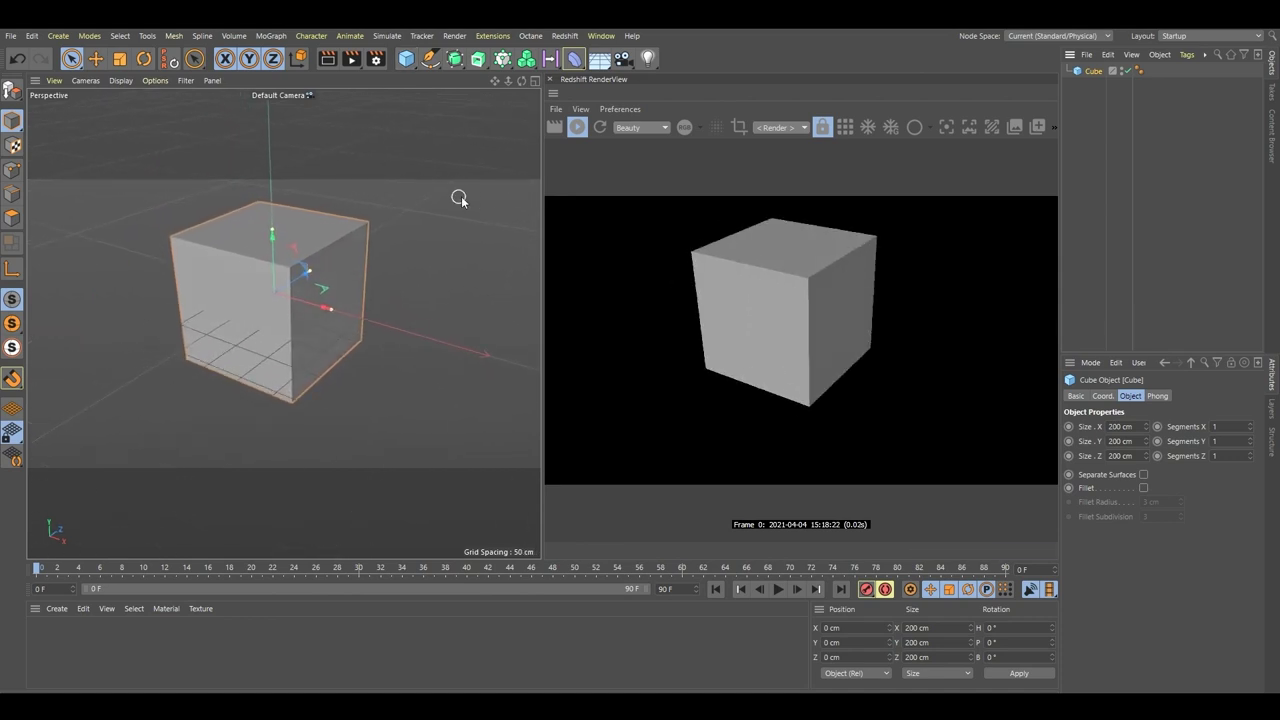
left_click(1125, 150)
Create a Redshift RS Material and open its shader graph.
left_click(565, 35)
mouse_move(632, 116)
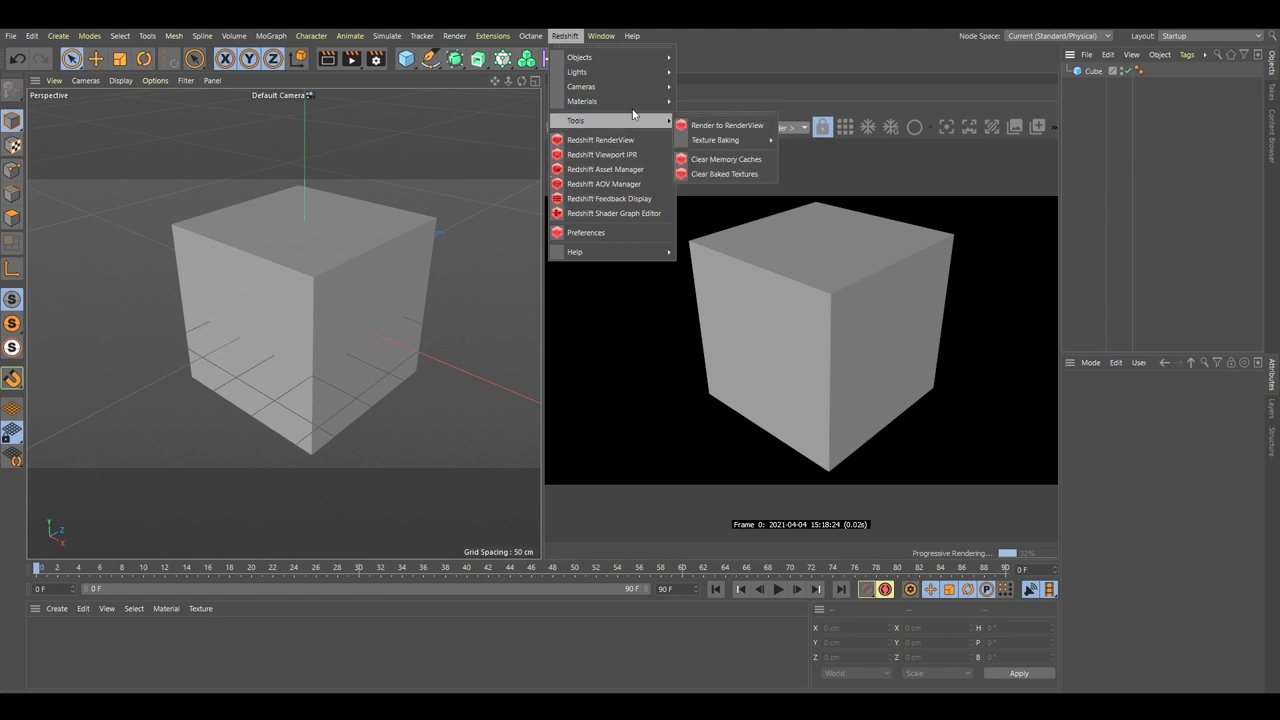
left_click(731, 104)
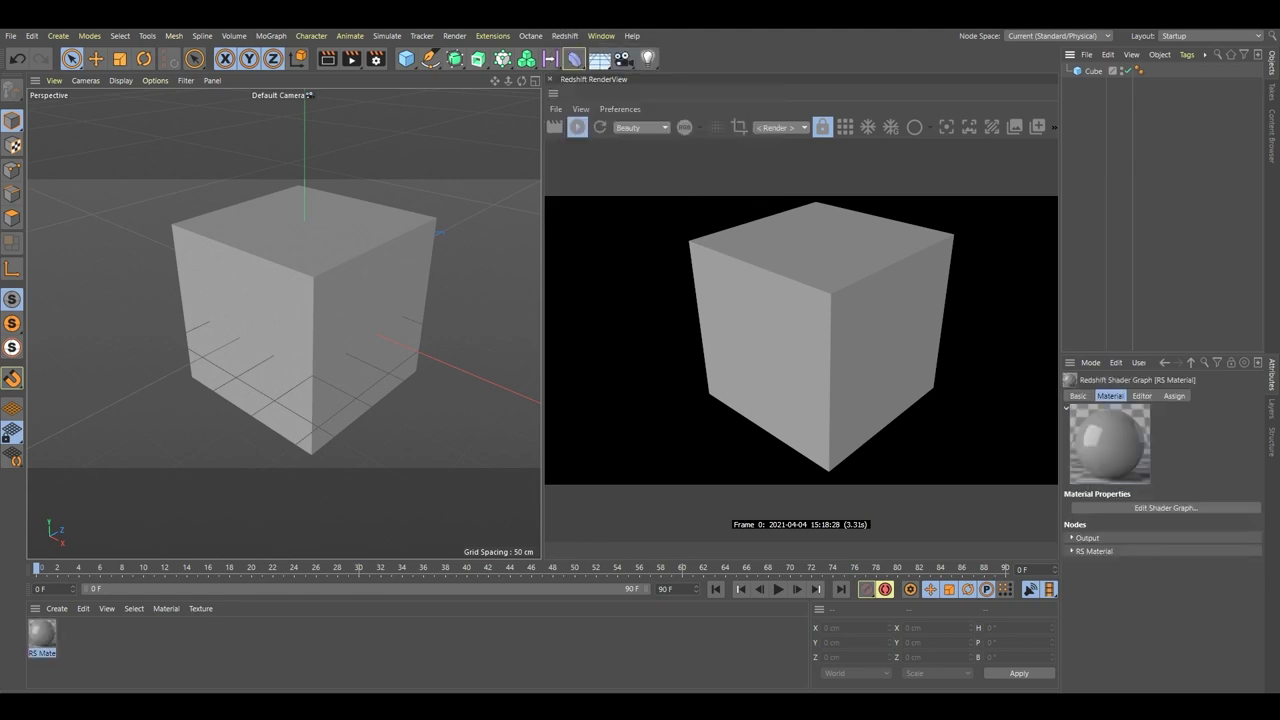
double_click(42, 633)
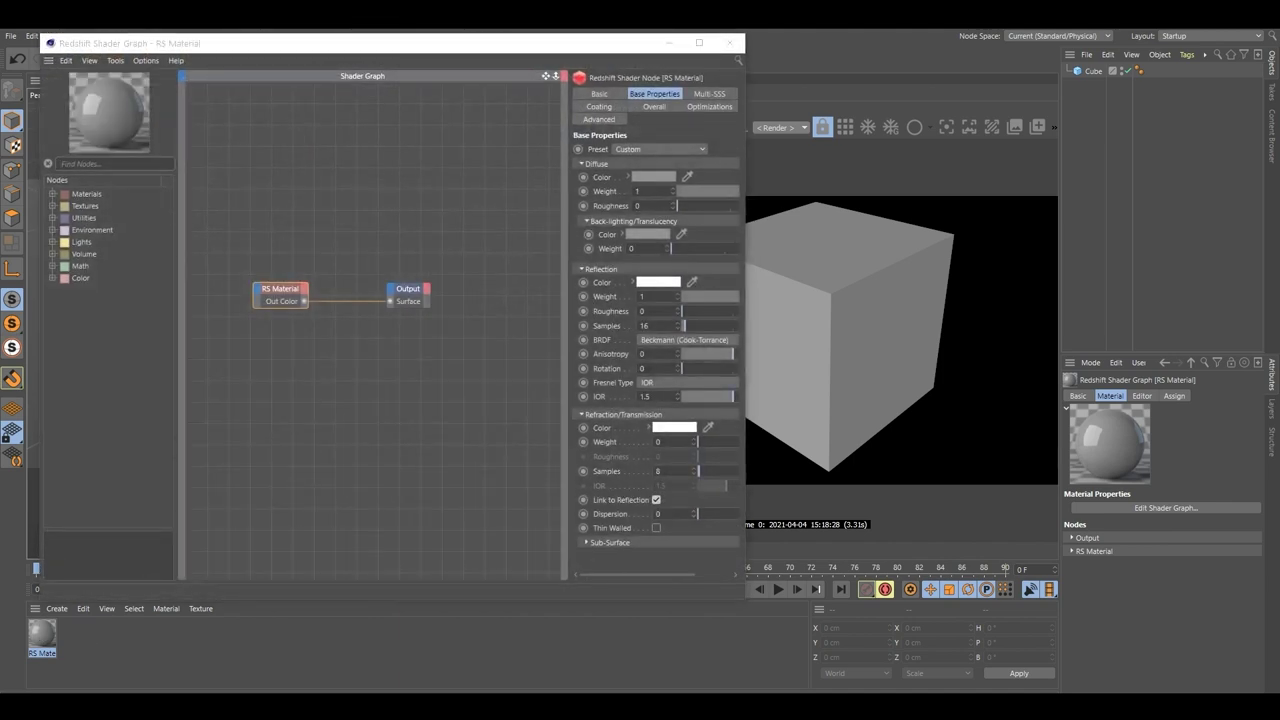
left_click_drag(600, 45, 678, 78)
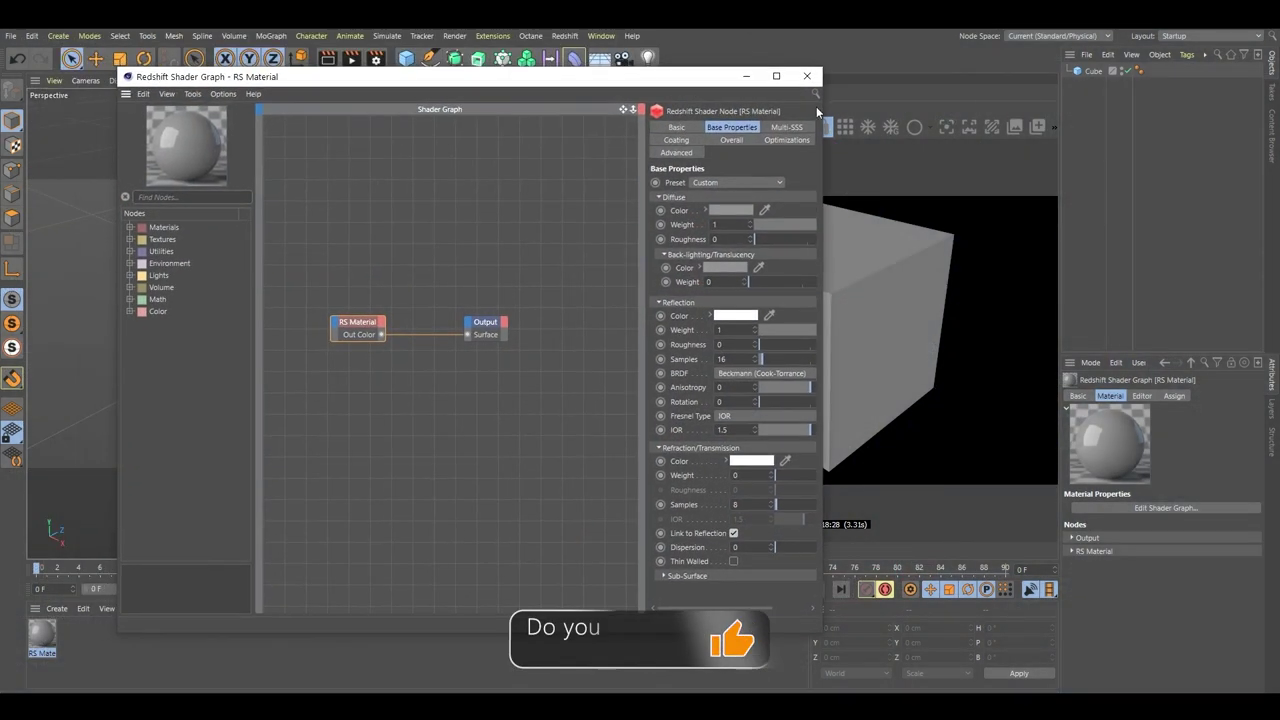
Add the UV_Grid_Sm image as a texture node and line up the RS Material and Output nodes beside it.
left_click_drag(0, 480, 346, 430)
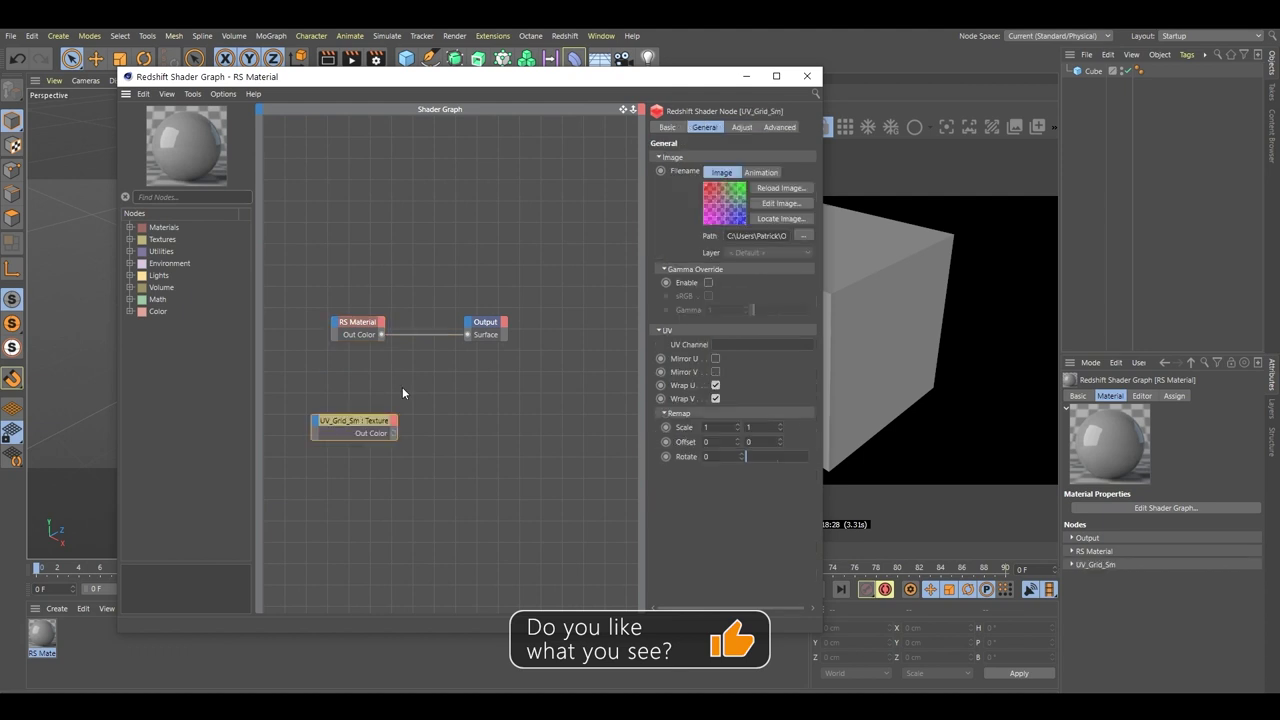
left_click_drag(502, 317, 476, 424)
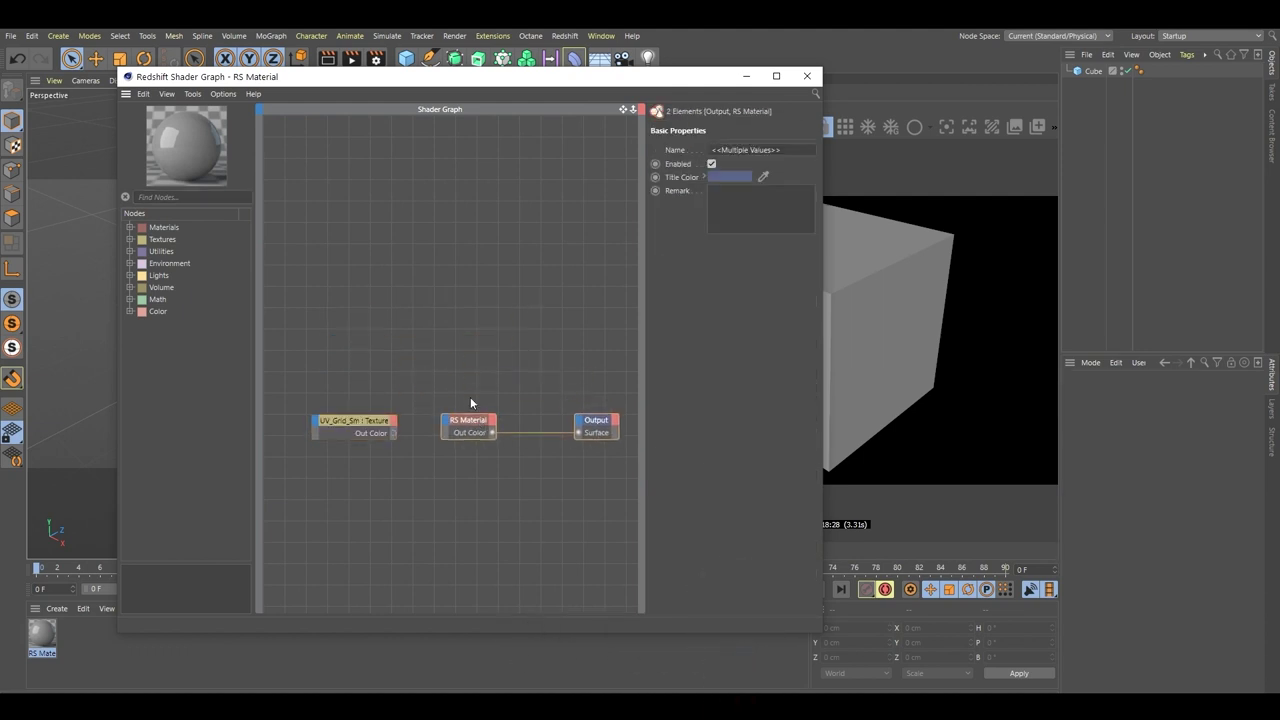
left_click(470, 397)
Connect the UV_Grid_Sm texture's Out Color to the RS Material's Diffuse Color.
left_click(396, 434)
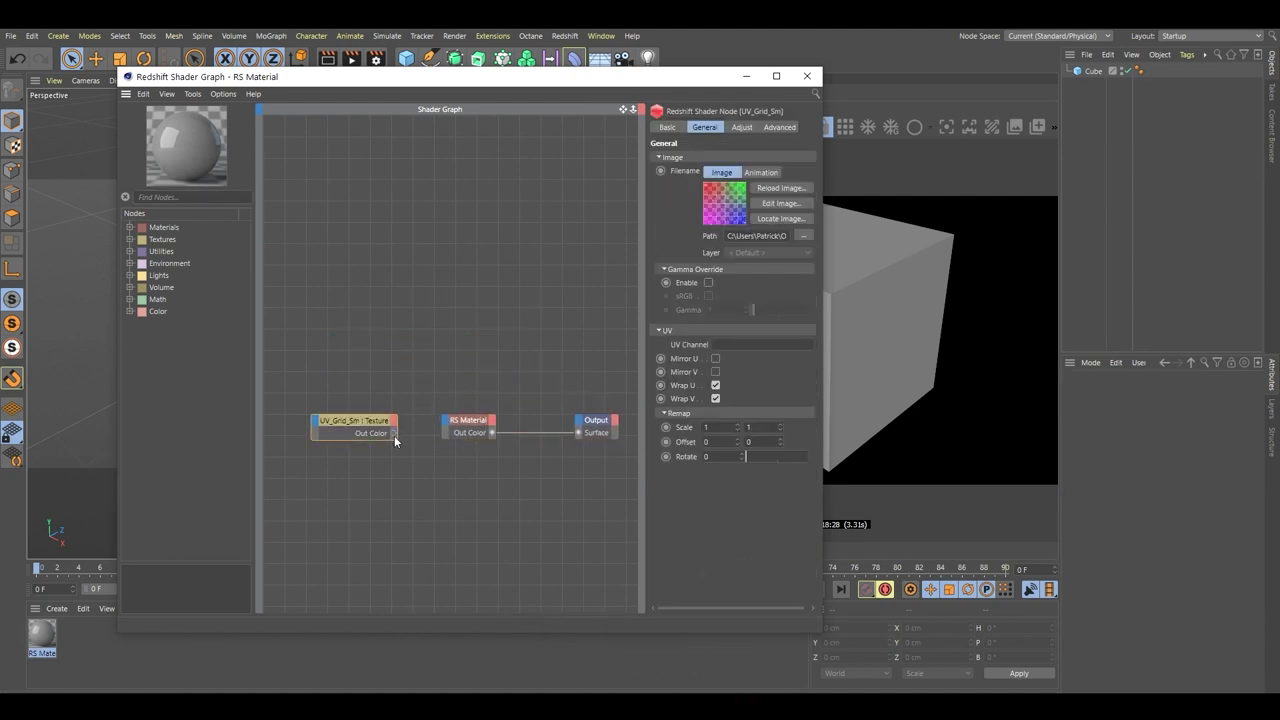
left_click_drag(437, 426, 446, 428)
mouse_move(502, 436)
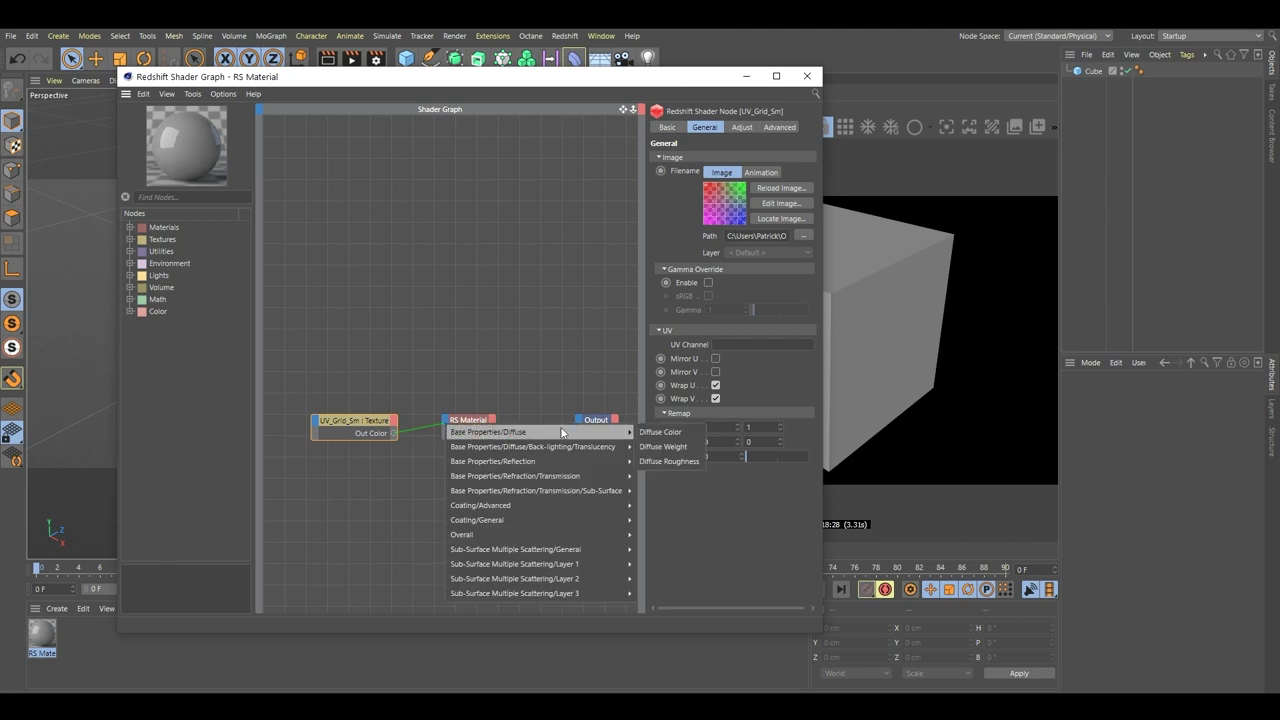
left_click(665, 431)
Assign the RS Material to the cube and move the shader graph window clear of the render.
left_click_drag(626, 78, 566, 75)
left_click_drag(40, 636, 1098, 76)
left_click_drag(522, 74, 466, 47)
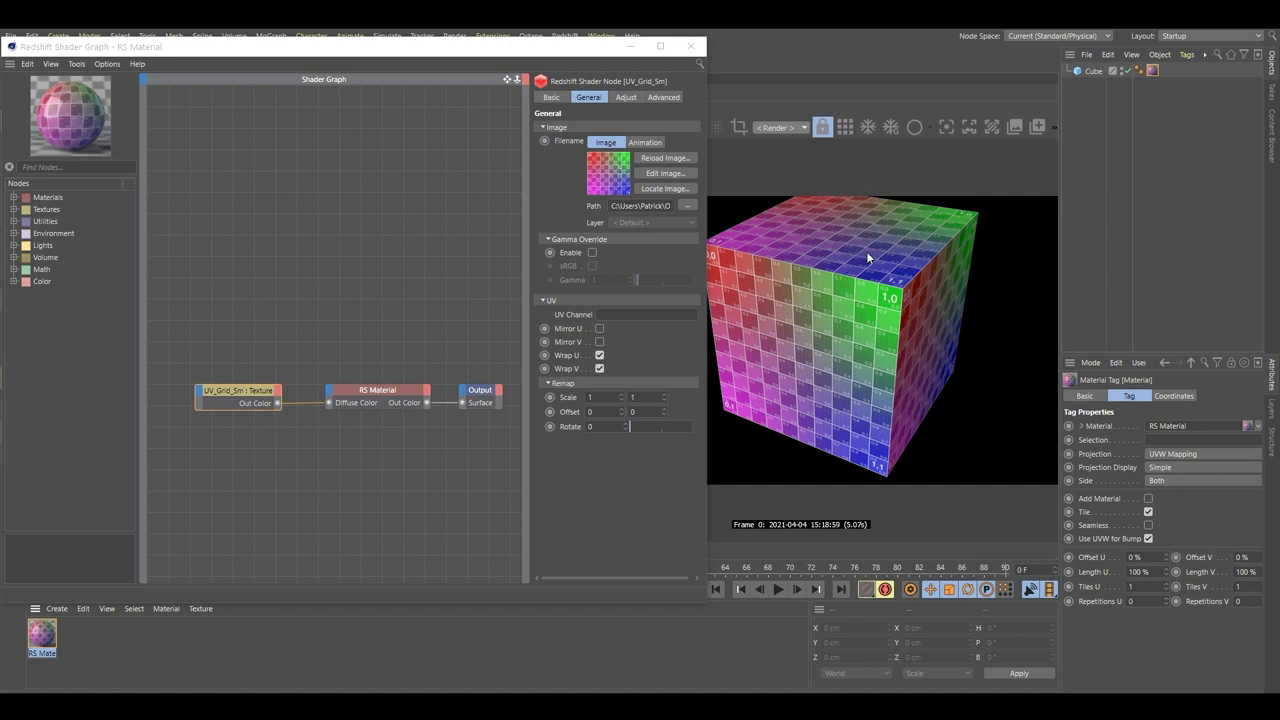
Select the UV_Grid_Sm texture node and set its Remap Rotate value to 0.
left_click(424, 326)
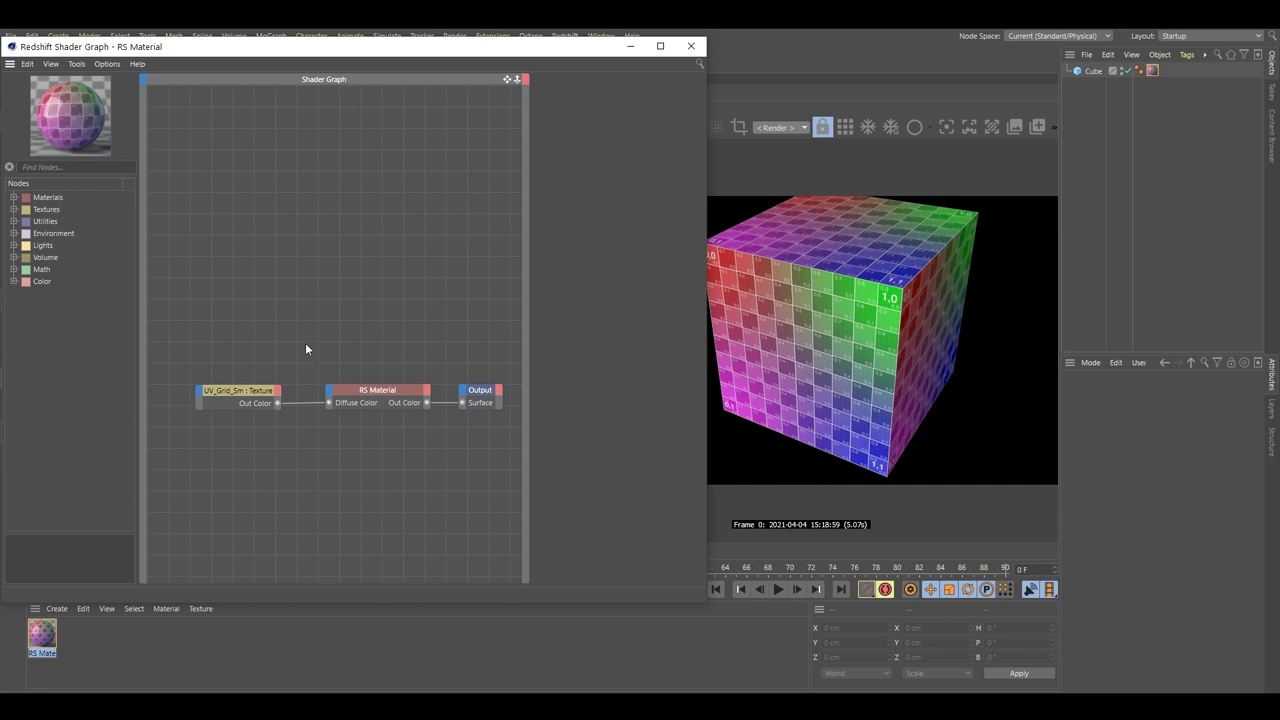
left_click(234, 392)
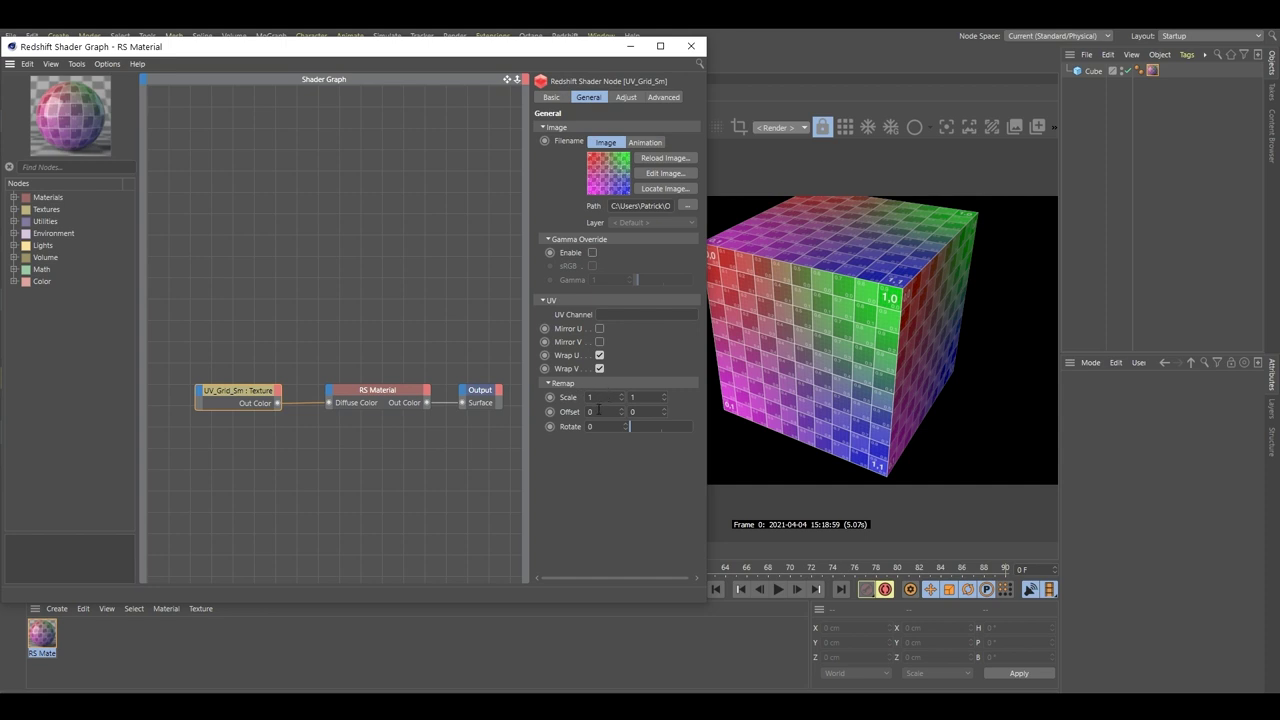
left_click_drag(647, 430, 578, 431)
type("00")
key("Return")
Expose the UV Remap Rotate parameter as an input on the UV_Grid_Sm texture node.
right_click(201, 394)
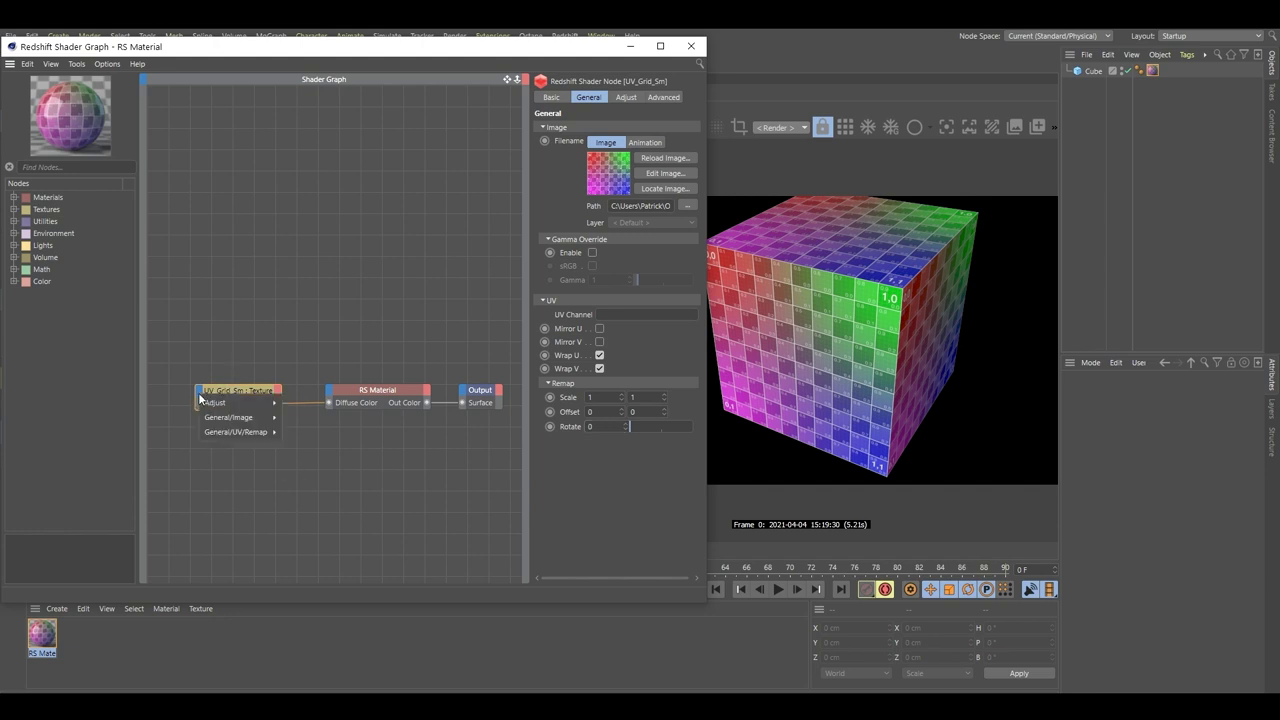
mouse_move(239, 432)
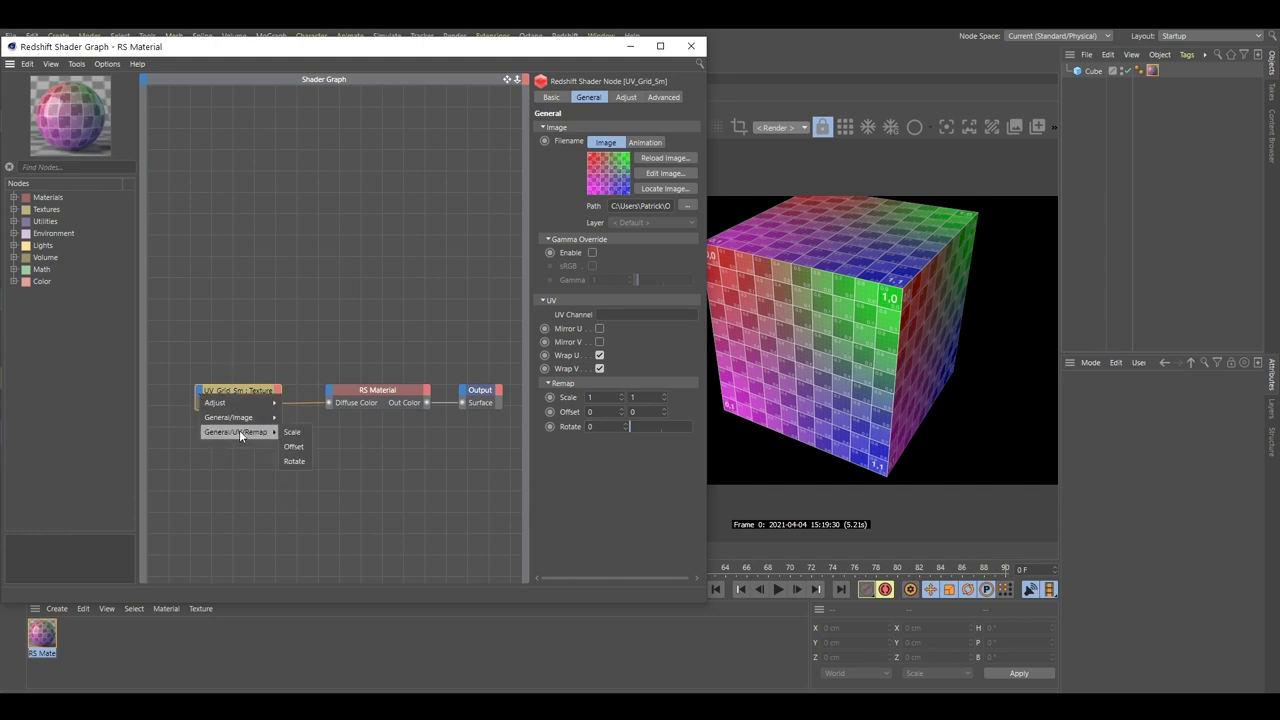
left_click(292, 461)
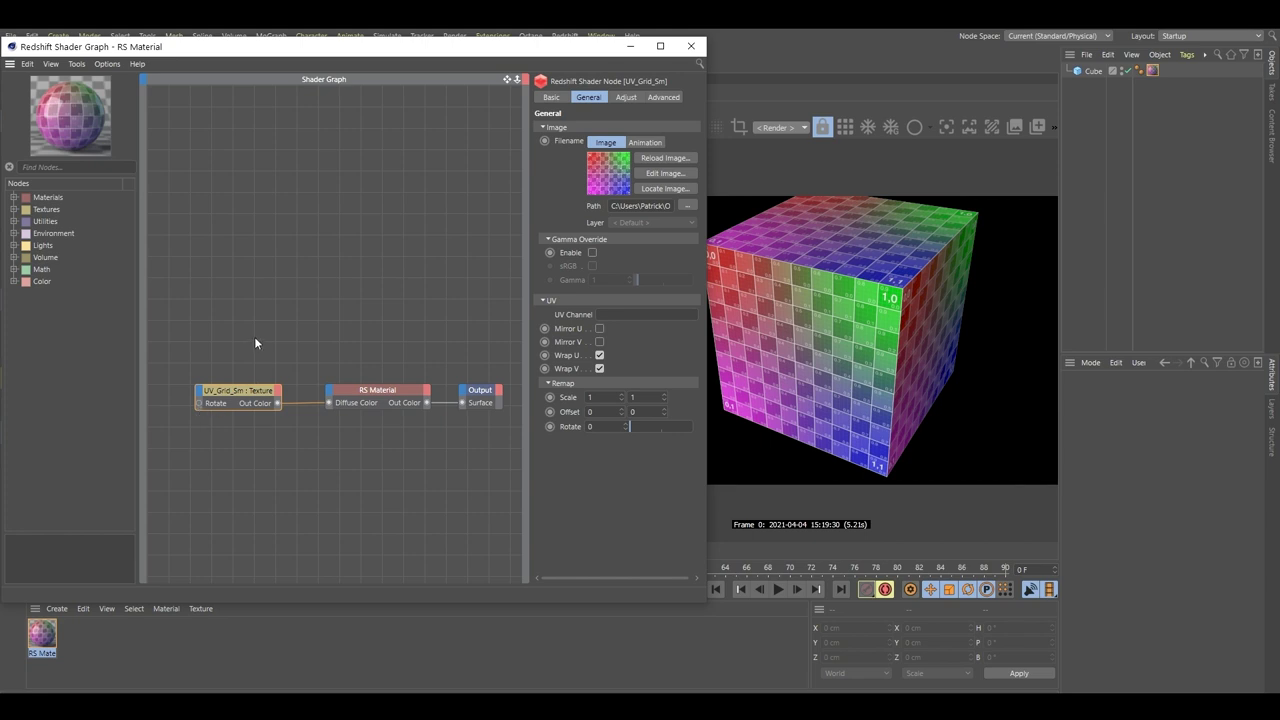
Add a Math Constant node and connect it to the texture node's Rotate input.
left_click(352, 325)
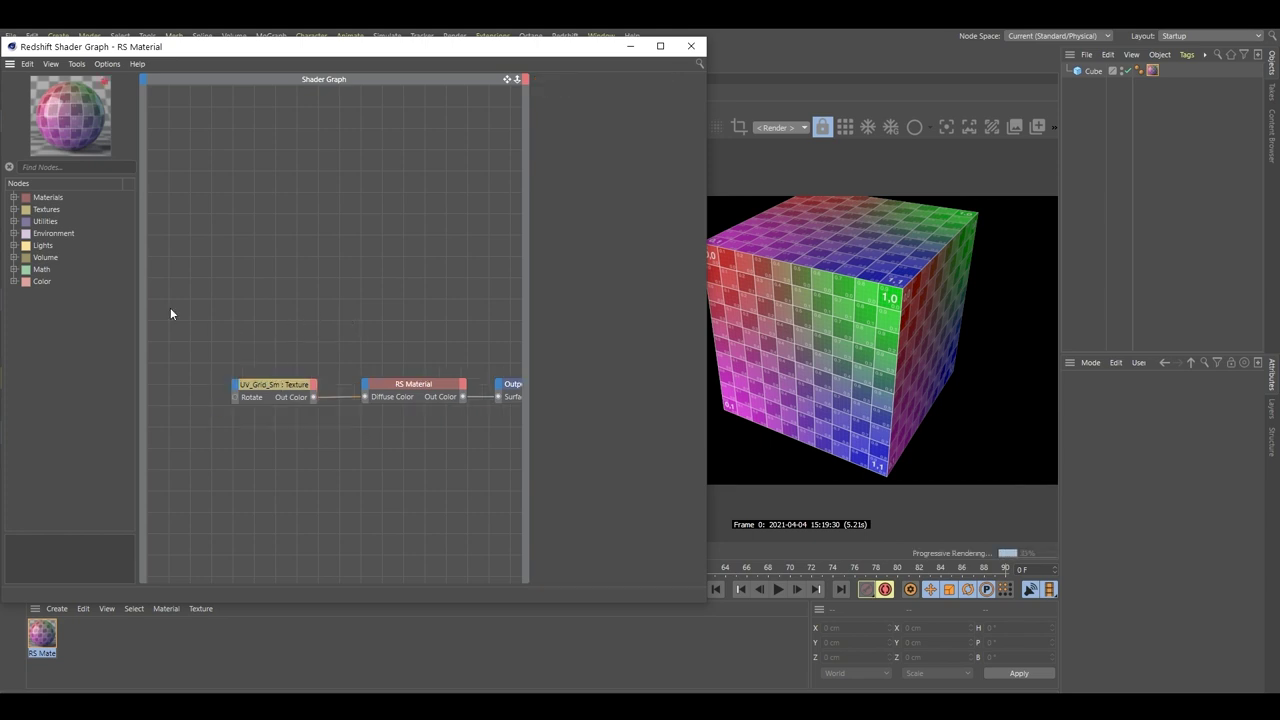
left_click(82, 168)
type("constan")
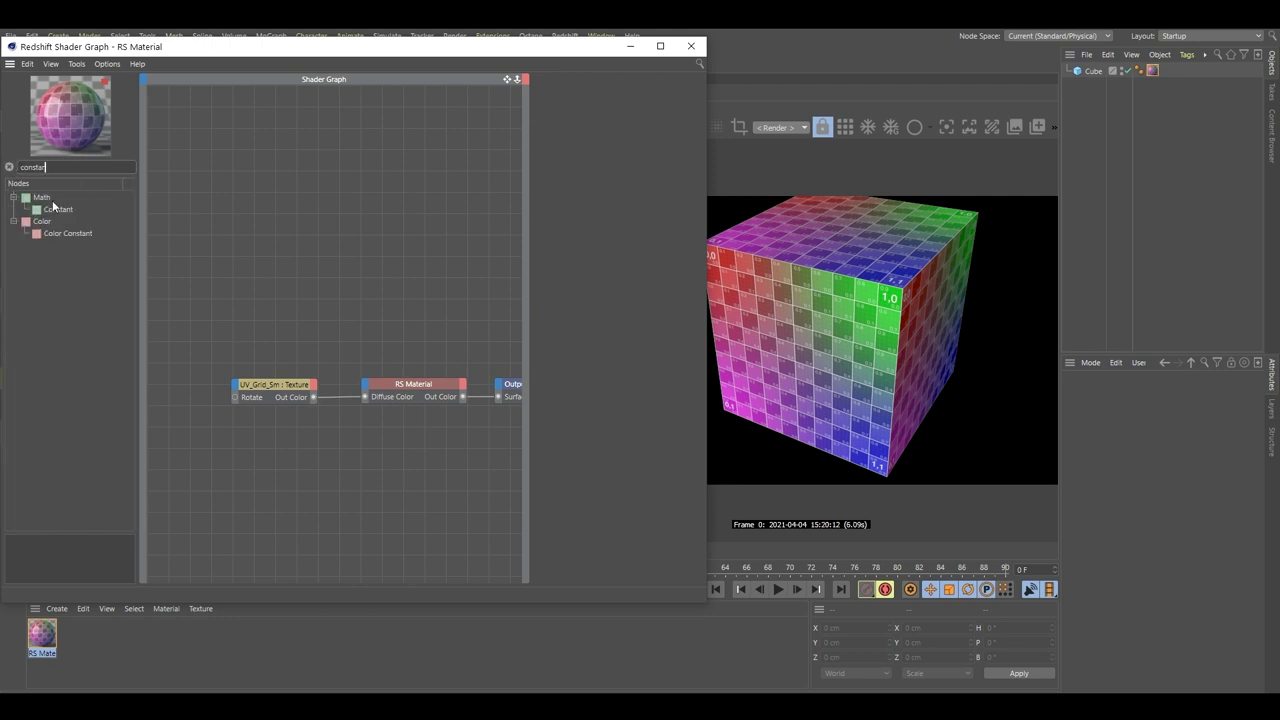
left_click_drag(52, 208, 179, 393)
left_click(205, 378)
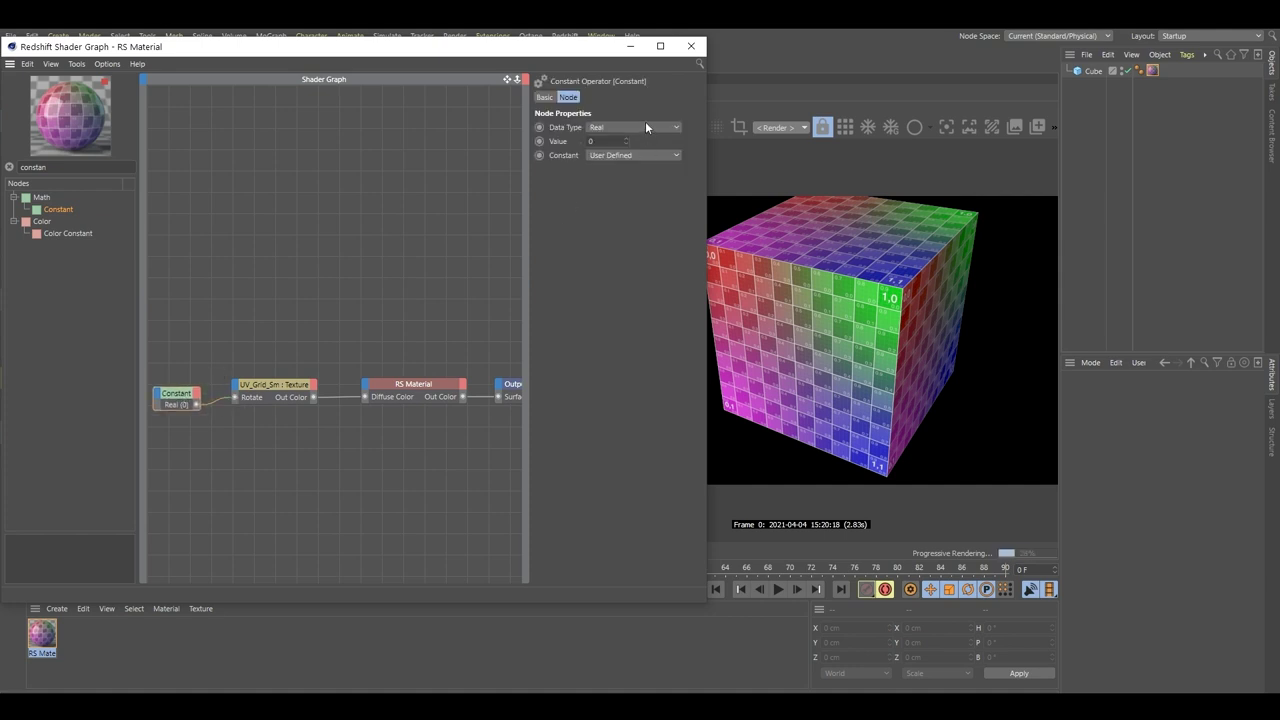
Set the Constant node's value to 45.
left_click_drag(602, 142, 530, 143)
type("45")
key("Return")
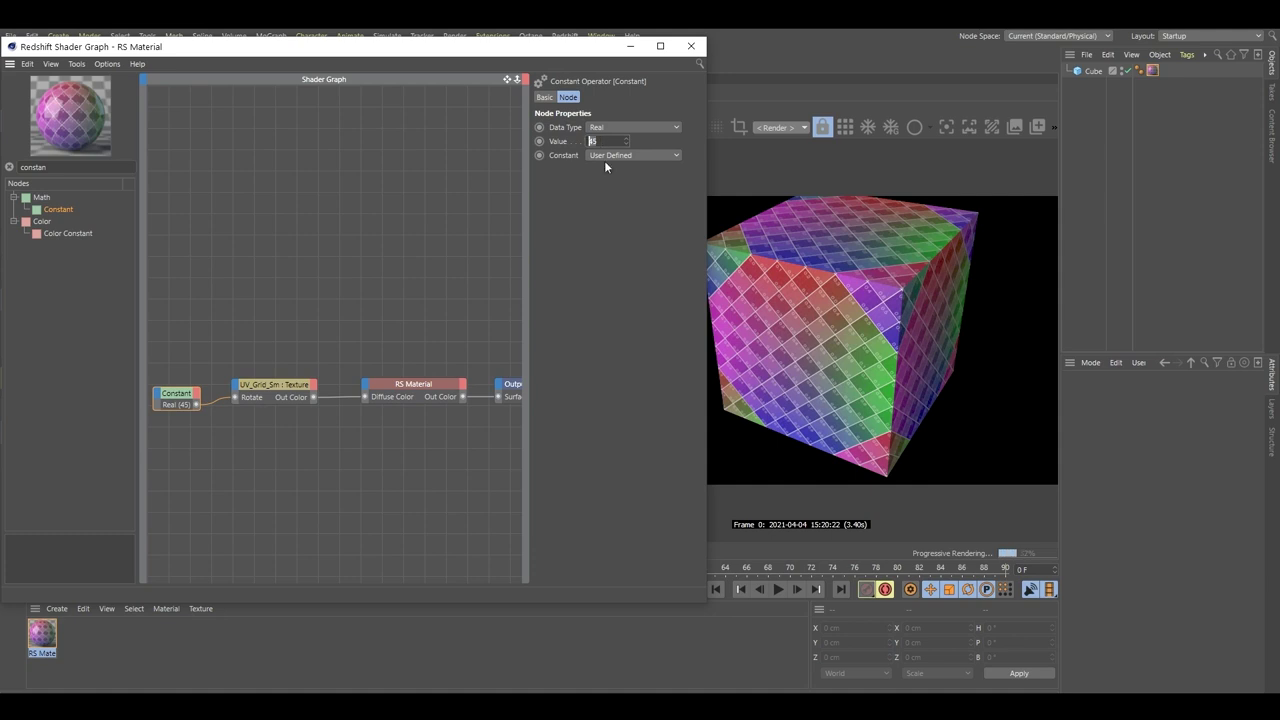
Set the Constant node's value to 60 and line the node up with the texture node.
type("60")
key("Return")
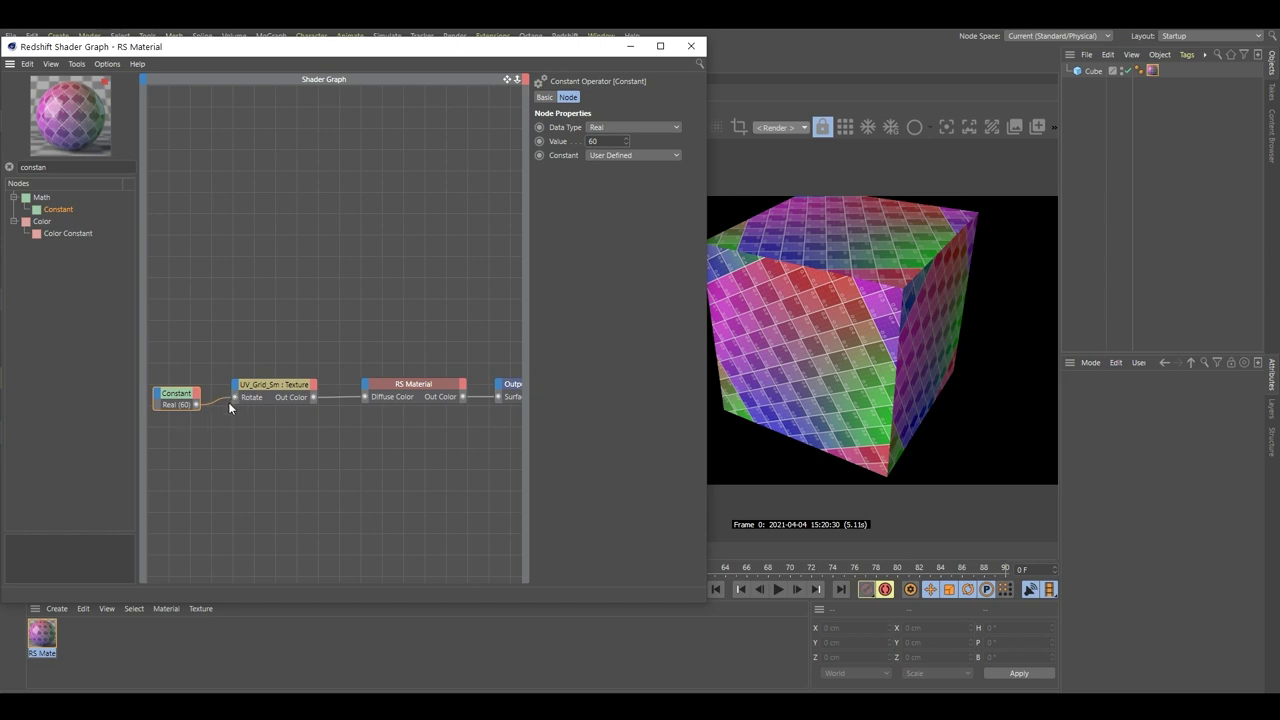
left_click_drag(186, 402, 182, 395)
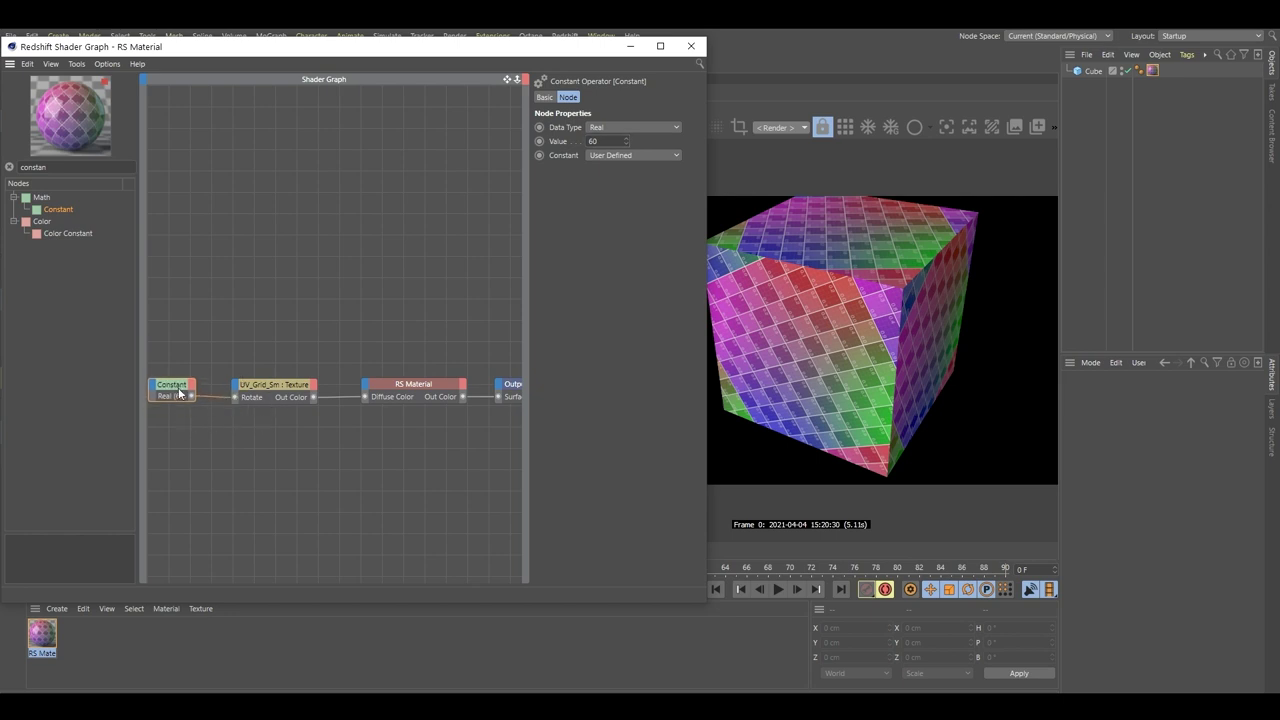
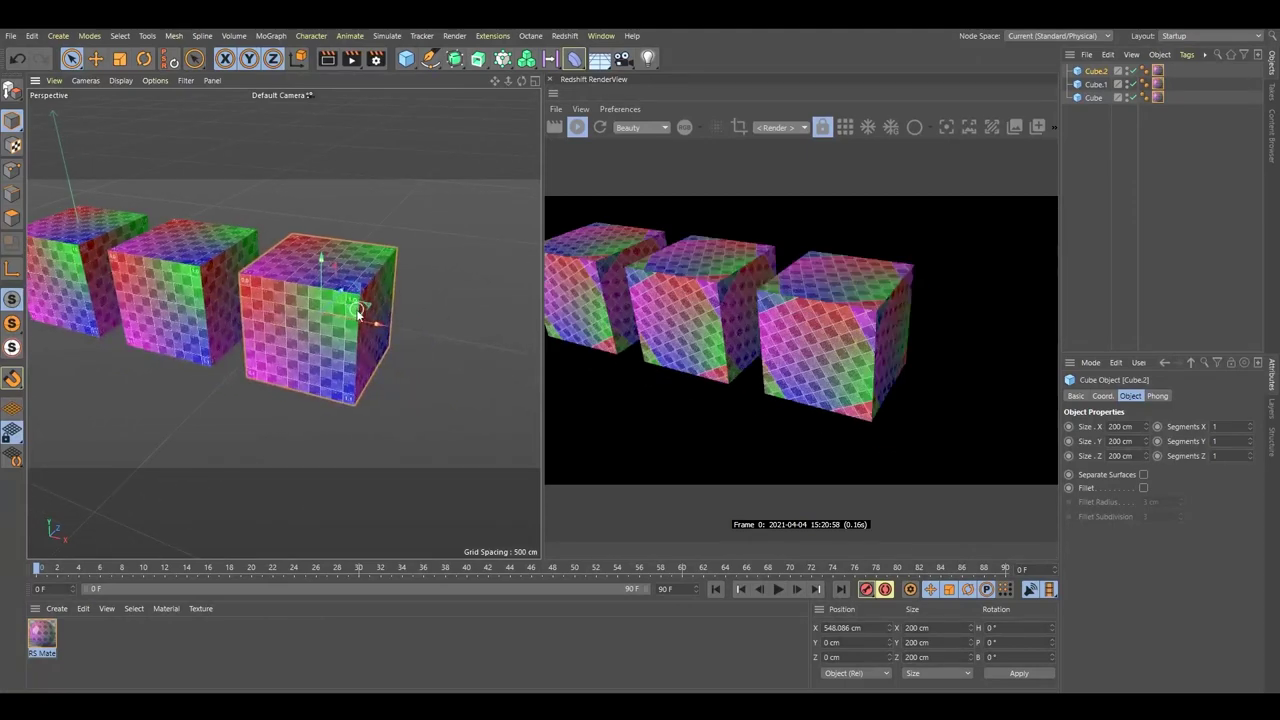
Duplicate the last cube along X to about 798.5 cm, making a row of four textured cubes, and frame them.
right_click_drag(458, 326, 391, 302, "alt")
scroll(391, 302, "up", 4)
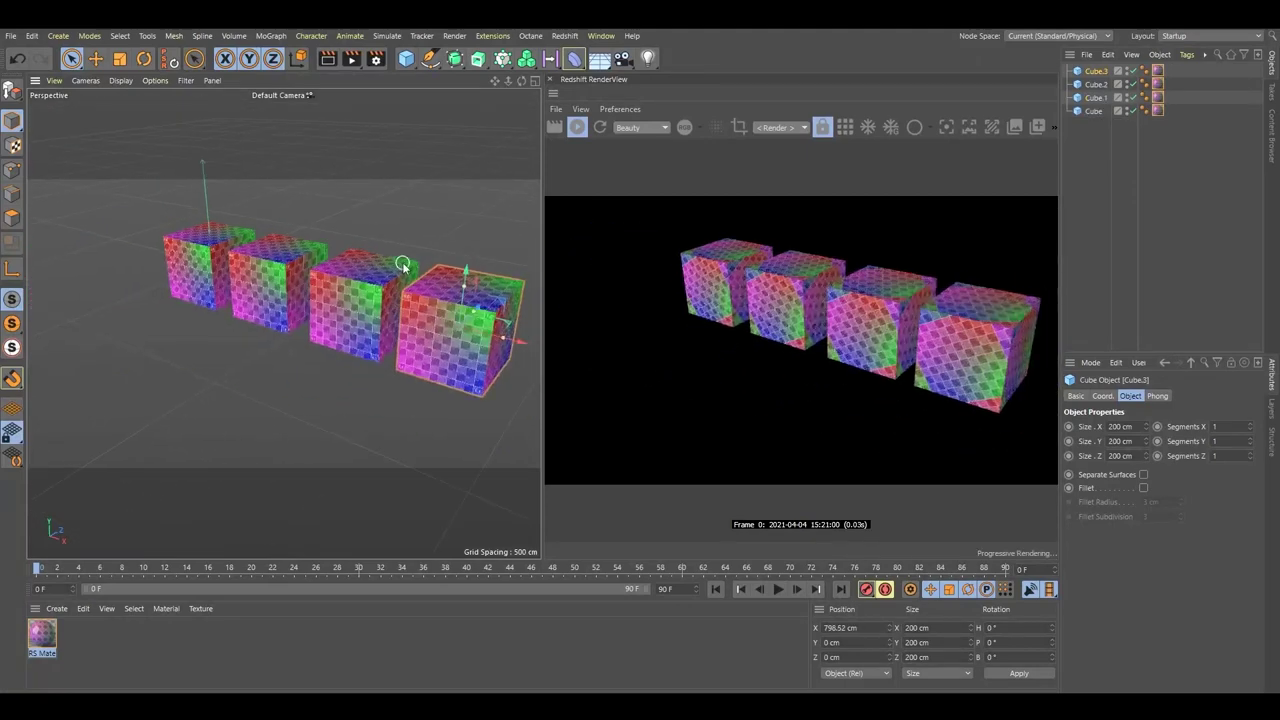
left_click_drag(402, 290, 425, 284, "alt")
middle_click_drag(425, 284, 446, 273, "alt")
left_click(443, 267)
Bring back the RS Material shader graph and move the Constant and UV_Grid_Sm texture nodes below the RS Material node.
left_click_drag(0, 110, 492, 138)
left_click_drag(714, 250, 602, 257)
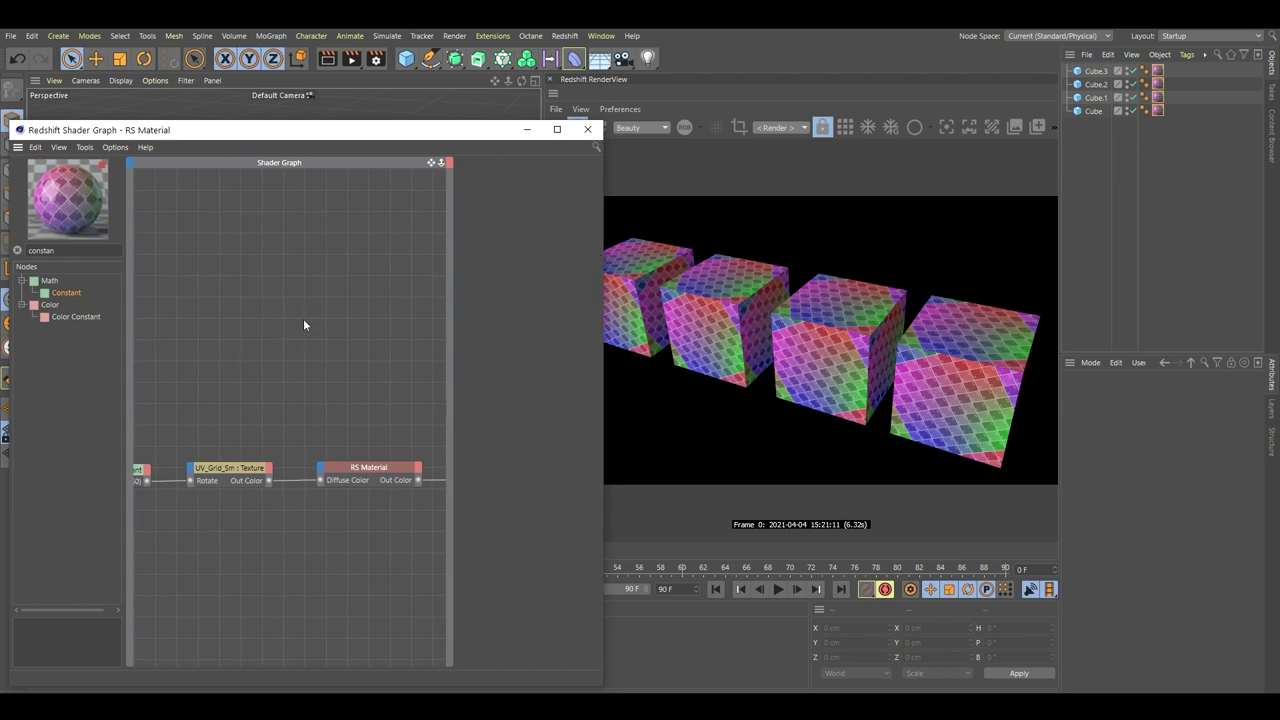
middle_click_drag(275, 355, 324, 304)
left_click_drag(322, 378, 150, 470)
left_click_drag(182, 424, 176, 470)
left_click(252, 387)
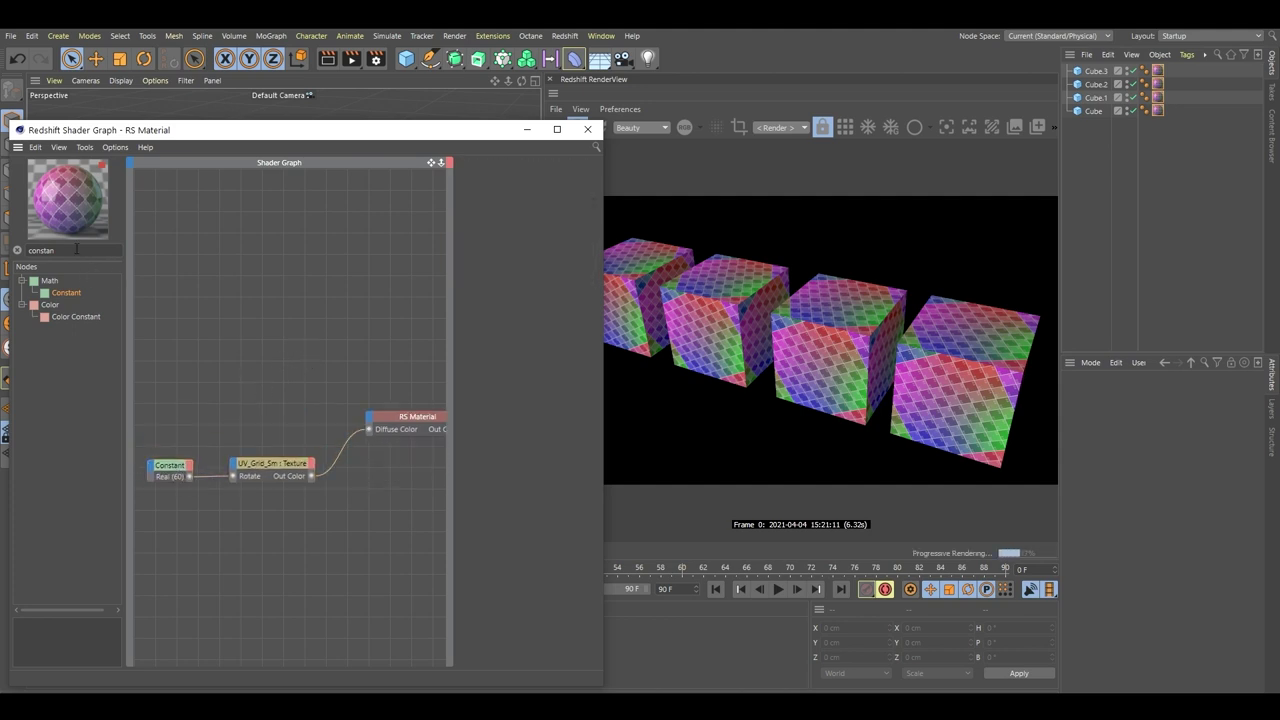
Add a Color User Data node to the graph and connect its output to the RS Material's Diffuse Color.
left_click(17, 250)
left_click(22, 304)
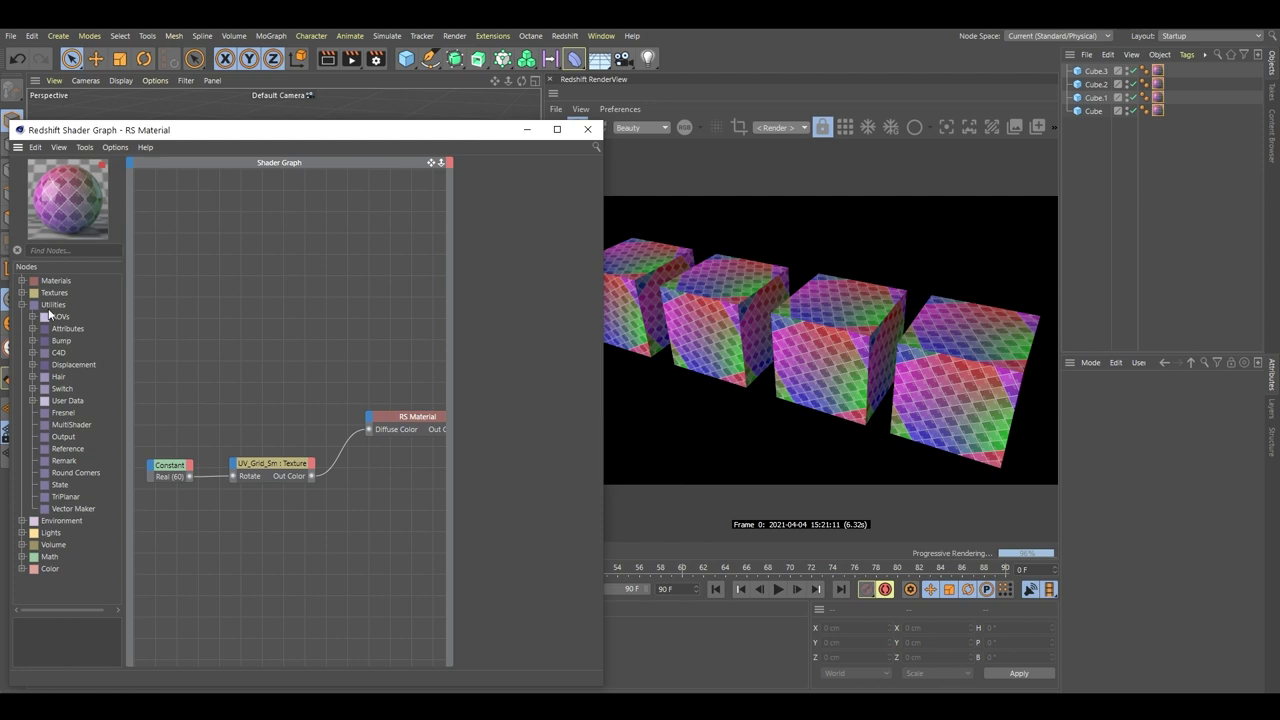
left_click(32, 400)
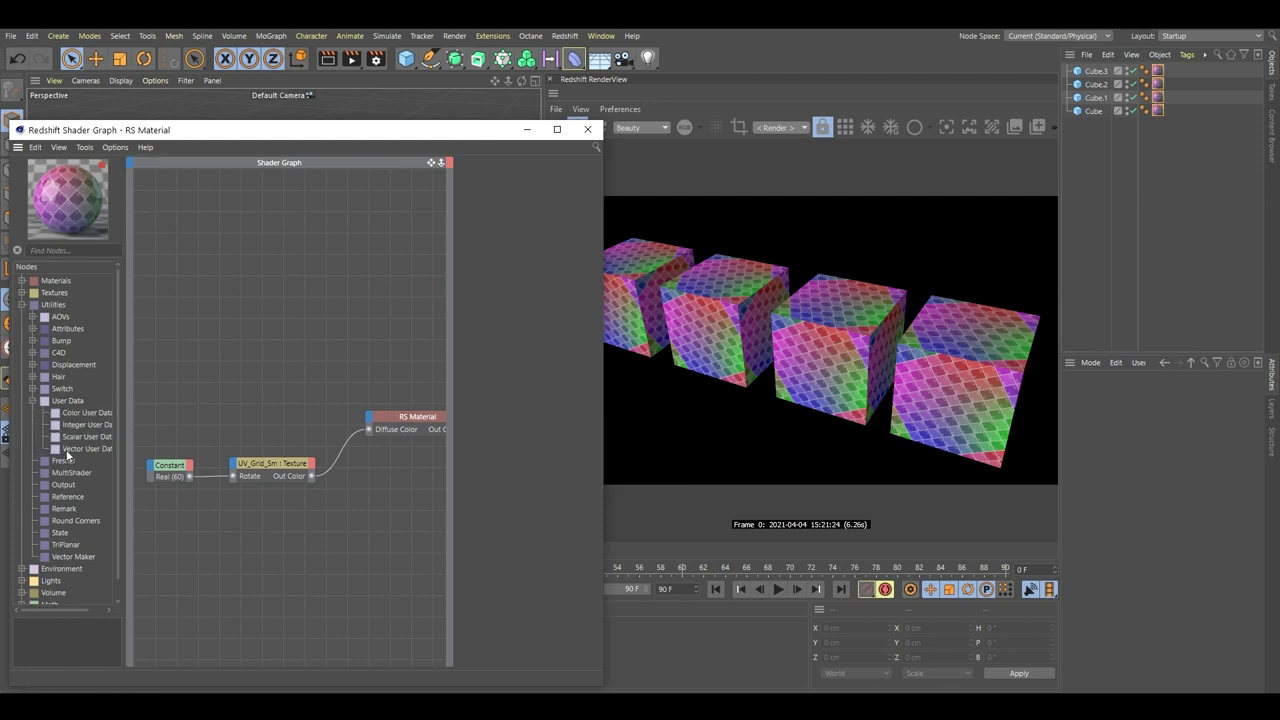
left_click_drag(85, 412, 369, 430)
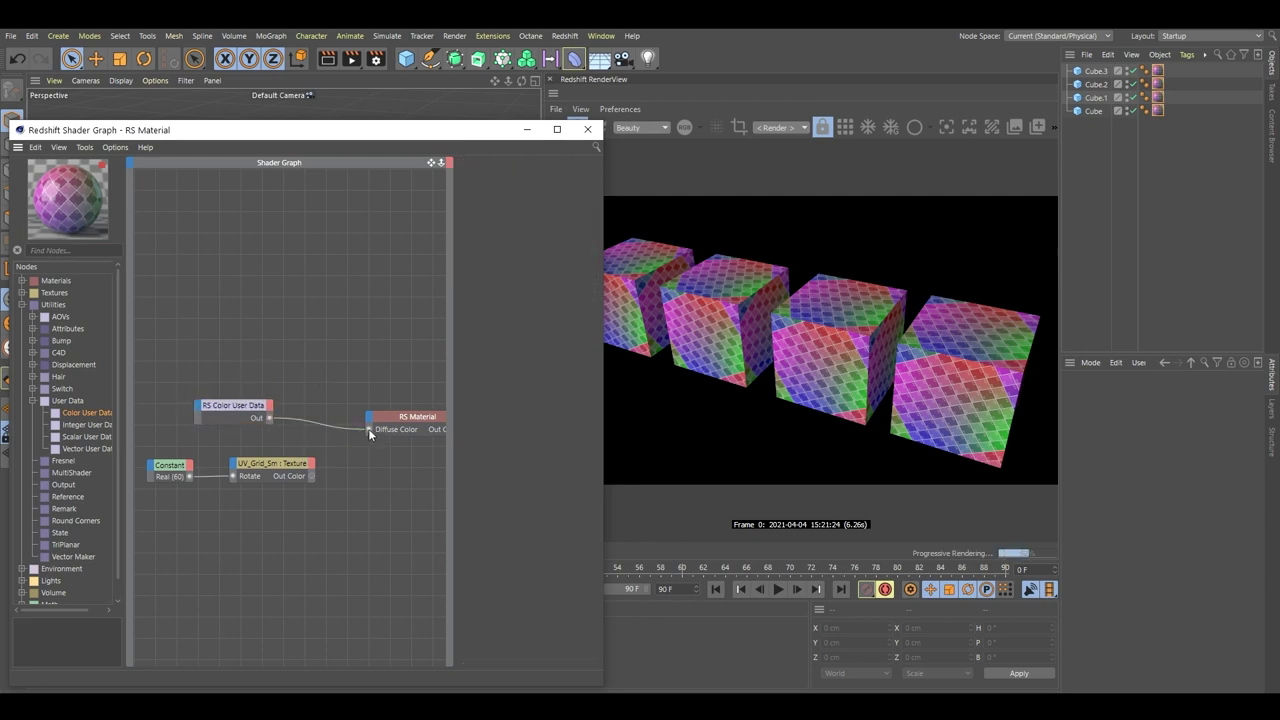
Set the Color User Data node's default colour to pure red with 100% saturation and 100% value.
left_click(248, 410)
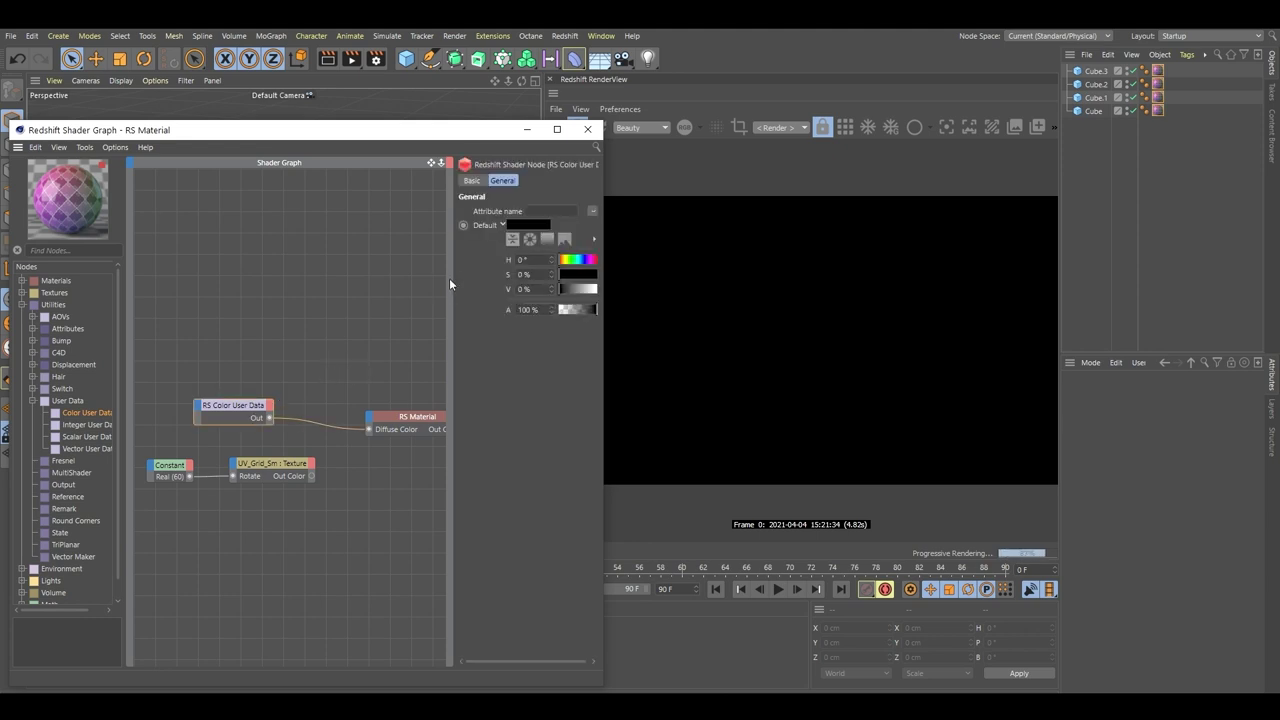
left_click_drag(450, 280, 428, 296)
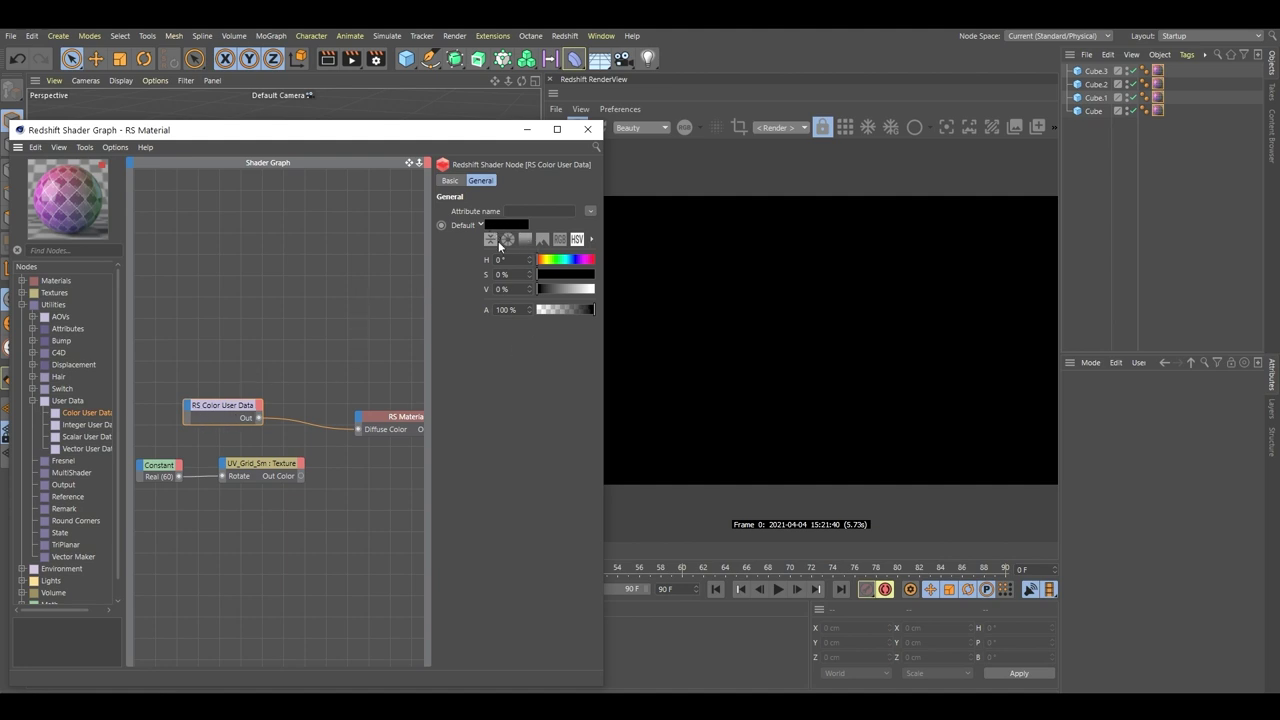
left_click_drag(534, 275, 791, 280)
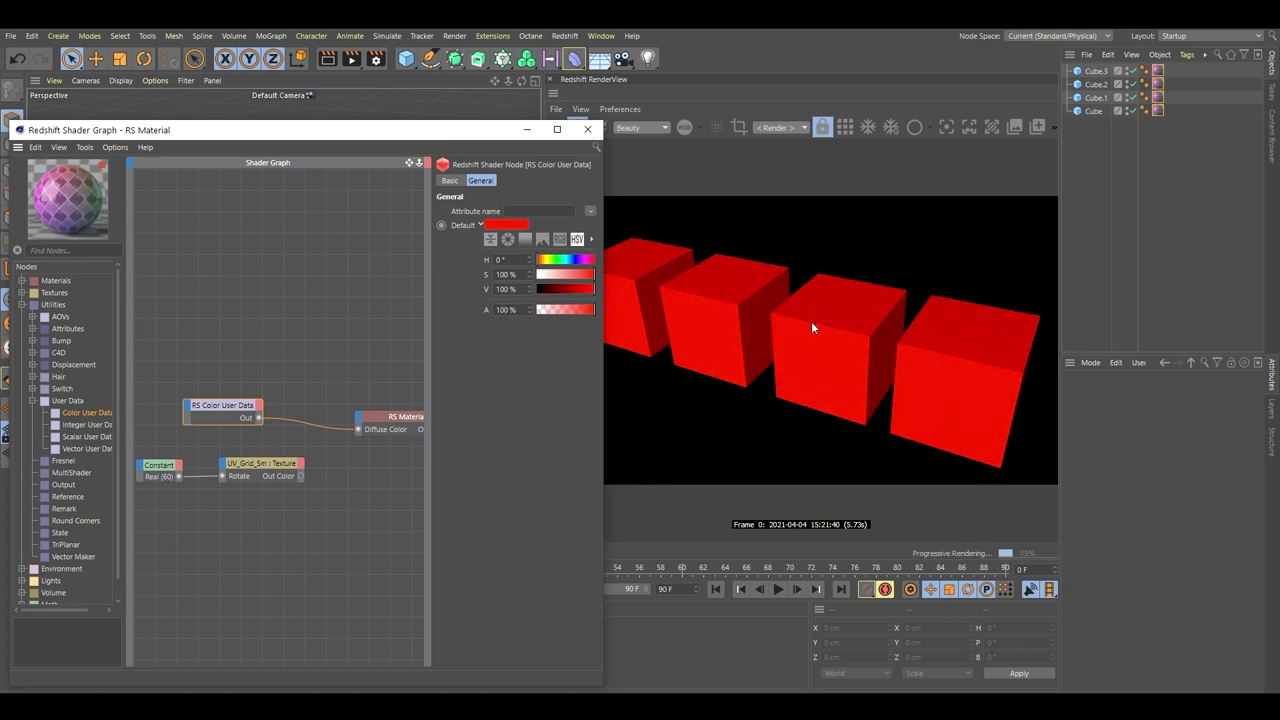
Examine the Color User Data node's default colour as RGB values.
left_click(340, 300)
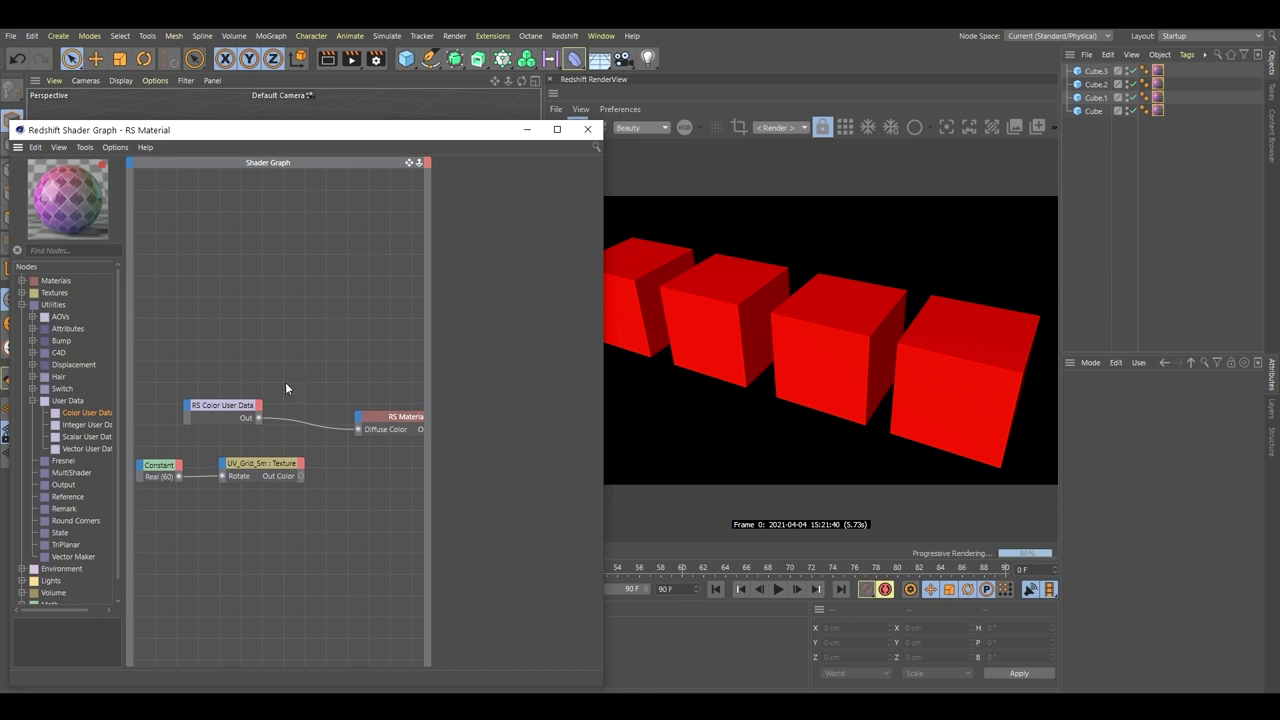
left_click(220, 407)
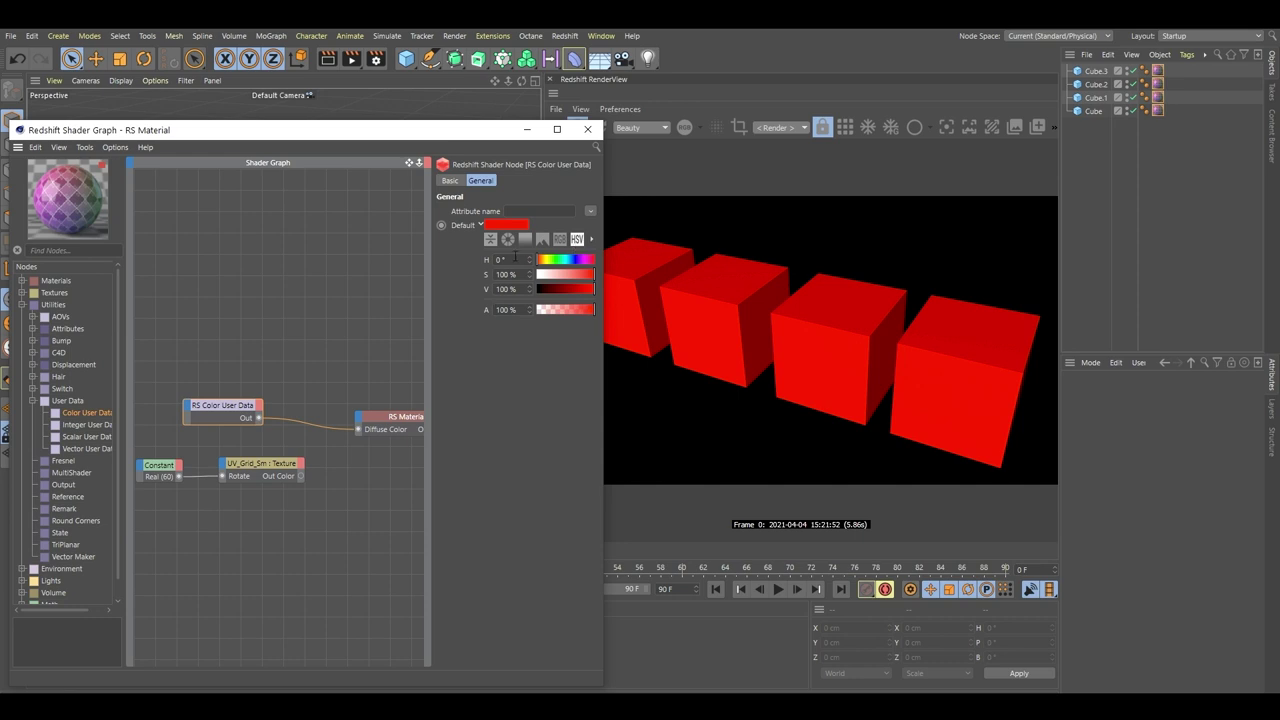
left_click(560, 239)
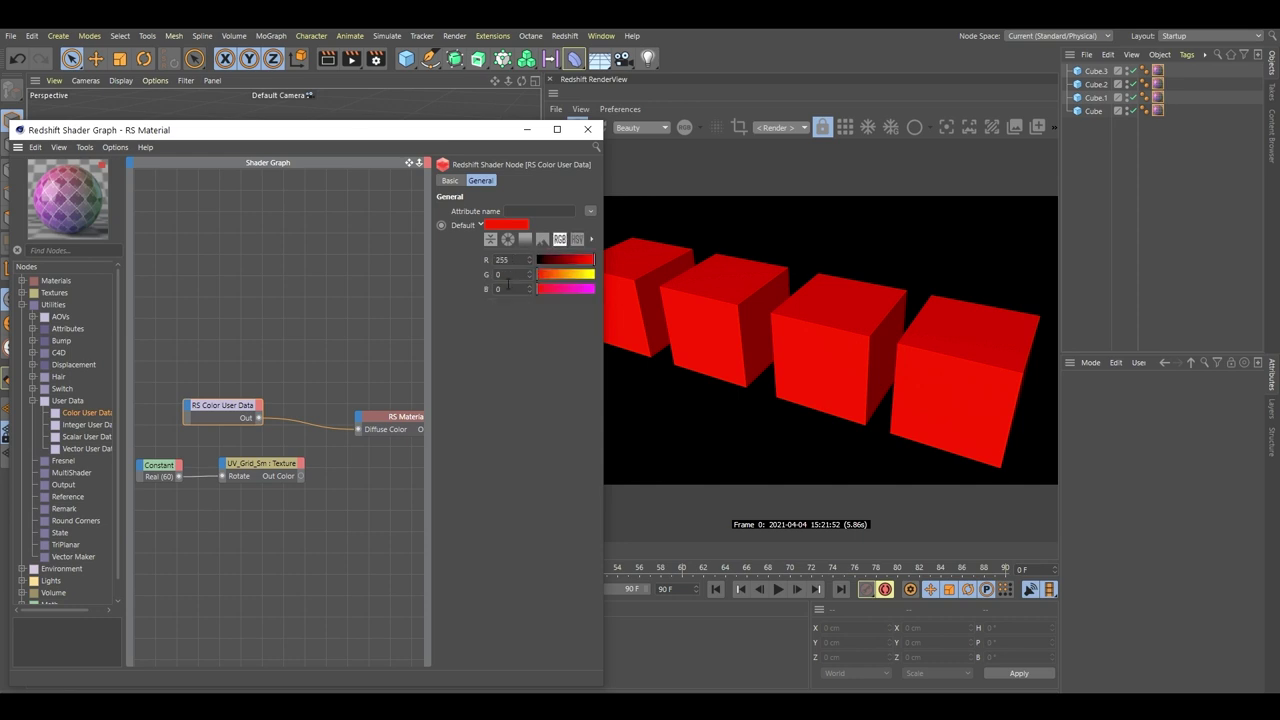
left_click_drag(521, 261, 463, 262)
left_click(518, 262)
Move the Color User Data node away from the RS Material and reconnect the UV_Grid_Sm texture's Out Color to Diffuse Color.
middle_click_drag(315, 364, 393, 344)
left_click_drag(300, 387, 220, 387)
middle_click_drag(220, 387, 200, 387)
middle_click_drag(395, 415, 341, 411)
left_click(341, 411)
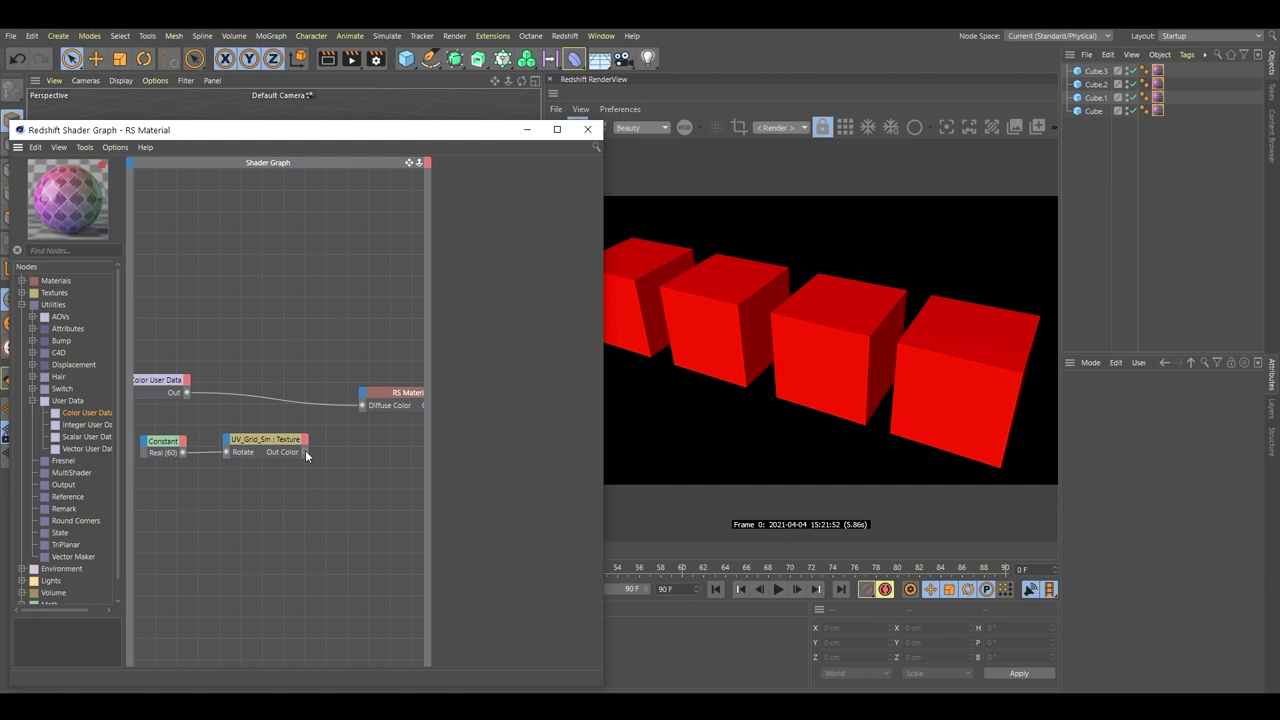
left_click_drag(360, 412, 356, 412)
left_click_drag(253, 438, 262, 438)
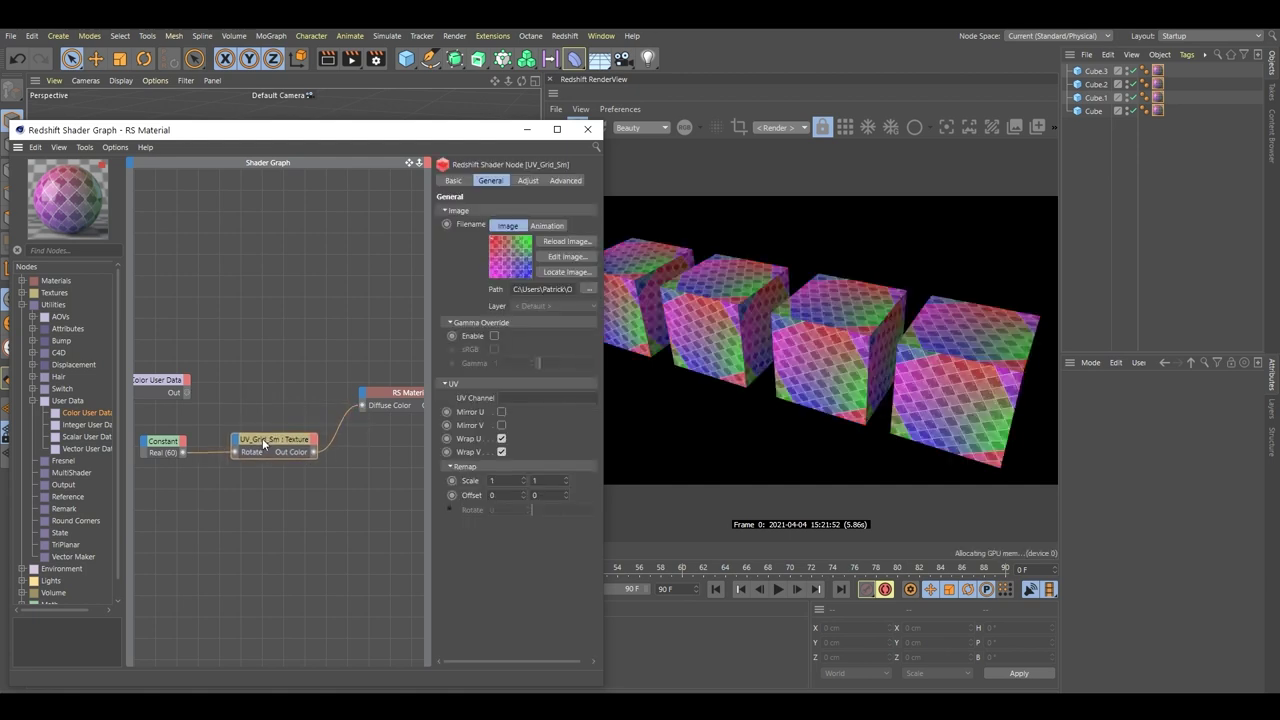
left_click(340, 404)
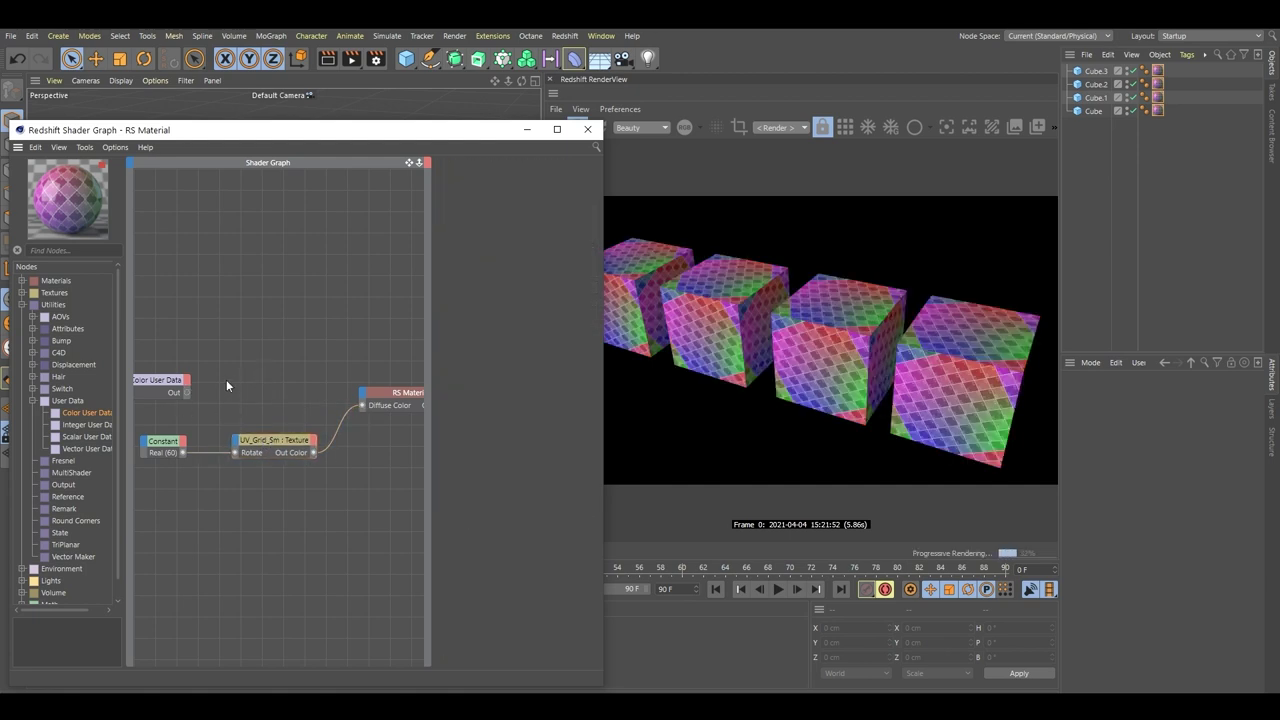
Connect the Color User Data output to the texture's Rotate input and review its default colour in RGB and HSV.
middle_click_drag(187, 390, 208, 397)
left_click_drag(248, 459, 255, 459)
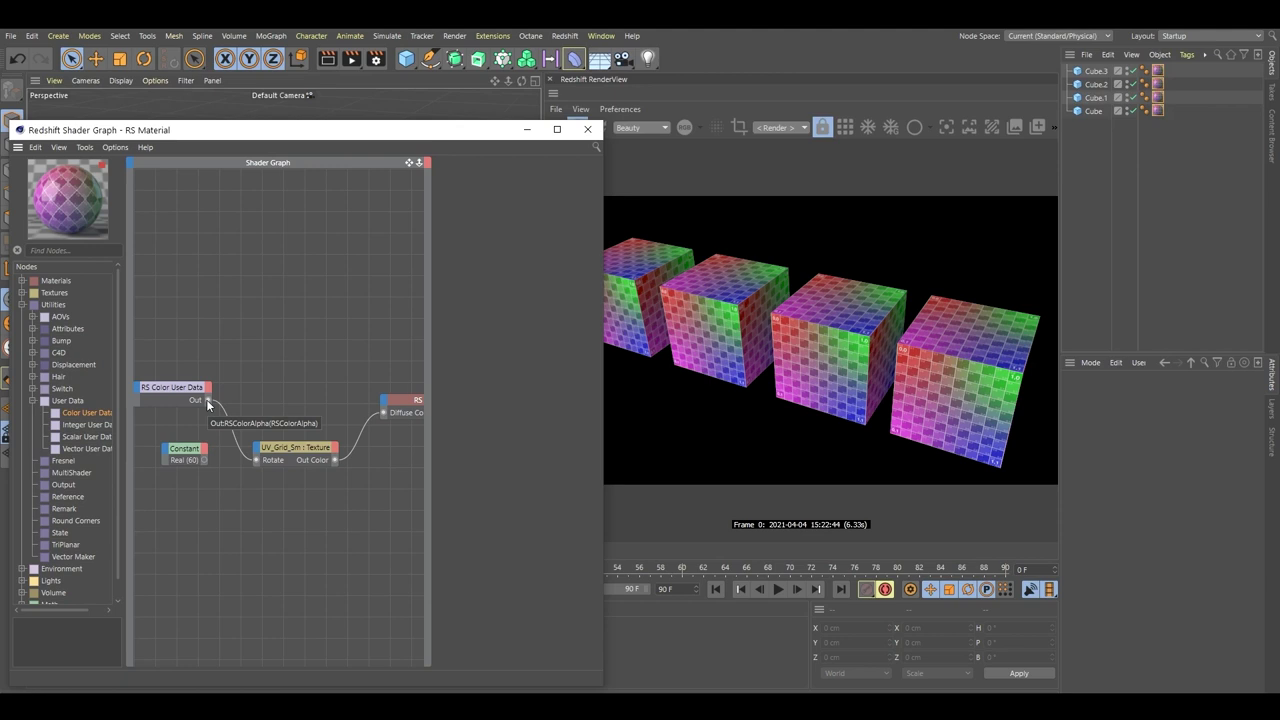
left_click(189, 389)
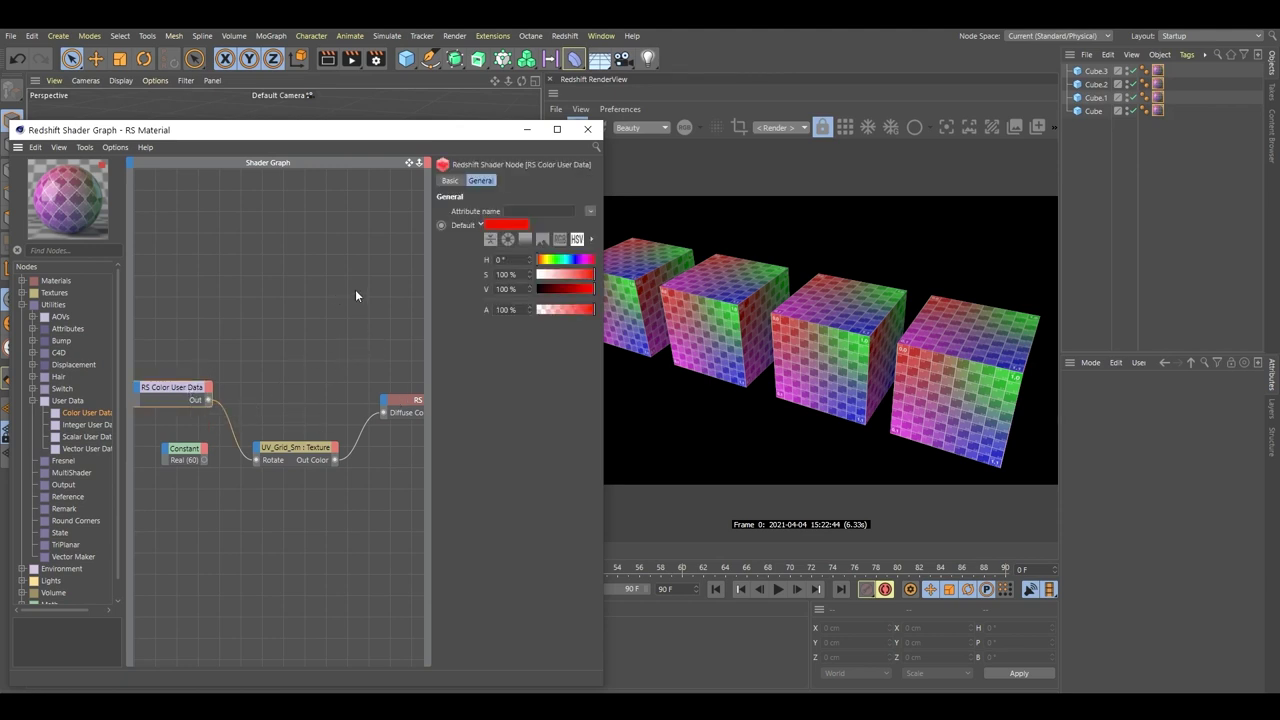
left_click(560, 243)
left_click(577, 242)
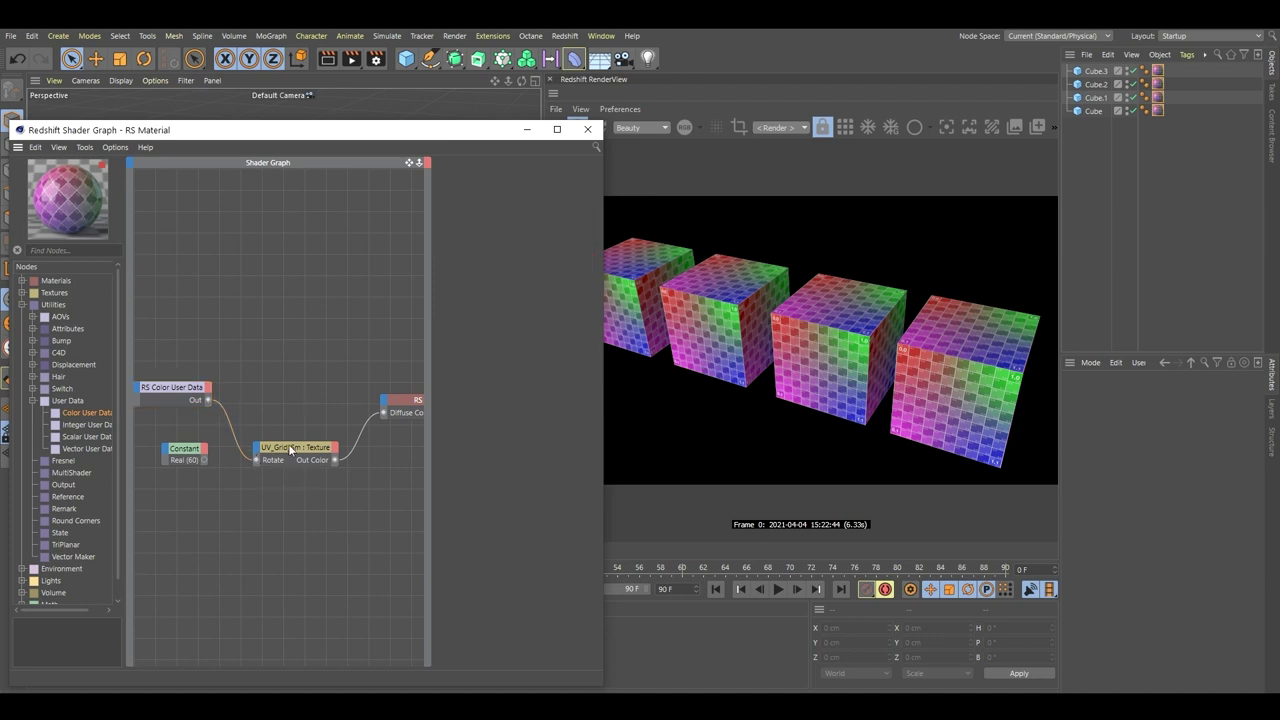
Make room beside the Color User Data node and add a Color Splitter node between it and the texture.
left_click_drag(195, 390, 163, 390)
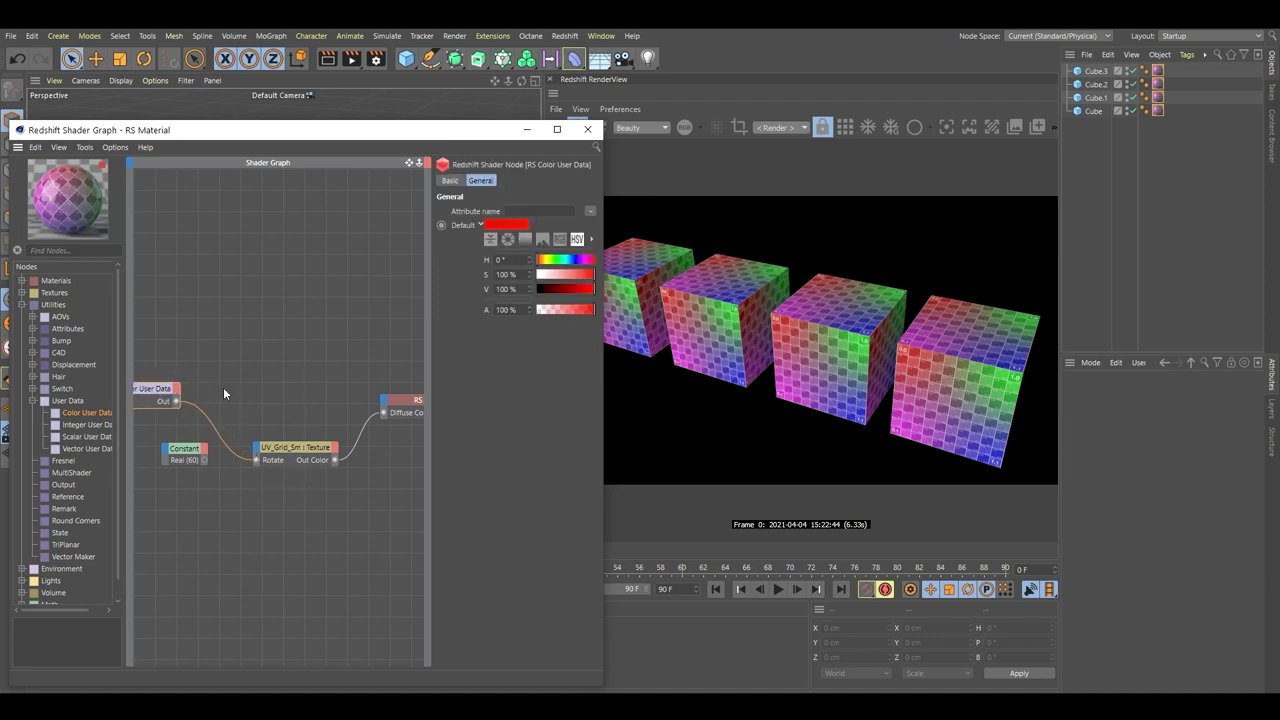
left_click(267, 357)
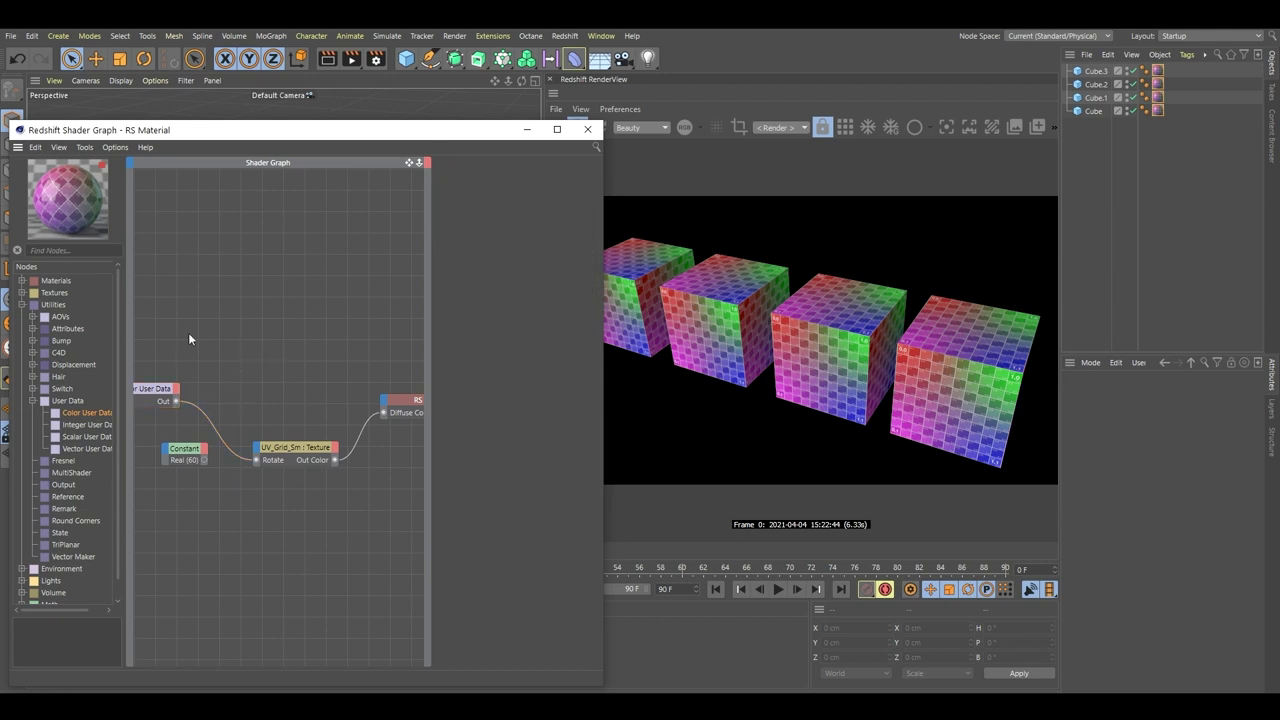
left_click(58, 249)
type("color sp")
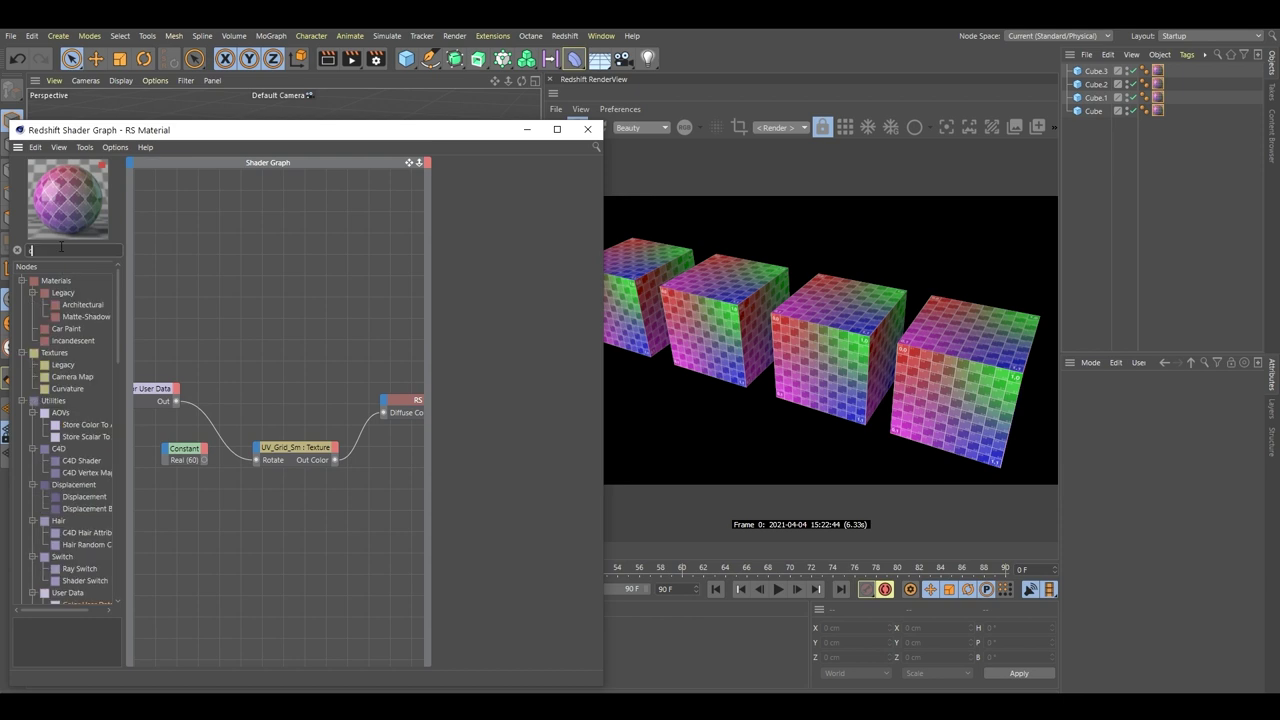
type("l")
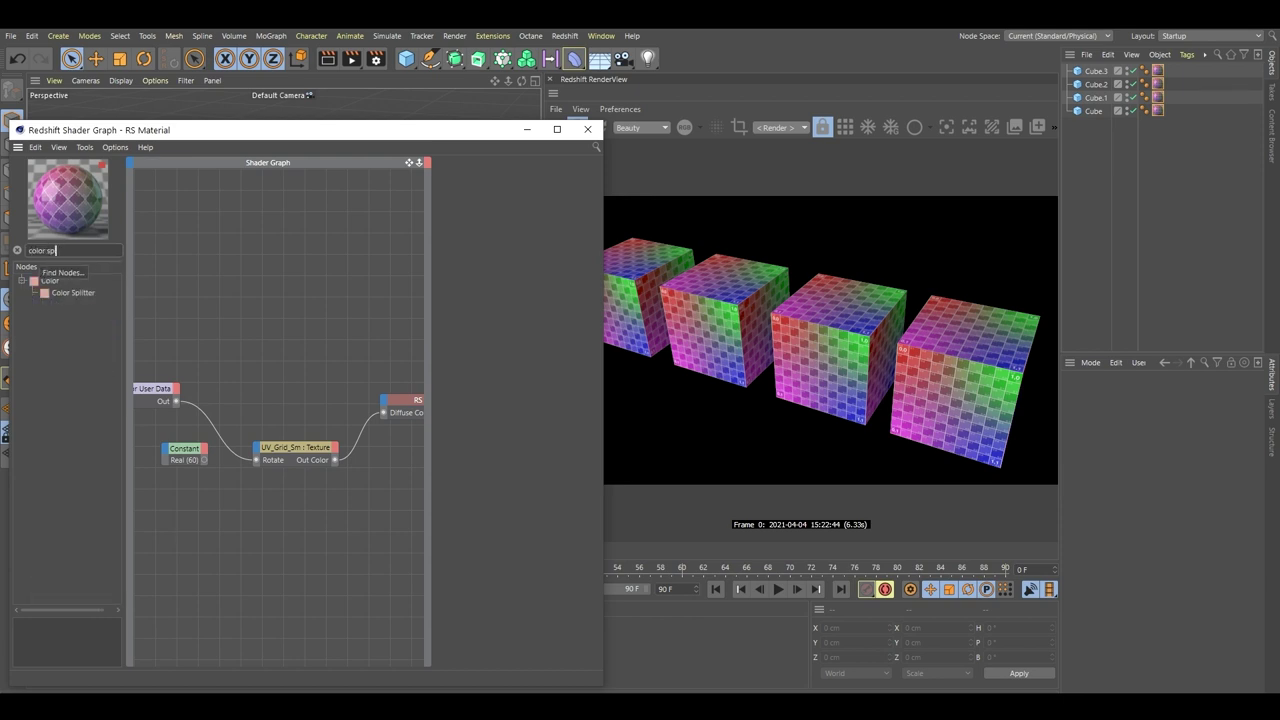
left_click_drag(44, 293, 192, 378)
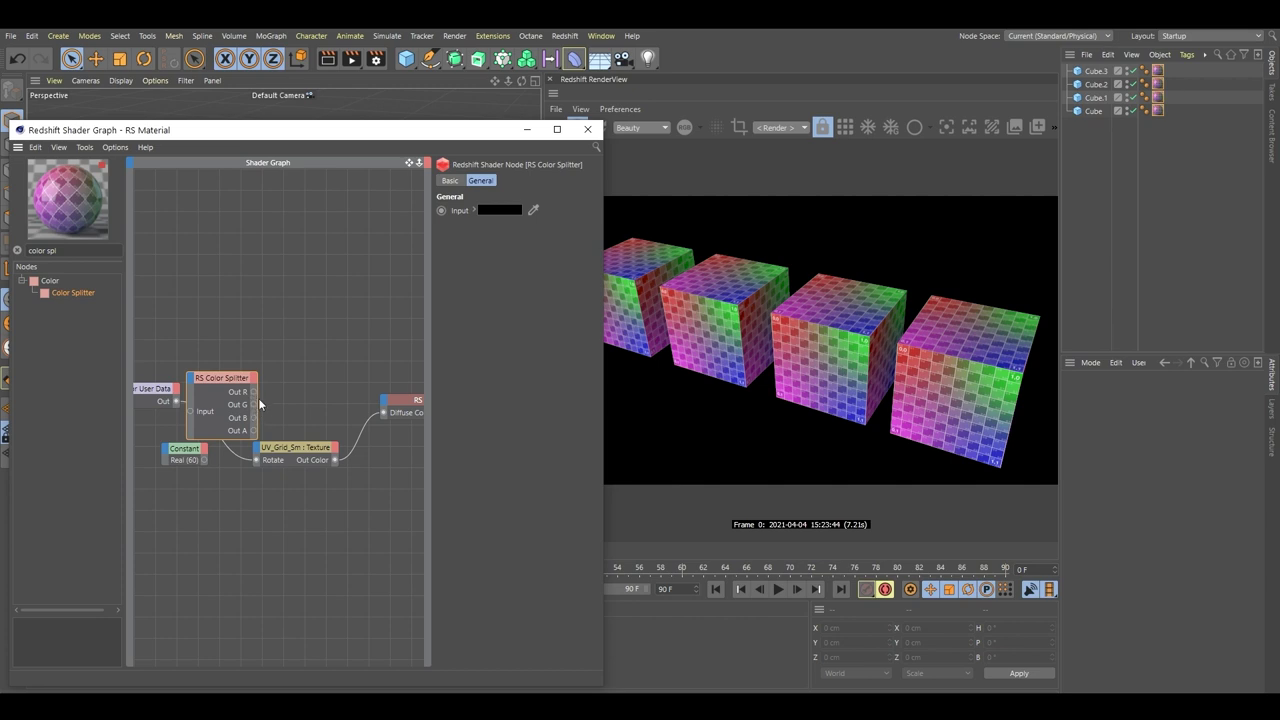
Space out the Color User Data and Color Splitter nodes and connect the user data output to the splitter's Input.
left_click(169, 394)
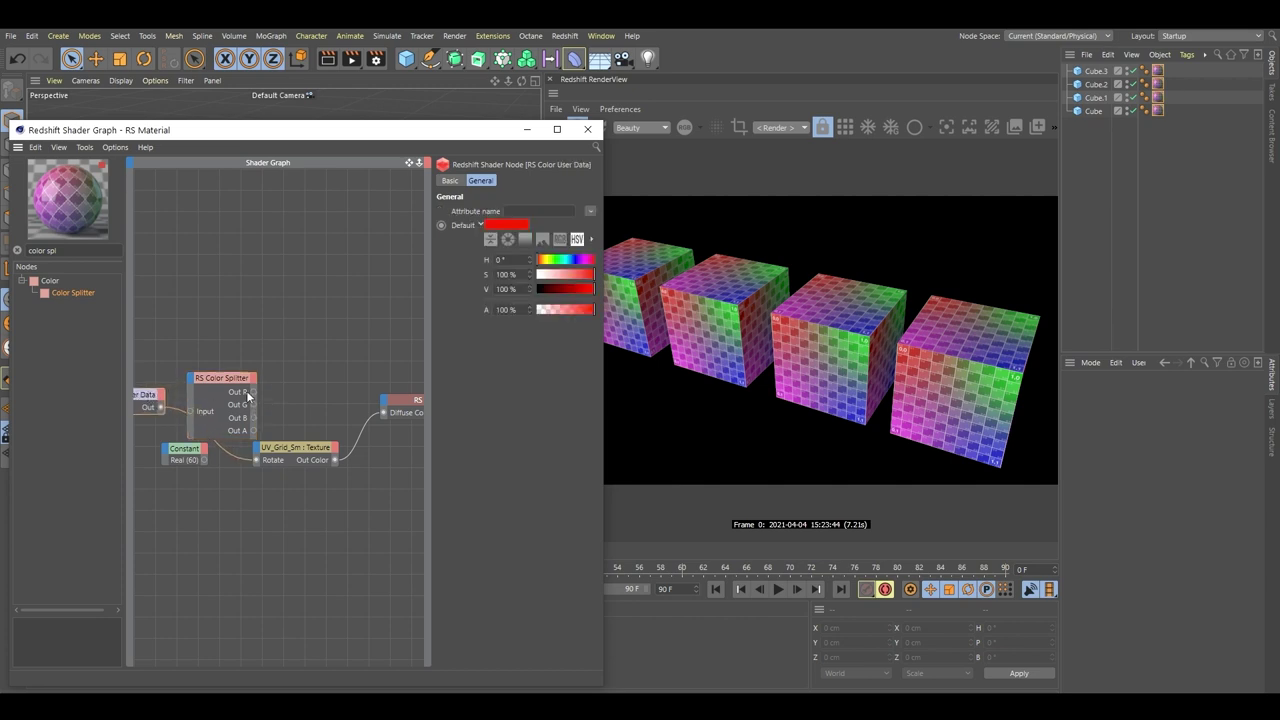
left_click_drag(247, 392, 237, 383)
left_click(152, 361)
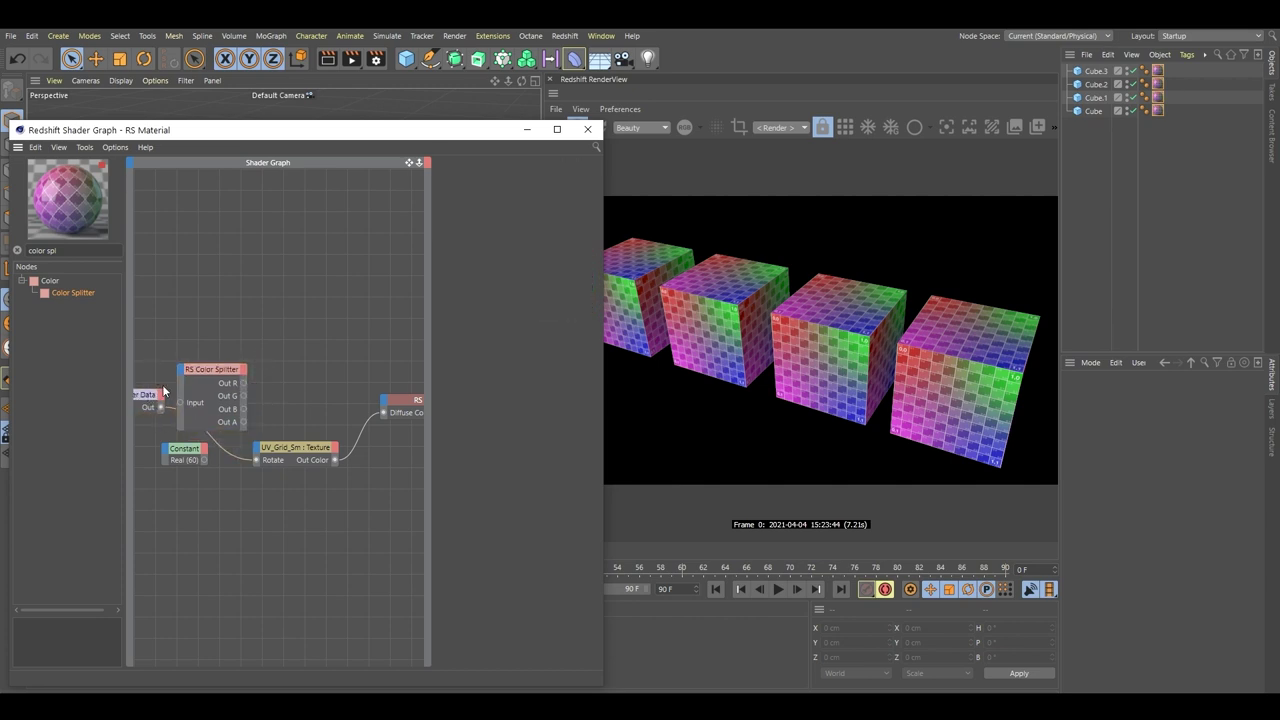
left_click_drag(146, 397, 139, 393)
middle_click_drag(204, 340, 264, 331)
left_click(213, 350)
left_click(212, 396)
left_click_drag(213, 395, 240, 394)
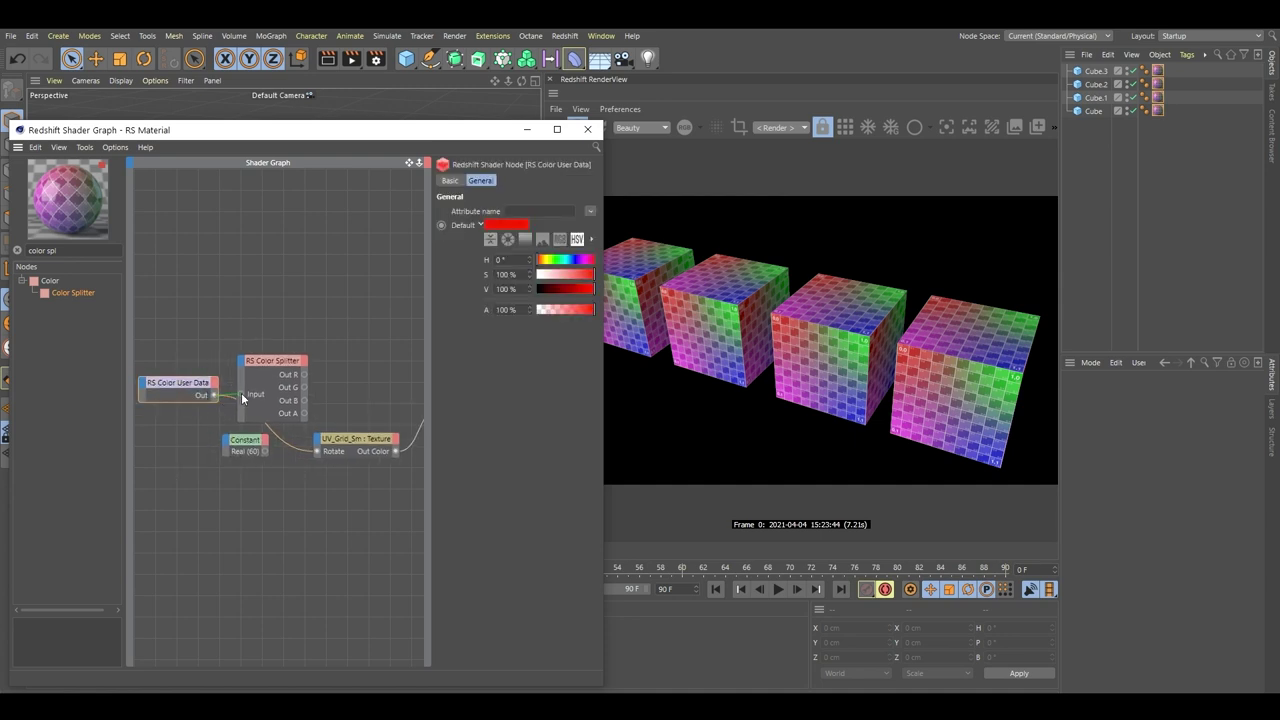
Delete the unused Constant node and reposition the Color User Data and Color Splitter nodes together.
left_click_drag(247, 441, 209, 454)
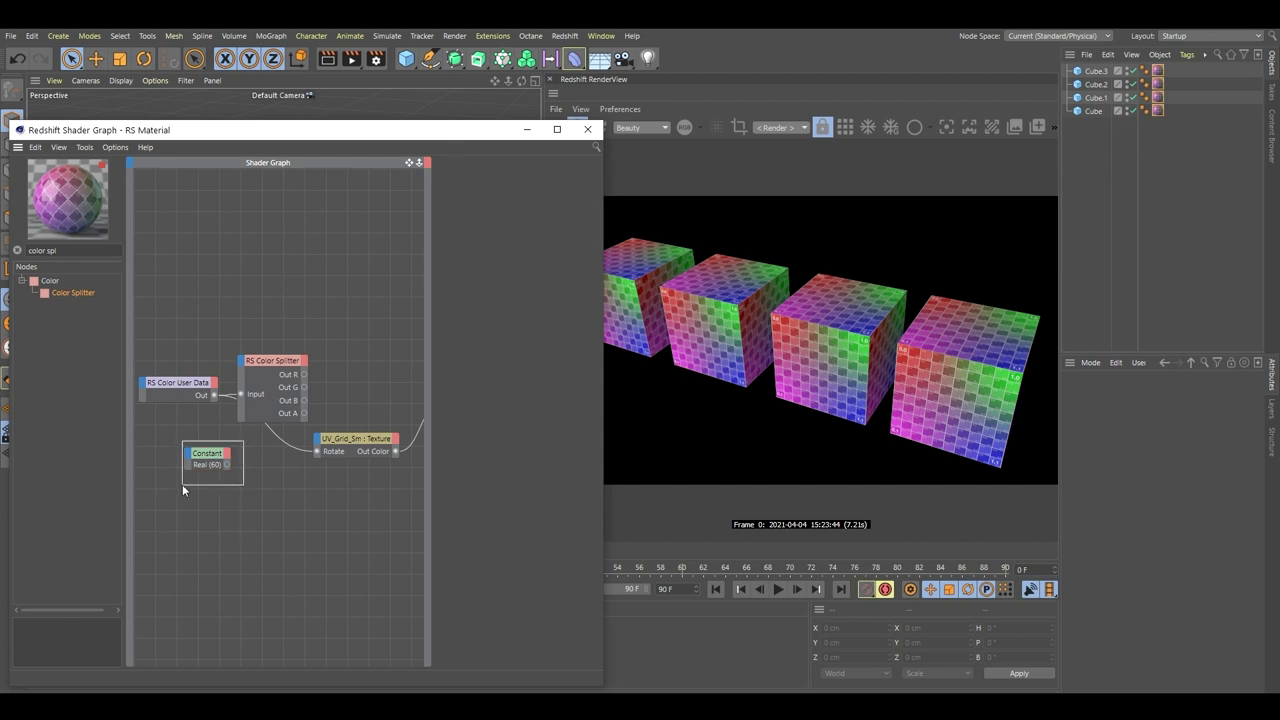
key("Delete")
left_click_drag(188, 321, 244, 374)
left_click(236, 345)
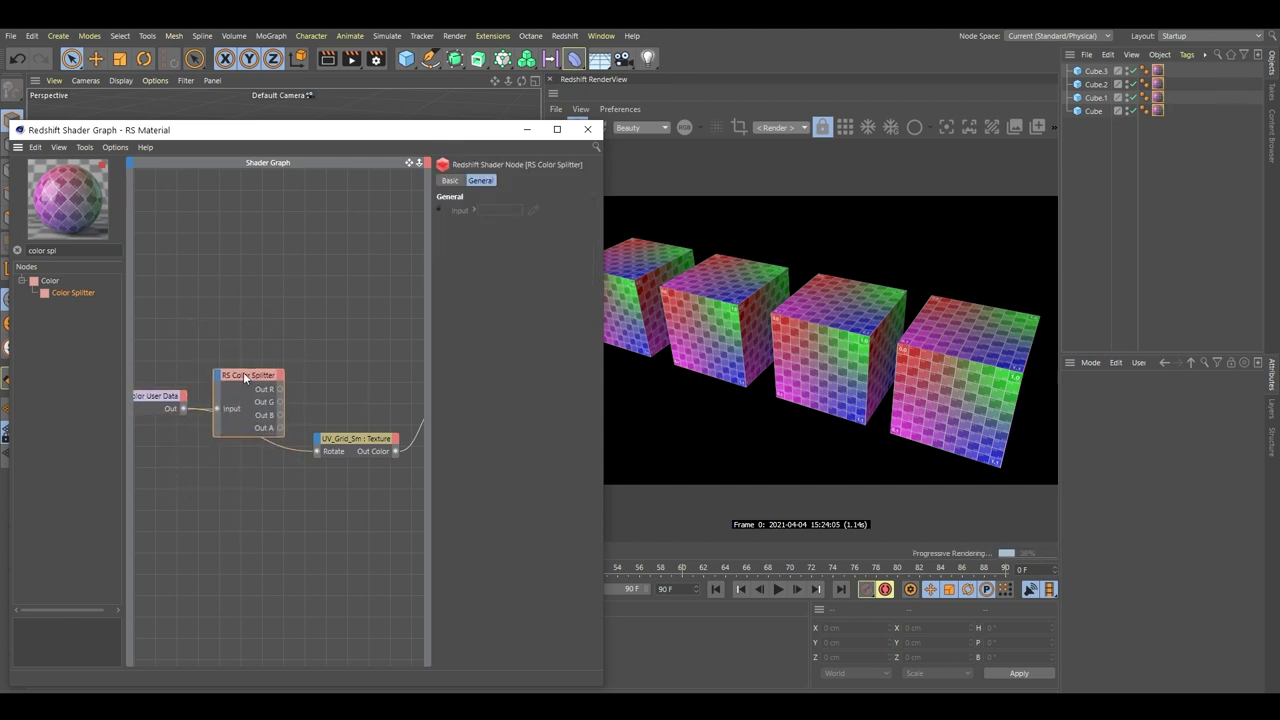
Check the user data colour's RGB channels and connect the Color Splitter's Out R to the texture's Rotate input.
left_click(161, 397)
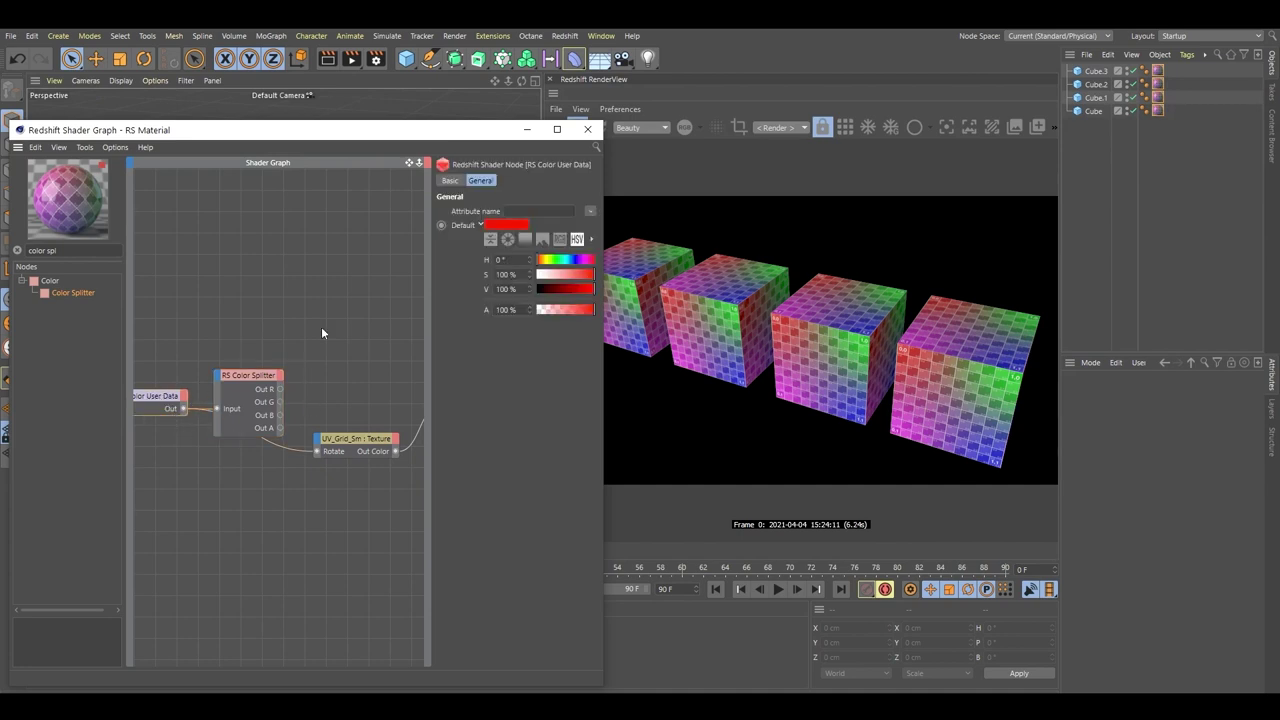
left_click(557, 240)
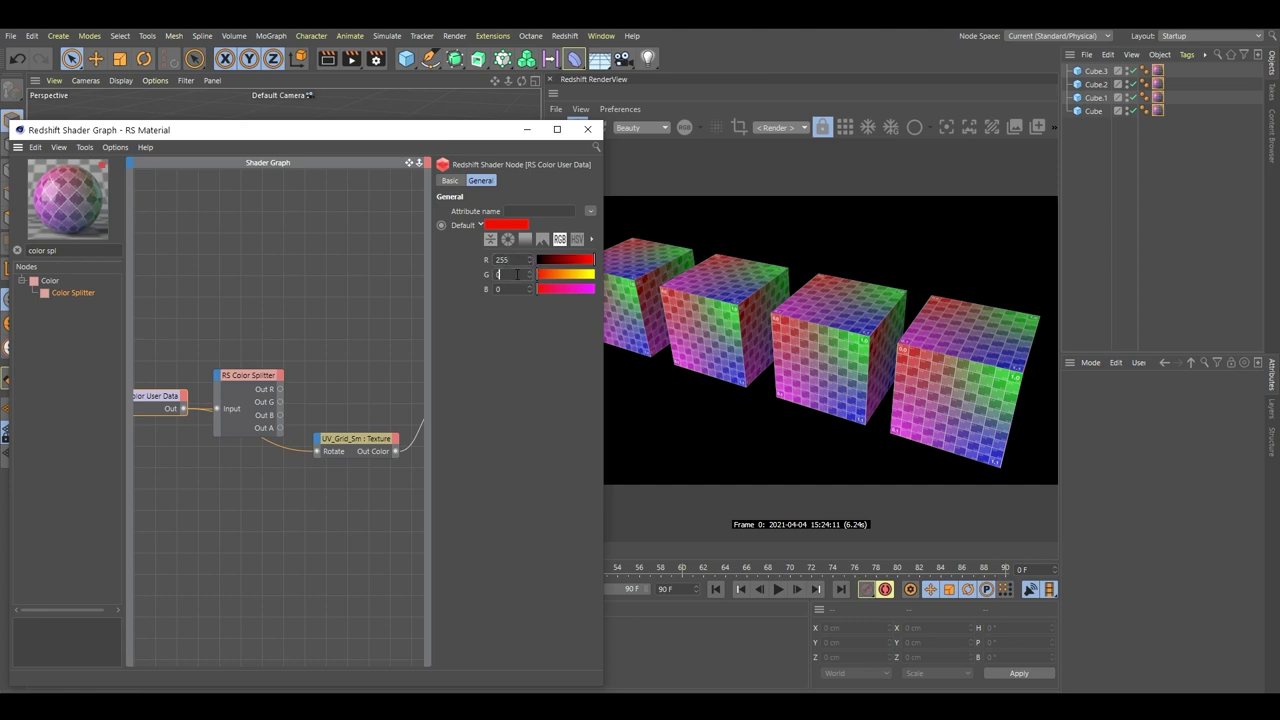
left_click(350, 343)
left_click_drag(280, 389, 317, 451)
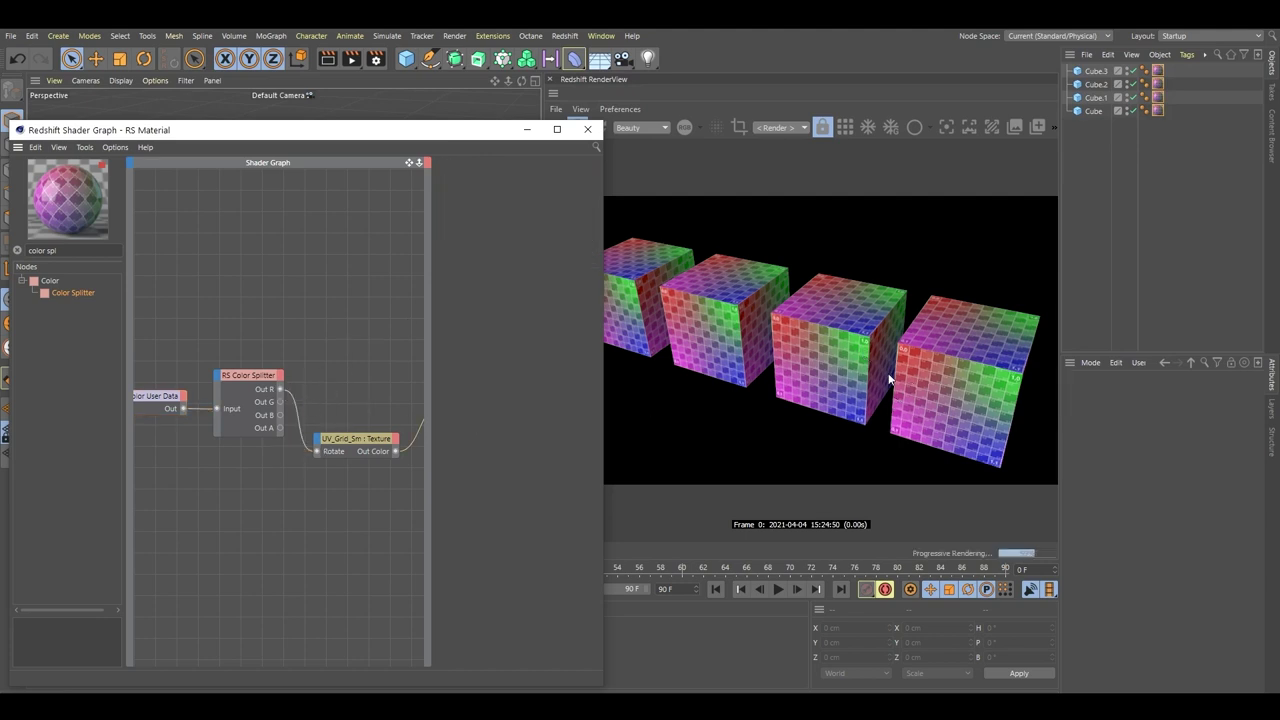
Get a close view of one rendered cube and set the Color User Data default's red channel to 0.
scroll(877, 356, "up", 6)
left_click_drag(877, 361, 914, 434, "alt")
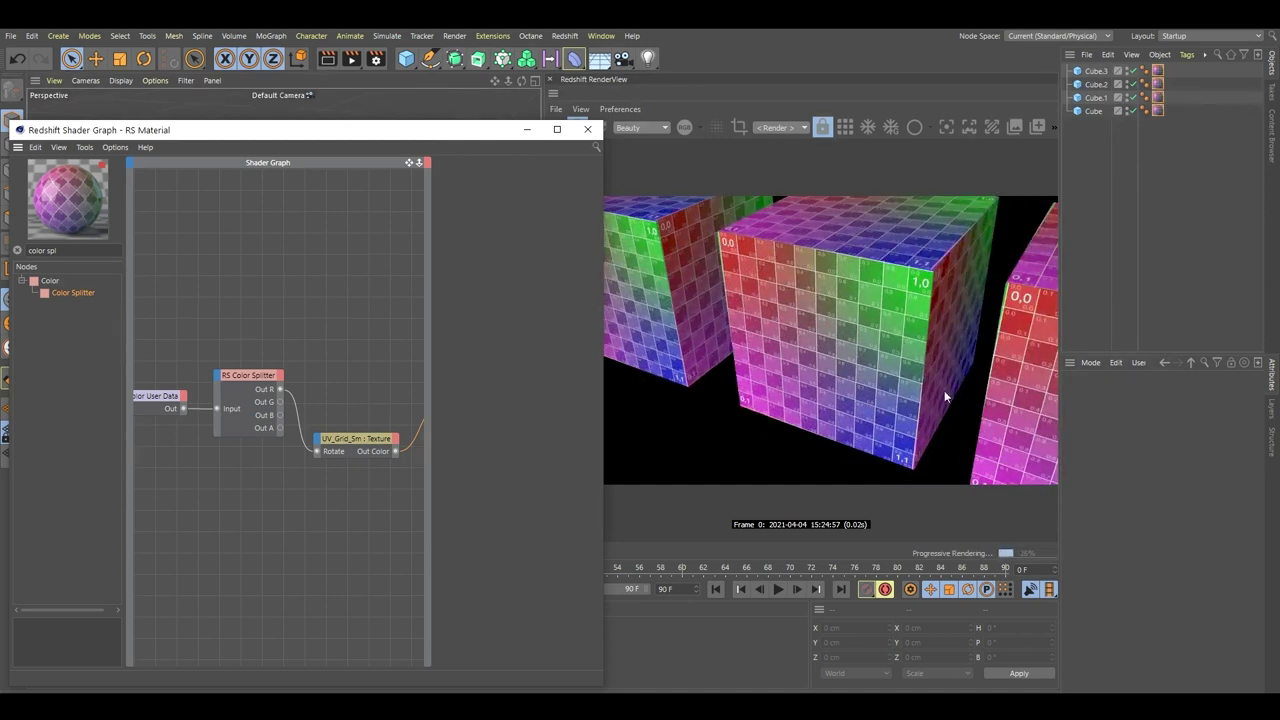
left_click(155, 404)
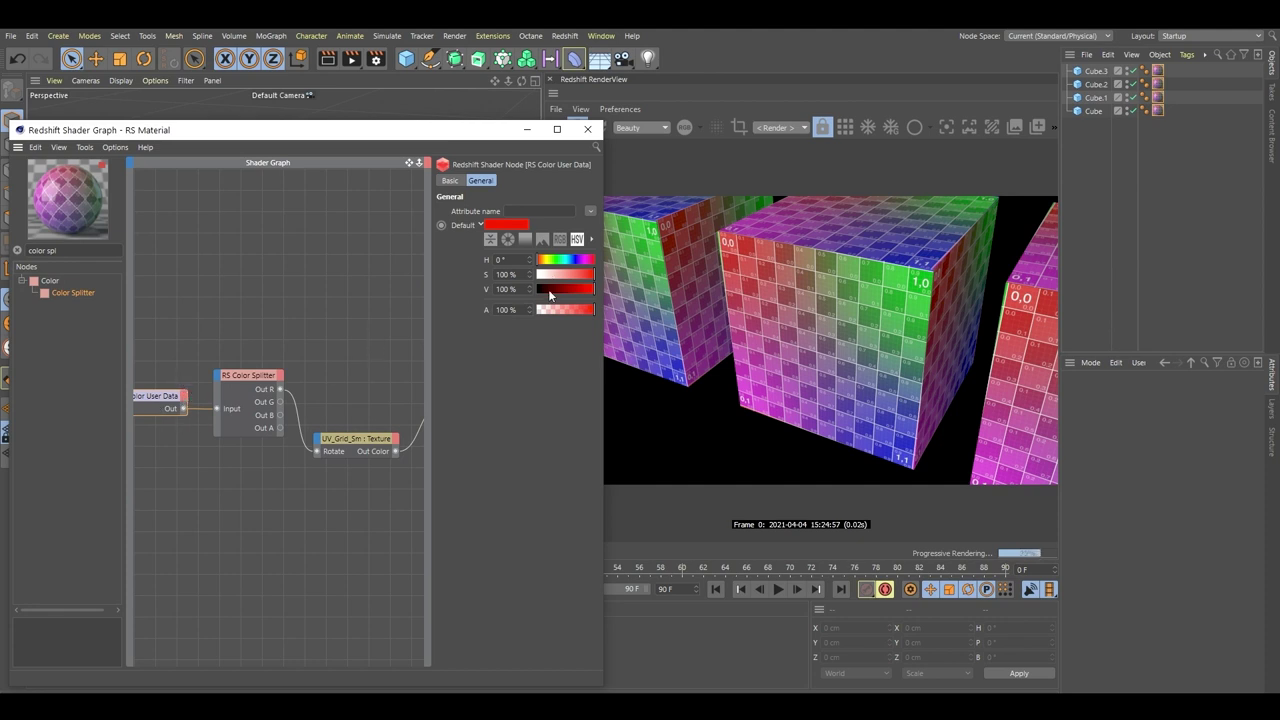
left_click(558, 240)
left_click_drag(554, 261, 530, 264)
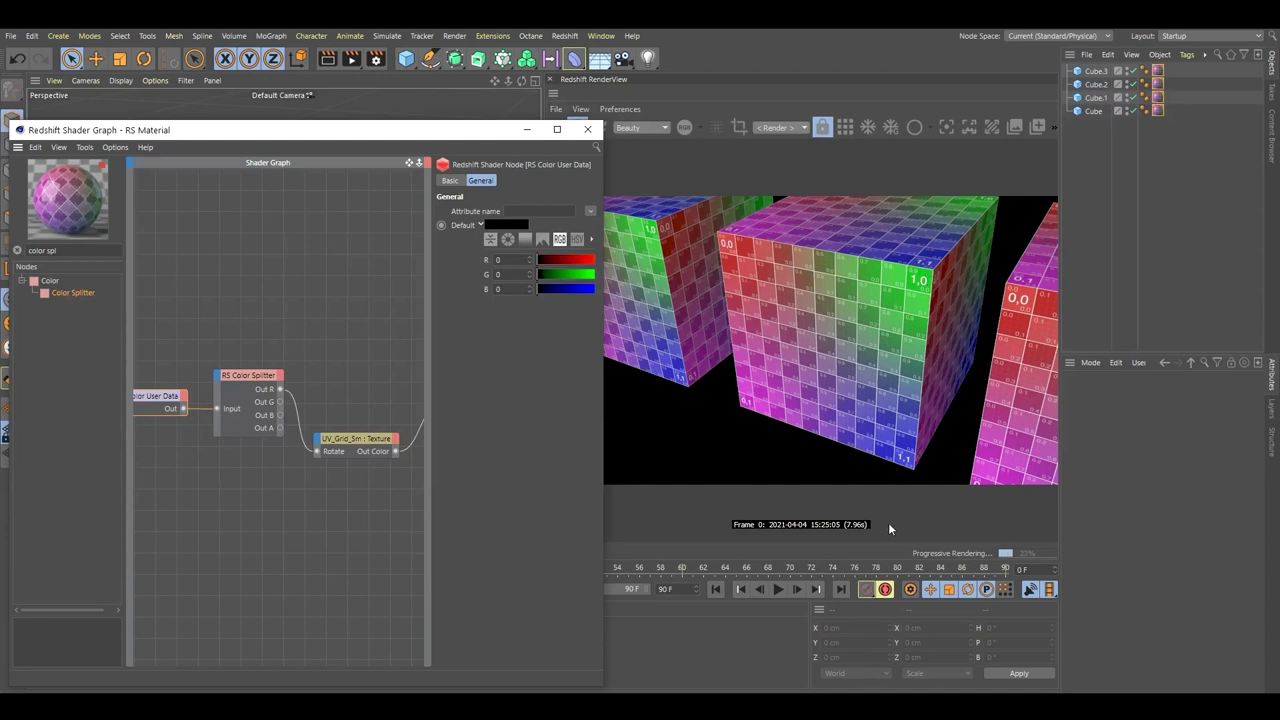
left_click(354, 287)
Examine the Color Splitter's outputs and the texture node's Rotate setting.
left_click(280, 379)
left_click(274, 396)
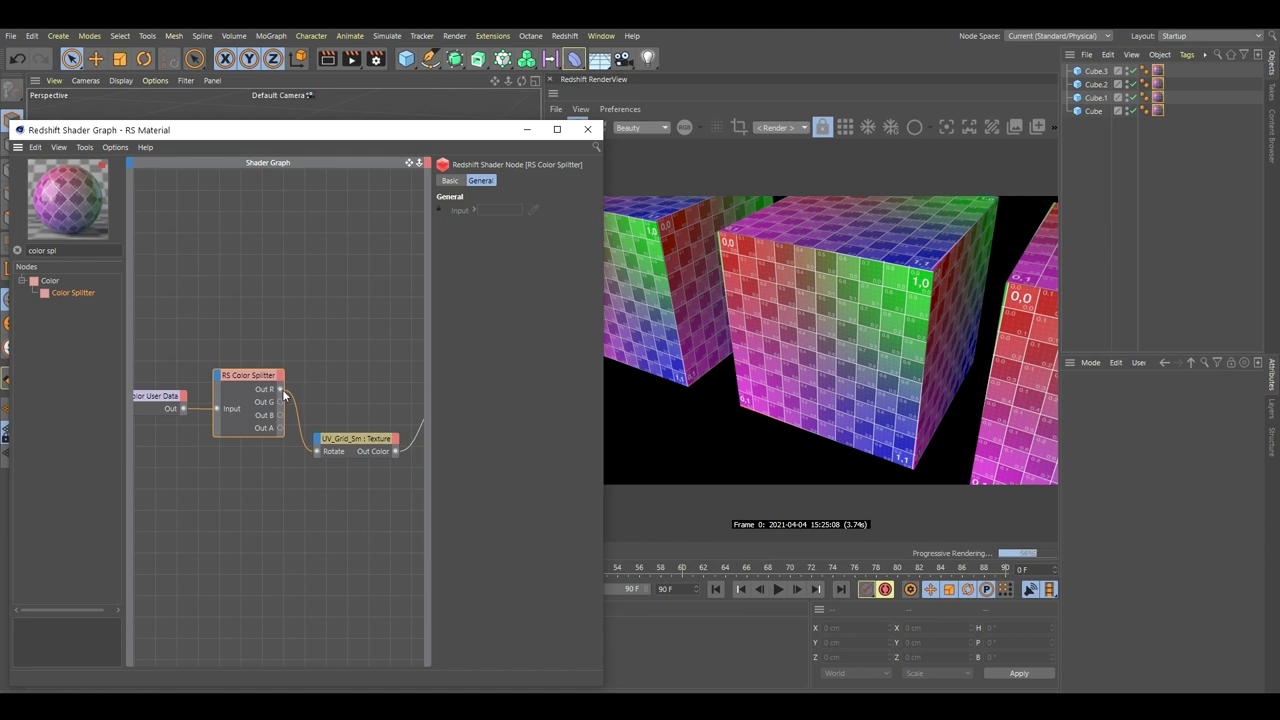
left_click(372, 449)
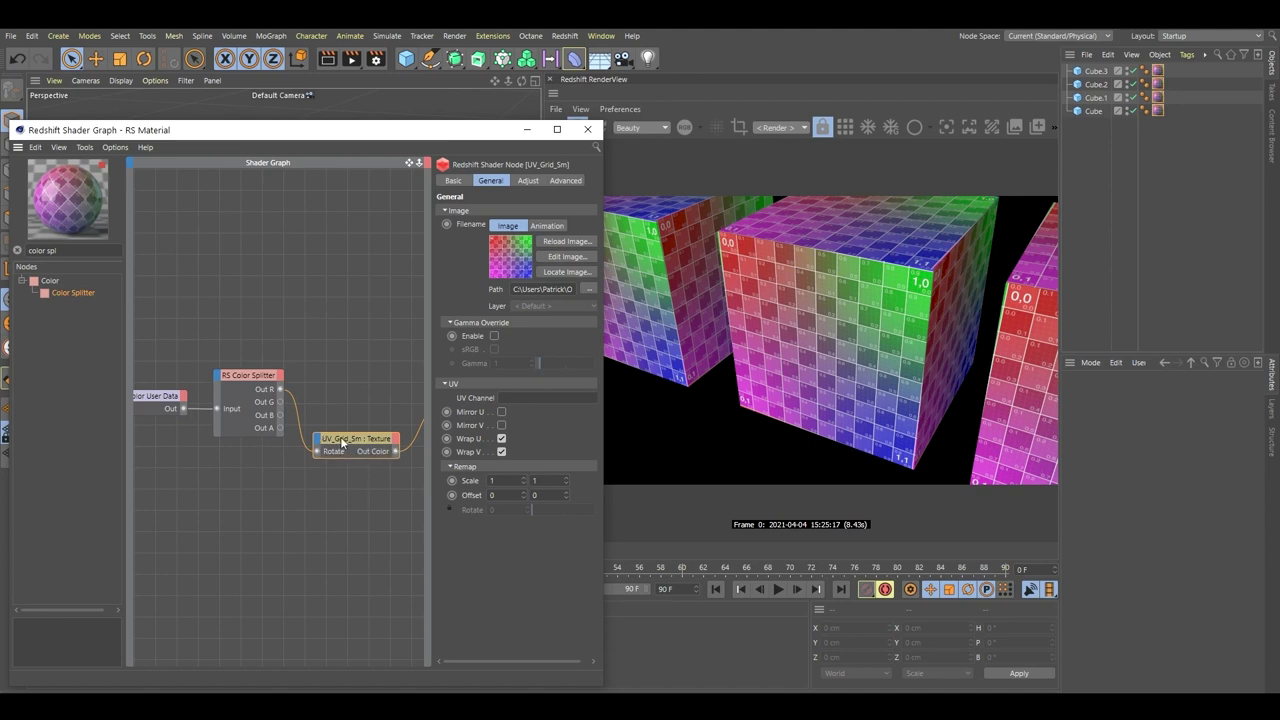
left_click(255, 392)
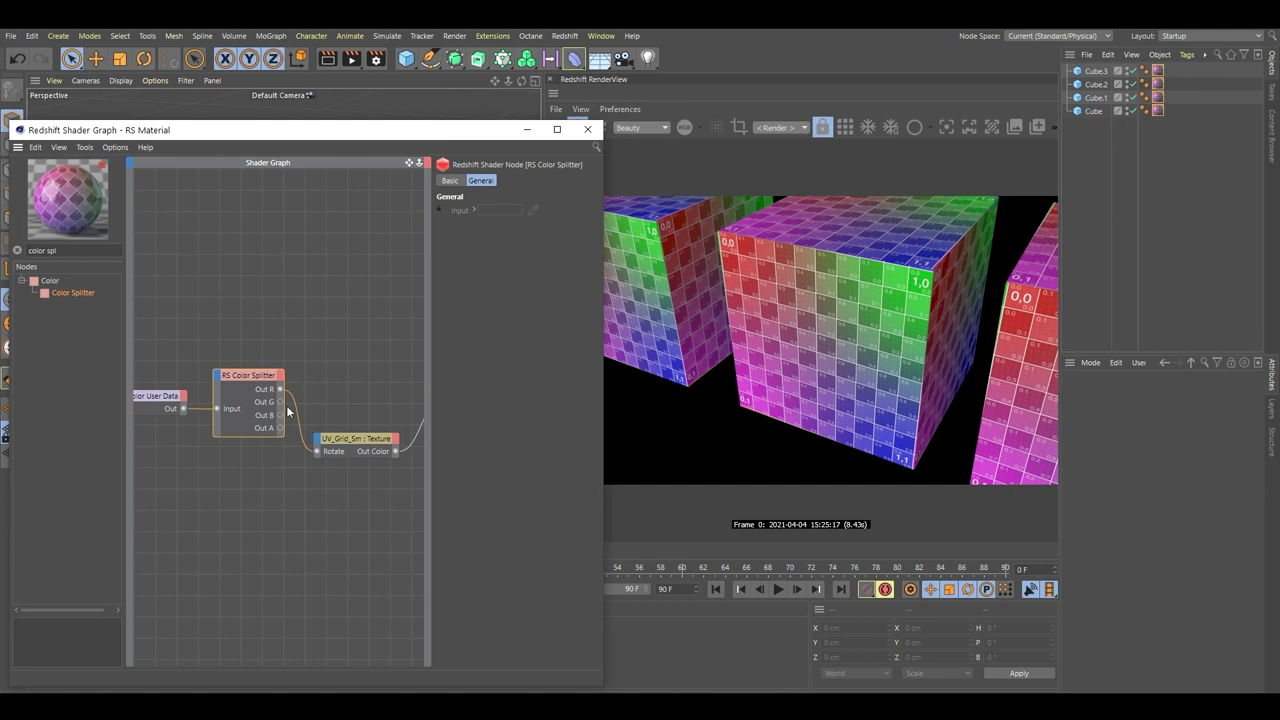
left_click_drag(281, 402, 335, 443)
left_click(228, 297)
Clear the node search and add a scalar Mul node from the Math category to the shader graph.
left_click_drag(60, 251, 29, 251)
key("BackSpace")
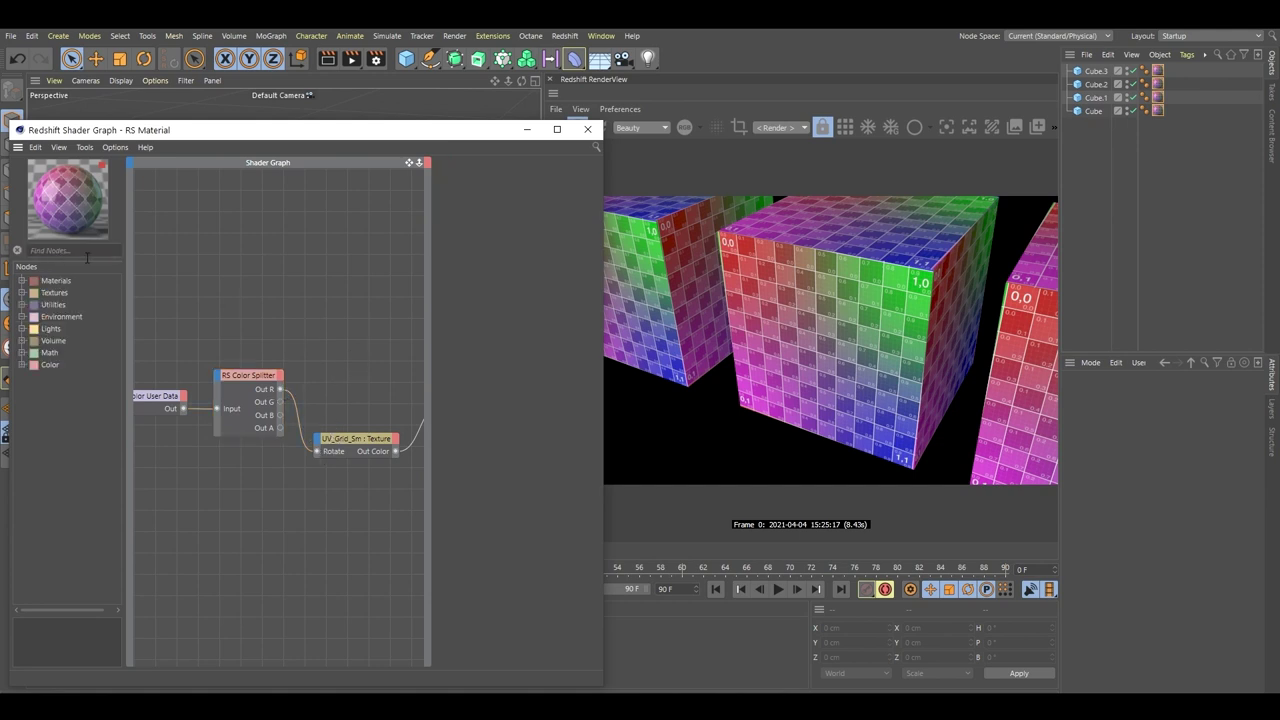
left_click(22, 353)
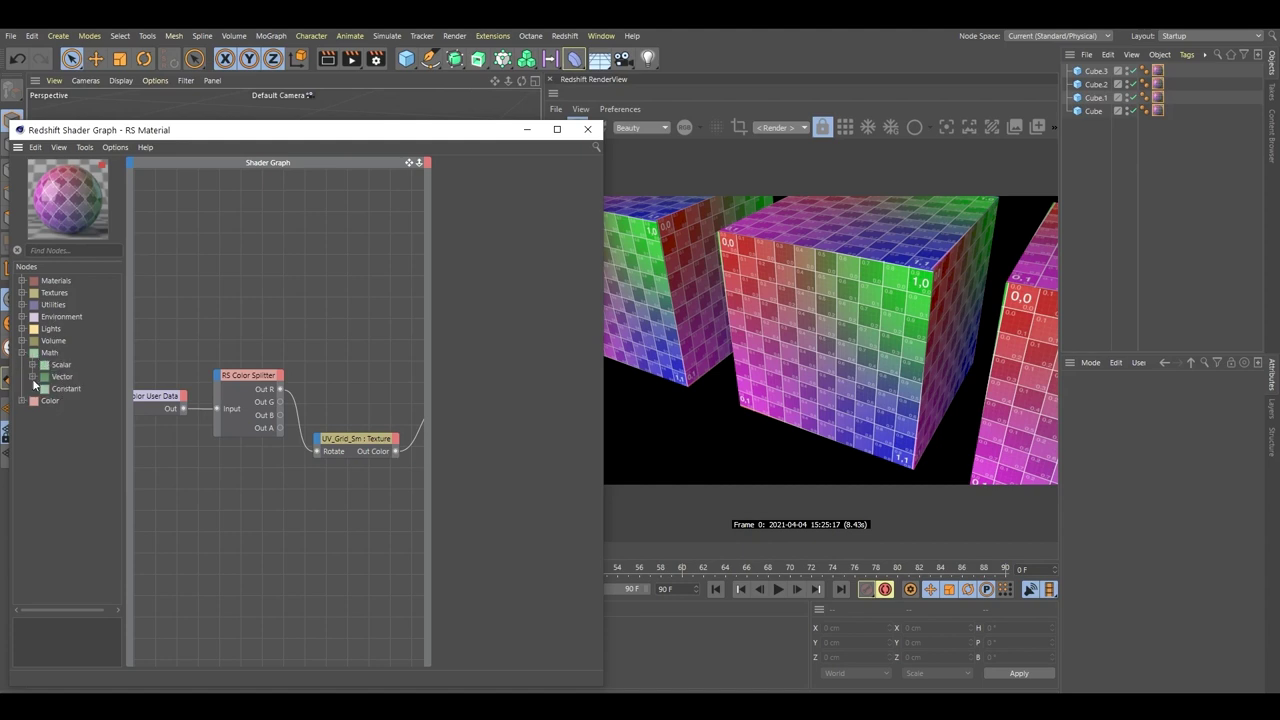
left_click(33, 366)
scroll(54, 378, "down", 4)
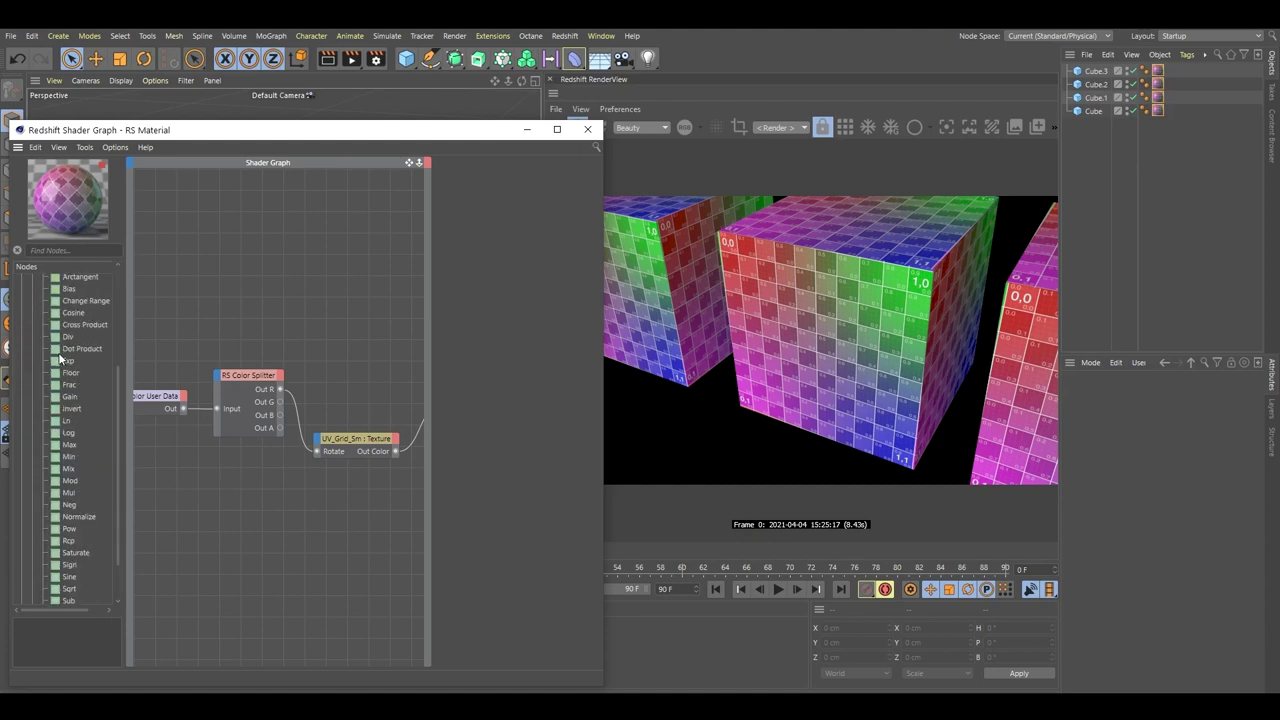
scroll(60, 358, "up", 4)
scroll(55, 400, "down", 3)
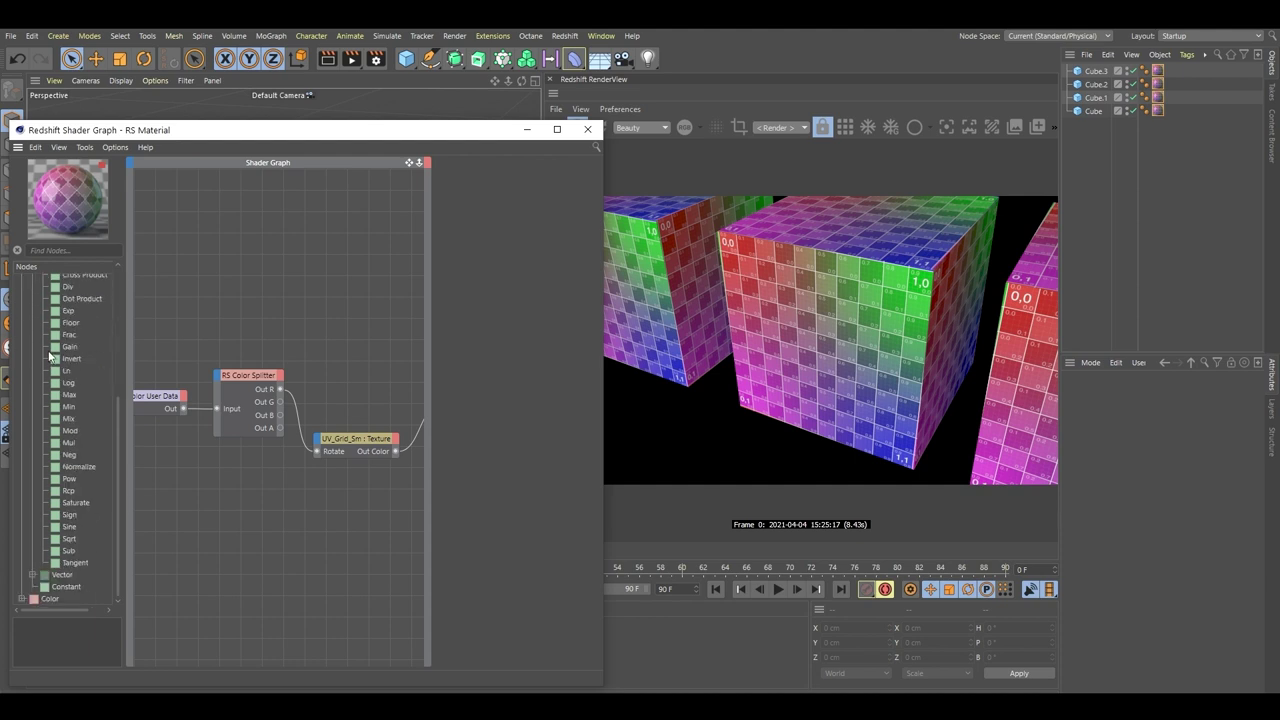
left_click_drag(62, 524, 170, 420)
Wire the Mul node between the Color Splitter's Out R and the texture's Rotate input.
left_click(64, 250)
left_click(200, 240)
left_click_drag(236, 377, 268, 341)
left_click_drag(297, 327, 317, 451)
Try 360 and then 45 as the Mul node's Input 2 value.
left_click(270, 369)
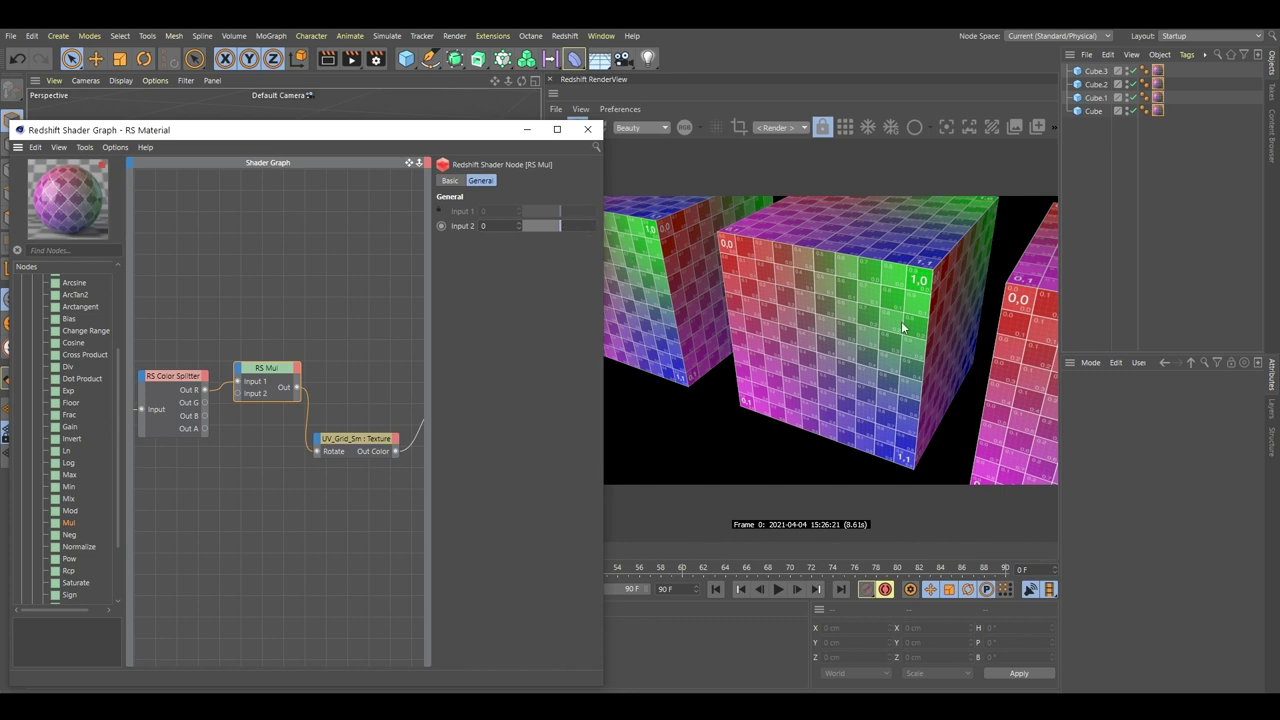
type("360")
key("Return")
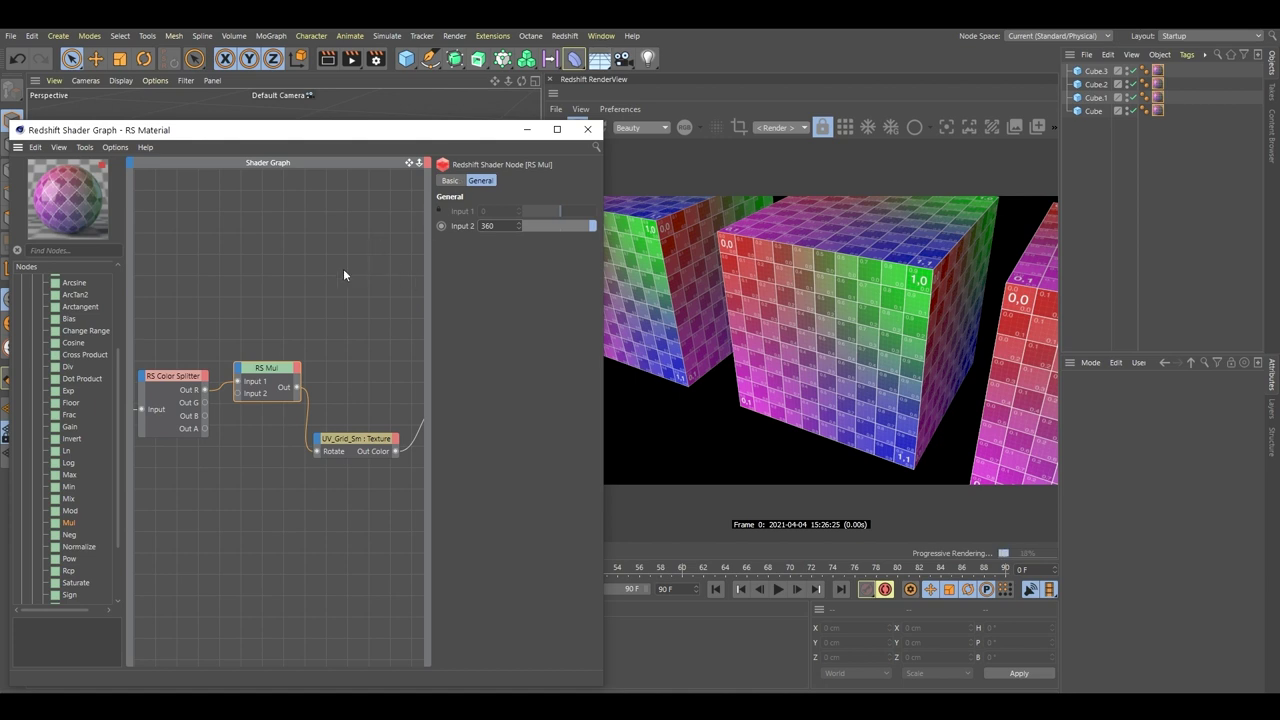
left_click_drag(502, 226, 373, 254)
type("45")
key("Return")
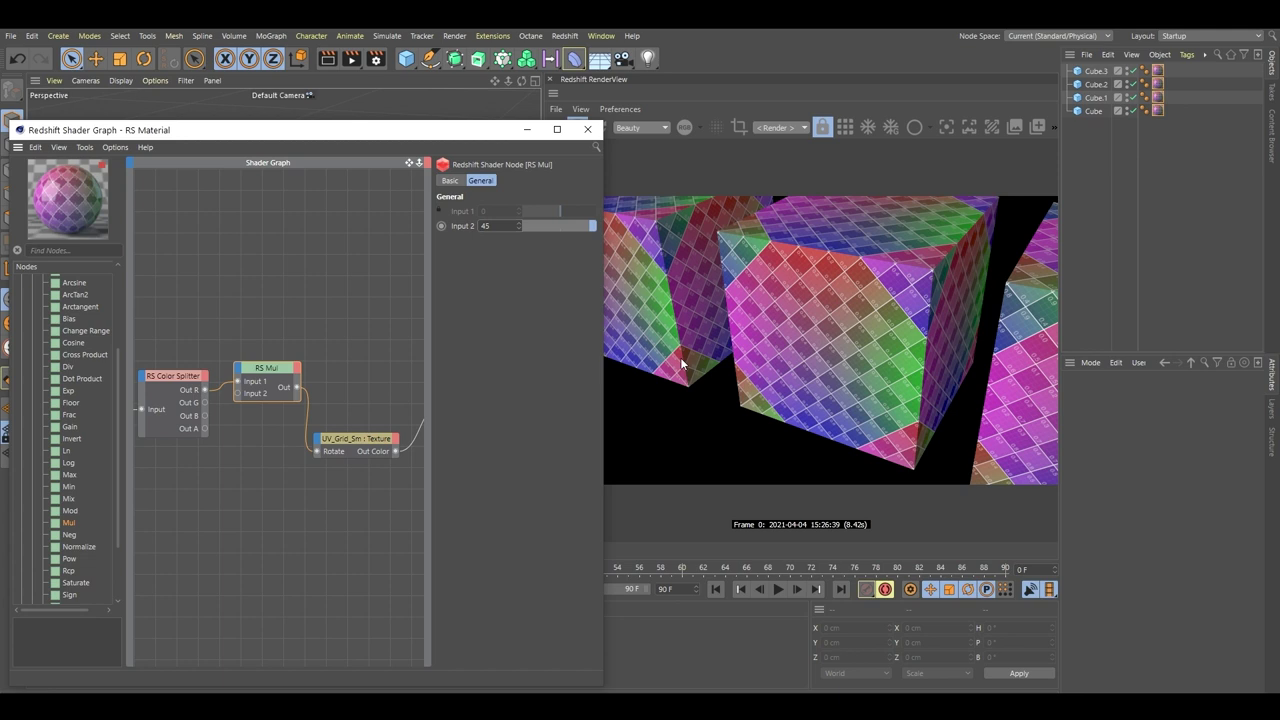
Line up the Color Splitter and Mul nodes with the texture node and place the Color User Data node above them.
left_click(336, 313)
scroll(354, 307, "down", 3)
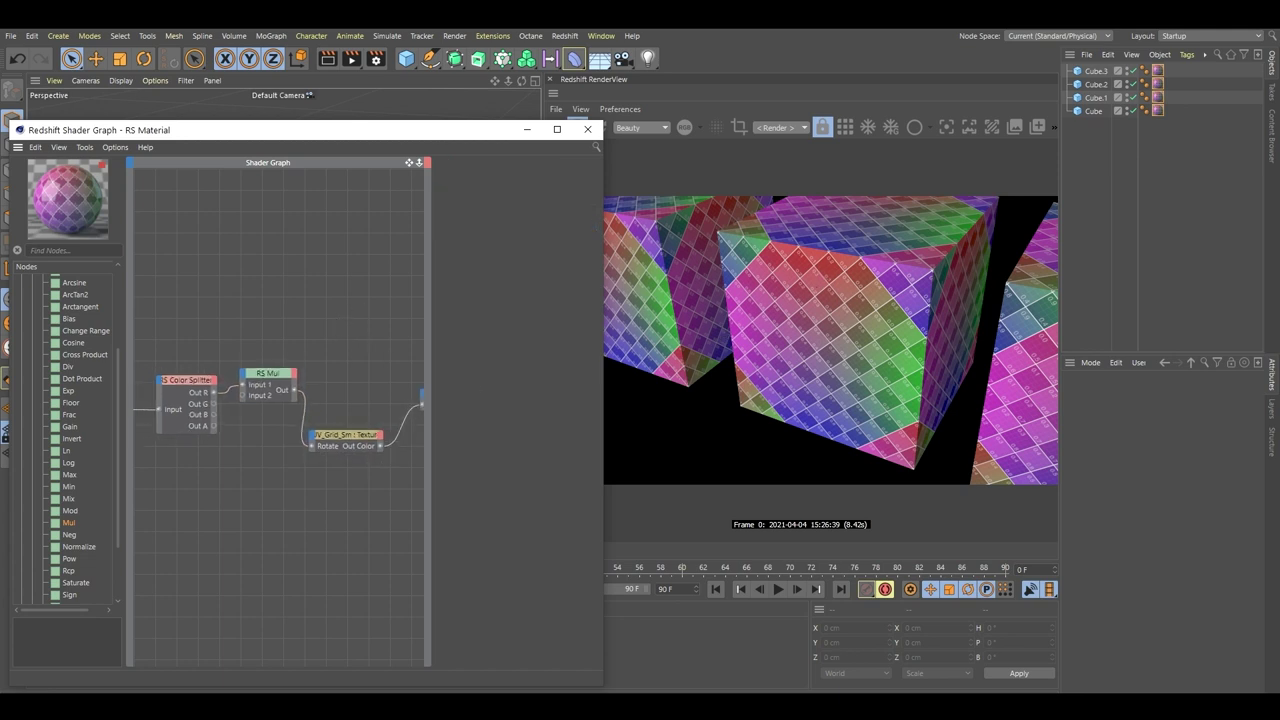
left_click_drag(287, 343, 290, 349)
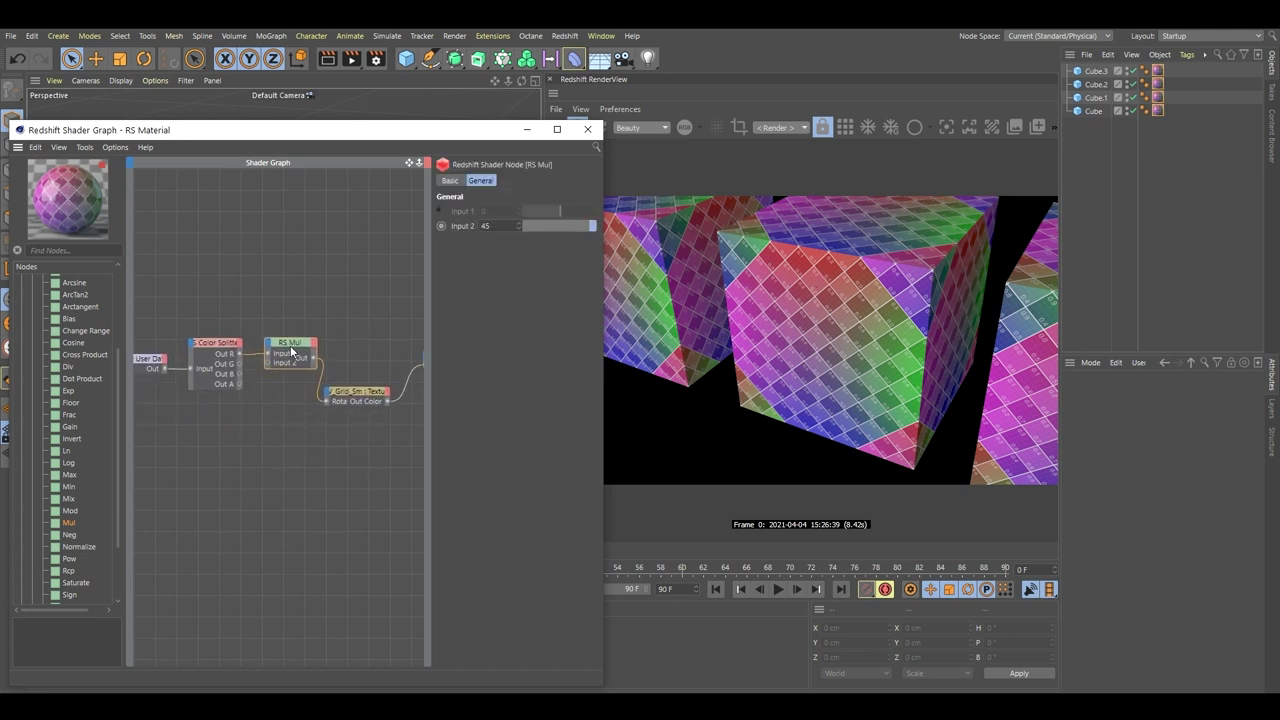
left_click_drag(301, 305, 60, 416)
left_click_drag(281, 351, 243, 395)
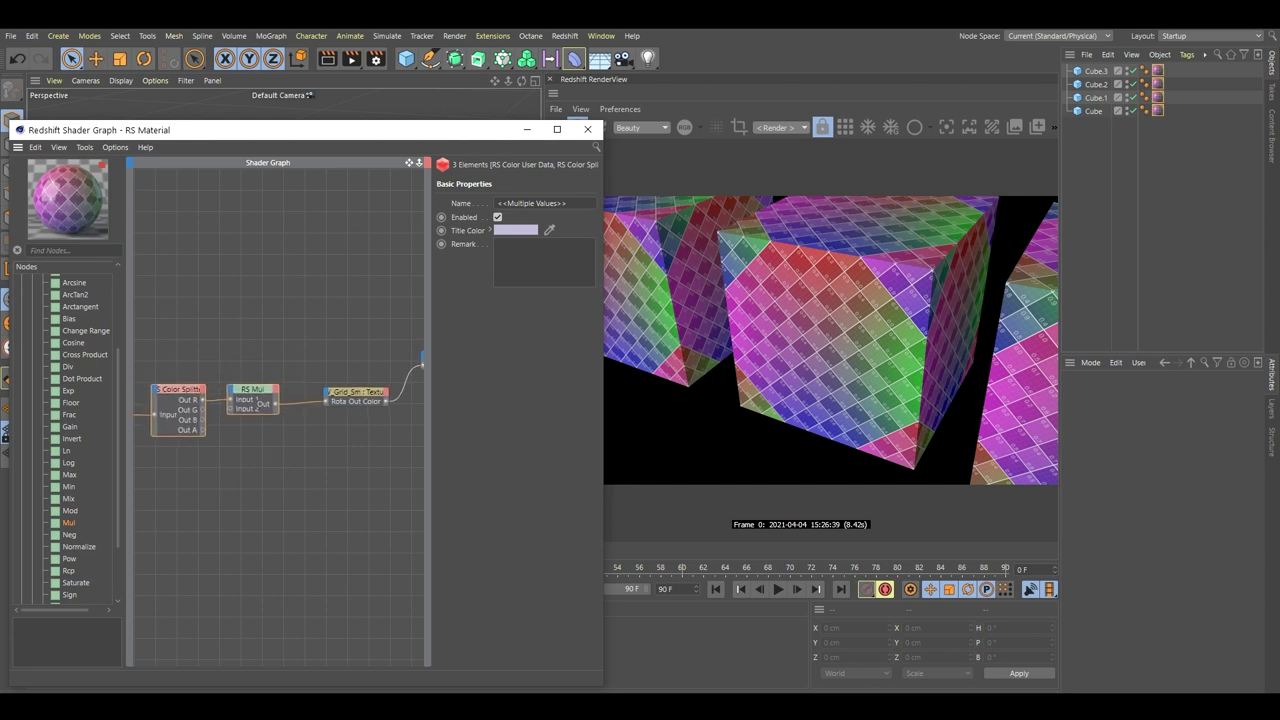
scroll(324, 329, "down", 2)
left_click(324, 329)
left_click_drag(162, 393, 163, 338)
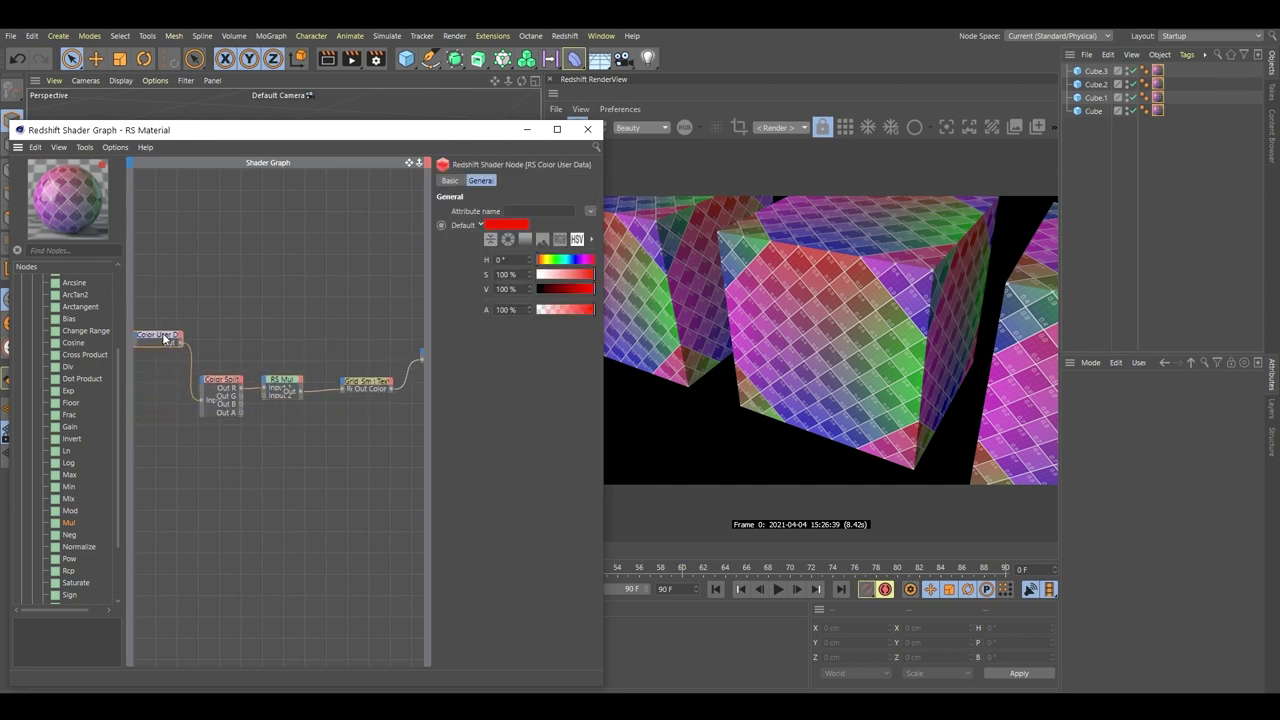
Connect the Color User Data output directly to the RS Material's Diffuse Color to preview its colour on the cubes.
left_click(212, 333)
middle_click_drag(265, 314, 243, 315)
left_click_drag(603, 322, 652, 322)
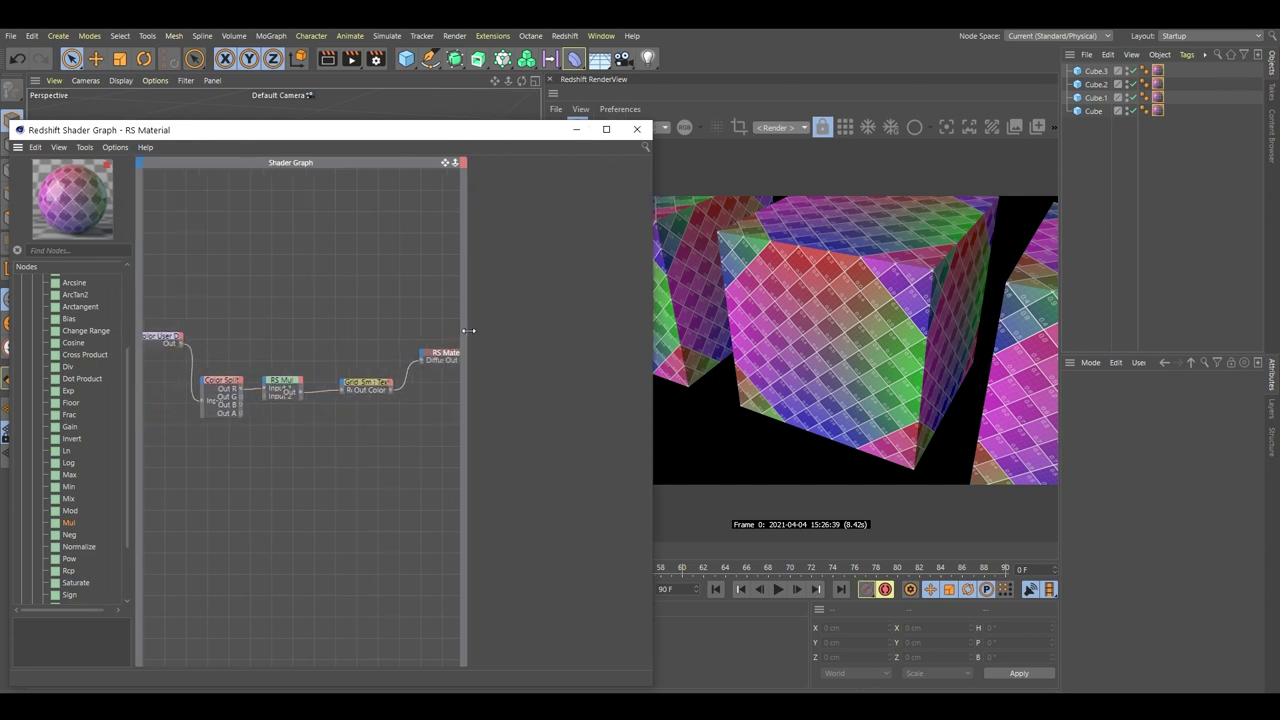
left_click_drag(213, 343, 452, 365)
right_click_drag(453, 289, 425, 290, "alt")
middle_click_drag(459, 275, 408, 282, "alt")
Set the Color User Data attribute to the object-based Geometry ID Color and check it on all four cubes.
left_click(154, 357)
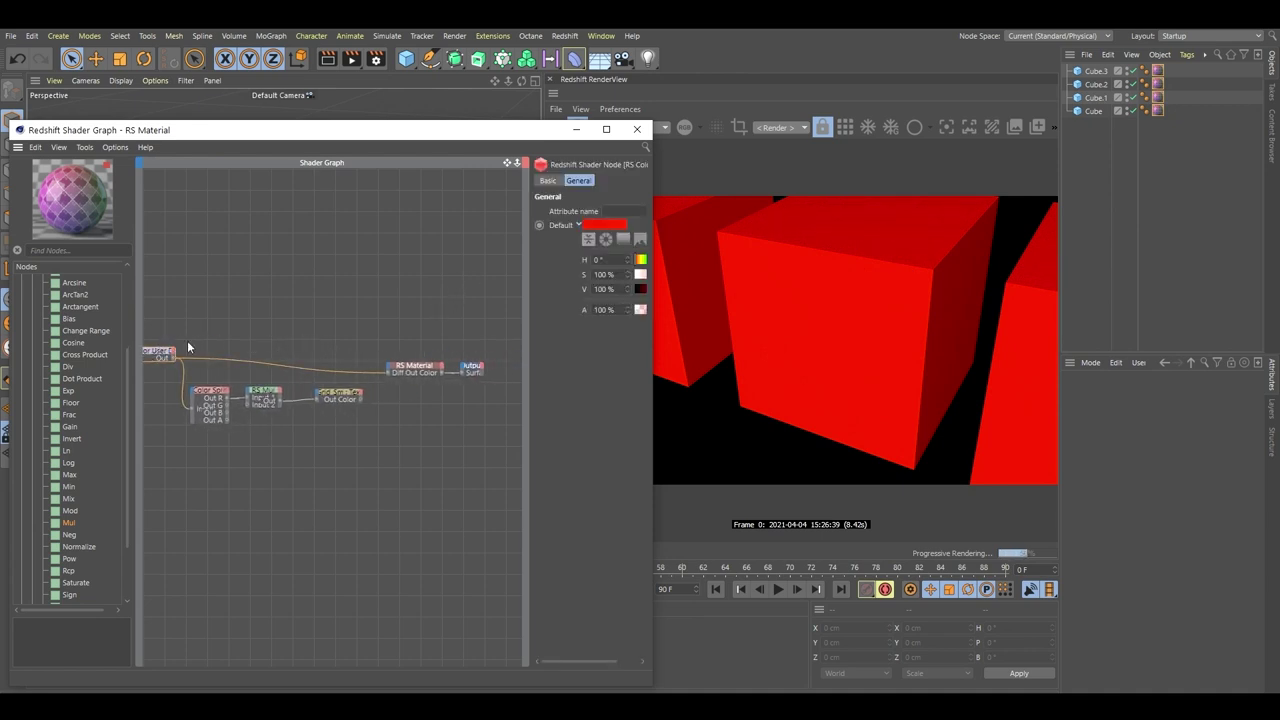
left_click_drag(531, 289, 392, 285)
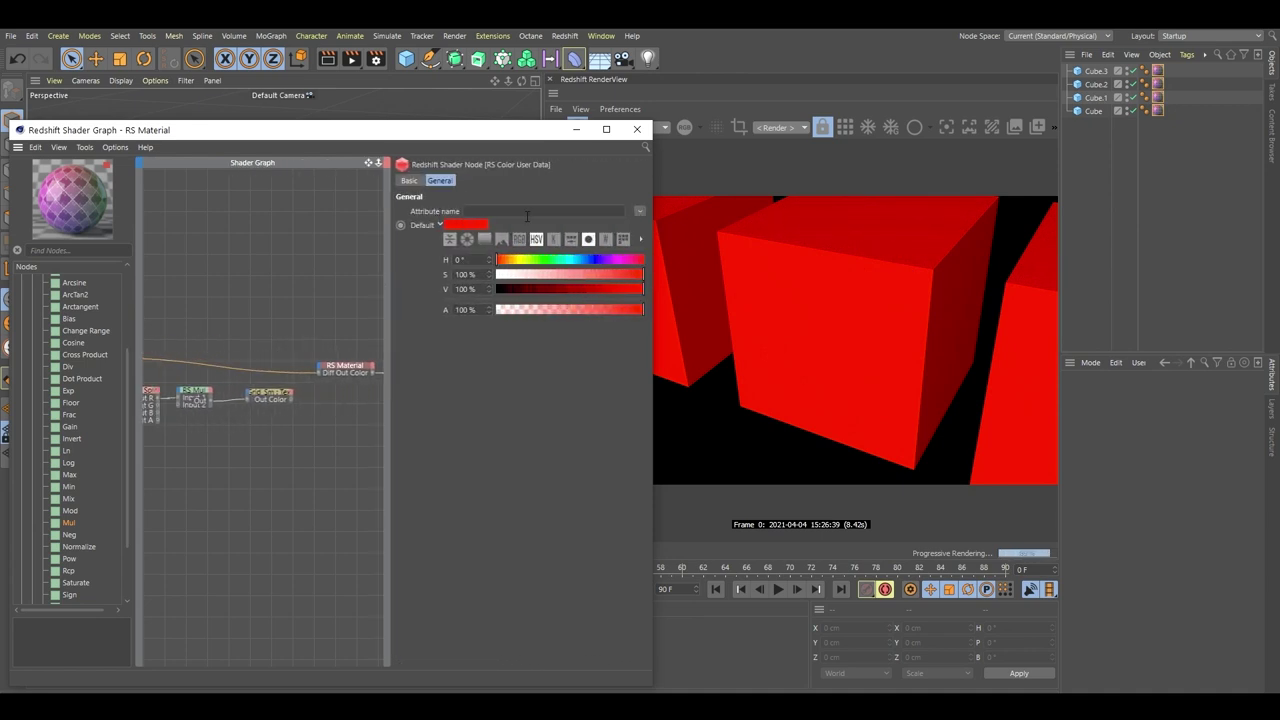
left_click(640, 213)
mouse_move(658, 239)
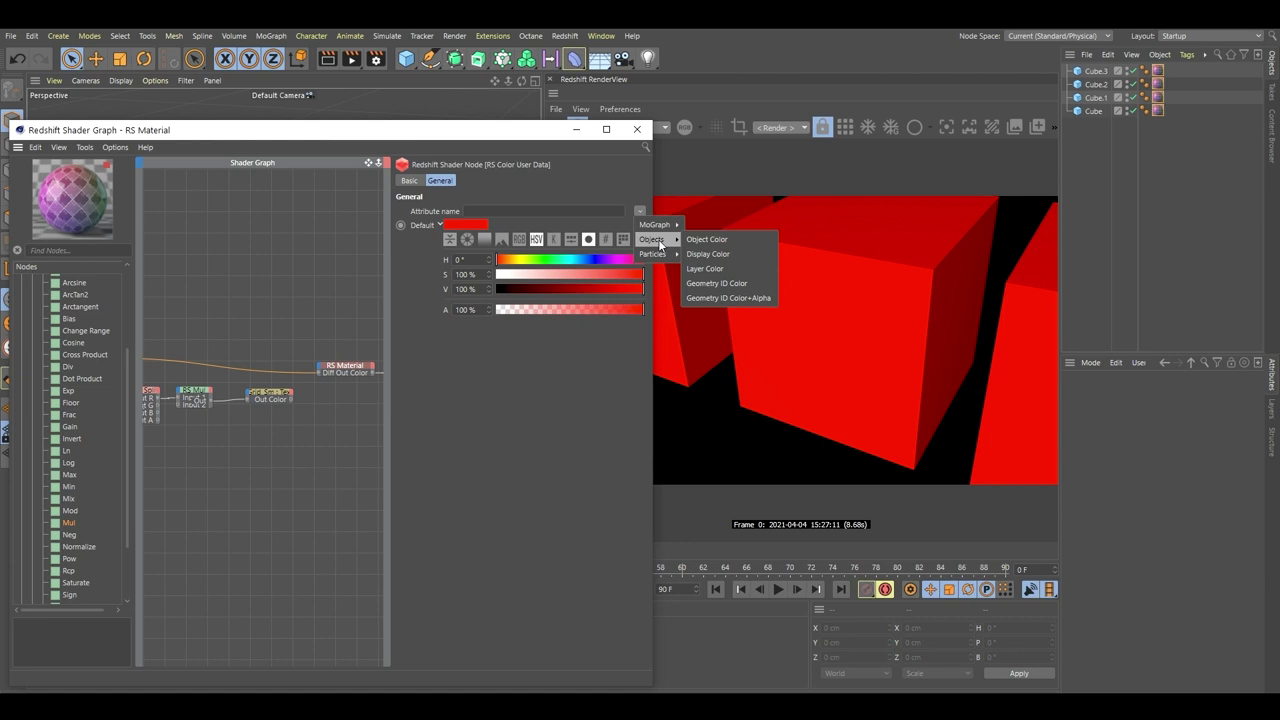
left_click(716, 284)
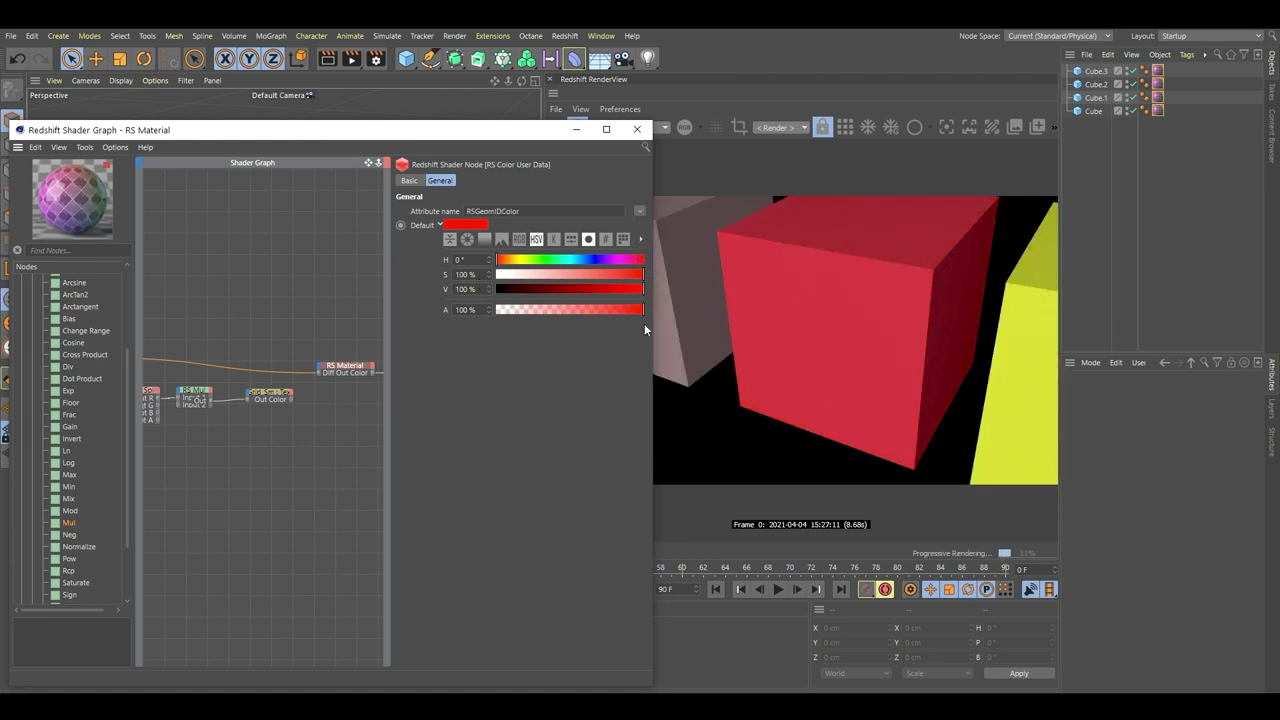
scroll(927, 310, "down", 4)
scroll(922, 301, "up", 3)
scroll(368, 111, "down", 3)
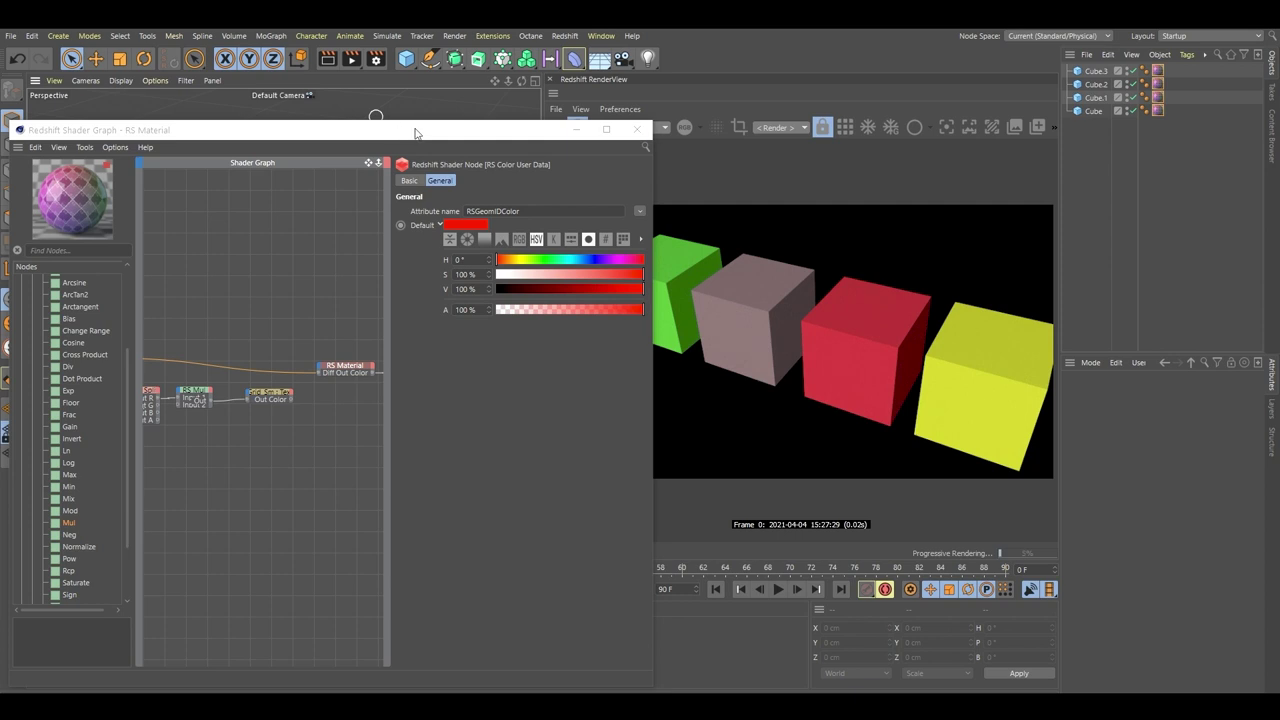
Reconnect the UV grid texture's Out Color to the RS Material's Diffuse Color input.
left_click(251, 421)
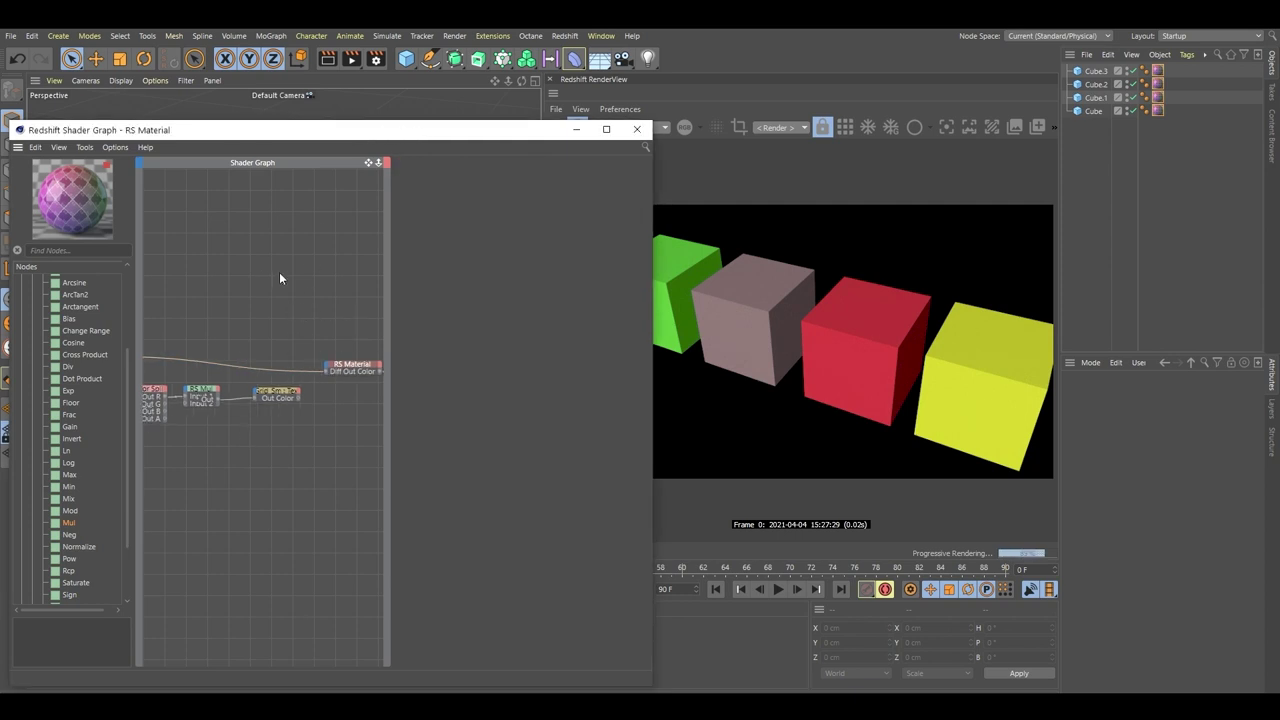
middle_click_drag(261, 311, 289, 300, "alt")
scroll(235, 314, "up", 1)
scroll(231, 333, "up", 2)
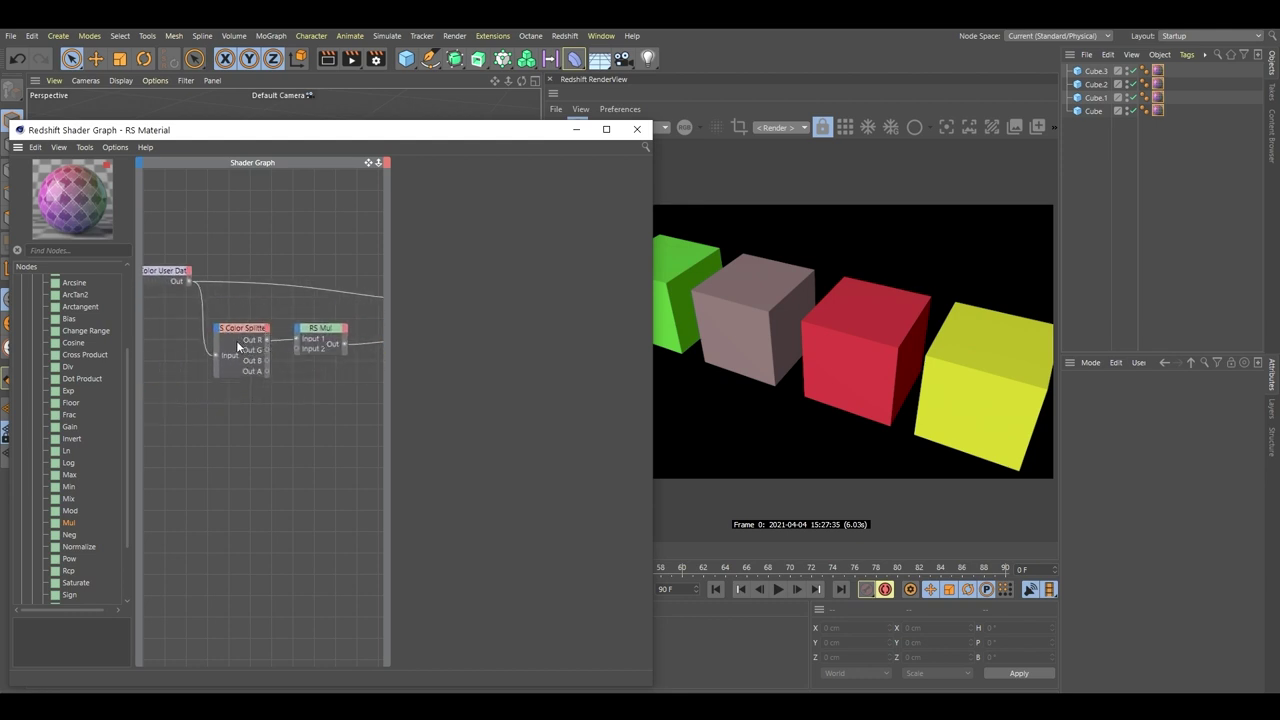
middle_click_drag(273, 318, 122, 315, "alt")
left_click_drag(352, 299, 352, 299)
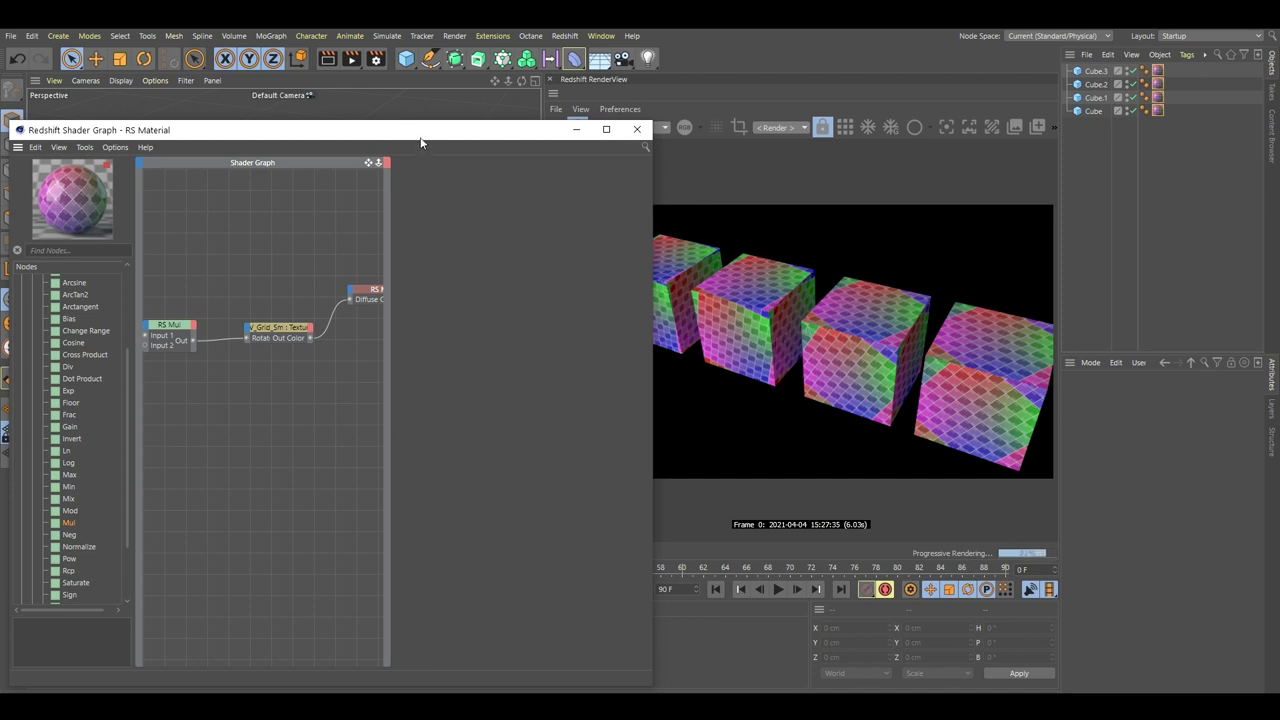
Set the Mul node's Input 2 to 360 for a full range of texture rotation.
middle_click_drag(241, 297, 177, 341, "alt")
scroll(330, 298, "up", 2)
left_click(298, 320)
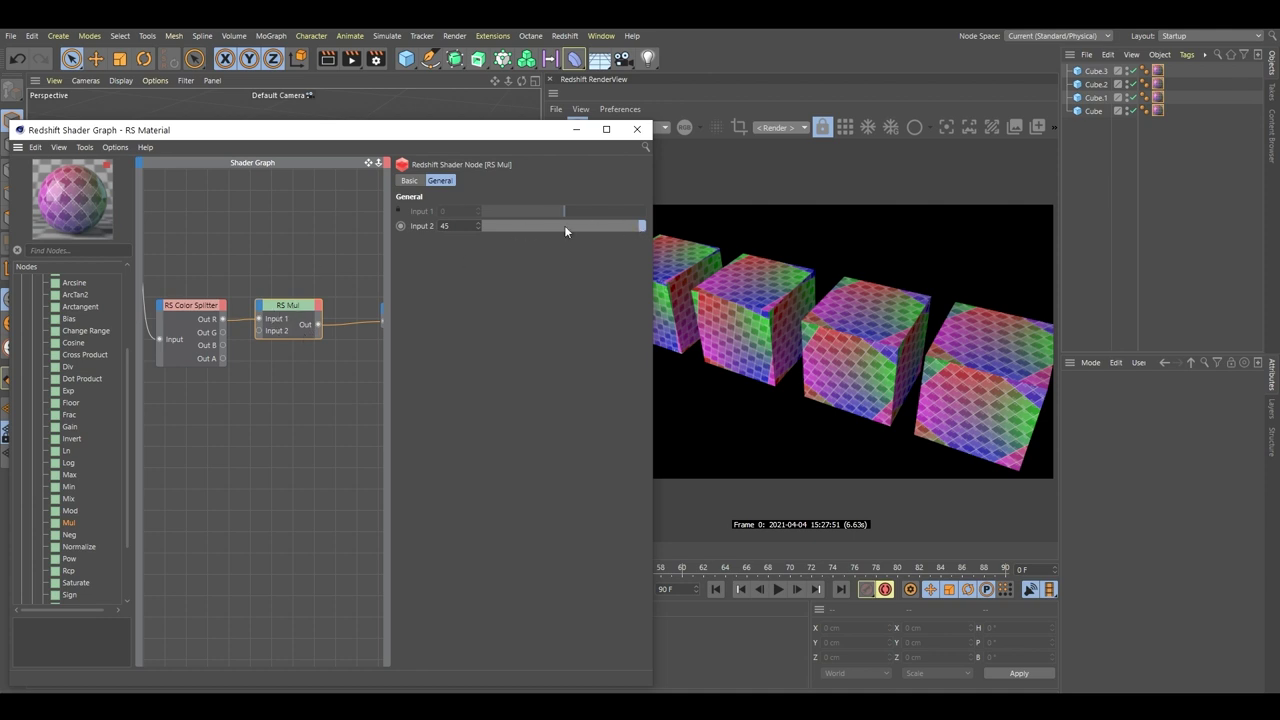
left_click(450, 225)
type("360")
key("Return")
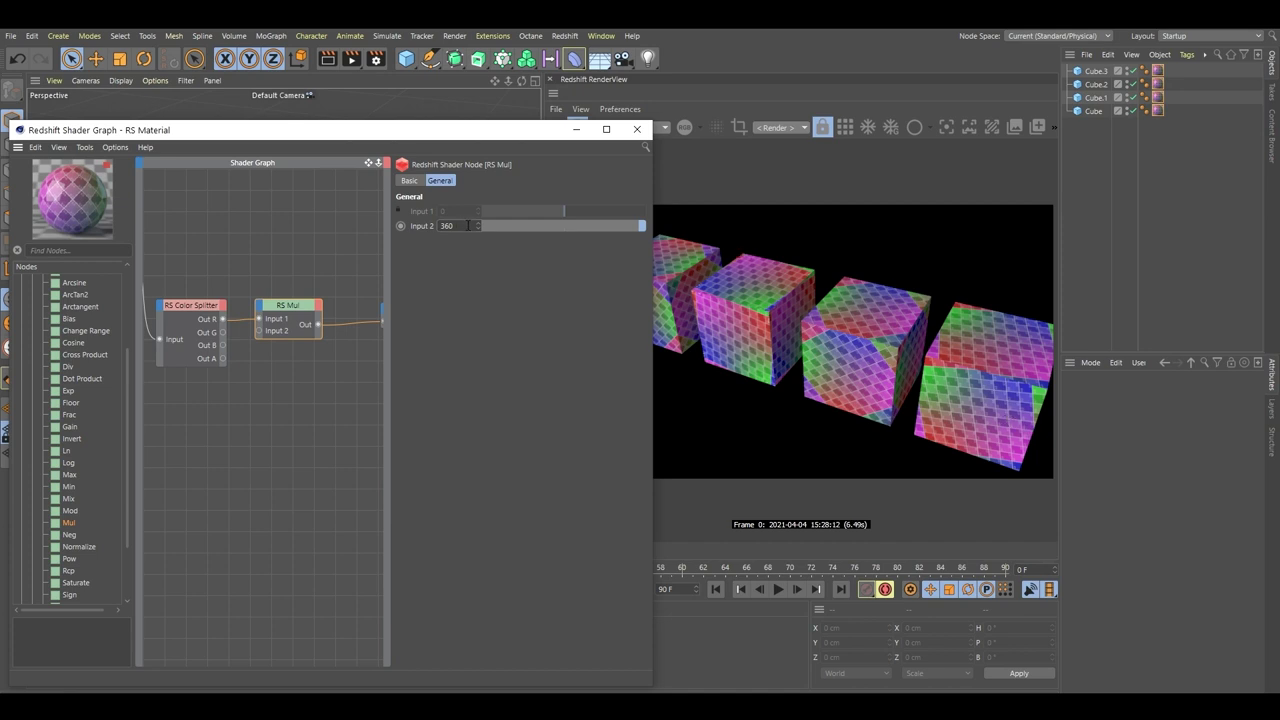
Try 10 and then 0 as the Mul node's Input 2 to compare the texture rotation.
double_click(454, 225)
type("10")
key("Return")
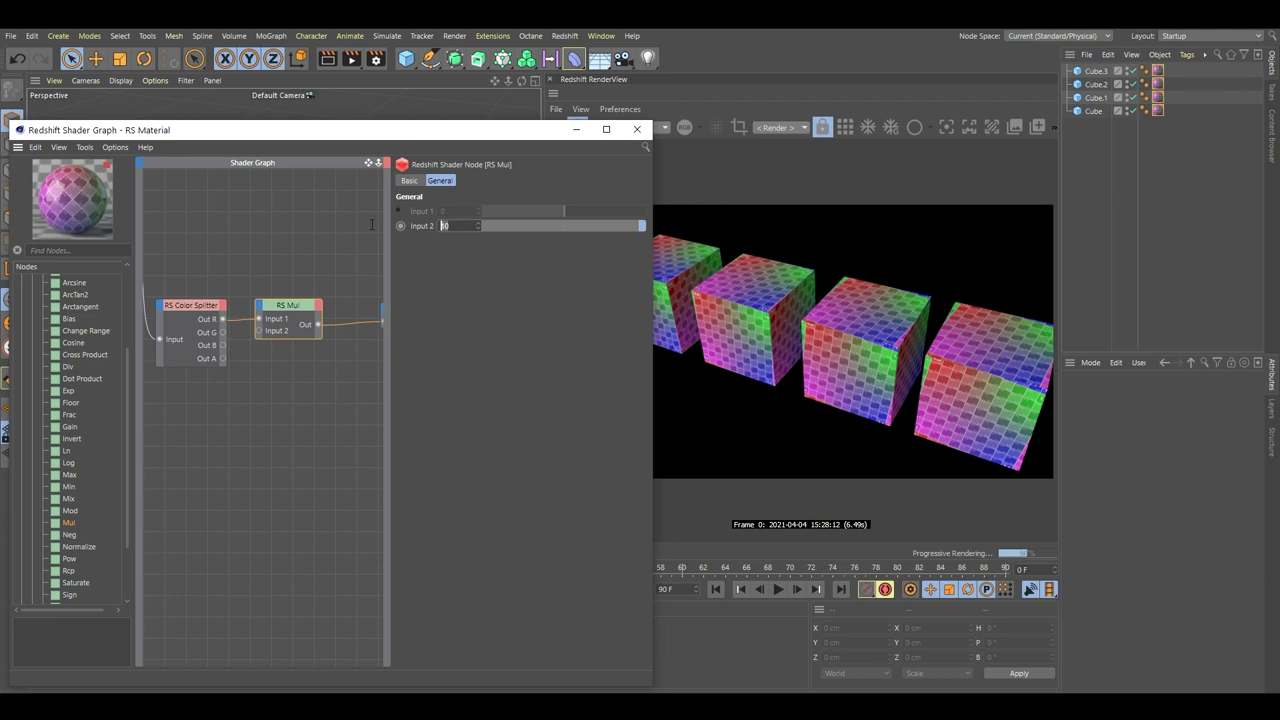
type("0")
key("Return")
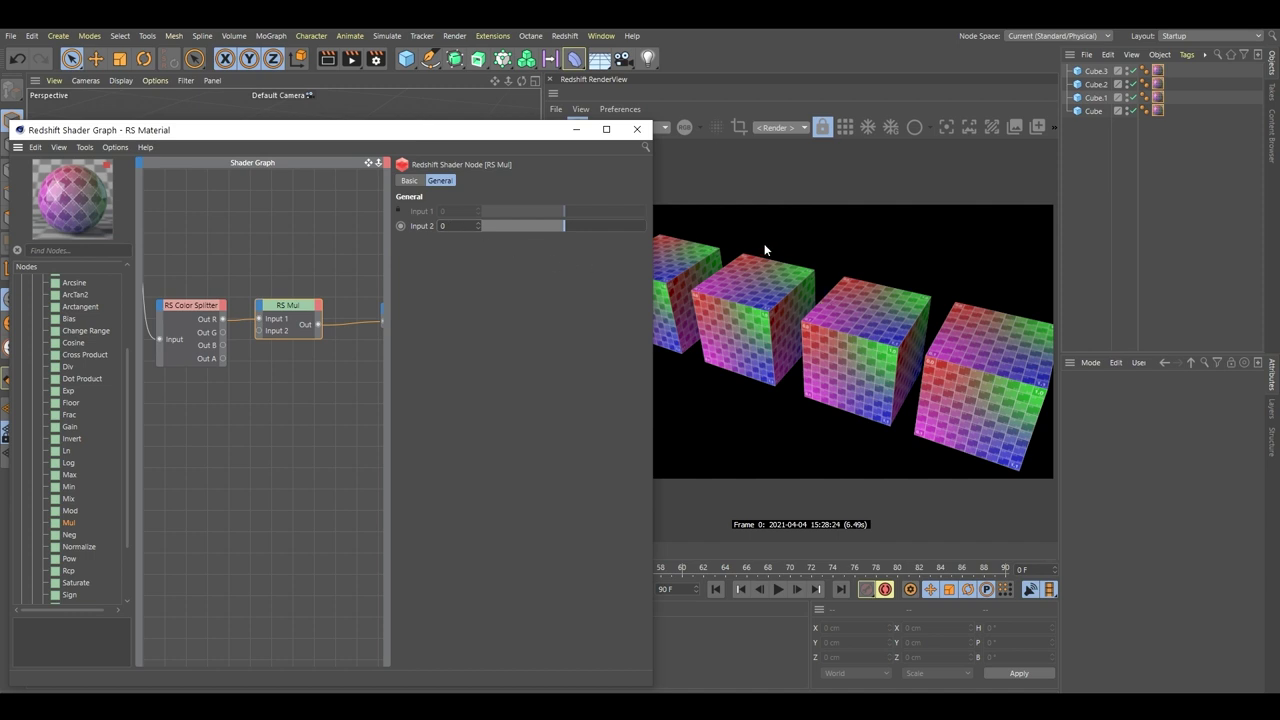
Move the shader graph off the viewport and add a Cloner about 472 cm along Z, behind the row of cubes.
left_click(299, 229)
scroll(298, 228, "down", 3)
middle_click_drag(298, 228, 287, 242)
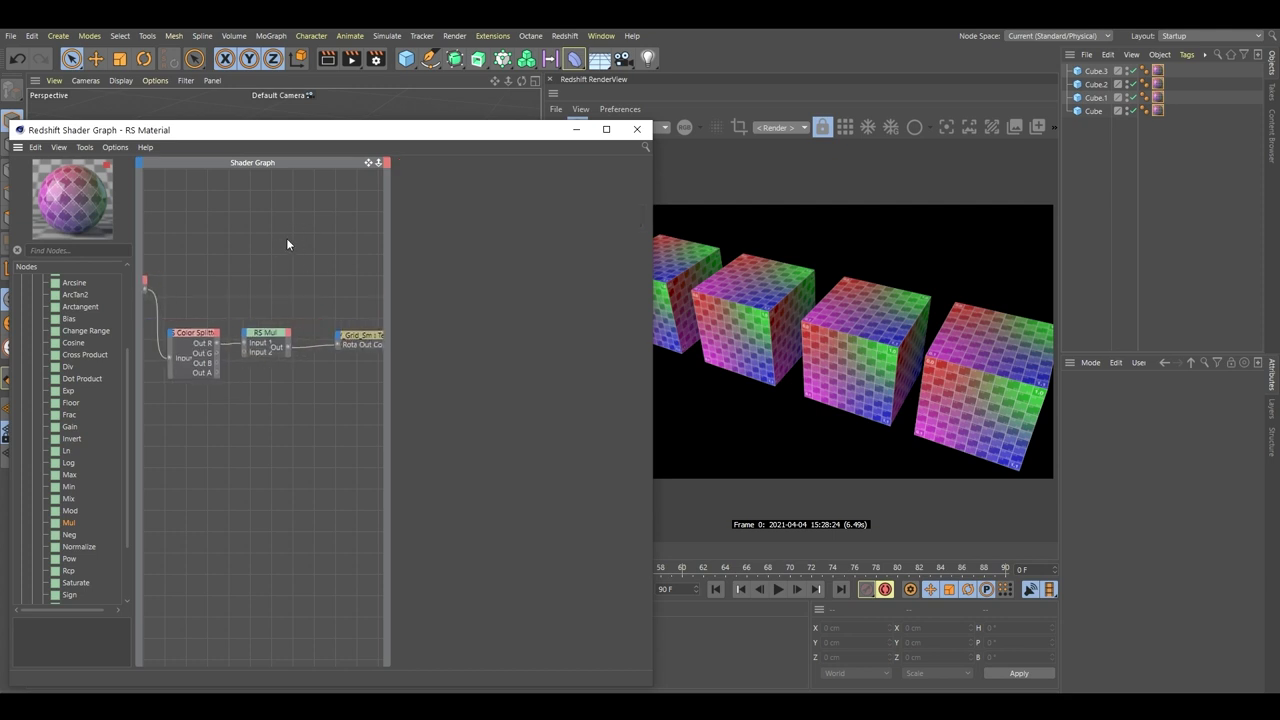
left_click(1134, 160)
left_click_drag(466, 134, 267, 346)
scroll(394, 183, "down", 3)
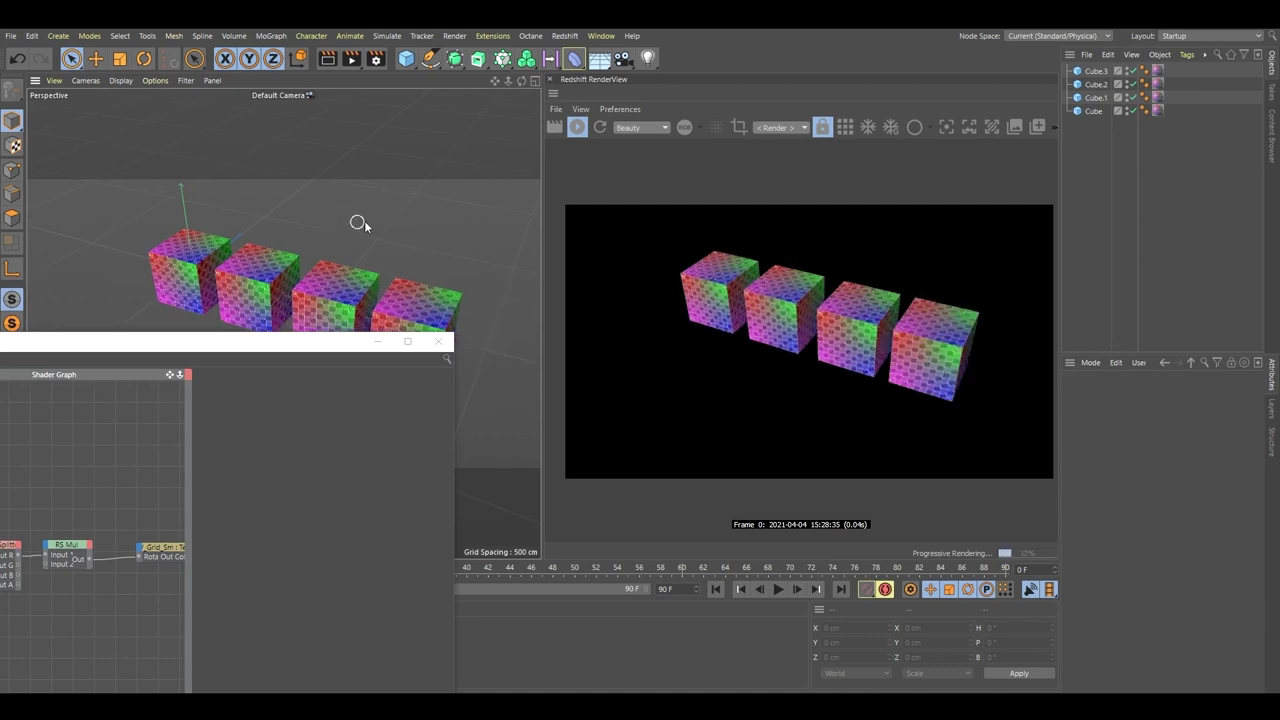
left_click_drag(503, 58, 533, 85)
left_click_drag(226, 254, 301, 254)
Set the Cloner's mode to Linear and place a copy of Cube.3 inside it.
left_click(1175, 425)
left_click(1160, 453)
left_click(1140, 114)
left_click_drag(1096, 86, 1098, 72, "ctrl")
left_click(1197, 85)
left_click(1094, 72)
Space the clones 271 cm apart in X and 0 cm in Y, with a count of 4.
right_click(1138, 593)
left_click_drag(1138, 579, 1138, 512)
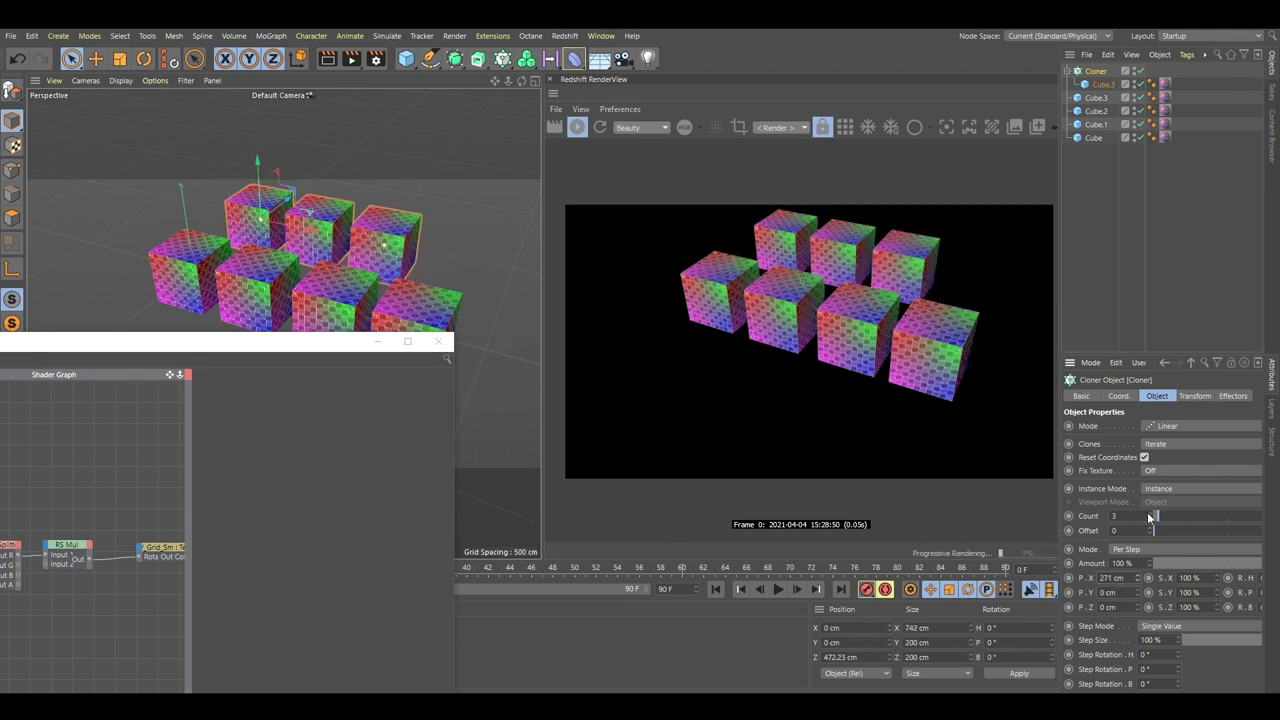
left_click(1150, 513)
left_click(1148, 250)
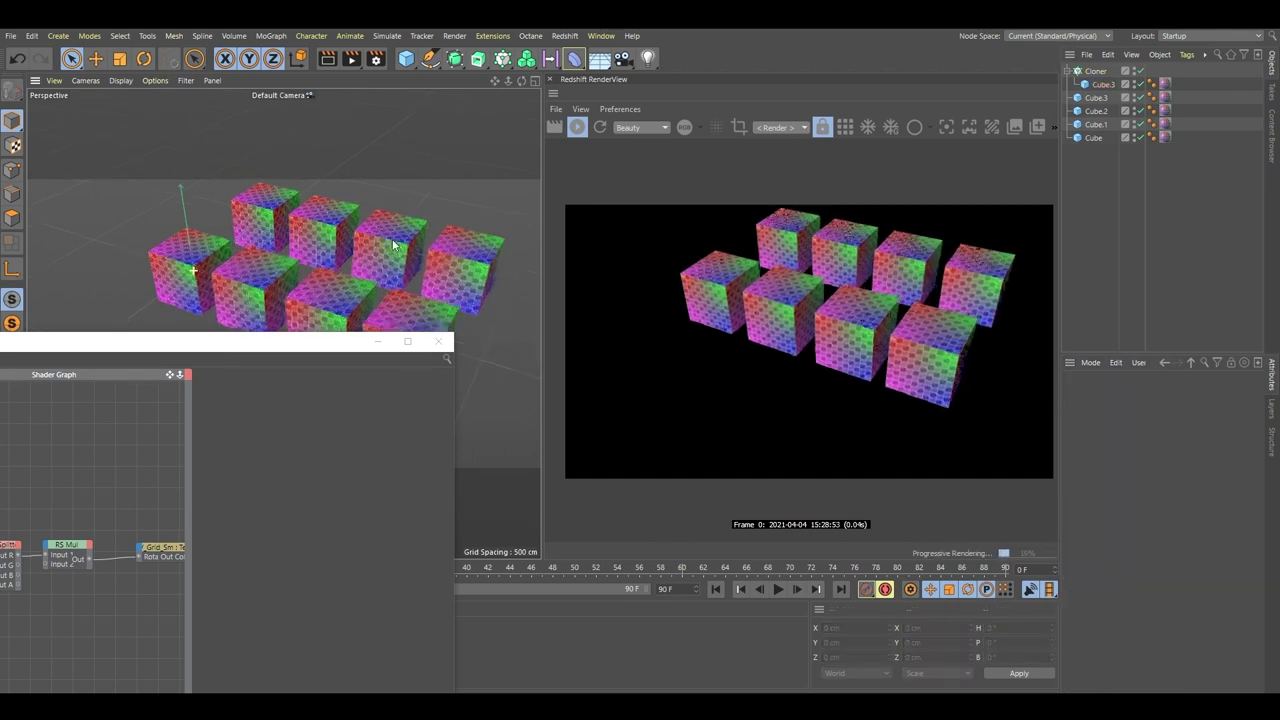
Bring the shader graph back into view and set the Mul node's Input 2 to 90.
left_click_drag(393, 245, 383, 240, "alt")
left_click_drag(283, 326, 366, 286, "alt")
scroll(381, 261, "up", 4)
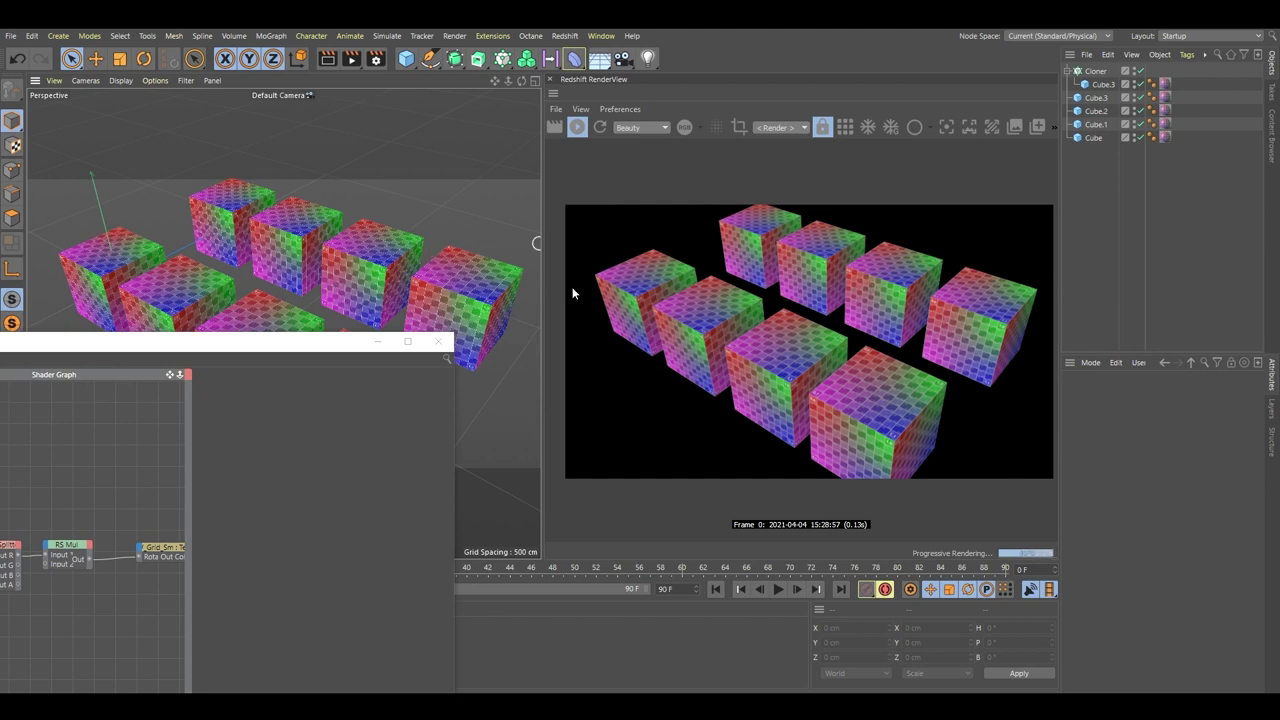
left_click_drag(306, 345, 464, 221)
left_click(232, 430)
left_click_drag(362, 220, 436, 199)
left_click_drag(514, 292, 616, 292)
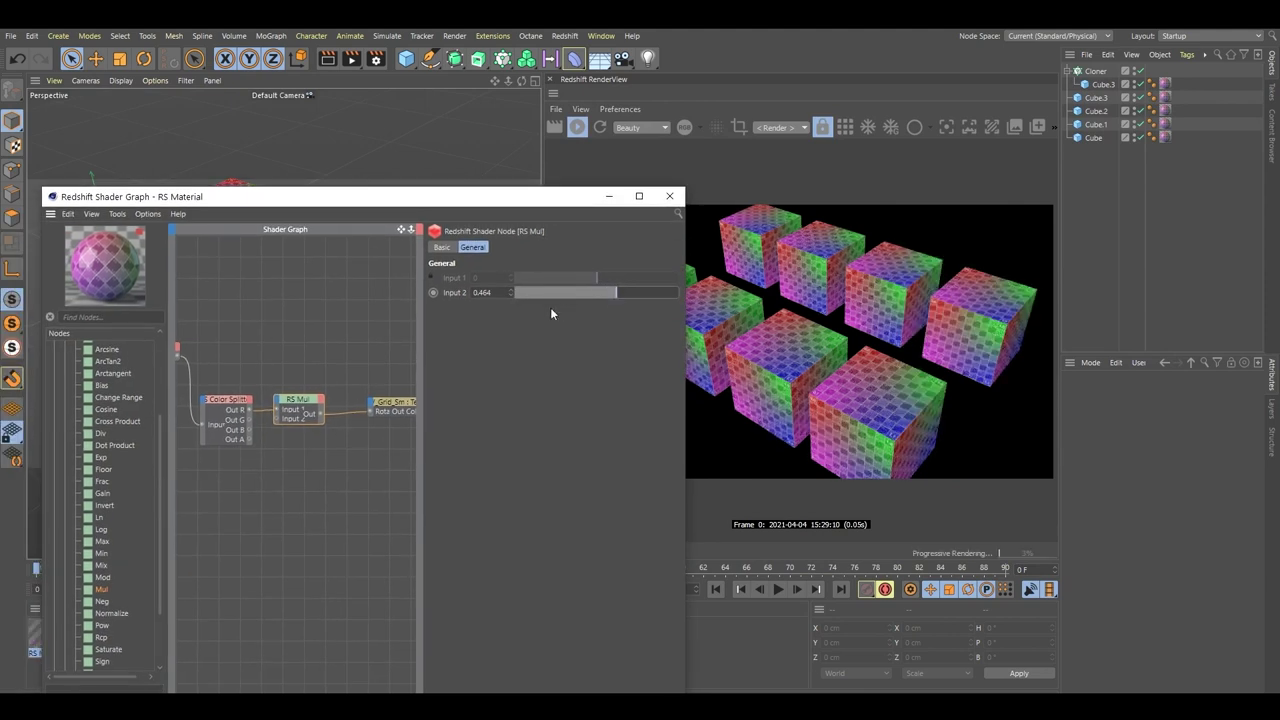
left_click_drag(492, 293, 374, 322)
type("90")
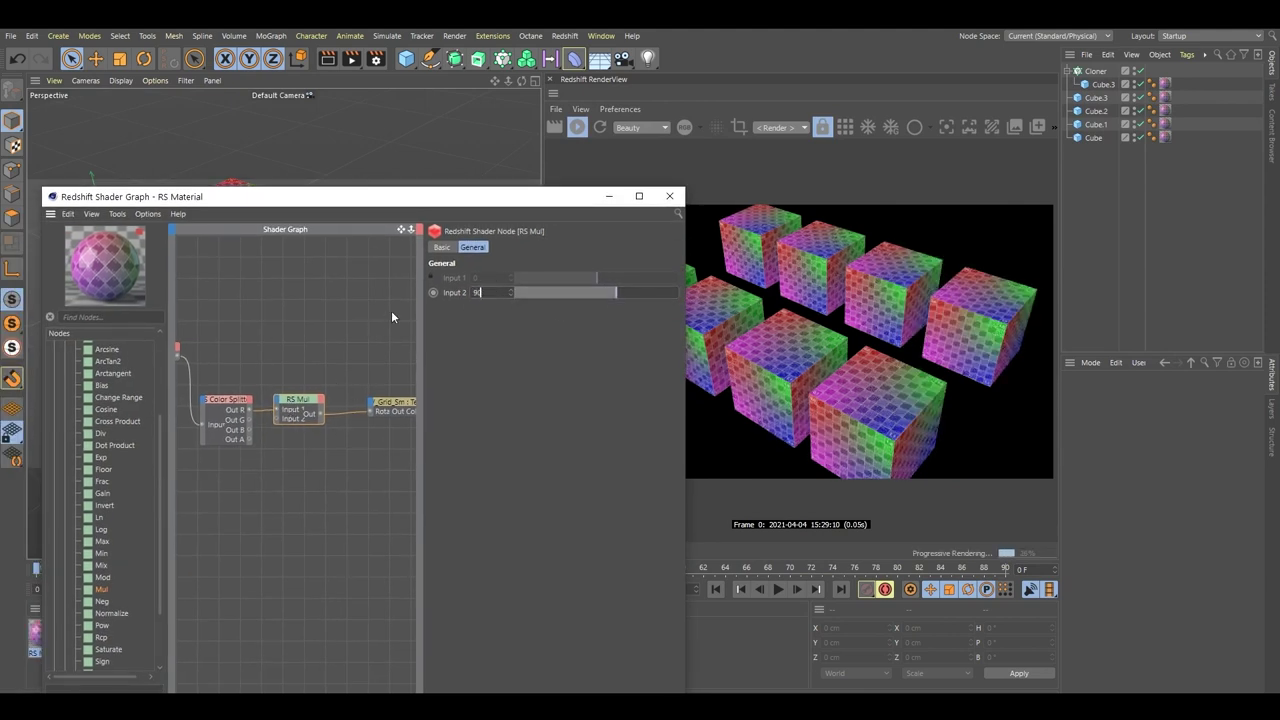
key("Return")
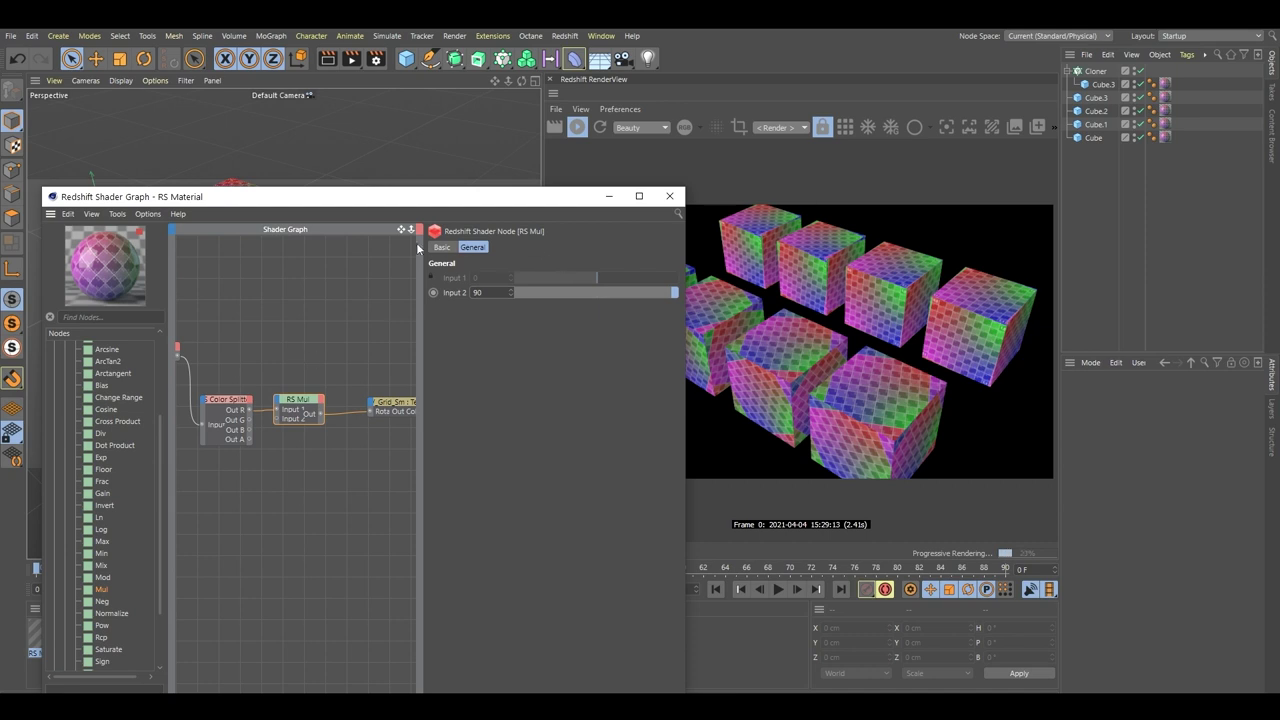
Move the shader graph off the cubes and show the Cloner's object properties in a wider attributes area.
left_click_drag(429, 199, 161, 464)
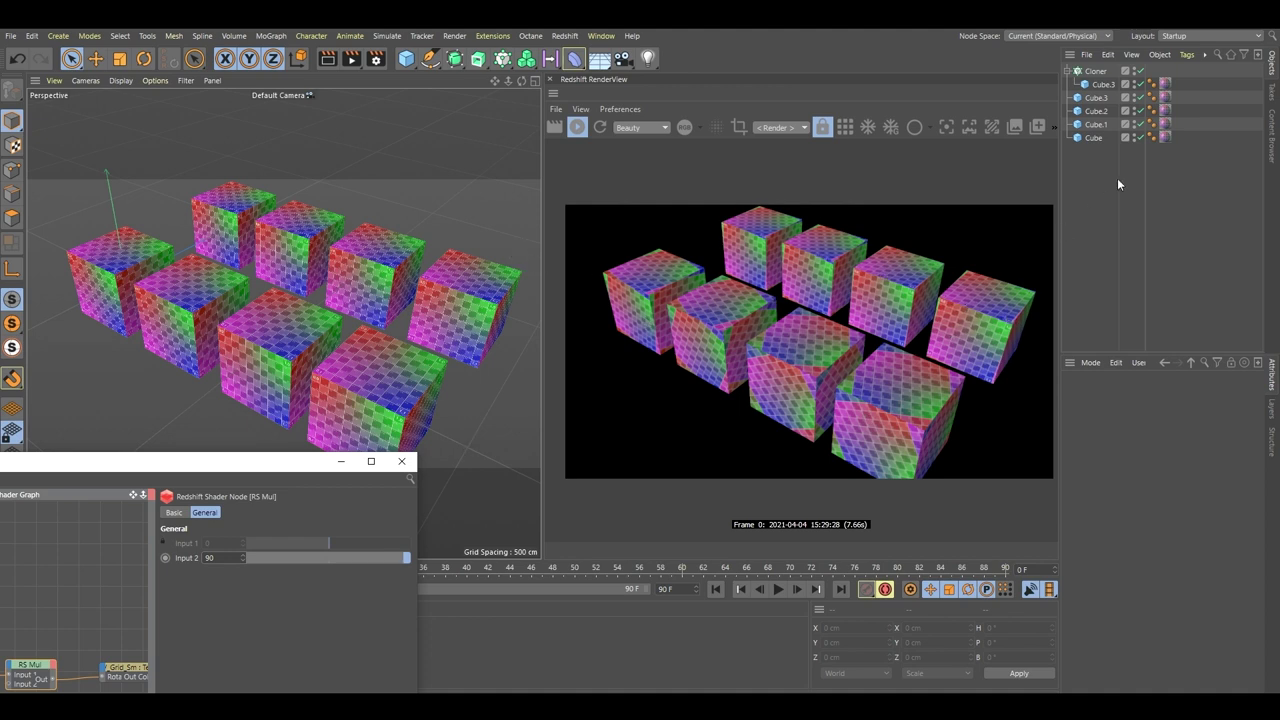
left_click(1101, 72)
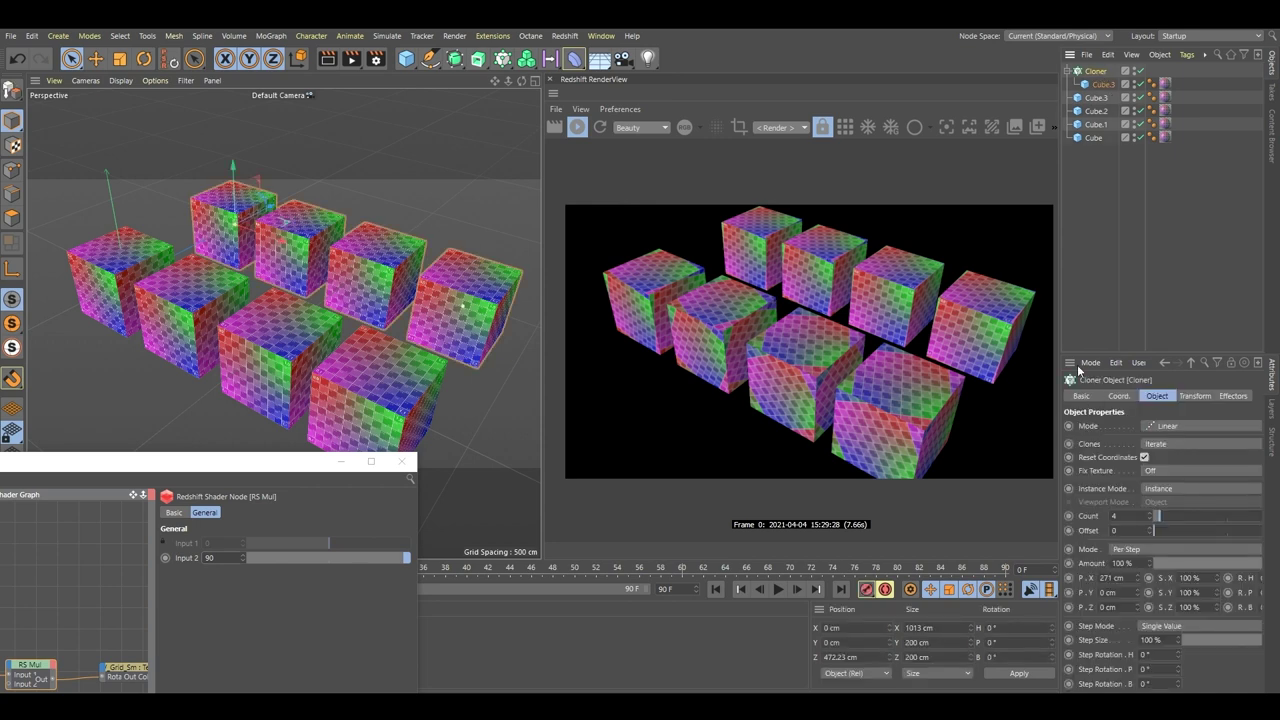
left_click_drag(1057, 362, 996, 369)
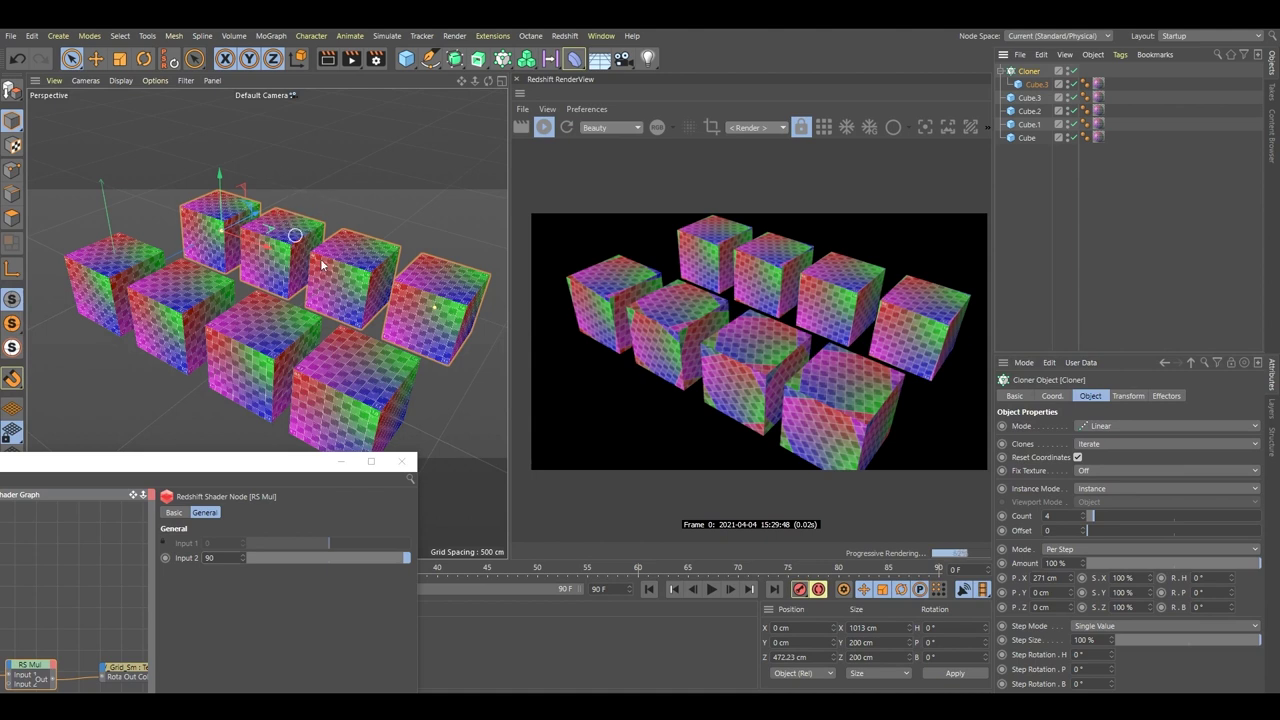
Set the Cloner's instance mode to Render Instance.
left_click(1088, 492)
left_click(1099, 518)
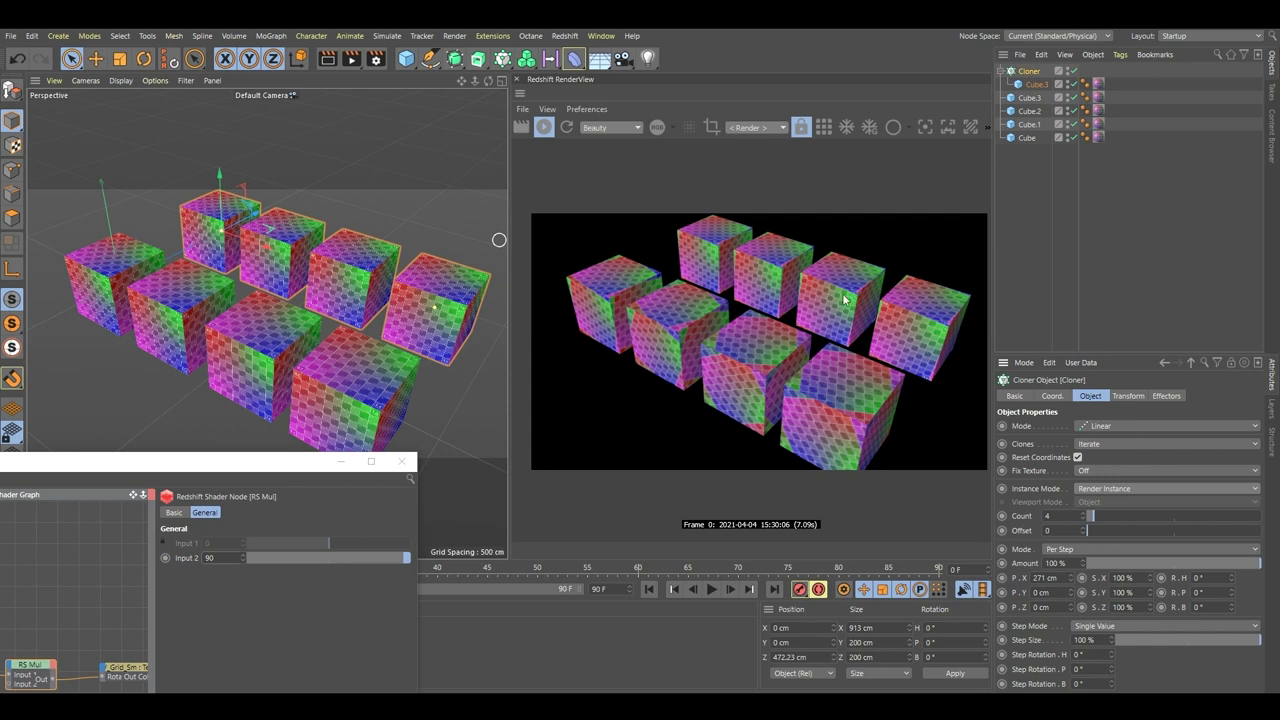
Connect the Color User Data output directly to the RS Material's diffuse color and move the shader graph clear of the render.
left_click_drag(279, 466, 587, 243)
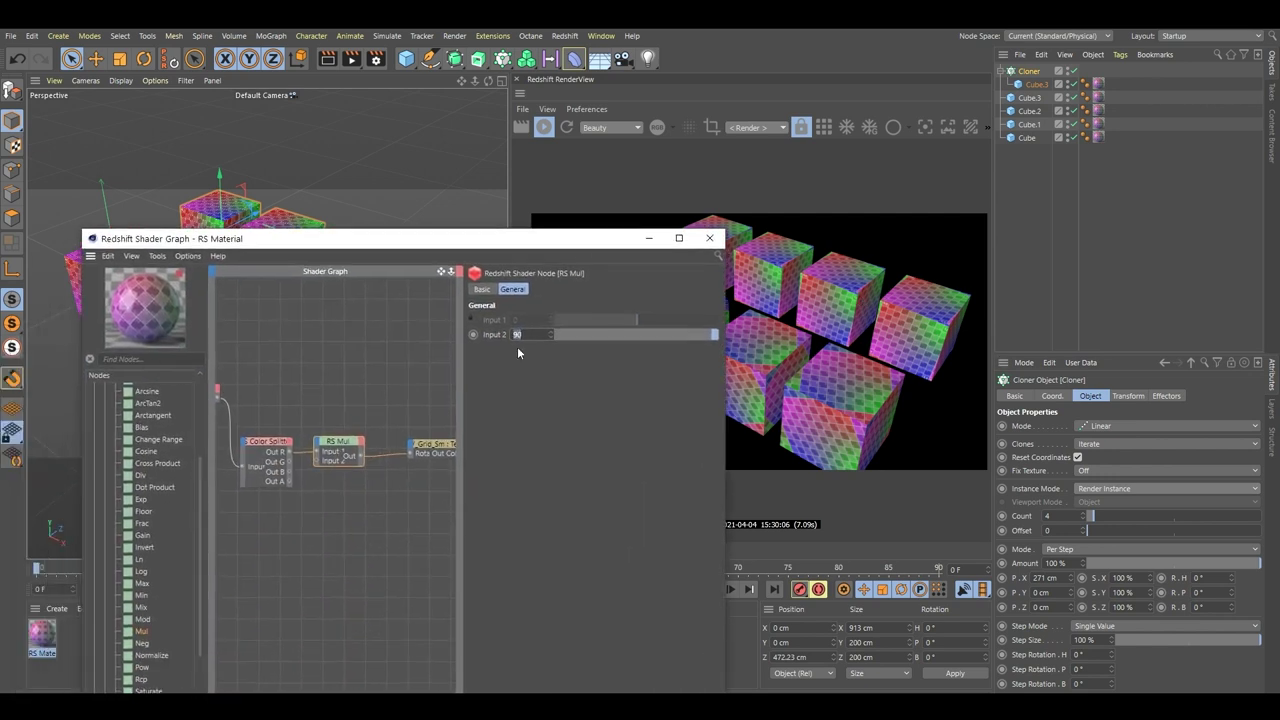
left_click(381, 494)
mouse_move(360, 372)
middle_mouse_down("alt")
mouse_move(401, 373)
mouse_move(358, 380)
middle_mouse_up("alt")
right_click_drag(358, 380, 260, 404, "alt")
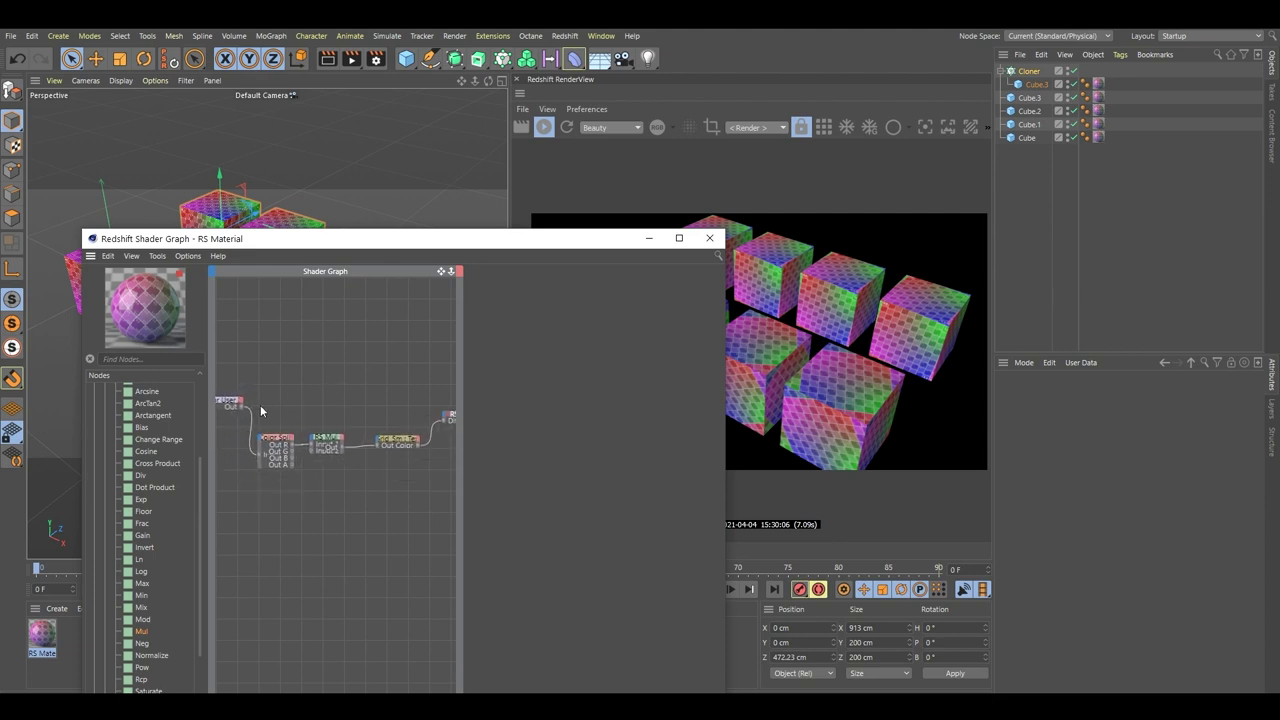
left_click_drag(241, 410, 444, 420)
middle_click_drag(444, 420, 423, 434, "alt")
left_click_drag(507, 242, 239, 306)
left_click_drag(152, 301, 239, 285)
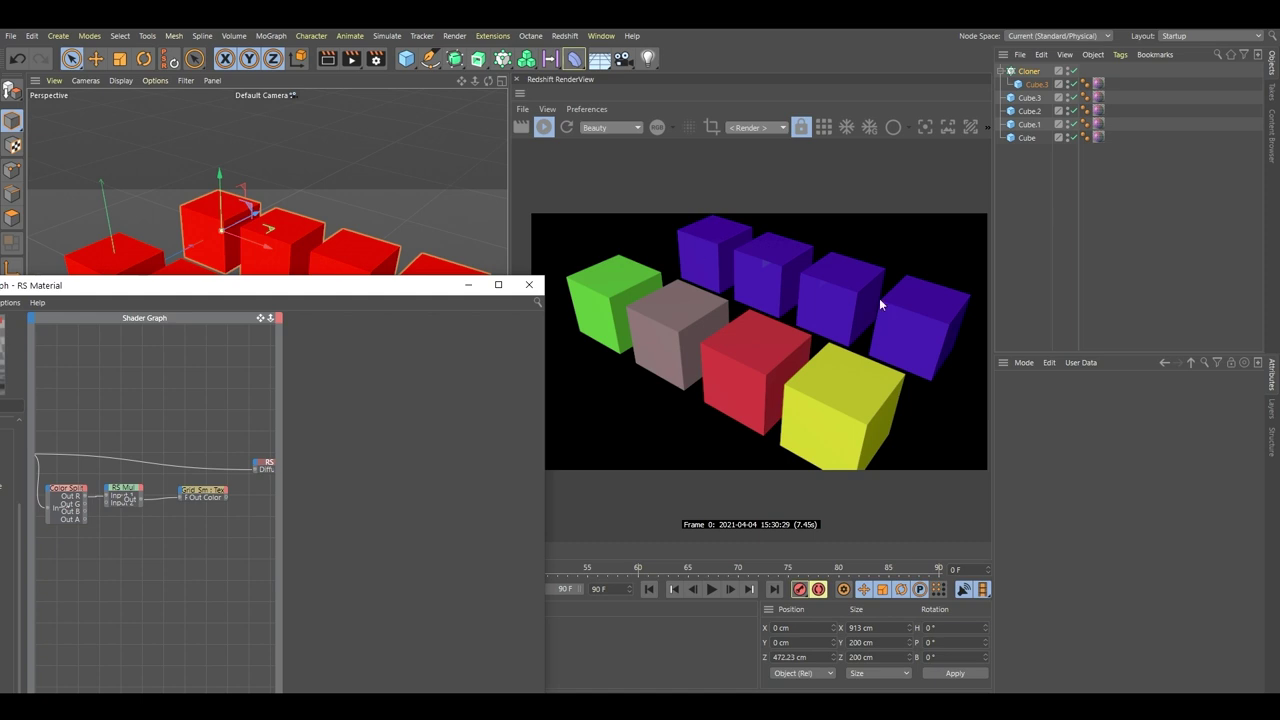
Set the Color User Data node's attribute to the MoGraph Index Ratio.
left_click_drag(390, 296, 497, 270)
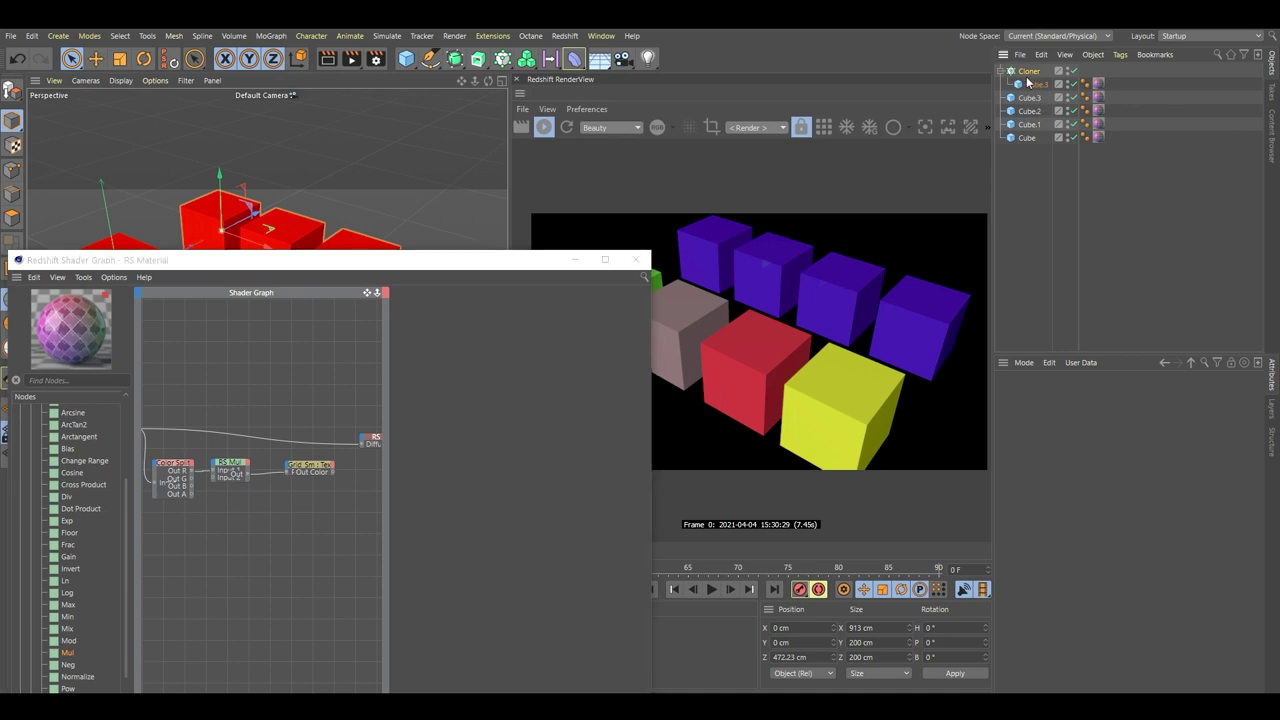
left_click(1028, 74)
left_click(314, 378)
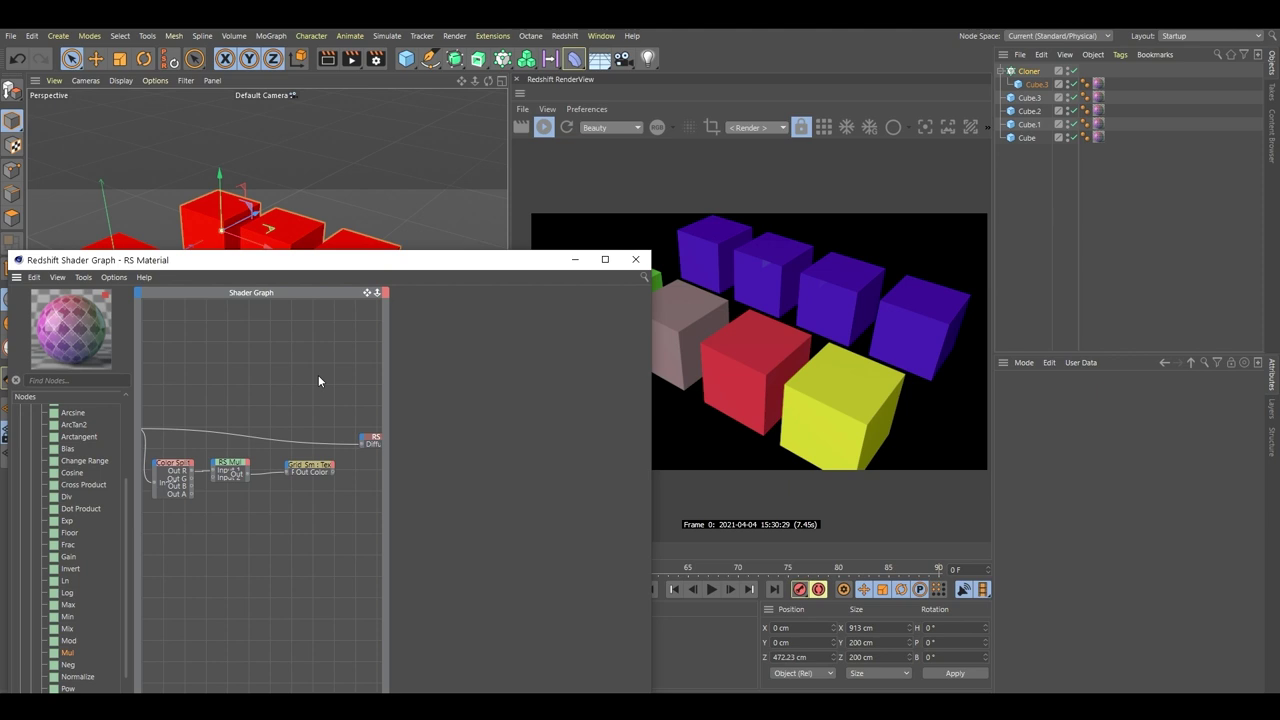
right_click_drag(281, 377, 281, 377, "alt")
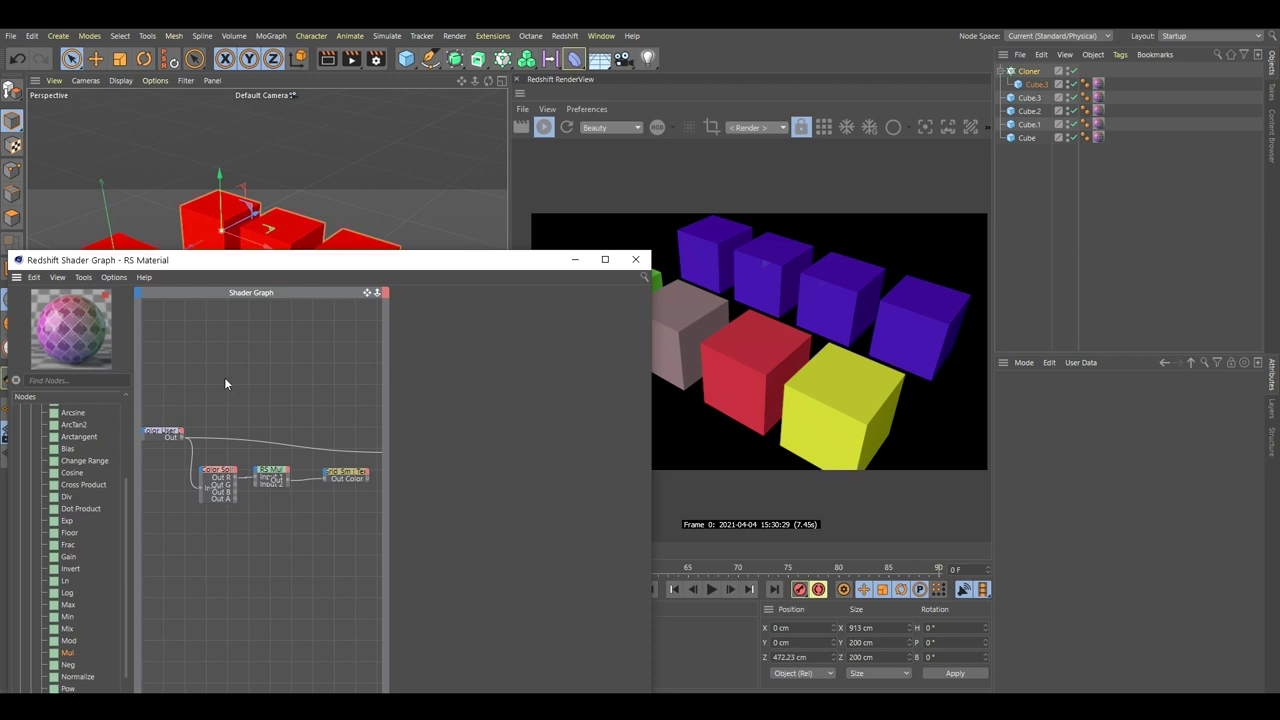
left_click(177, 434)
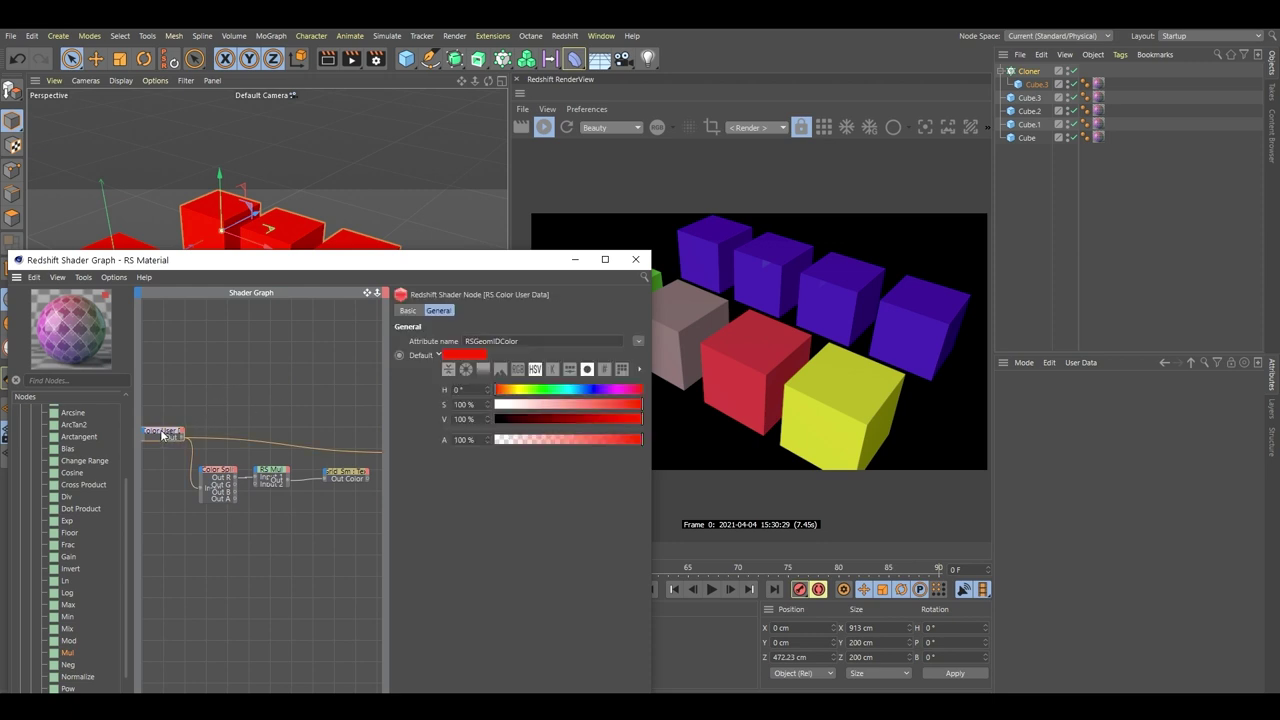
left_click(638, 342)
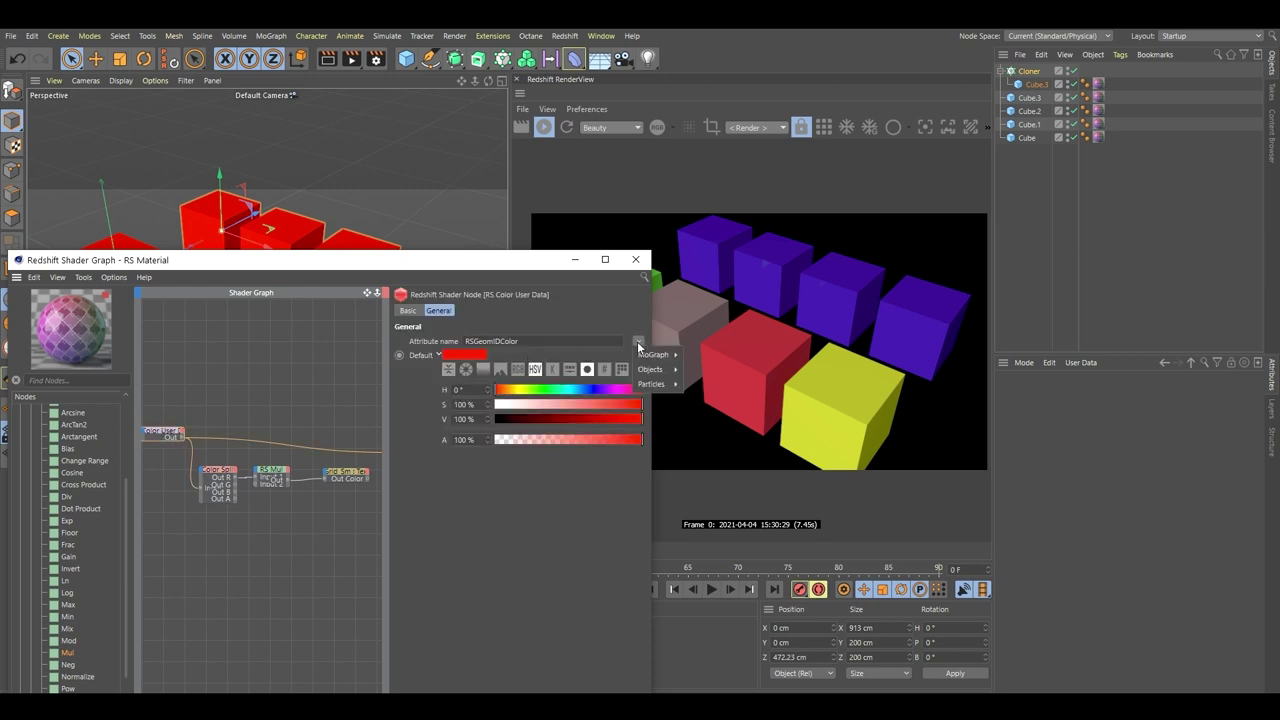
mouse_move(648, 358)
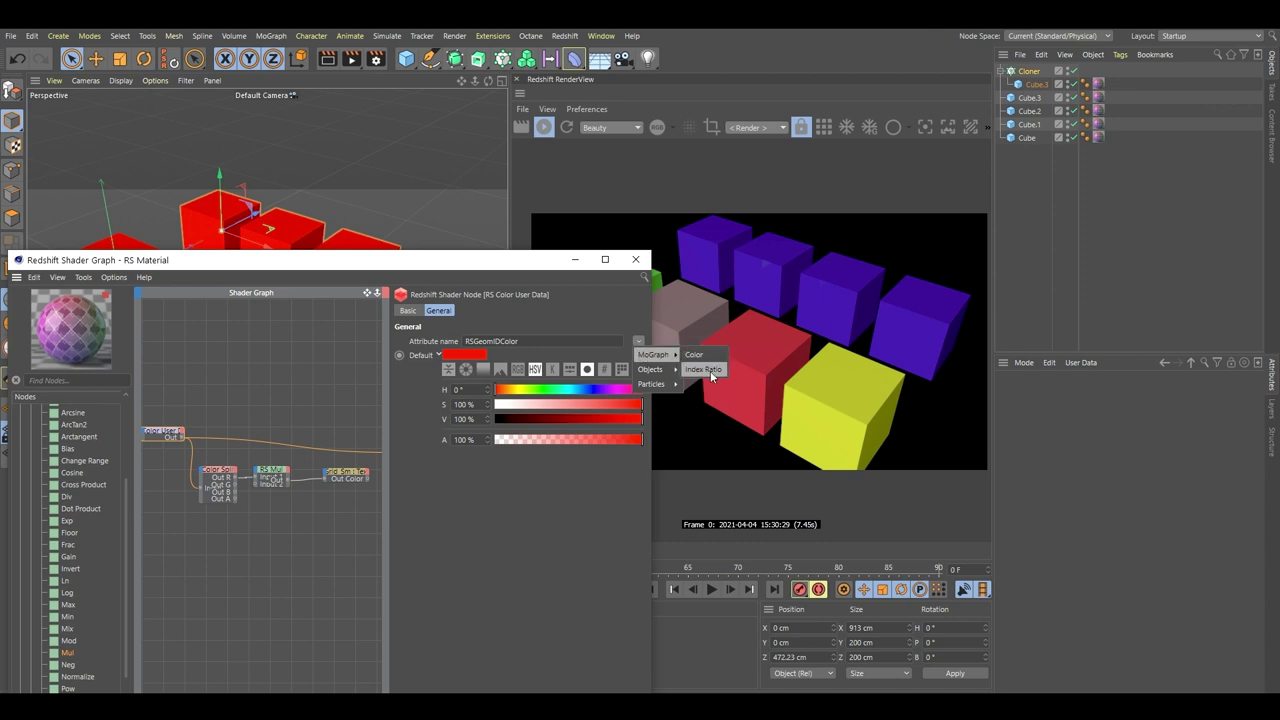
left_click(710, 371)
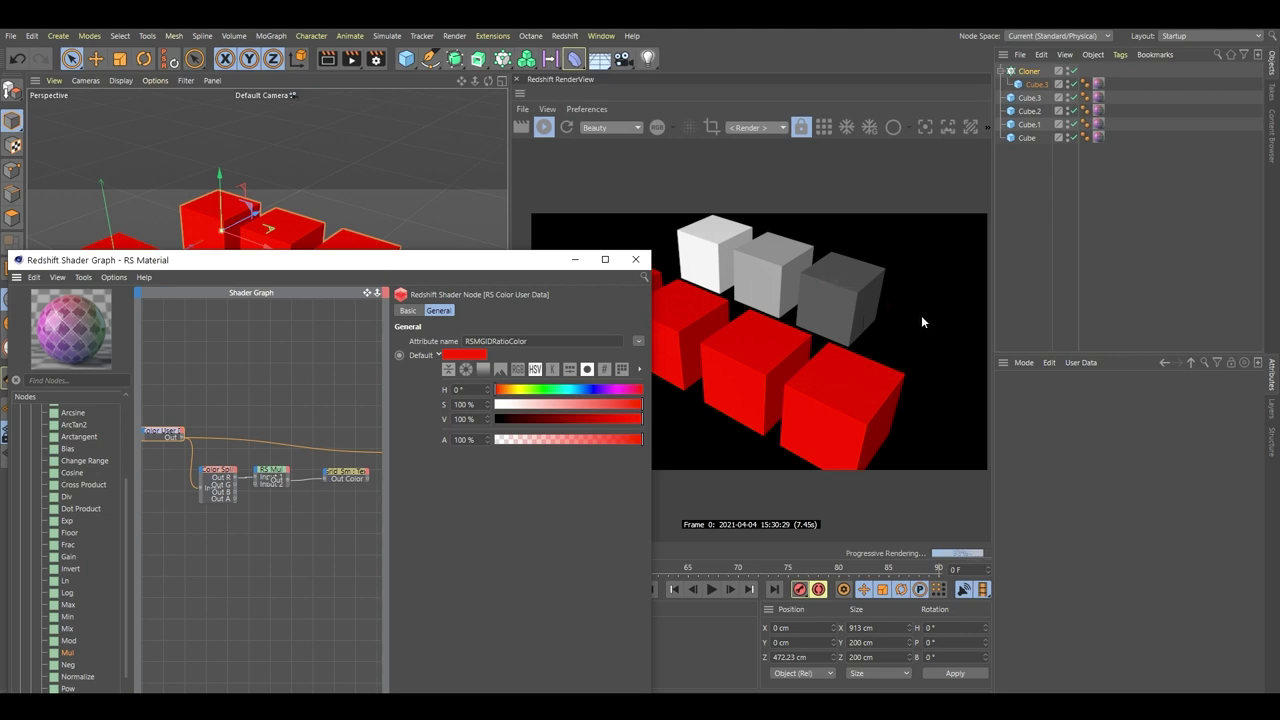
Add a Plane object, enlarge it and position it beneath the cubes as a floor.
left_click_drag(406, 58, 528, 100)
left_click_drag(498, 260, 500, 358)
left_click_drag(170, 304, 580, 495)
left_click_drag(172, 262, 305, 170)
mouse_move(111, 231)
left_mouse_down()
mouse_move(128, 266)
mouse_move(128, 249)
left_mouse_up()
left_click_drag(447, 366, 415, 137)
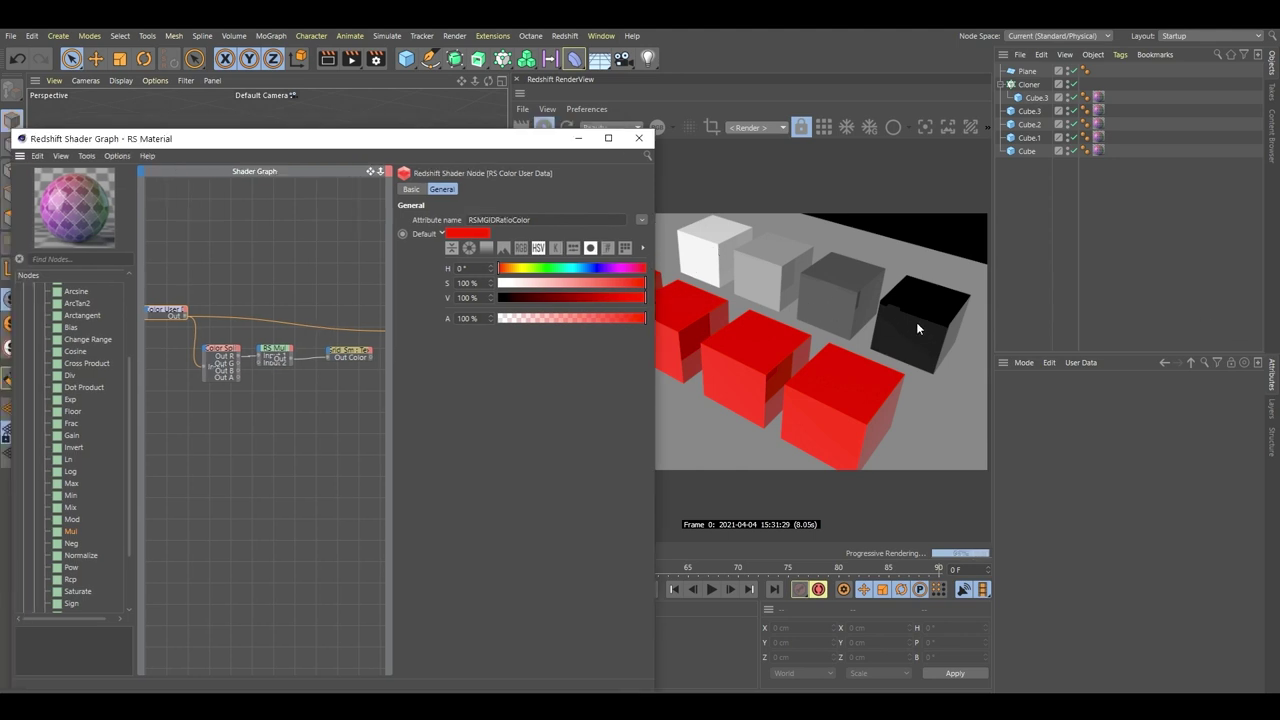
Connect the UV grid texture's Out Color to the RS Material's diffuse color and uncover the cubes.
left_click(337, 270)
left_click_drag(370, 172, 298, 185)
middle_click_drag(343, 319, 369, 324)
left_click(353, 349)
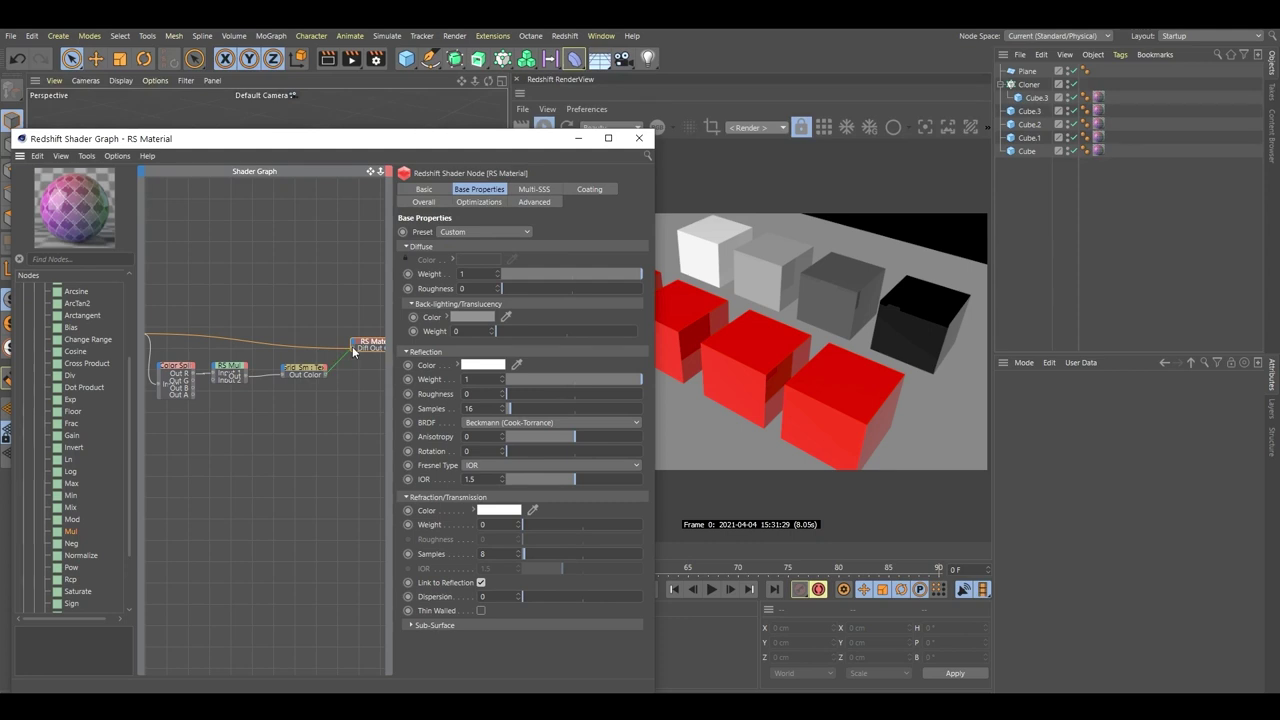
left_click(360, 383)
left_click_drag(430, 139, 295, 334)
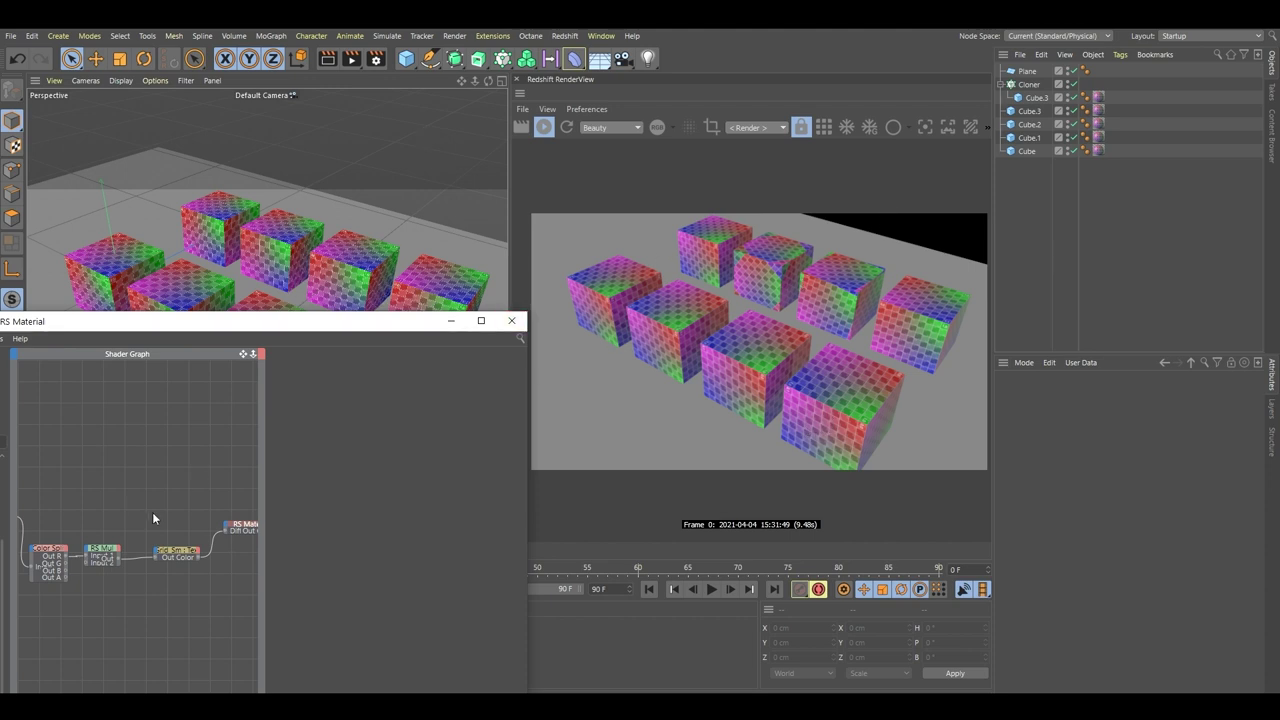
Reconnect the Color User Data output to the RS Material's diffuse color and widen the node graph area.
left_click_drag(250, 320, 328, 282)
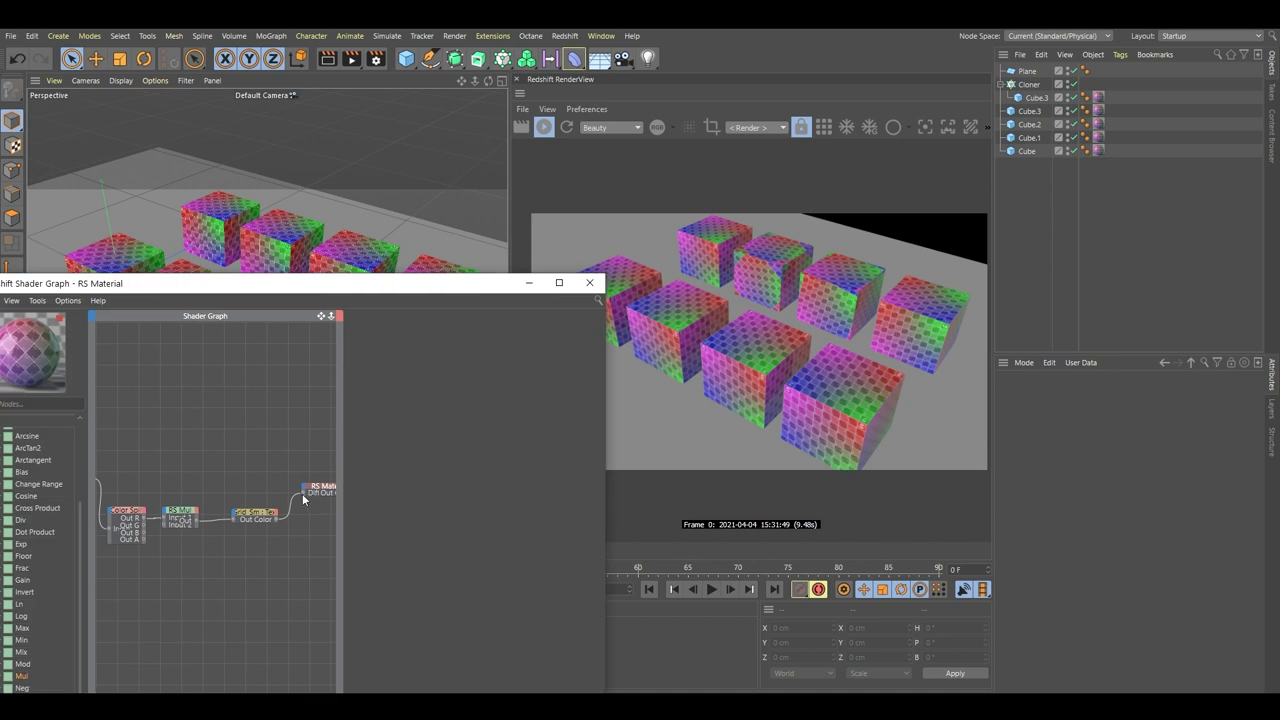
middle_click_drag(90, 480, 101, 480)
left_click_drag(101, 481, 315, 499)
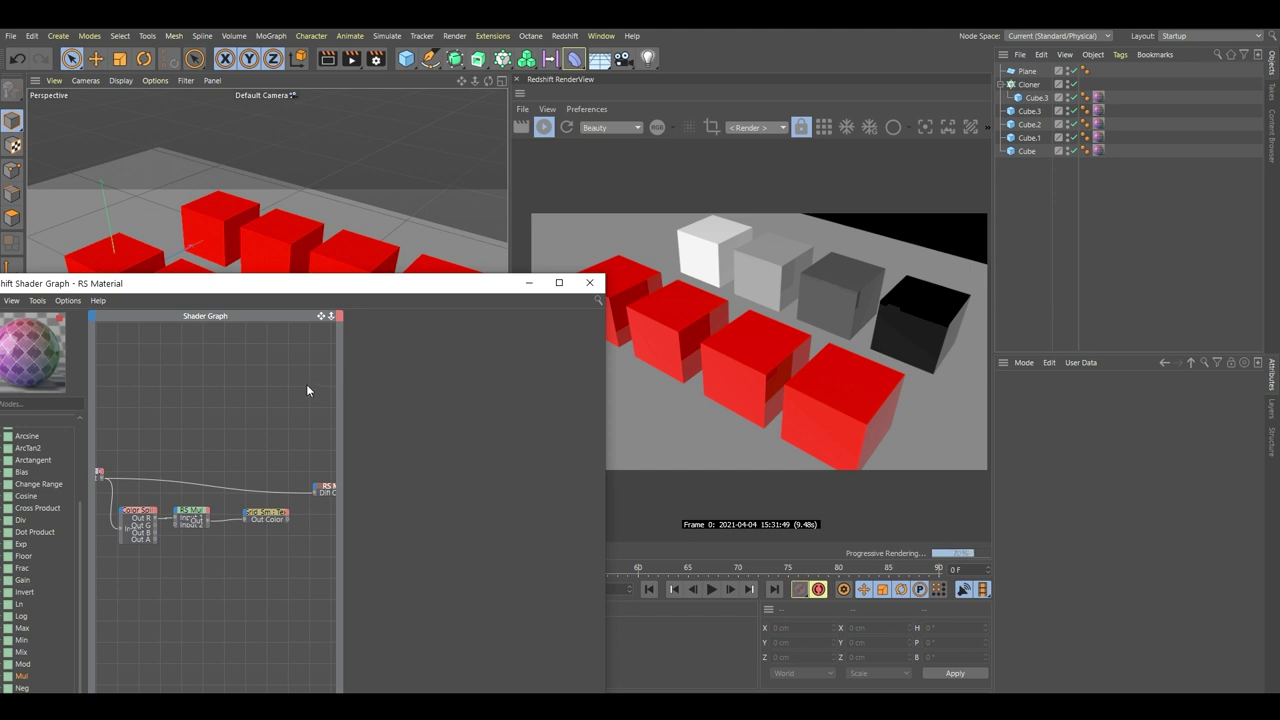
left_click_drag(341, 397, 486, 380)
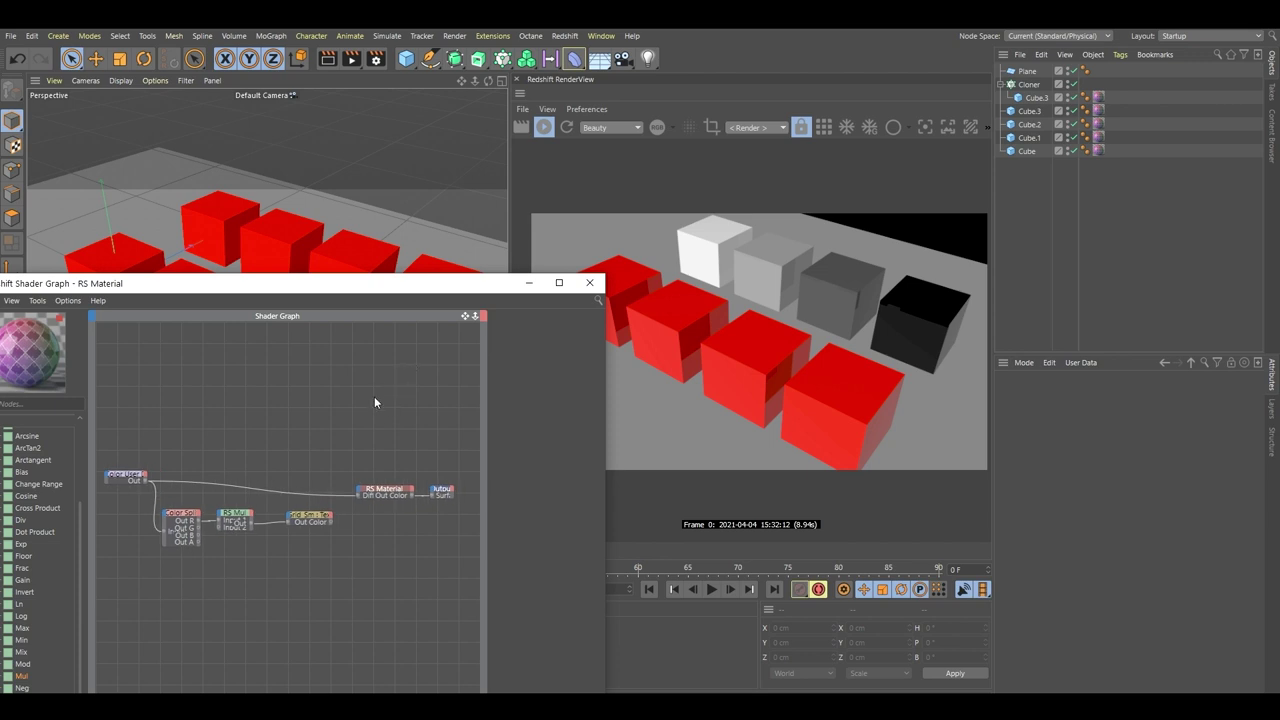
Duplicate the Color User Data node and place the copy just above the original.
scroll(186, 410, "up", 5)
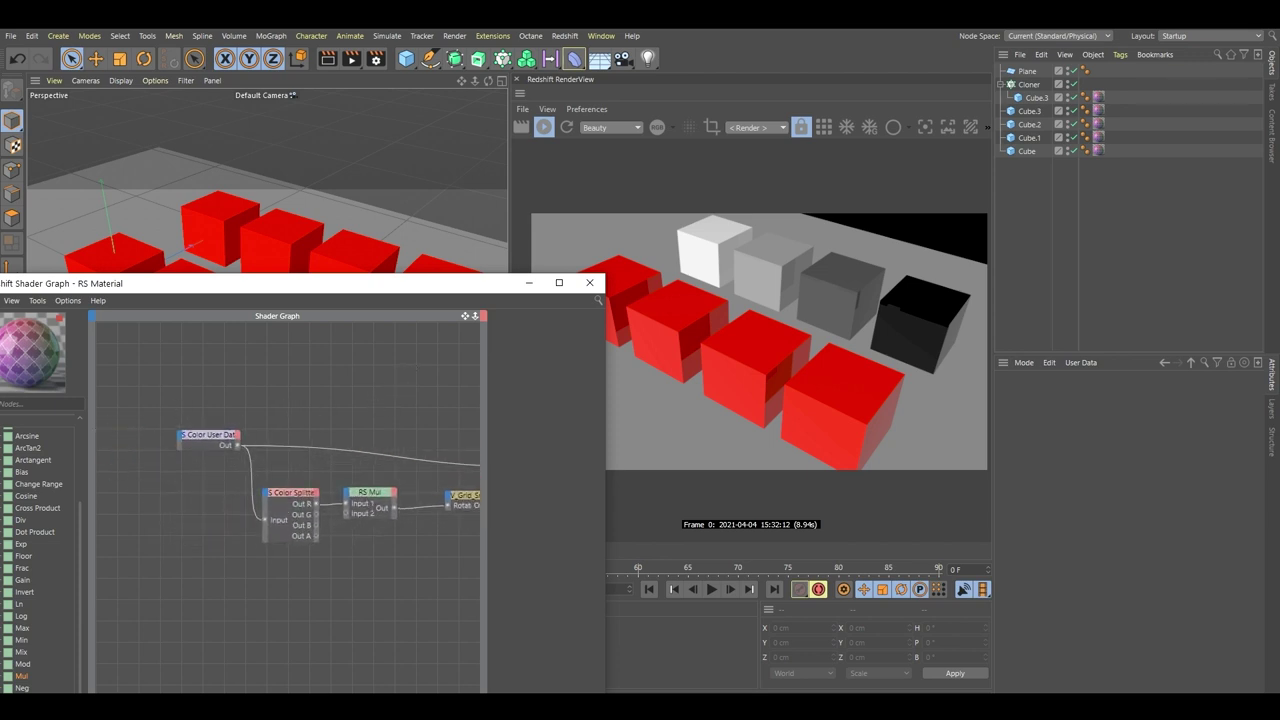
left_click(236, 478)
left_click_drag(236, 478, 240, 432)
left_click(324, 438)
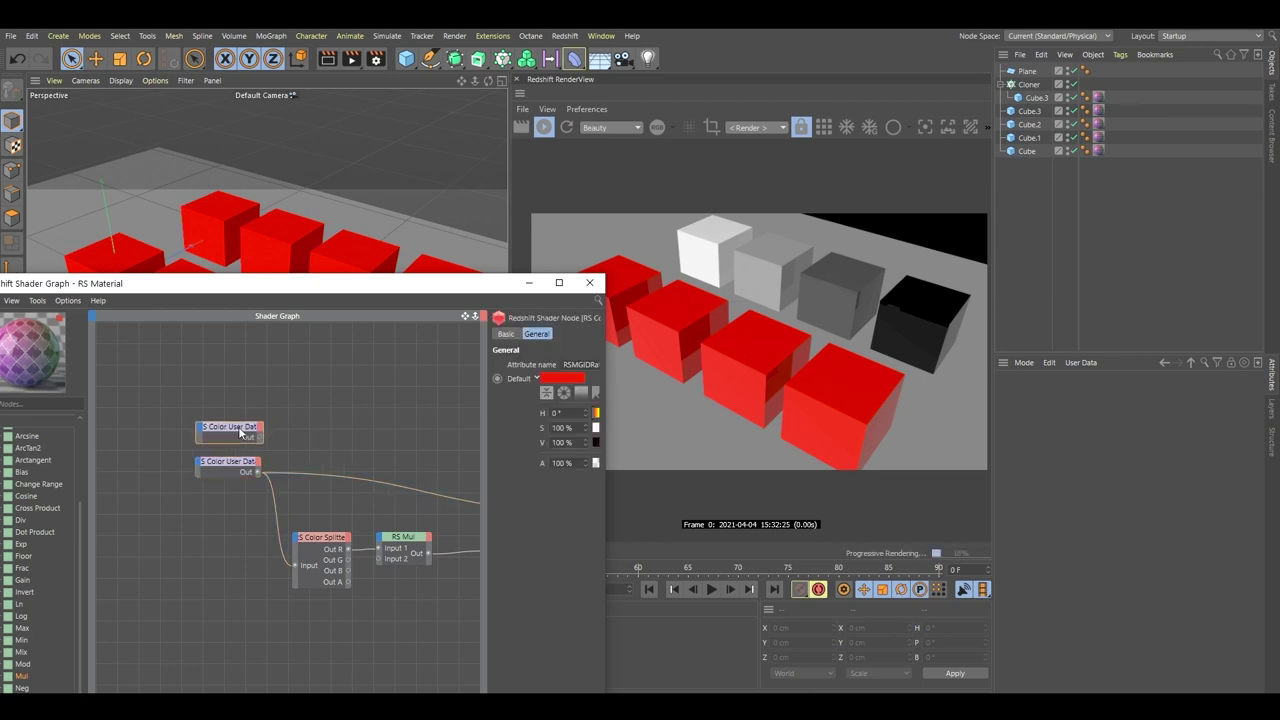
Maximize the shader graph window and assign MoGraph Index Ratio to the duplicated Color User Data node.
left_click(559, 282)
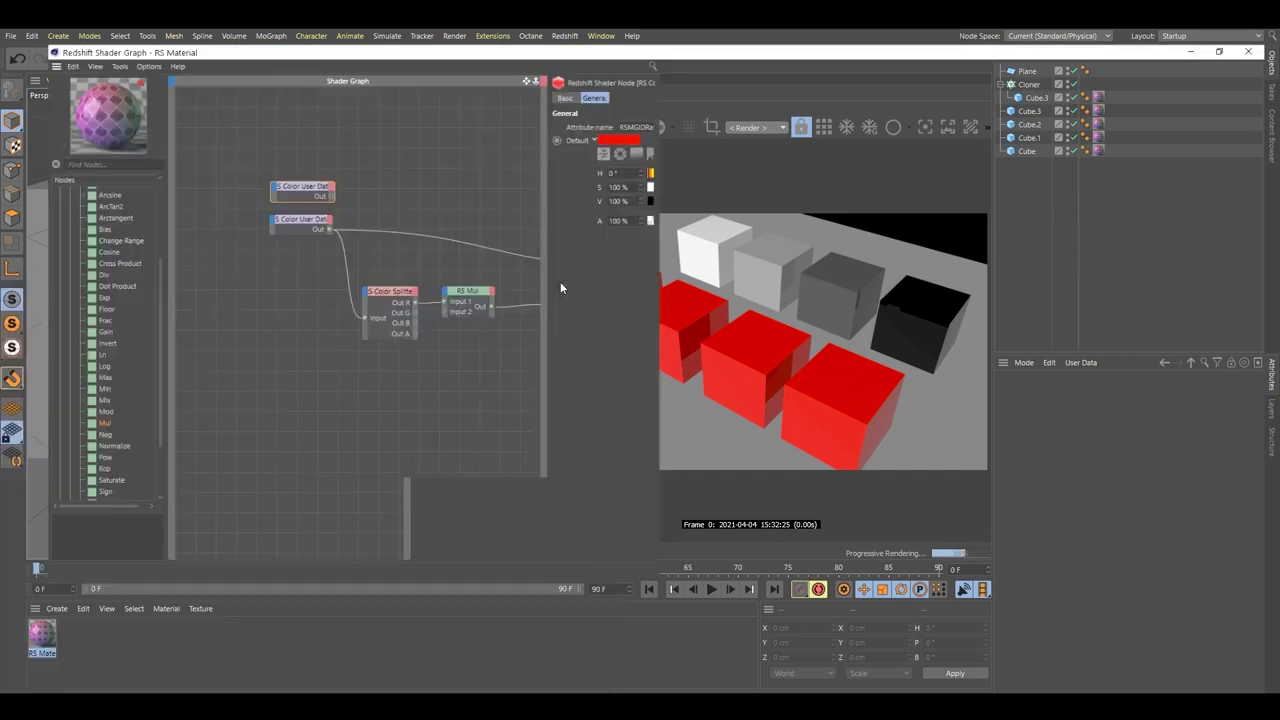
left_click_drag(937, 234, 902, 265)
middle_click_drag(851, 238, 815, 256, "alt")
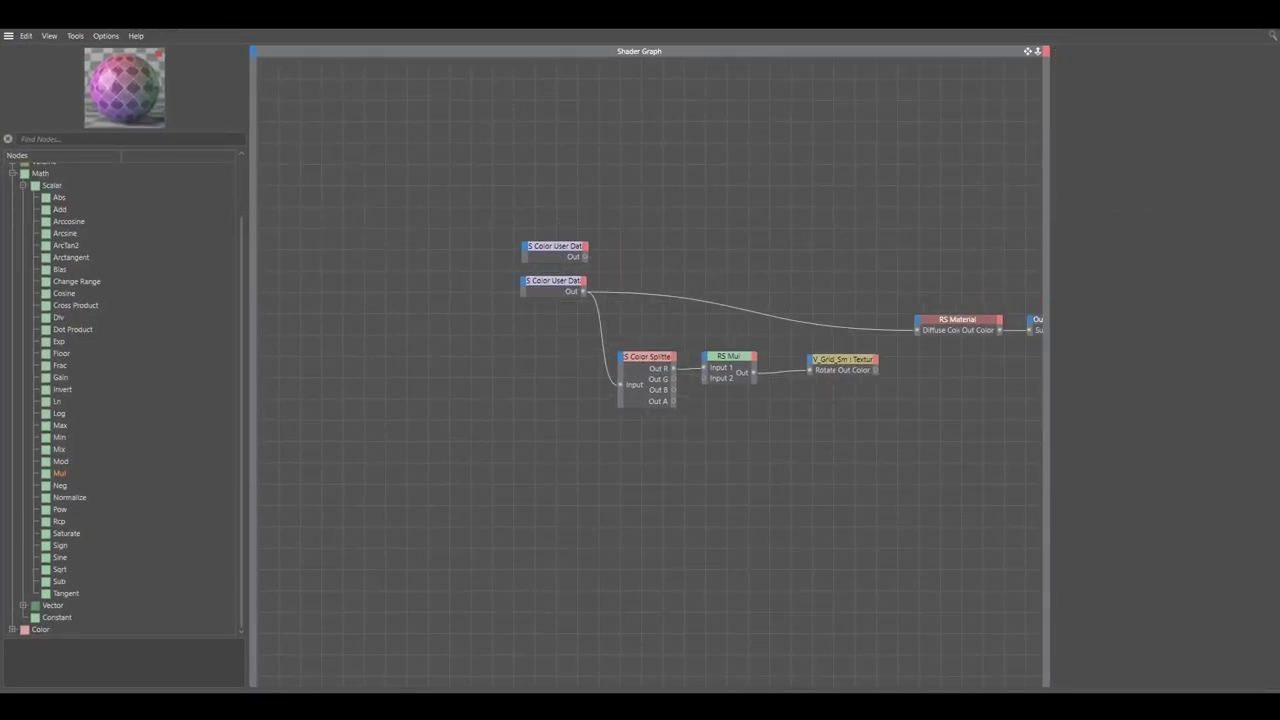
left_click(355, 316)
left_click_drag(355, 316, 352, 313)
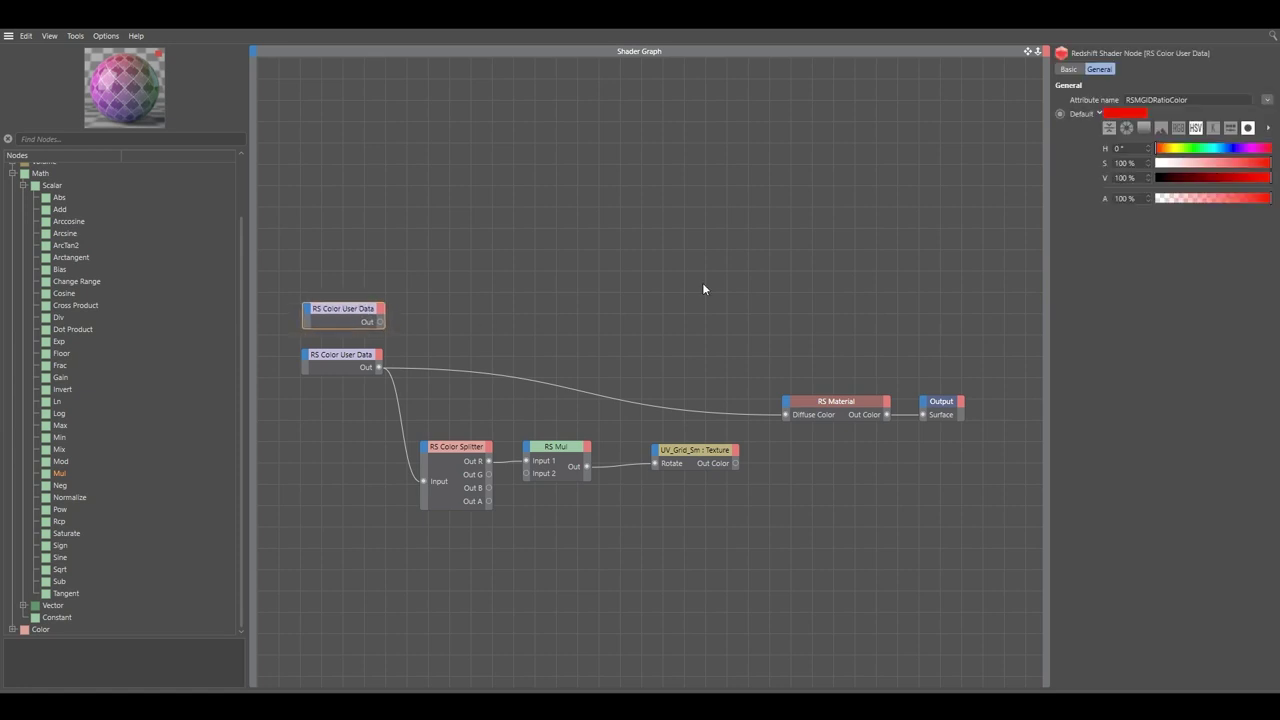
left_click(1267, 99)
mouse_move(1267, 115)
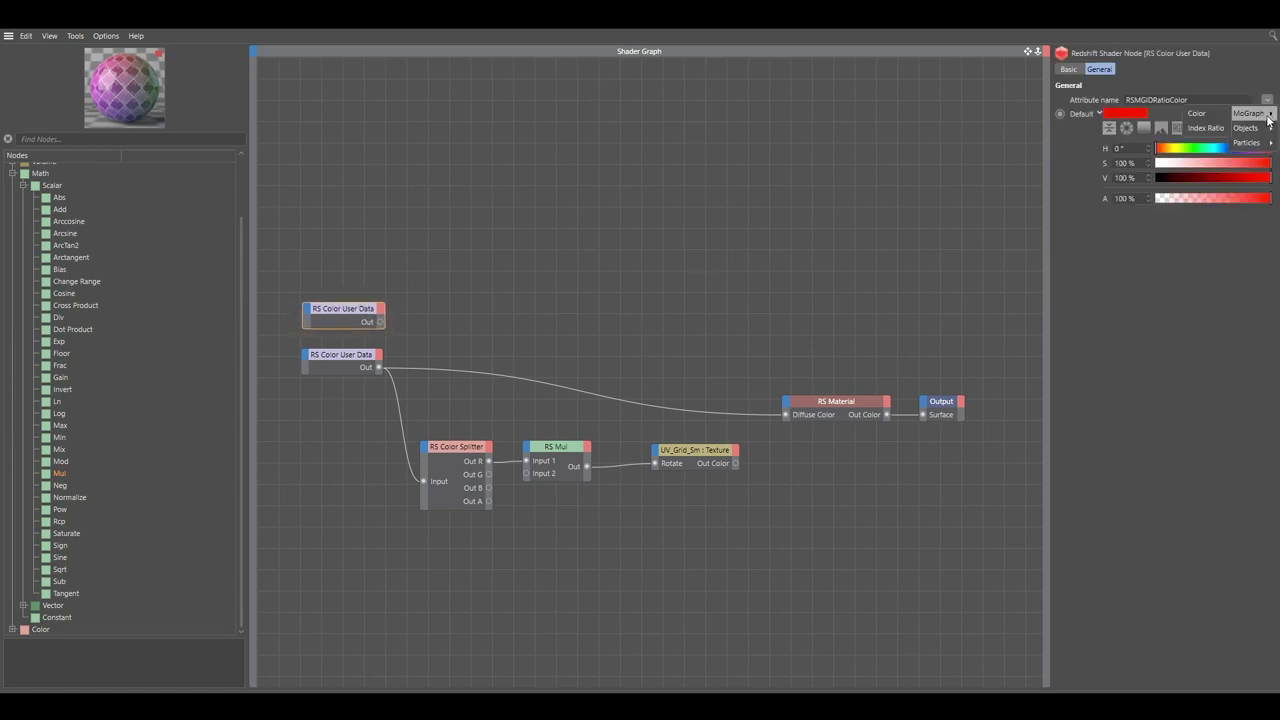
left_click(1206, 128)
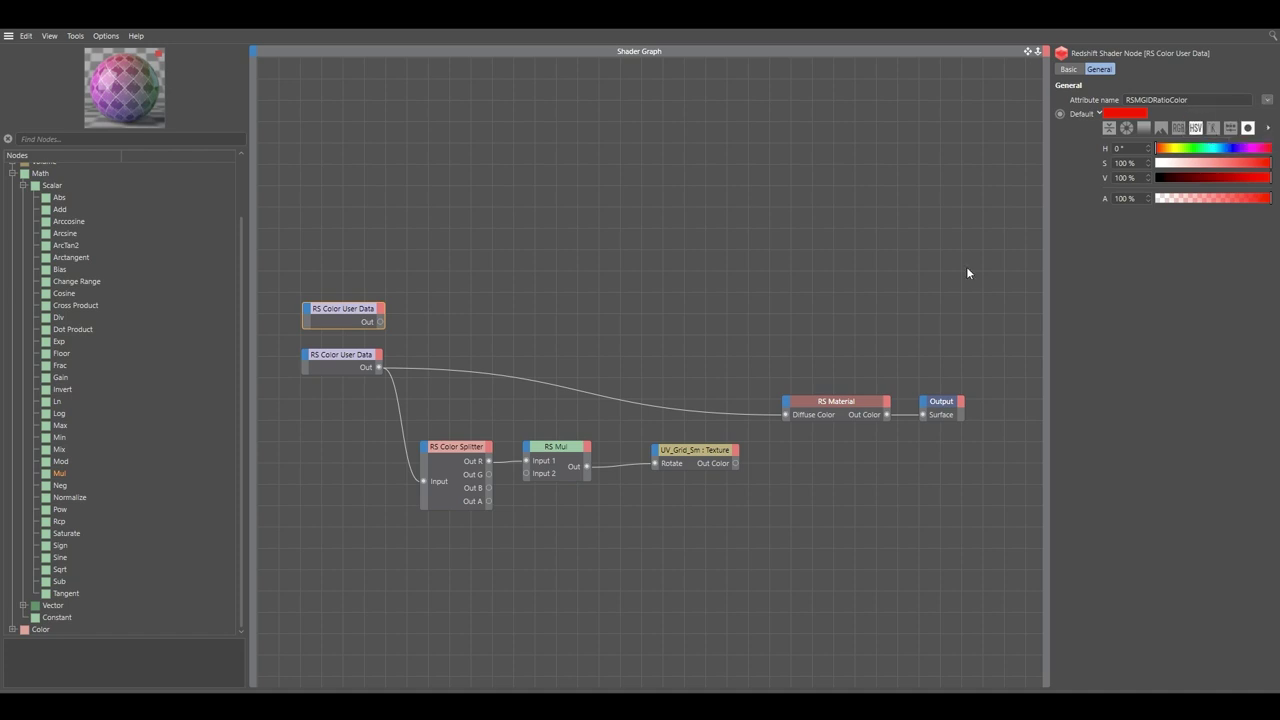
Set the attribute of the original, connected Color User Data node to the Objects option Geometry ID Color.
left_click(646, 269)
left_click(357, 316)
left_click(344, 360)
left_click(1267, 100)
mouse_move(1243, 129)
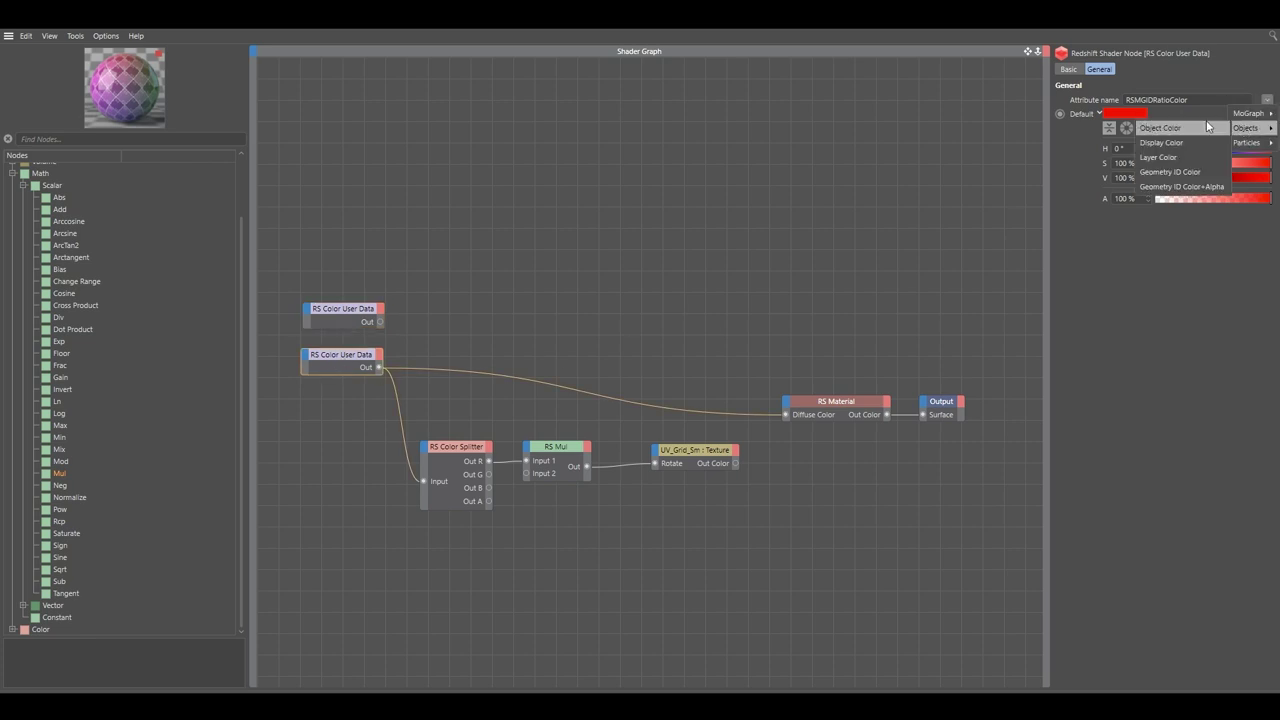
left_click(1172, 172)
left_click(554, 277)
Space the two Color User Data nodes apart and add a Remark node above each one.
left_click(348, 356)
left_click(345, 306)
left_click(460, 301)
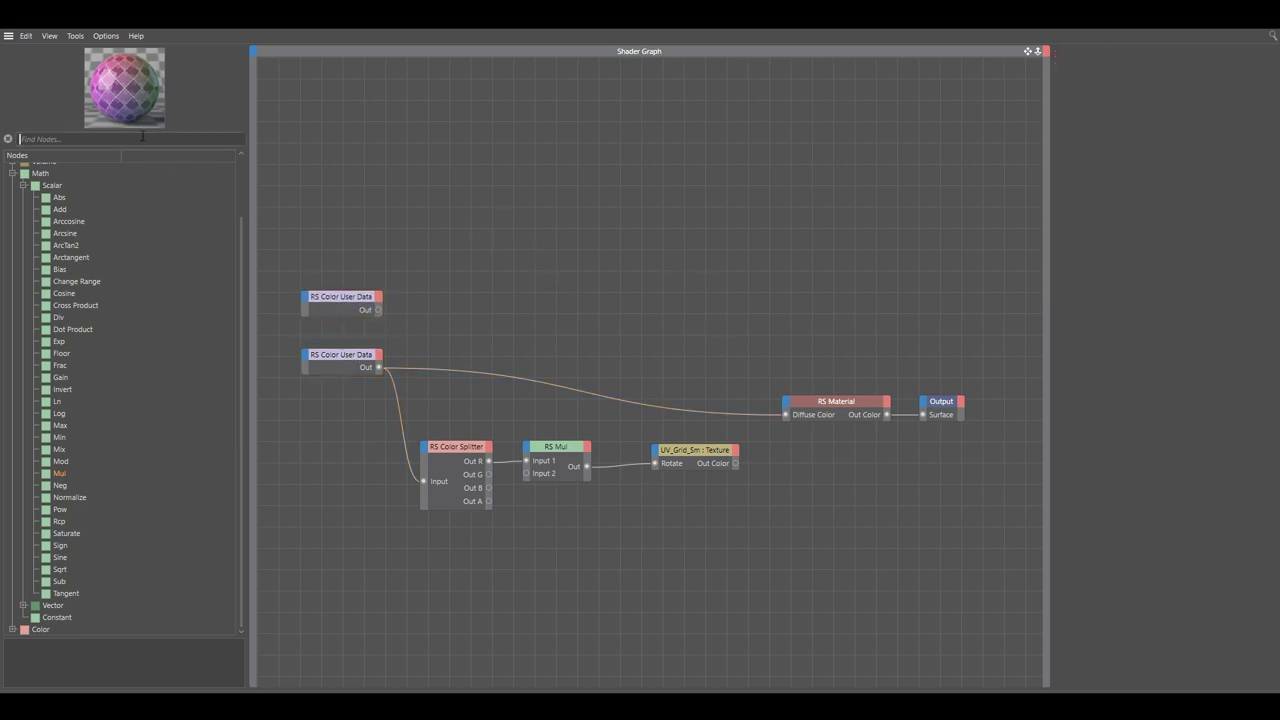
type("rema")
left_click_drag(262, 302, 344, 331)
left_click_drag(344, 331, 338, 271, "ctrl")
Label the upper Remark node MoGraph and the lower one "Normal" Objects.
left_click(1199, 96)
type("MoGraph")
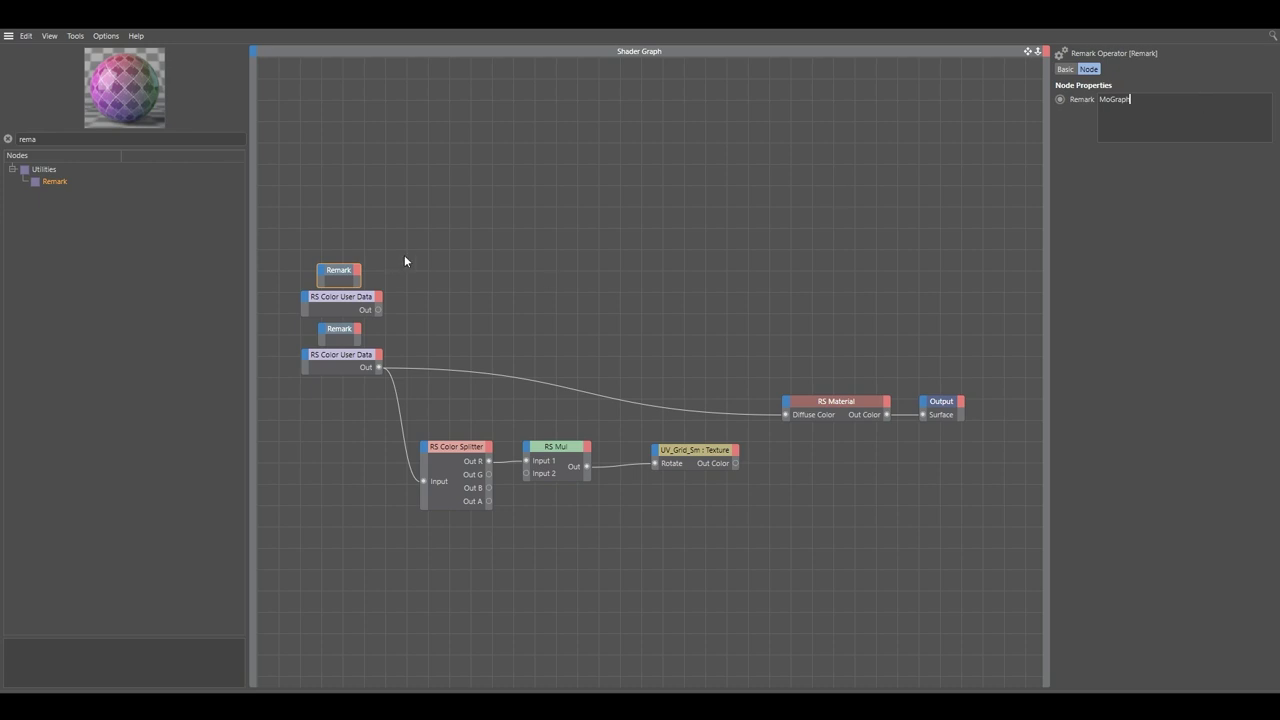
left_click(342, 330)
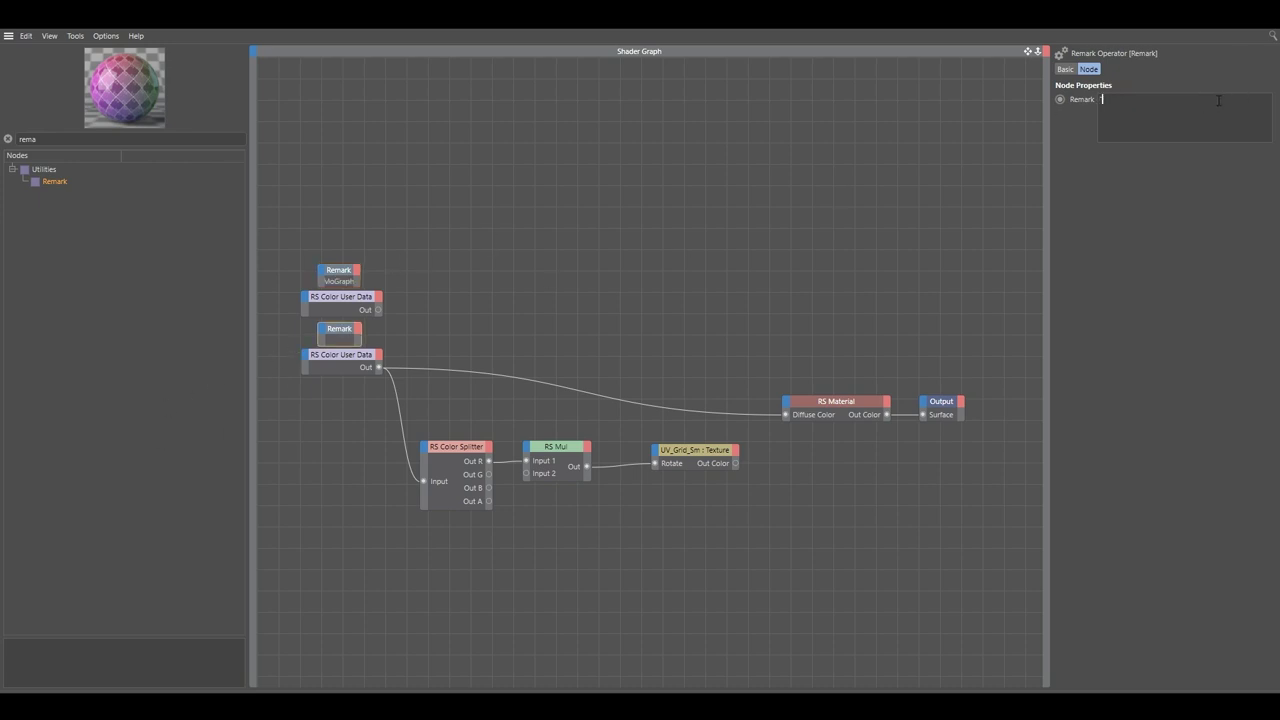
left_click(1218, 100)
type("\"Normal\" Obects")
left_click(420, 260)
Widen both Remark nodes so that their text fits above the Color User Data nodes.
left_click_drag(340, 236, 327, 362)
left_click(372, 336)
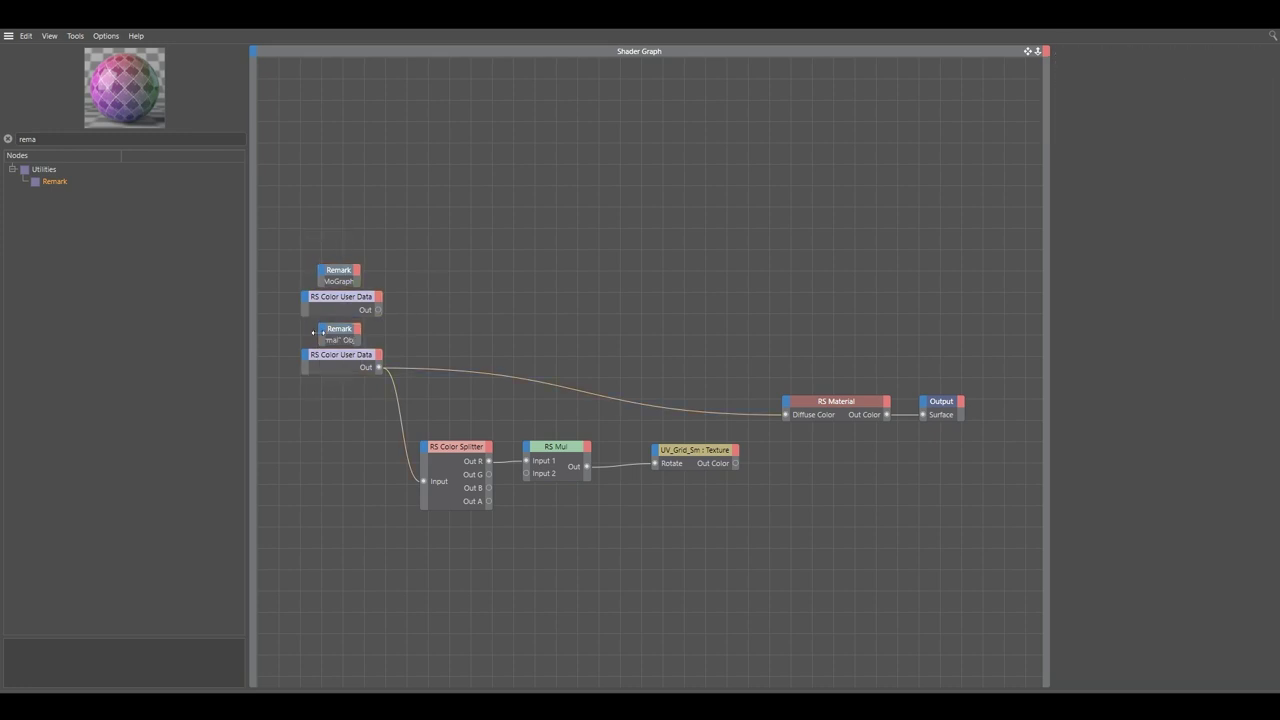
left_click(322, 332)
left_click(364, 335)
left_click_drag(361, 335, 384, 332)
left_click_drag(362, 279, 304, 278)
left_click(309, 218)
Add a Color Mix node beside the Color User Data nodes and set its Mix Amount to 0.5.
double_click(59, 143)
type("mix")
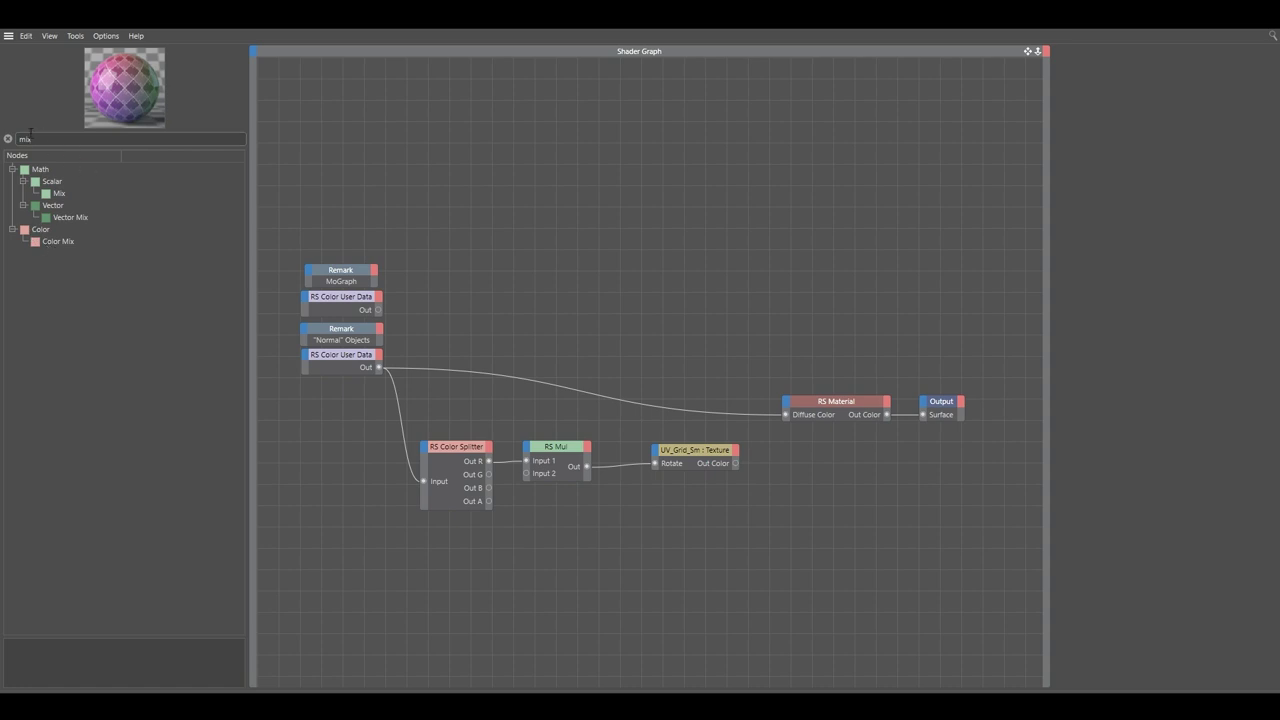
left_click_drag(52, 244, 428, 313)
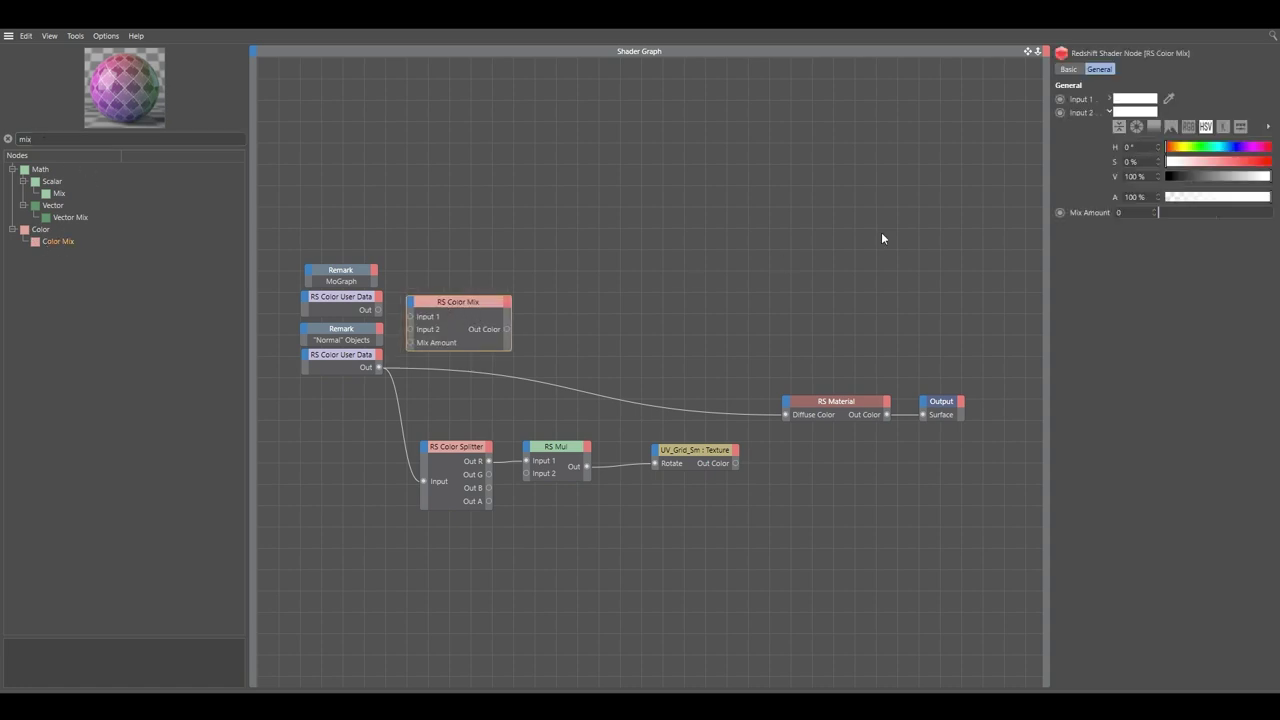
double_click(1143, 213)
type(".5")
key("Return")
left_click(476, 283)
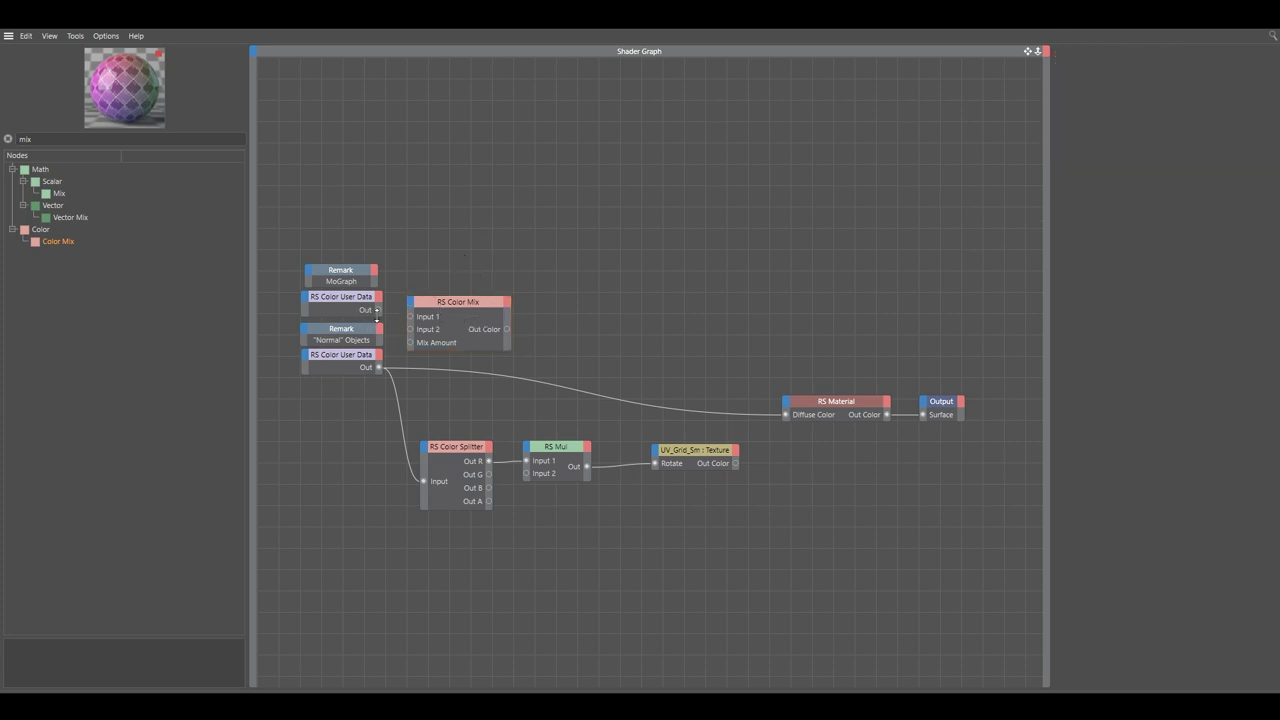
Feed the two Color User Data nodes into the Color Mix inputs and its output into the RS Material's diffuse color.
left_click_drag(410, 320, 380, 375)
left_click_drag(508, 330, 786, 416)
left_click_drag(948, 29, 386, 230)
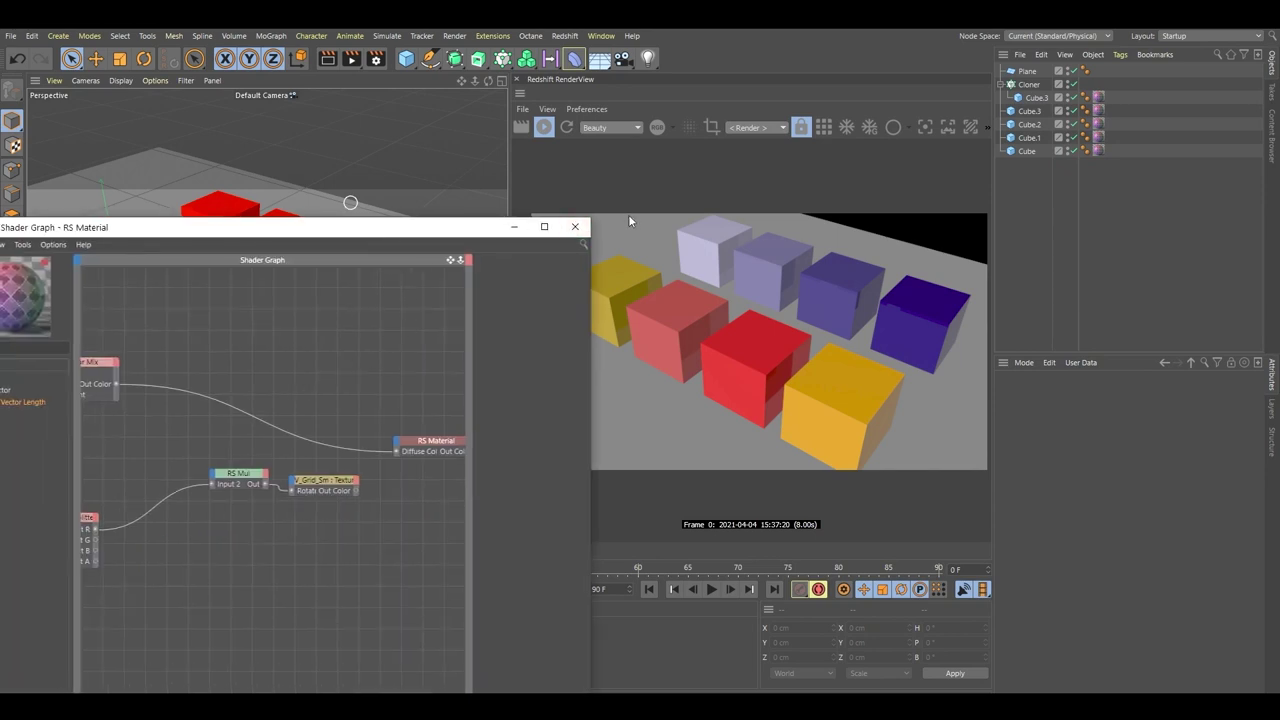
Connect the texture's Out Color to the RS Material's diffuse color and space the Output node apart from RS Material.
left_click(545, 227)
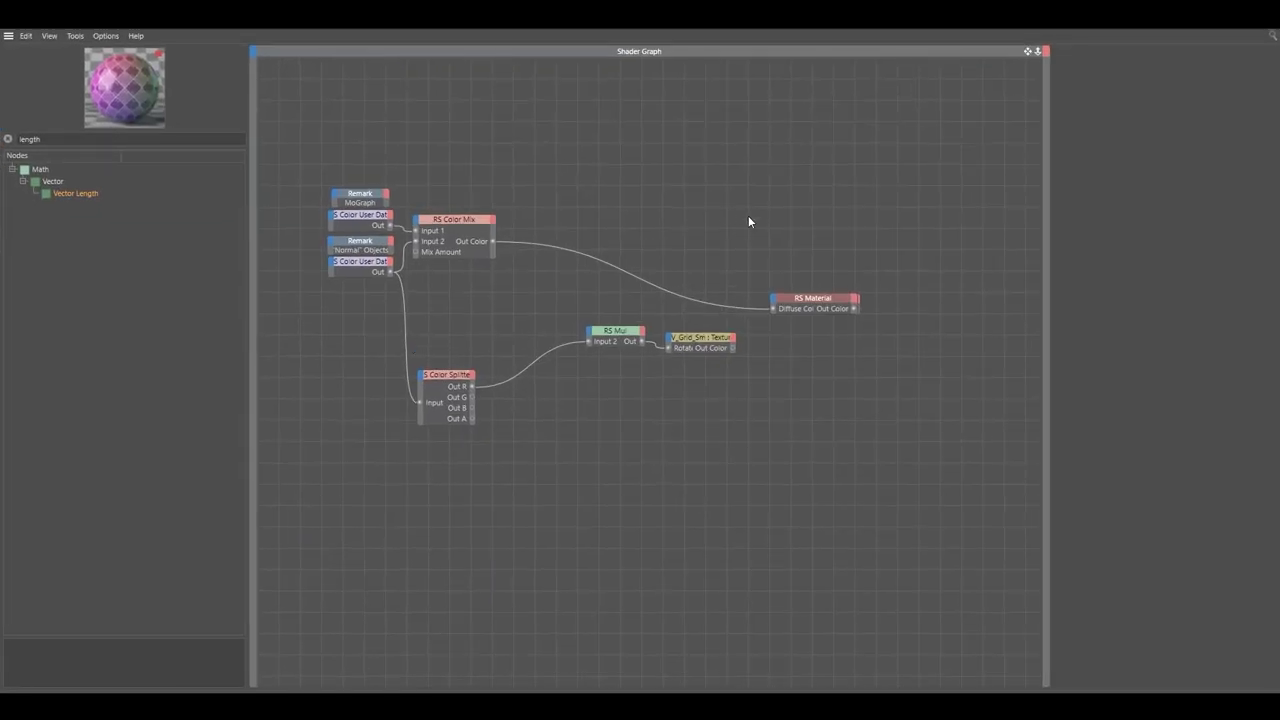
left_click(716, 339)
left_click(744, 348)
left_click_drag(777, 317, 790, 300)
left_click_drag(839, 301, 908, 303)
left_click_drag(782, 297, 822, 299)
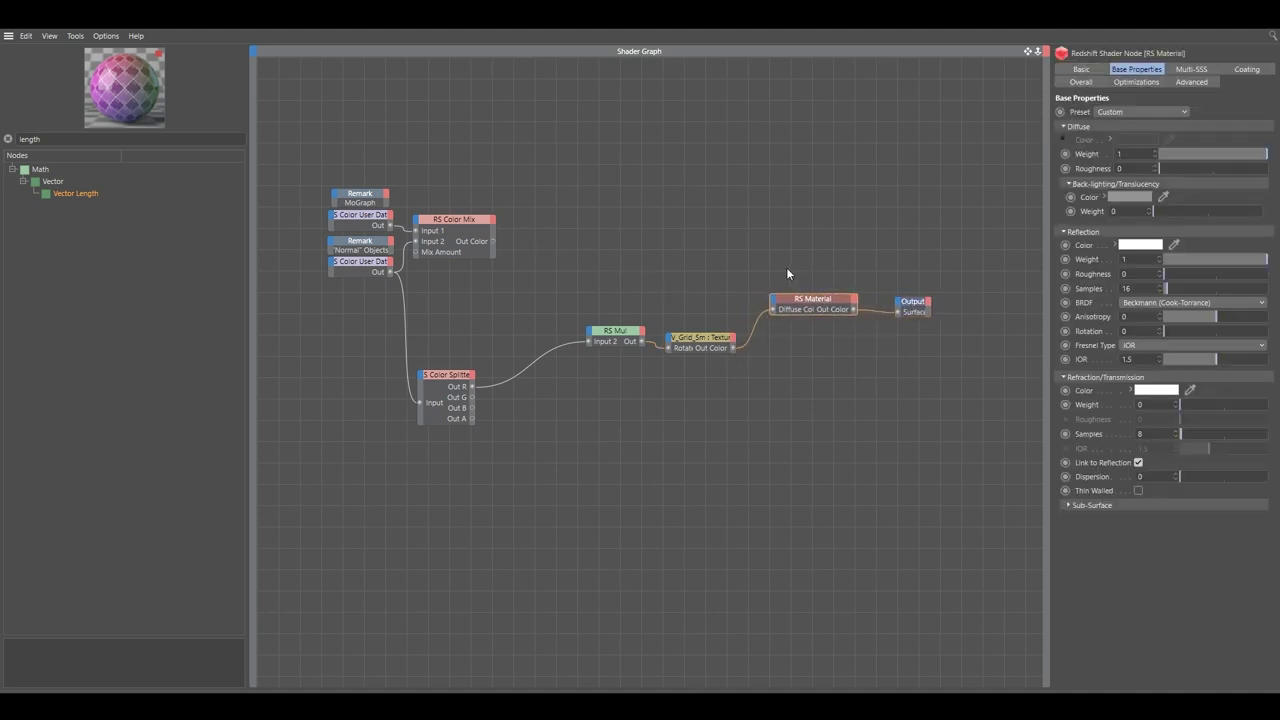
Shift the Remark, Color User Data and Color Mix nodes together slightly away from the Color Splitter.
left_click(787, 273)
left_click(451, 223)
left_click_drag(486, 166, 347, 284)
left_click_drag(465, 221, 424, 237)
left_click(573, 234)
Reconnect the Color Splitter's Out R to Input 1 of the RS Mul node and check the render.
left_click_drag(784, 22, 169, 159)
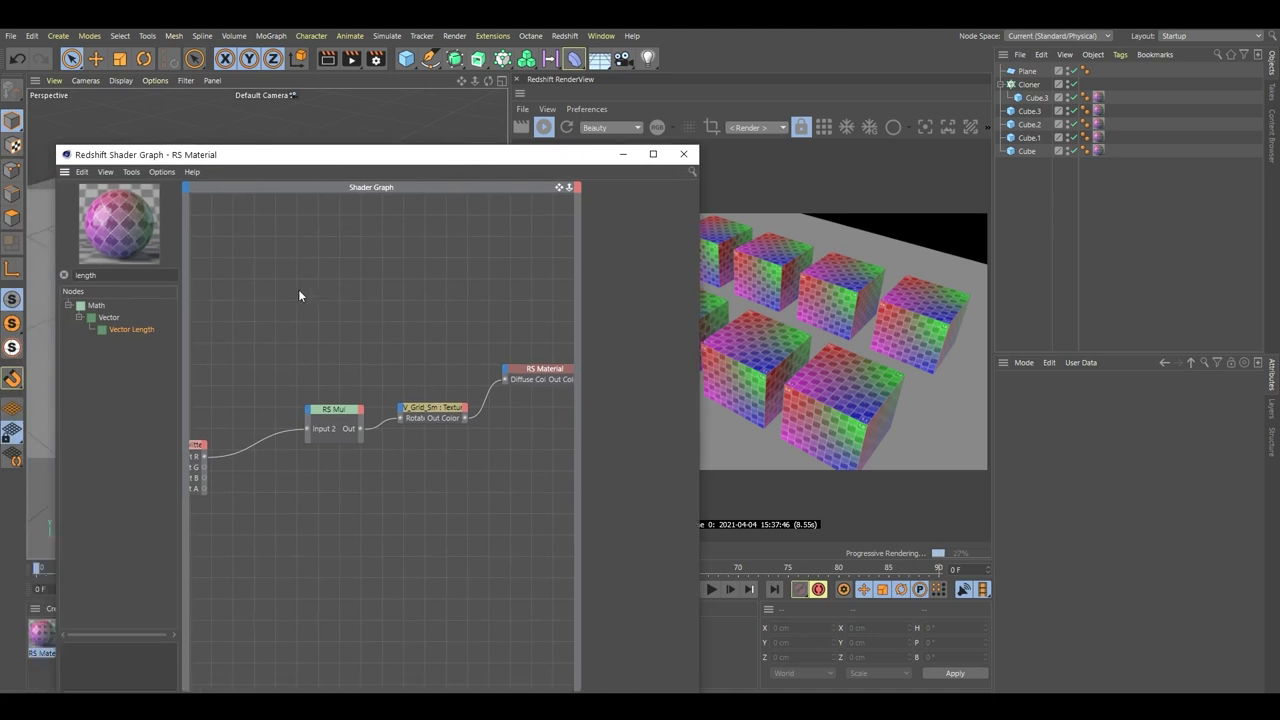
middle_click_drag(298, 295, 367, 258)
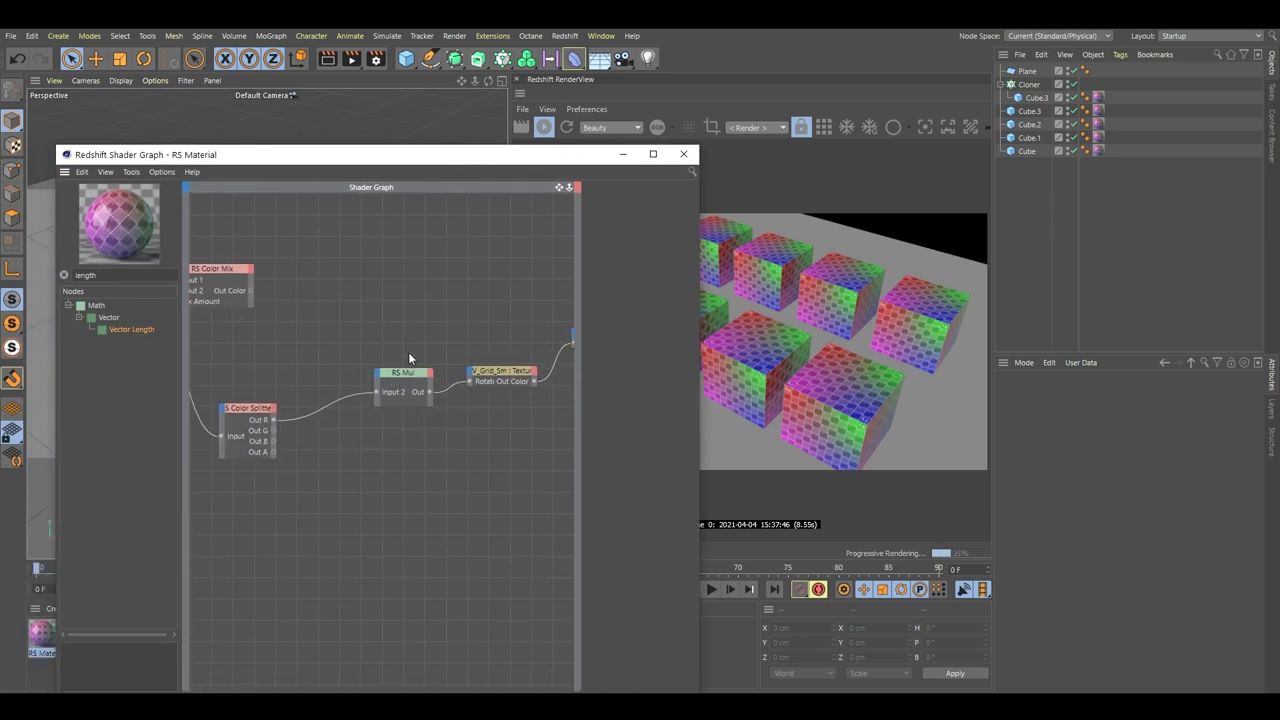
left_click_drag(273, 421, 377, 394)
double_click(375, 384)
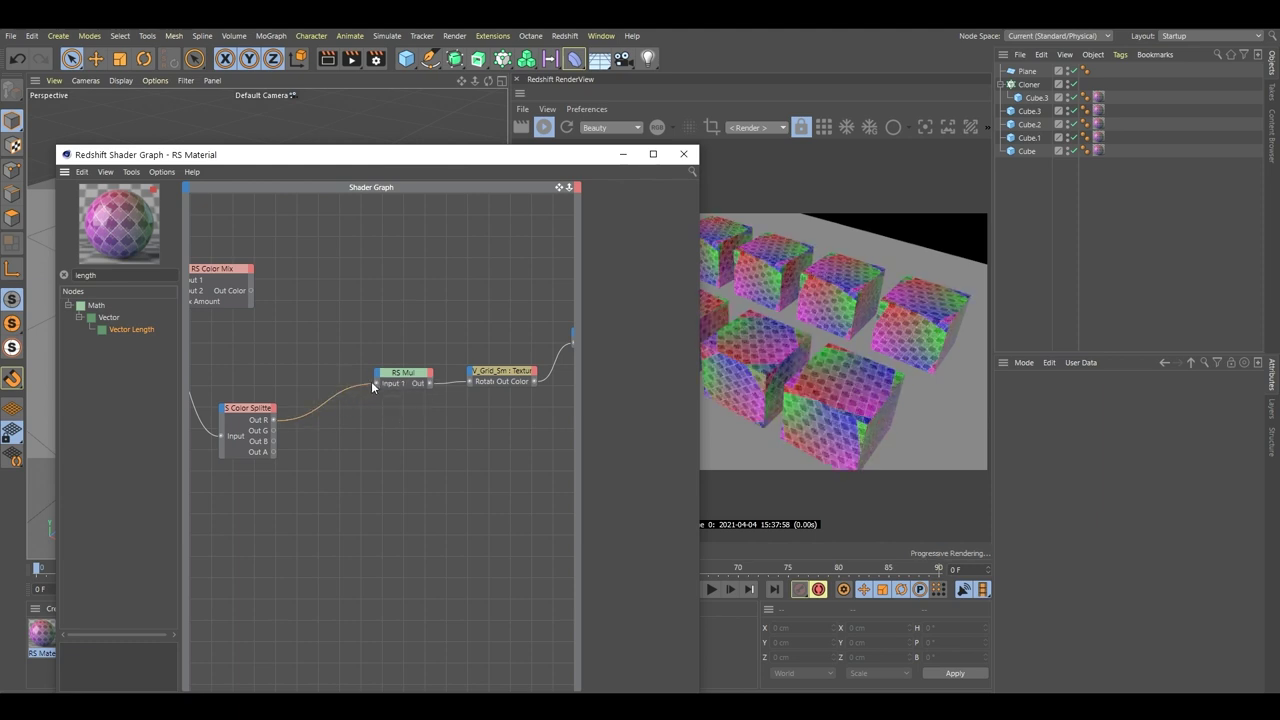
left_click(398, 373)
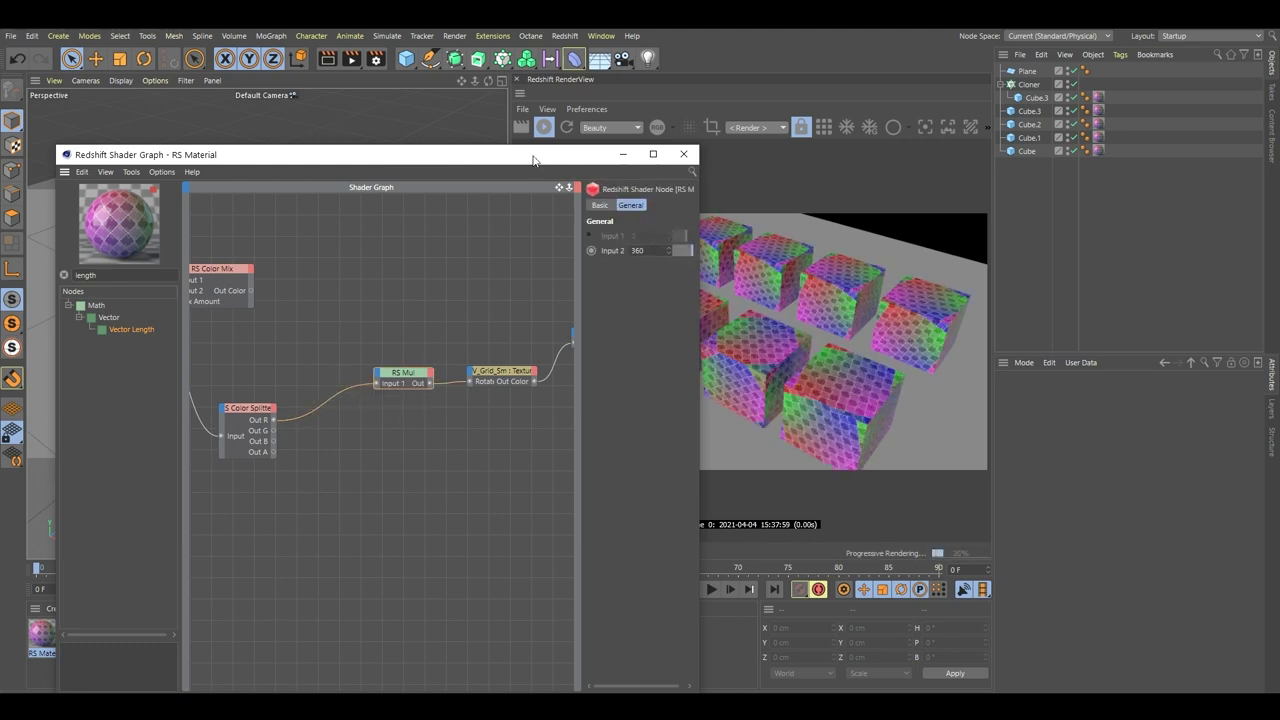
left_click_drag(533, 155, 320, 137)
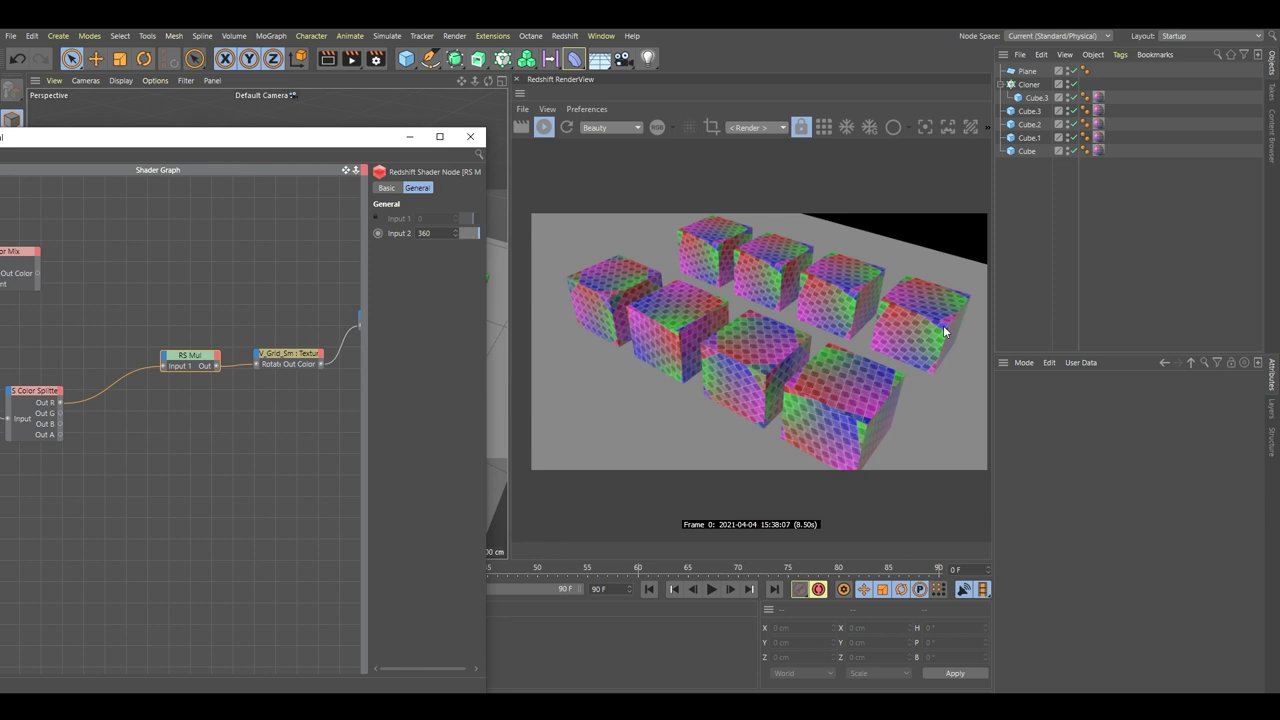
left_click_drag(376, 140, 676, 141)
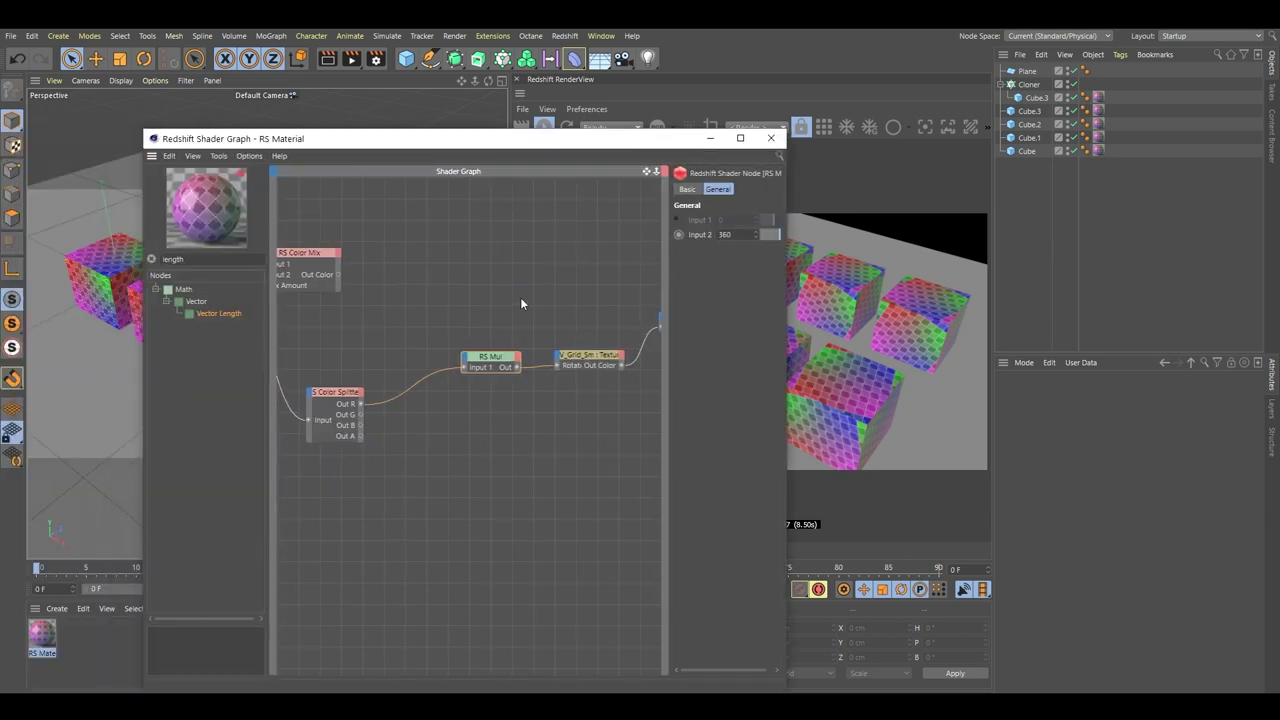
Move the Color Splitter beside RS Mul and feed the Color Mix's Out Color into its Input.
middle_click_drag(432, 288, 525, 314)
left_click(340, 280)
left_click_drag(448, 431, 512, 393)
left_click_drag(446, 303, 480, 412)
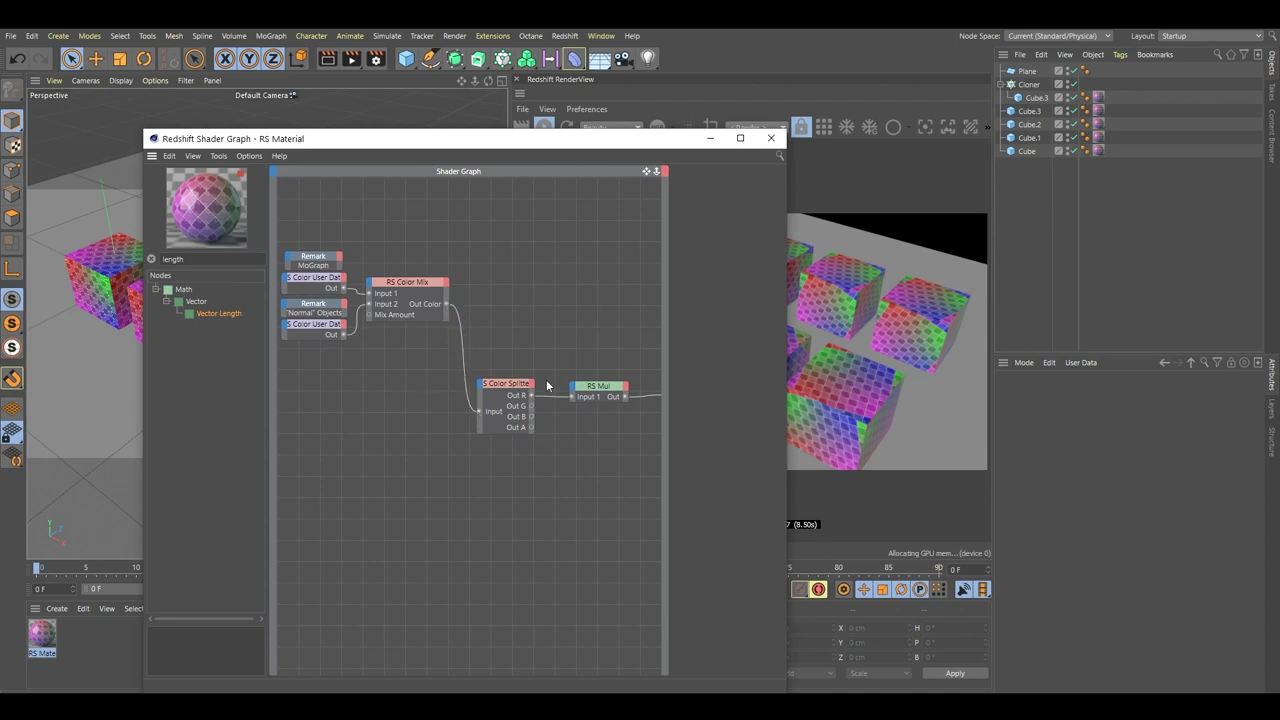
left_click_drag(564, 157, 325, 208)
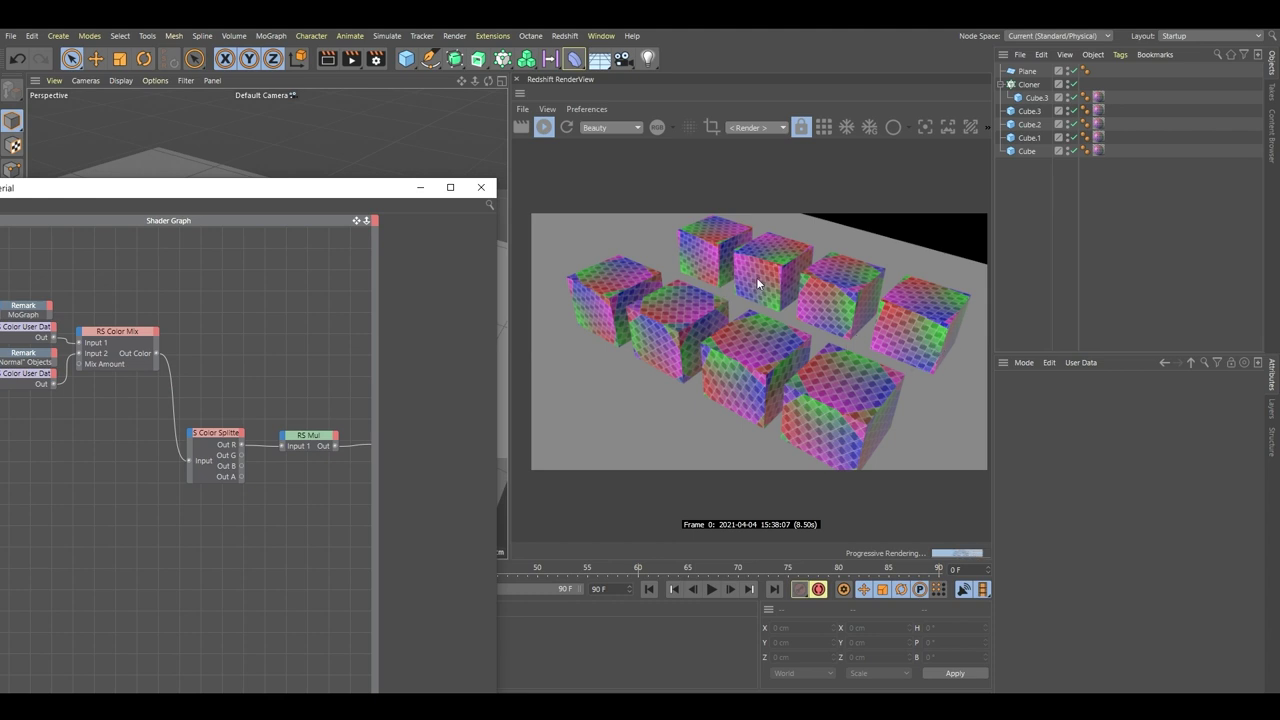
middle_click_drag(307, 323, 341, 315, "alt")
left_click_drag(301, 192, 495, 163)
Review the attribute names of the MoGraph and the "Normal" Objects Color User Data nodes.
left_click(644, 159)
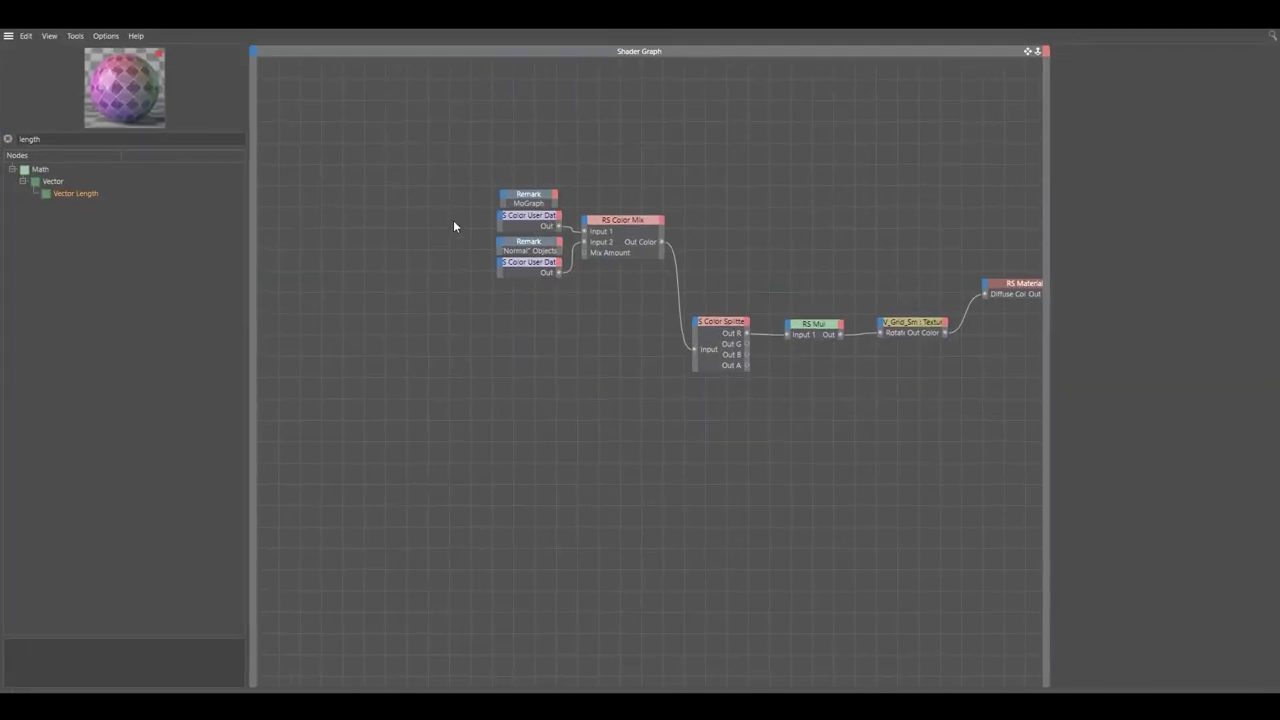
left_click(536, 220)
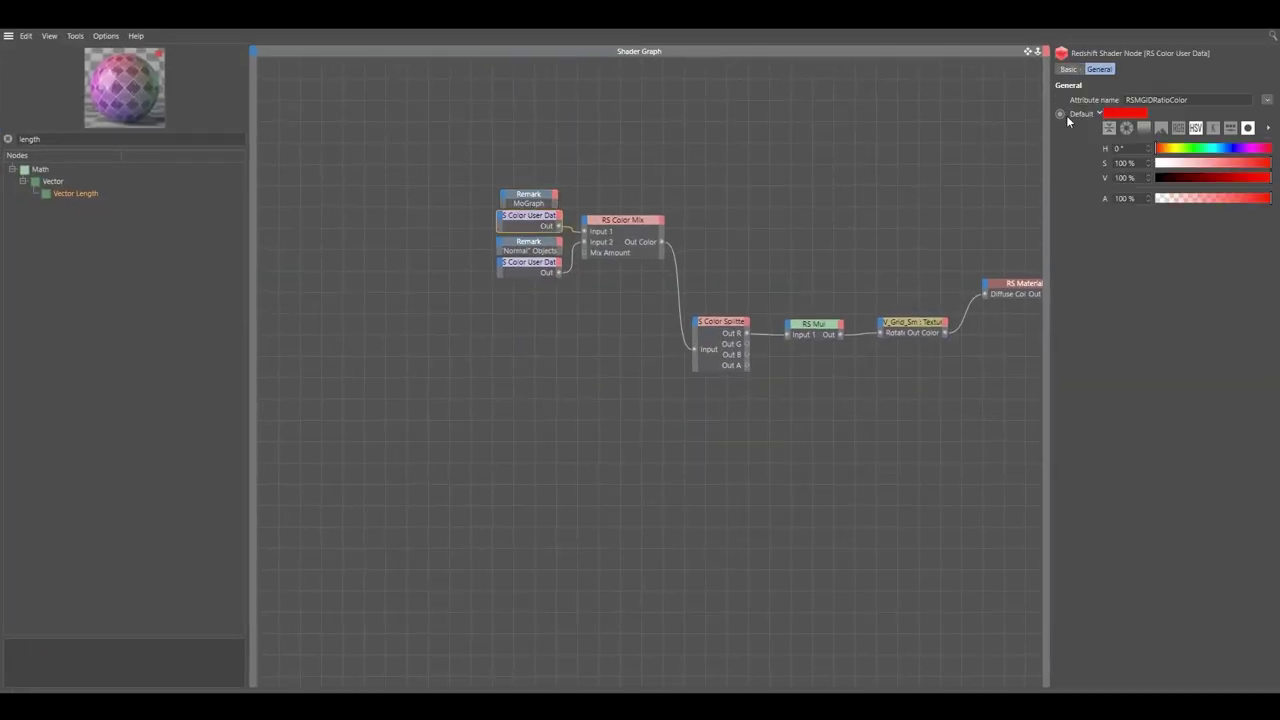
left_click(842, 175)
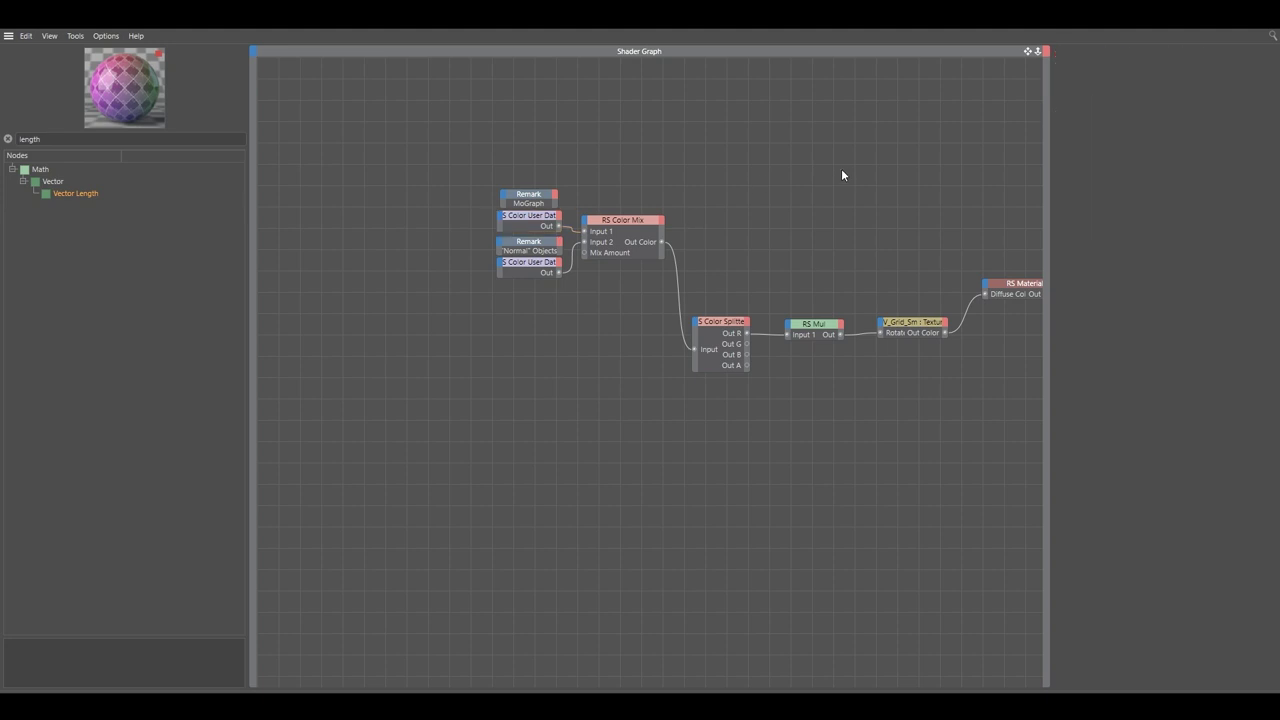
left_click(530, 266)
left_click_drag(1208, 99, 1125, 99)
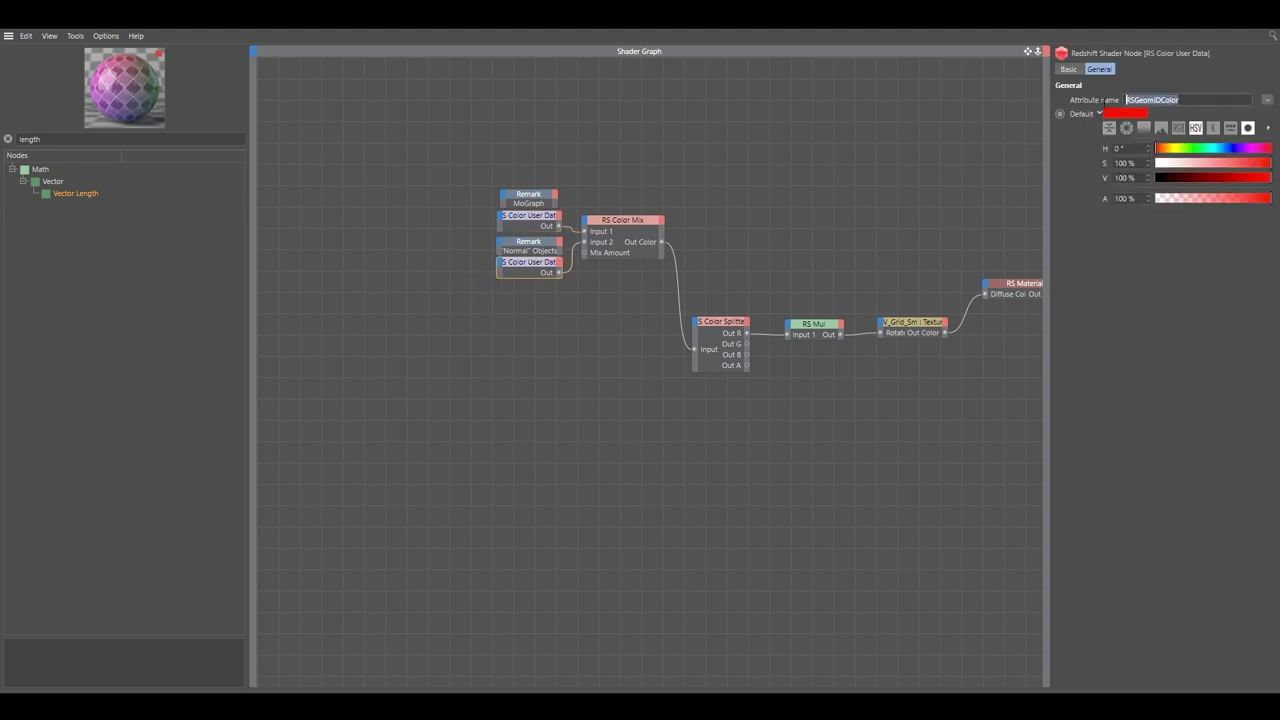
left_click(1190, 98)
left_click(753, 207)
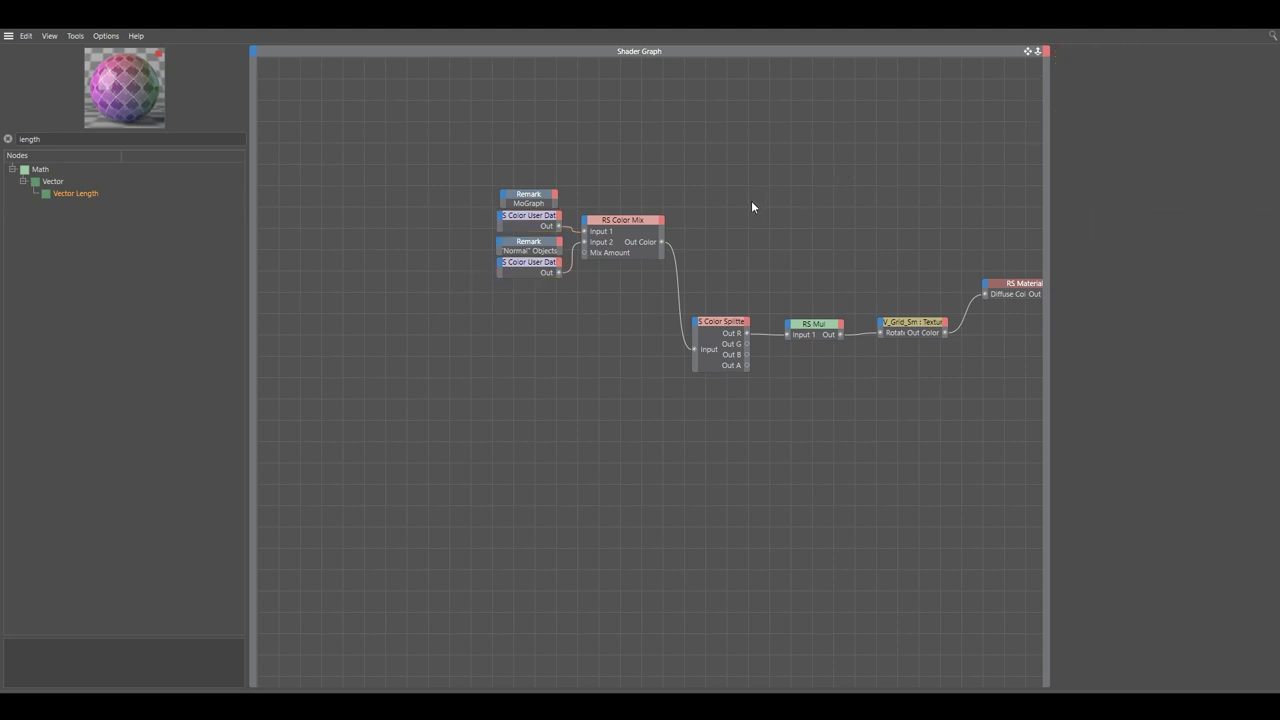
Move the Remark, Color User Data and Color Mix nodes down in line with the Color Splitter.
middle_click_drag(753, 207, 632, 235, "alt")
left_click_drag(510, 204, 398, 310)
left_click_drag(512, 249, 487, 323)
left_click(687, 309)
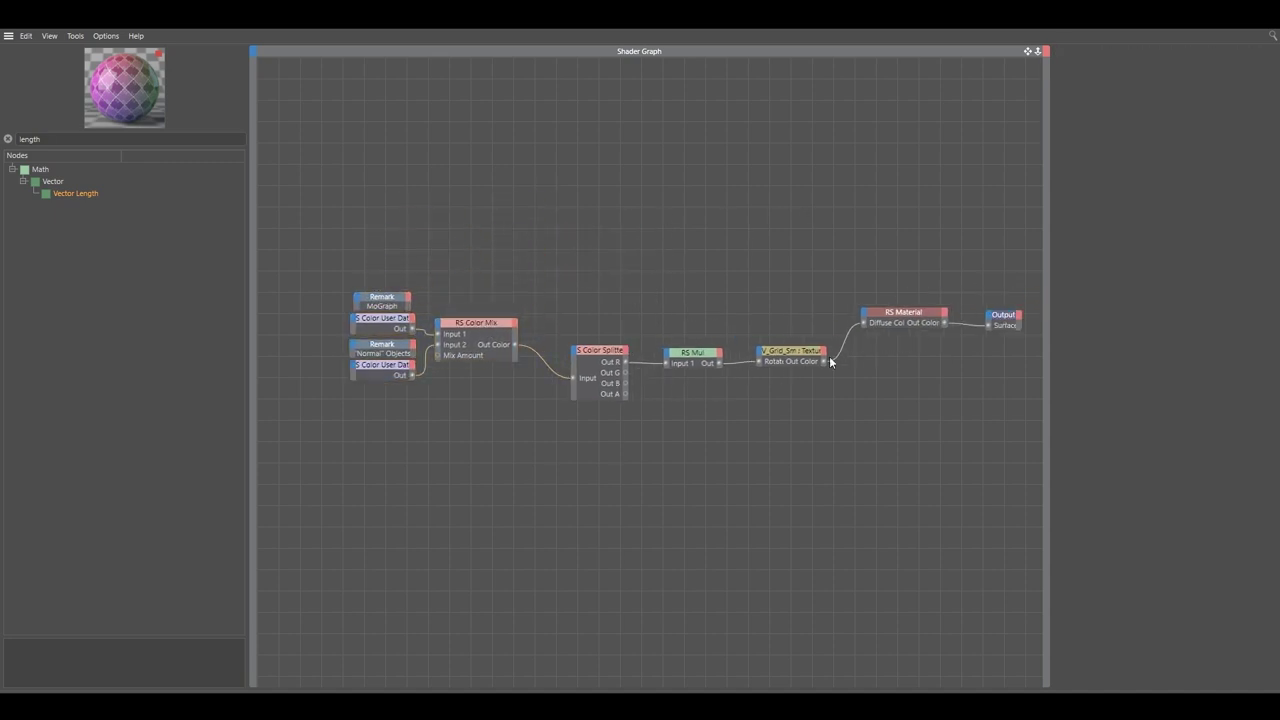
Expose the Offset input on the UV_Grid_Sm texture node and enlarge the node so its ports are readable.
left_click_drag(998, 276, 784, 387)
left_click(784, 388)
left_click_drag(752, 355, 744, 355)
left_click(748, 350)
mouse_move(793, 388)
left_click(841, 403)
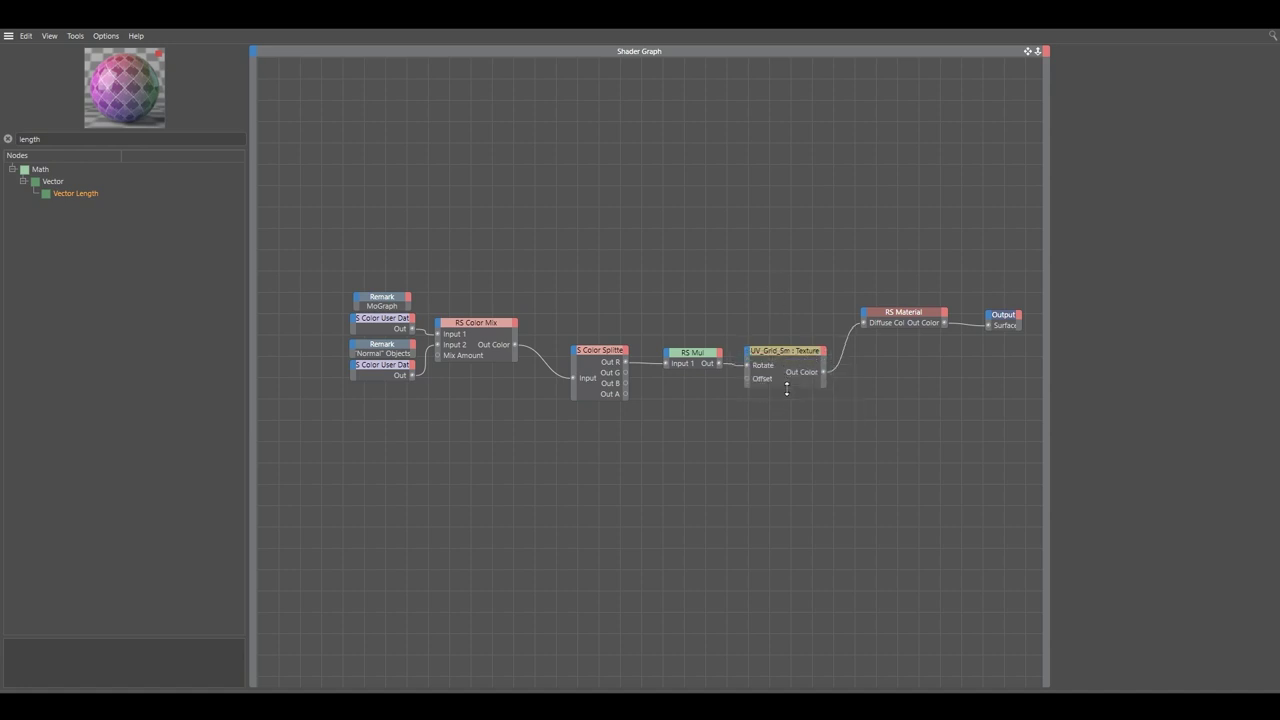
Raise the Color Splitter and RS Mul nodes above the texture node and shrink the shader graph window.
left_click_drag(708, 313, 622, 404)
left_click_drag(606, 351, 600, 287)
left_click(779, 266)
left_click(1234, 18)
left_click_drag(554, 160, 578, 66)
left_click_drag(712, 619, 829, 637)
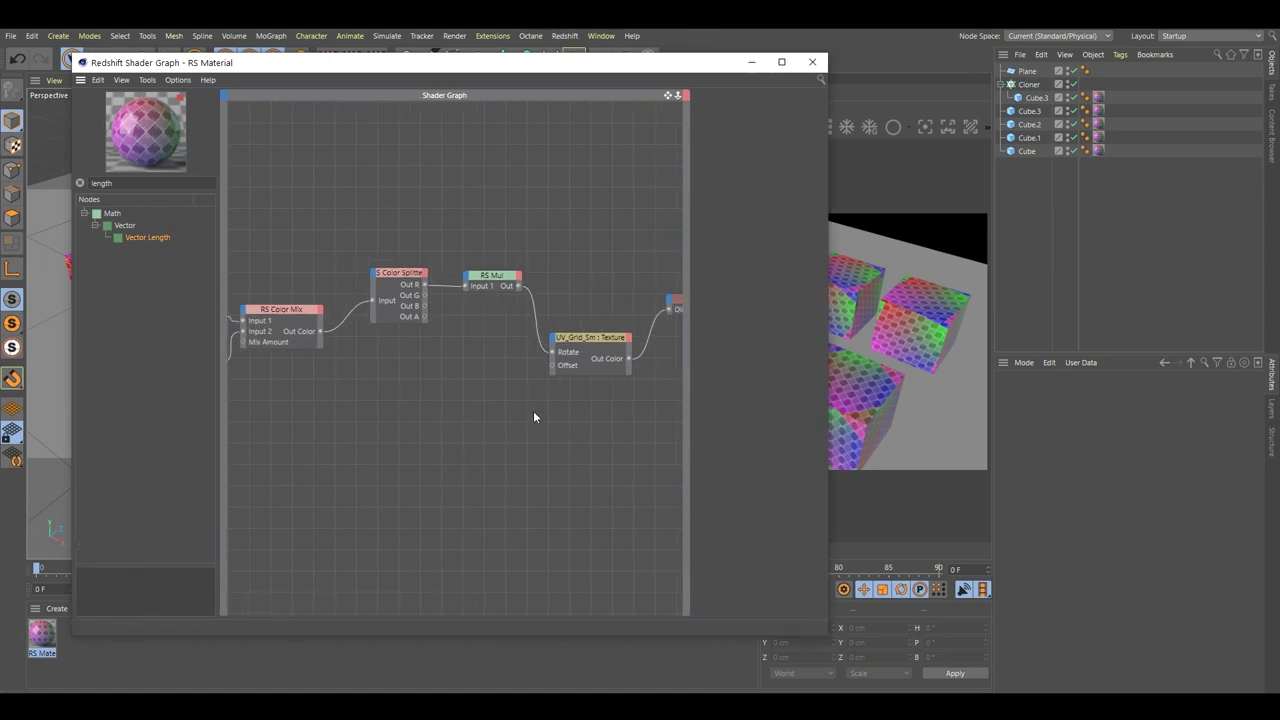
Examine the Remap Offset settings of the UV_Grid_Sm texture node with its parameter area widened.
left_click(593, 352)
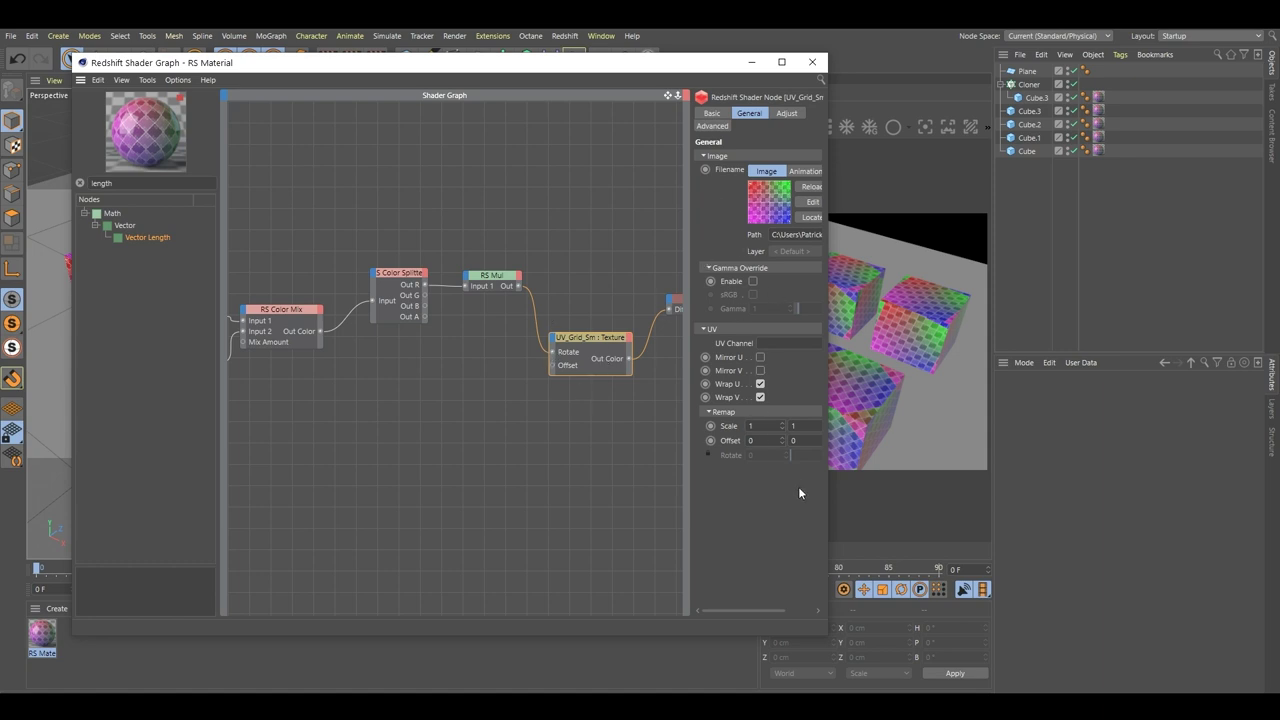
mouse_move(771, 441)
left_mouse_down()
mouse_move(732, 450)
mouse_move(777, 442)
left_mouse_up()
left_click(772, 443)
left_click_drag(691, 501, 668, 501)
left_click(578, 340)
left_click(578, 338)
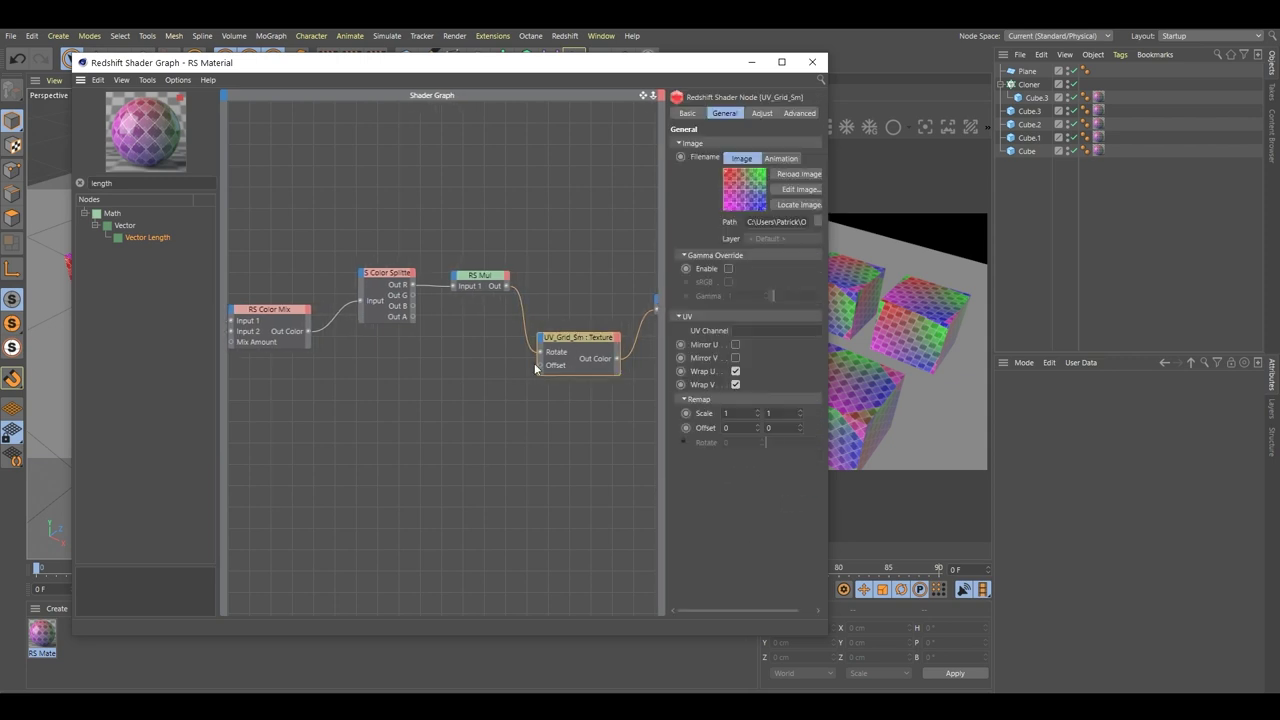
Disconnect RS Mul from the texture's Rotate input and feed the Color Mix's Out Color into its Offset.
left_click(325, 342)
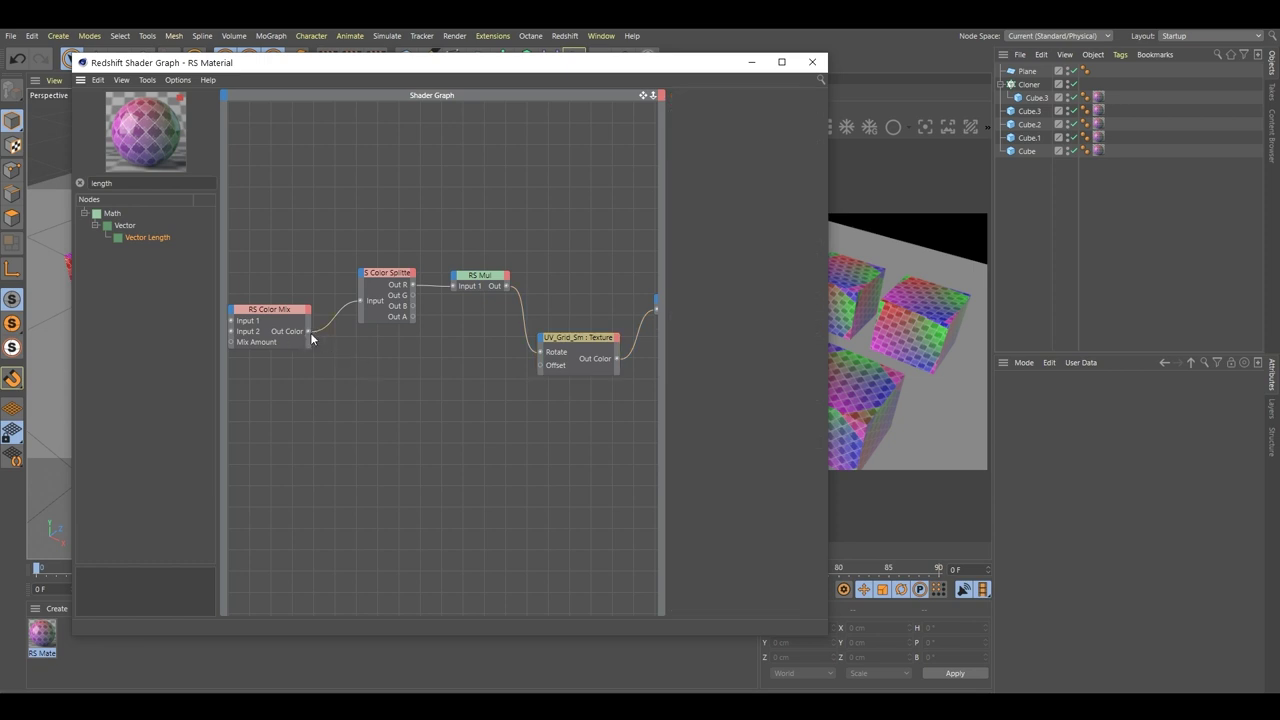
left_click(527, 338)
left_click_drag(614, 64, 426, 109)
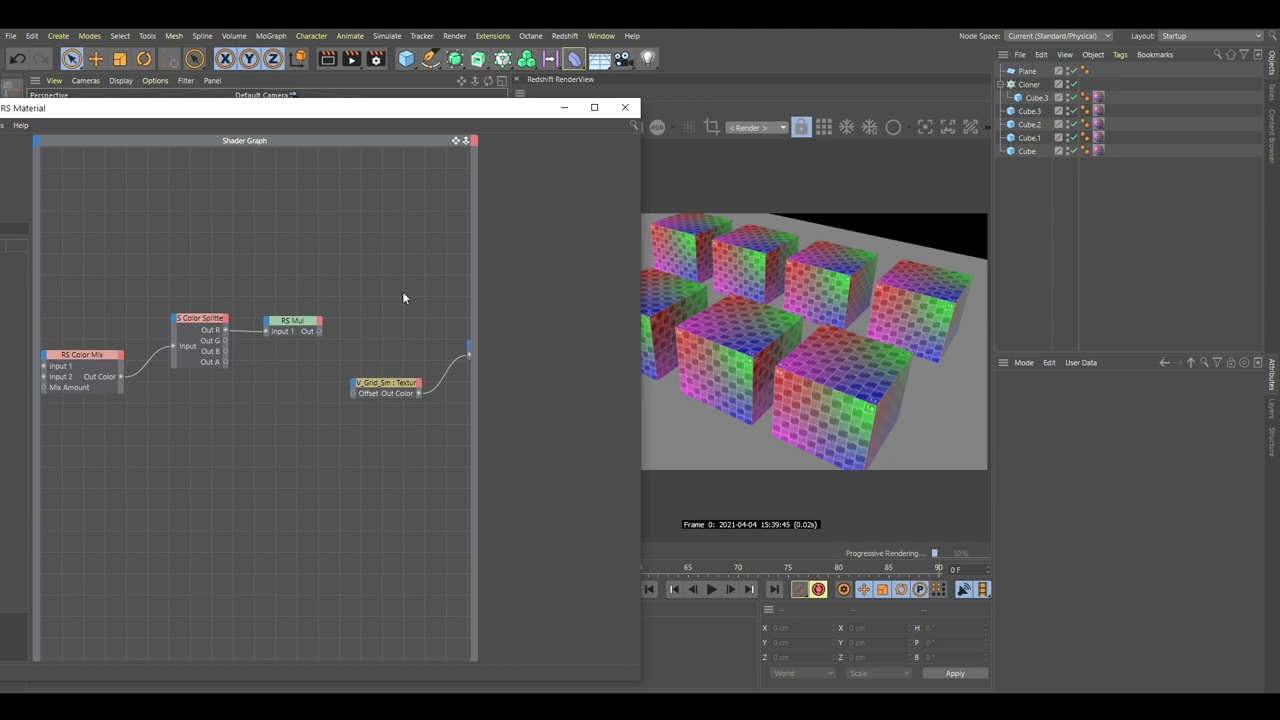
left_click_drag(121, 376, 353, 394)
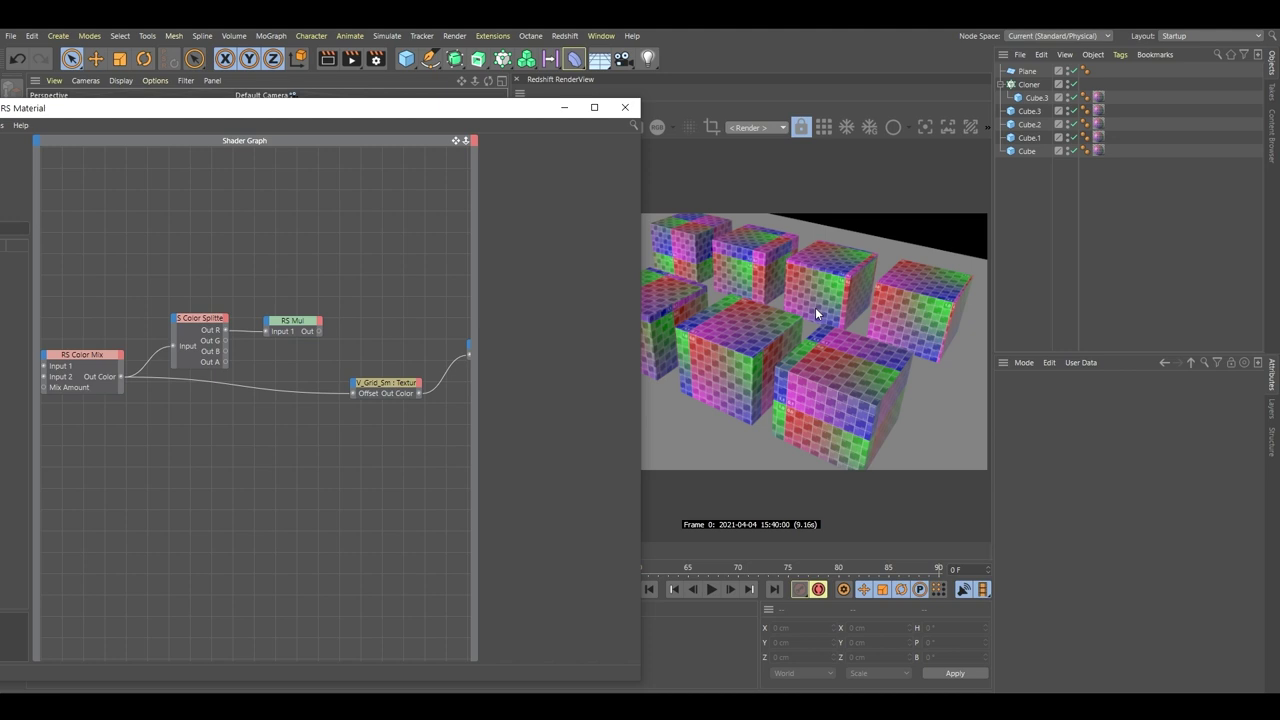
Insert an RS Ramp node between the Color Mix output and the texture's Offset input.
left_click_drag(470, 110, 606, 112)
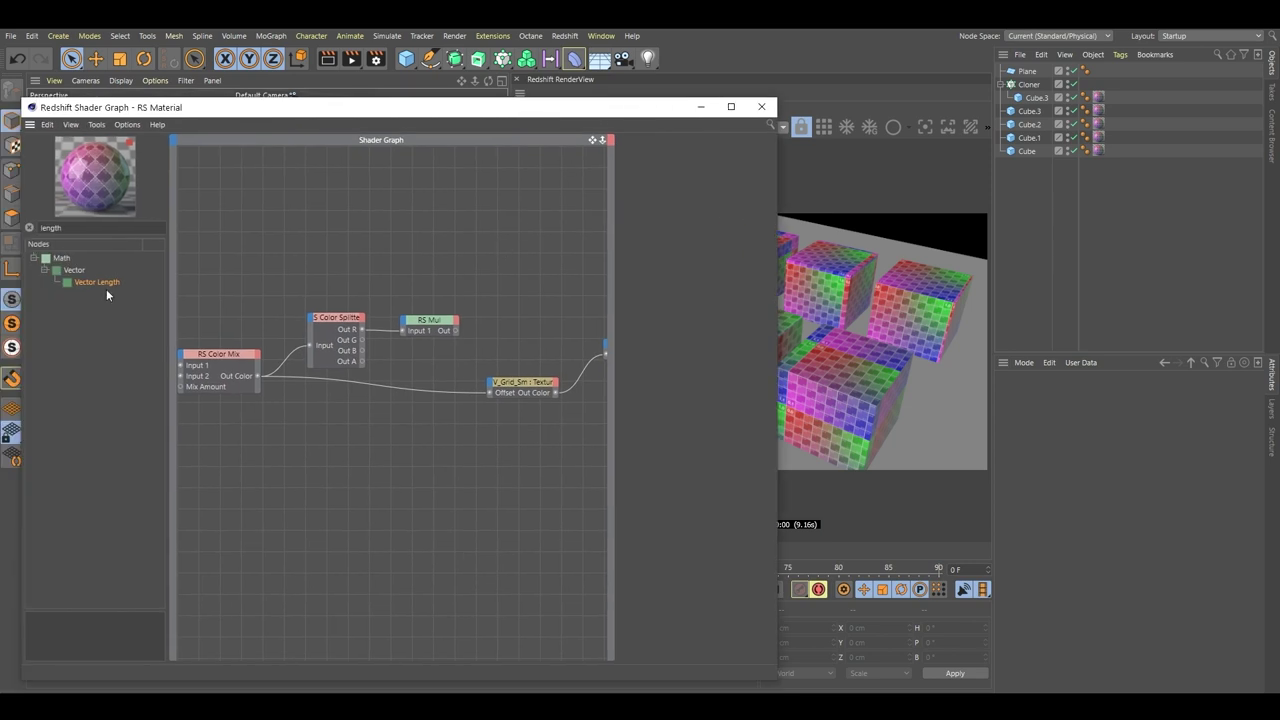
double_click(99, 229)
type("ramp")
left_click_drag(73, 270, 490, 393)
left_click(425, 406)
left_click_drag(557, 107, 345, 140)
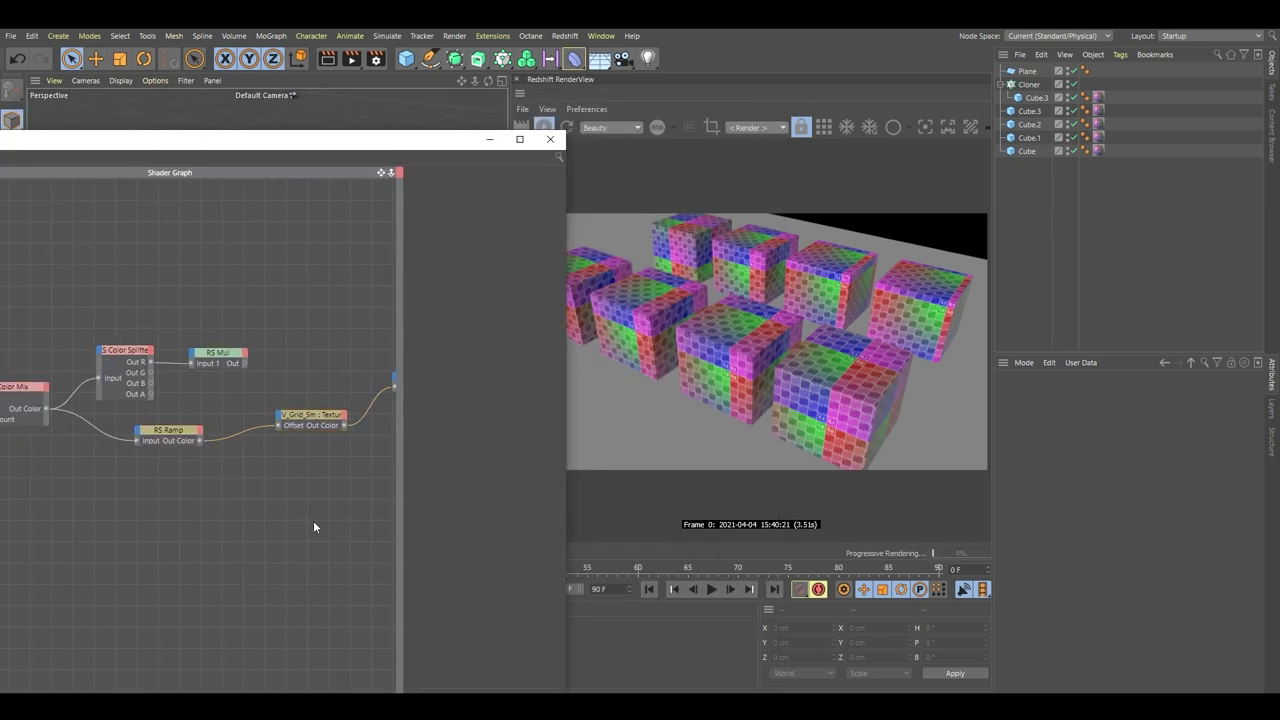
left_click_drag(884, 292, 850, 281, "alt")
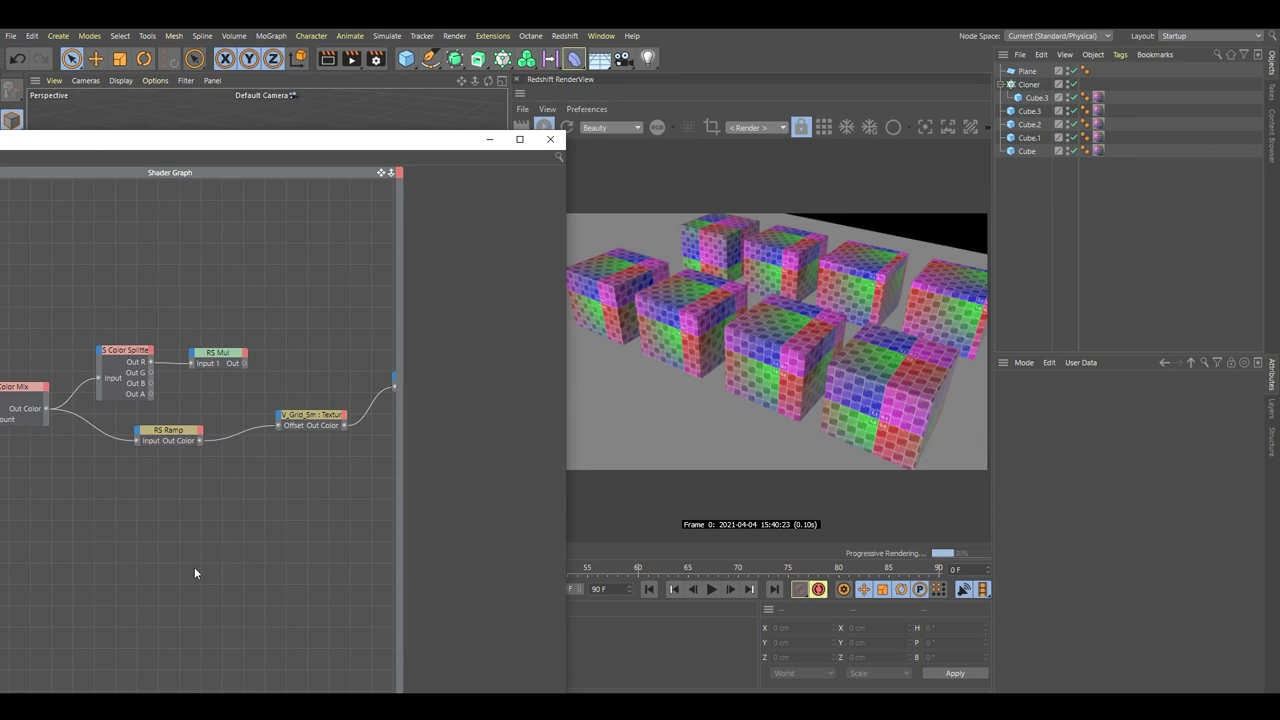
Turn the RS Ramp's white end knot black by setting its V value to 0%.
left_click(208, 410)
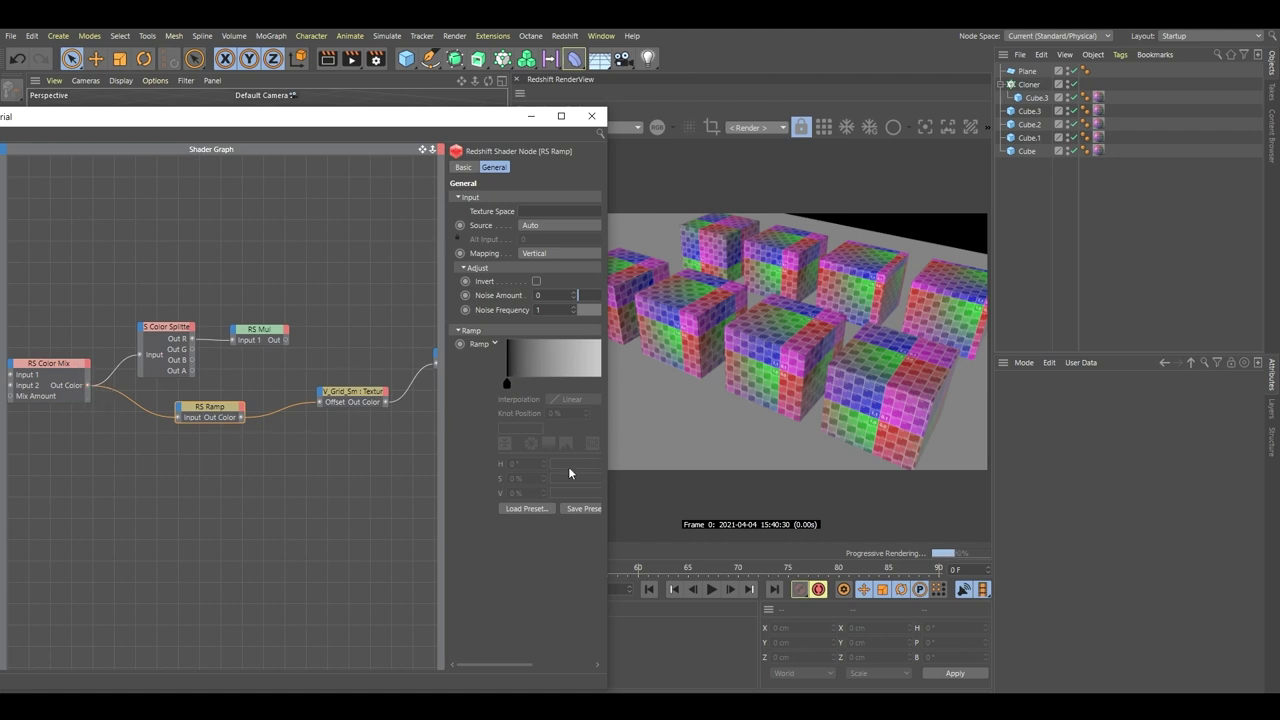
left_click_drag(446, 485, 314, 495)
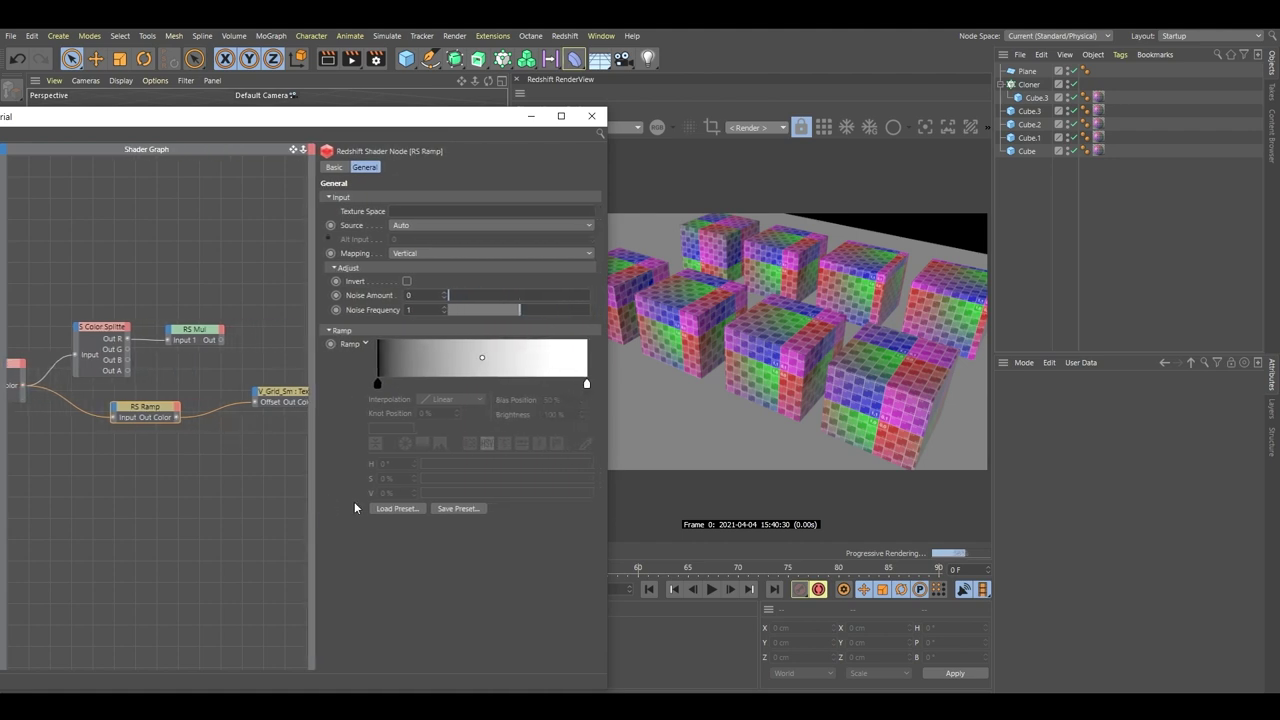
left_click(378, 385)
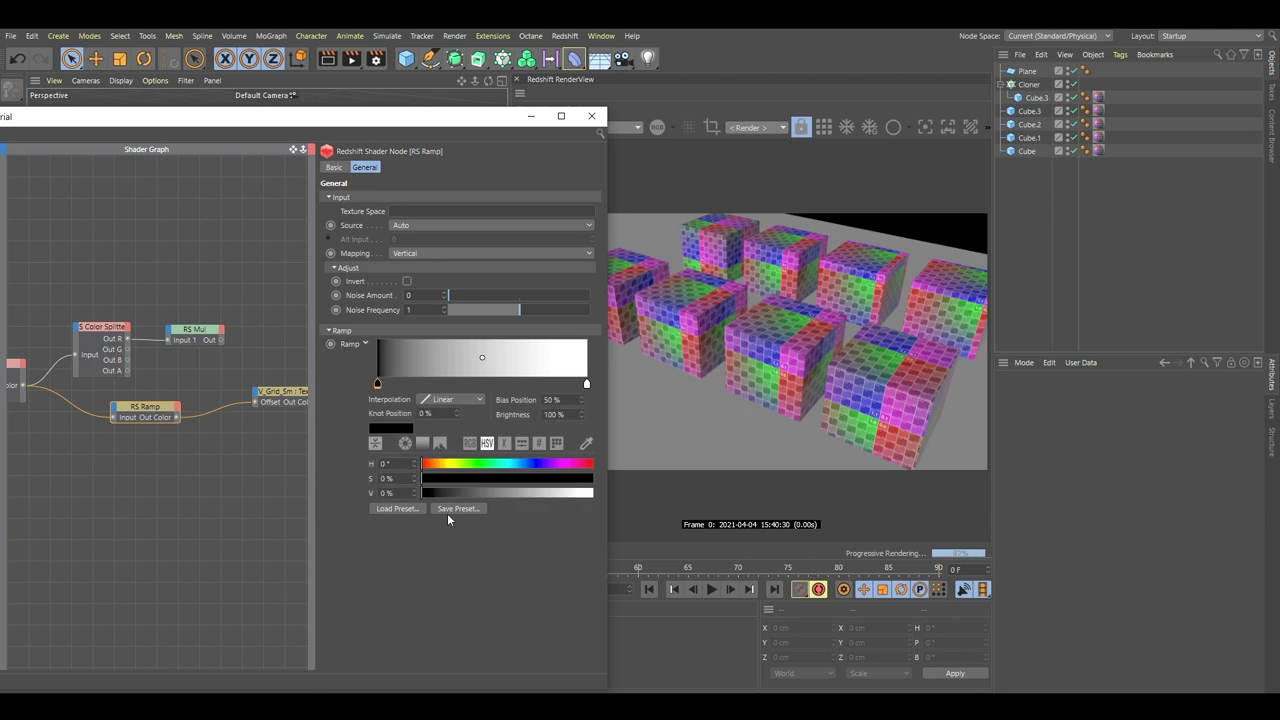
left_click(586, 384)
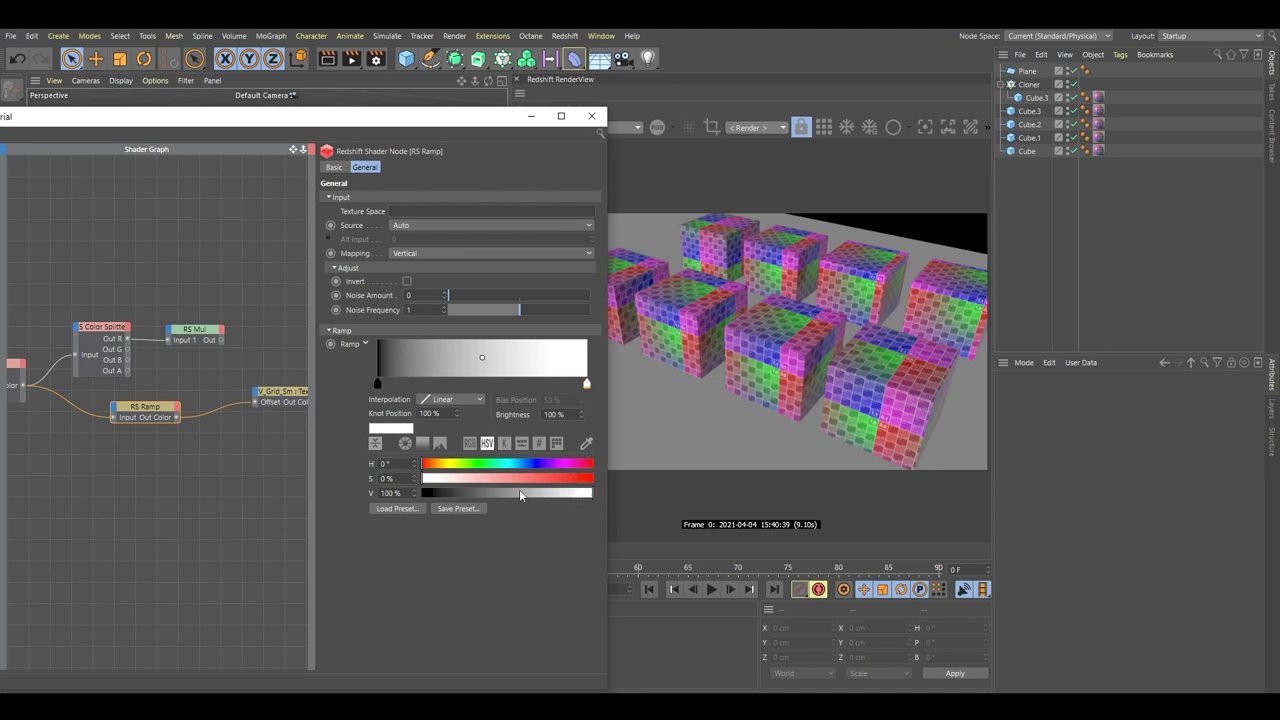
left_click_drag(519, 492, 354, 506)
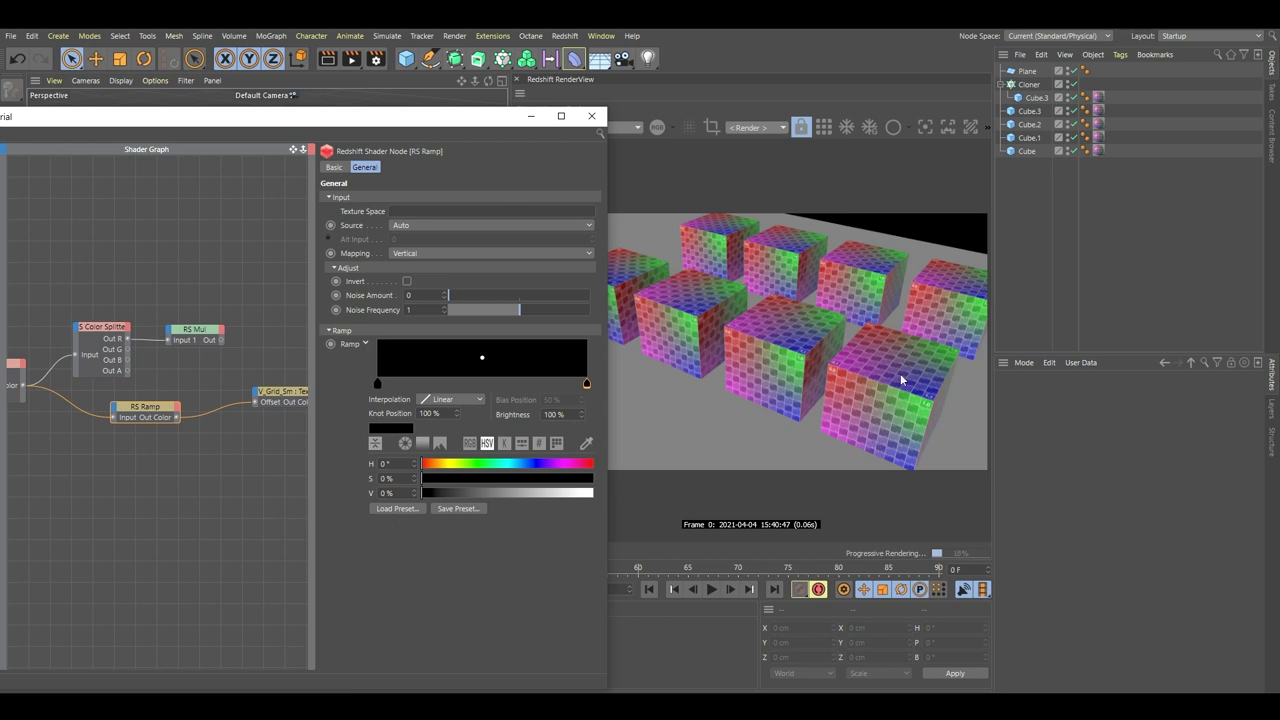
Return the RS Ramp's end knot to white at V 100%, keeping the start knot black.
left_click_drag(435, 491, 610, 497)
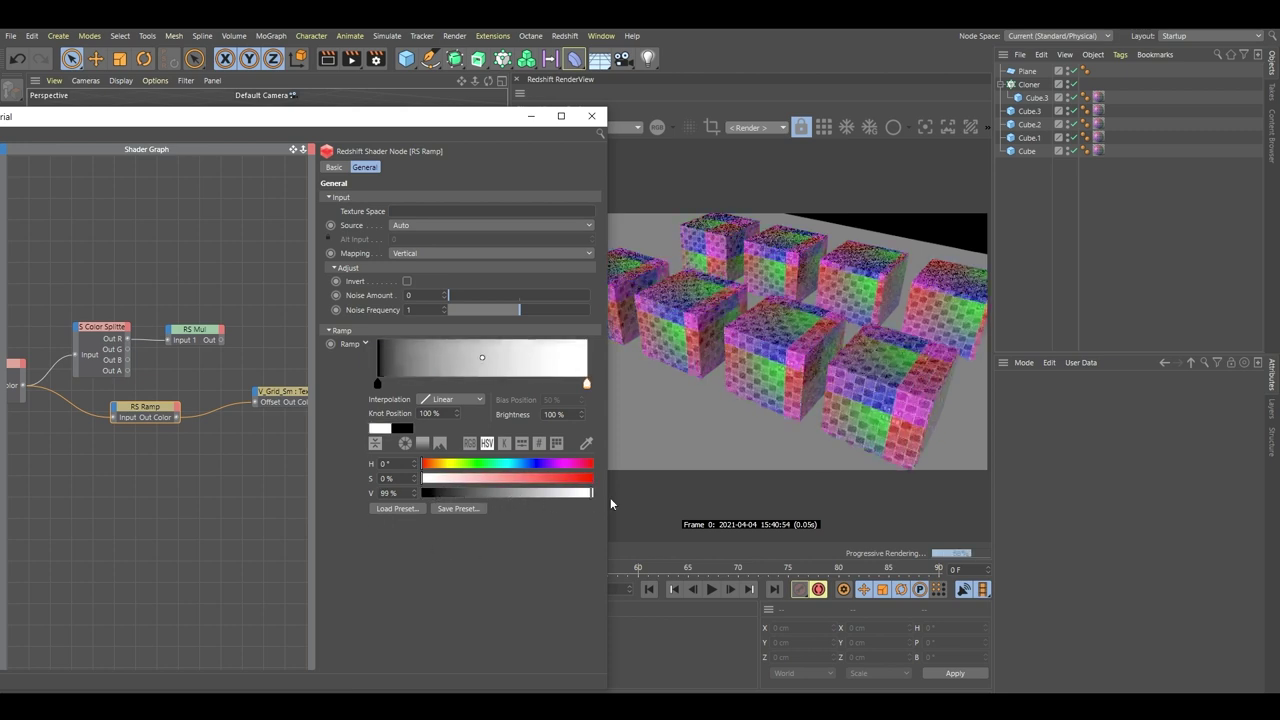
left_click(378, 385)
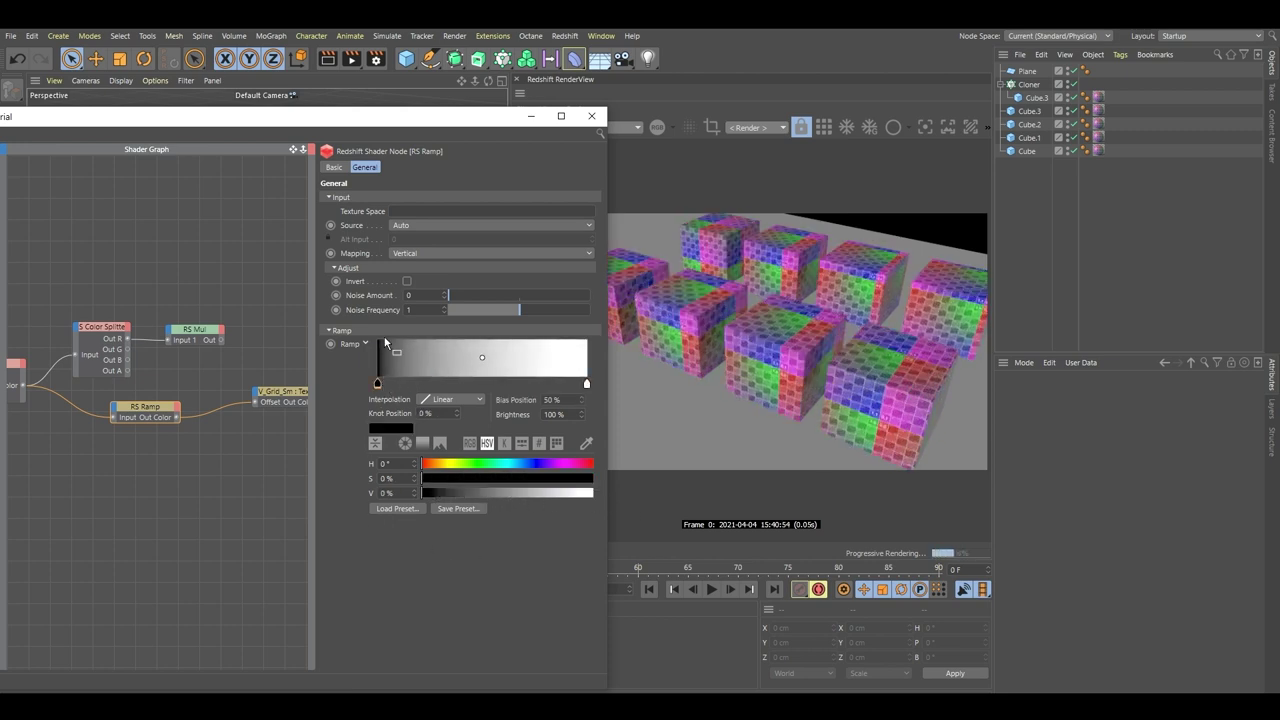
left_click_drag(430, 497, 350, 504)
left_click(586, 383)
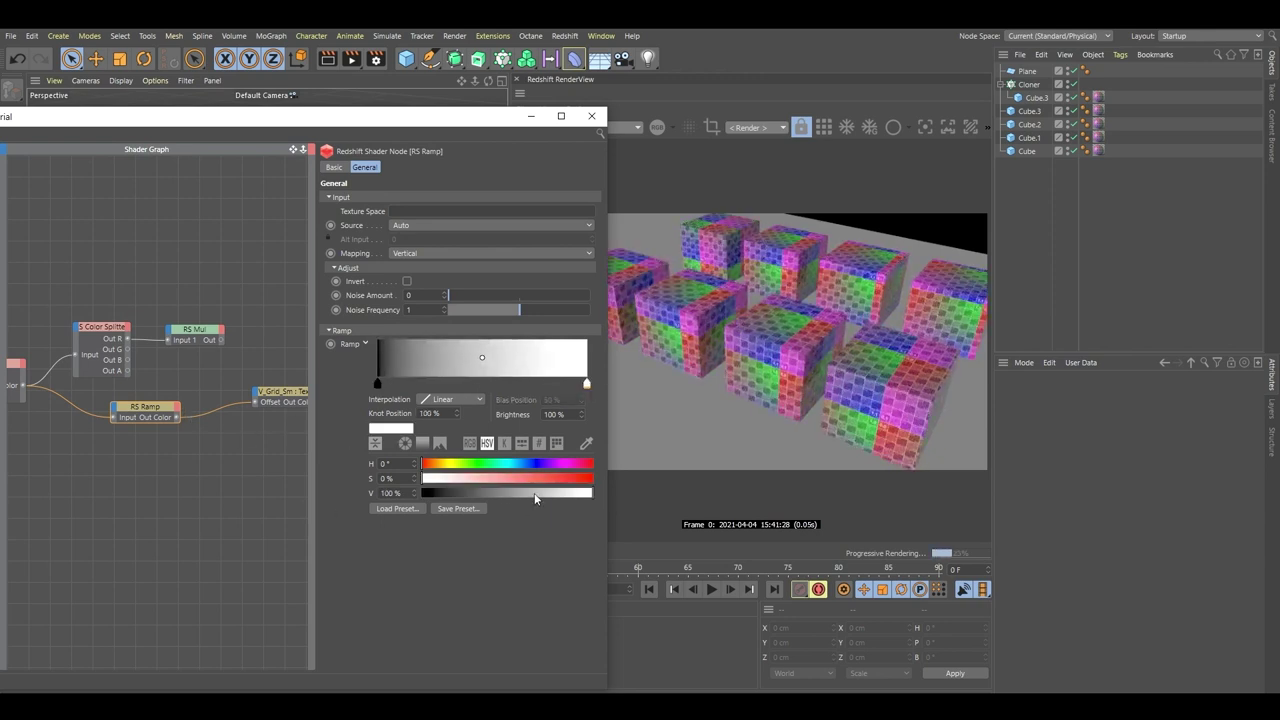
Find the vector nodes and add a Vector Mul node below the RS Ramp.
left_click(240, 379)
left_click_drag(233, 116, 452, 116)
left_click(158, 236)
key("BackSpace")
key("BackSpace")
key("BackSpace")
key("BackSpace")
type("vector")
left_click_drag(140, 514, 324, 430)
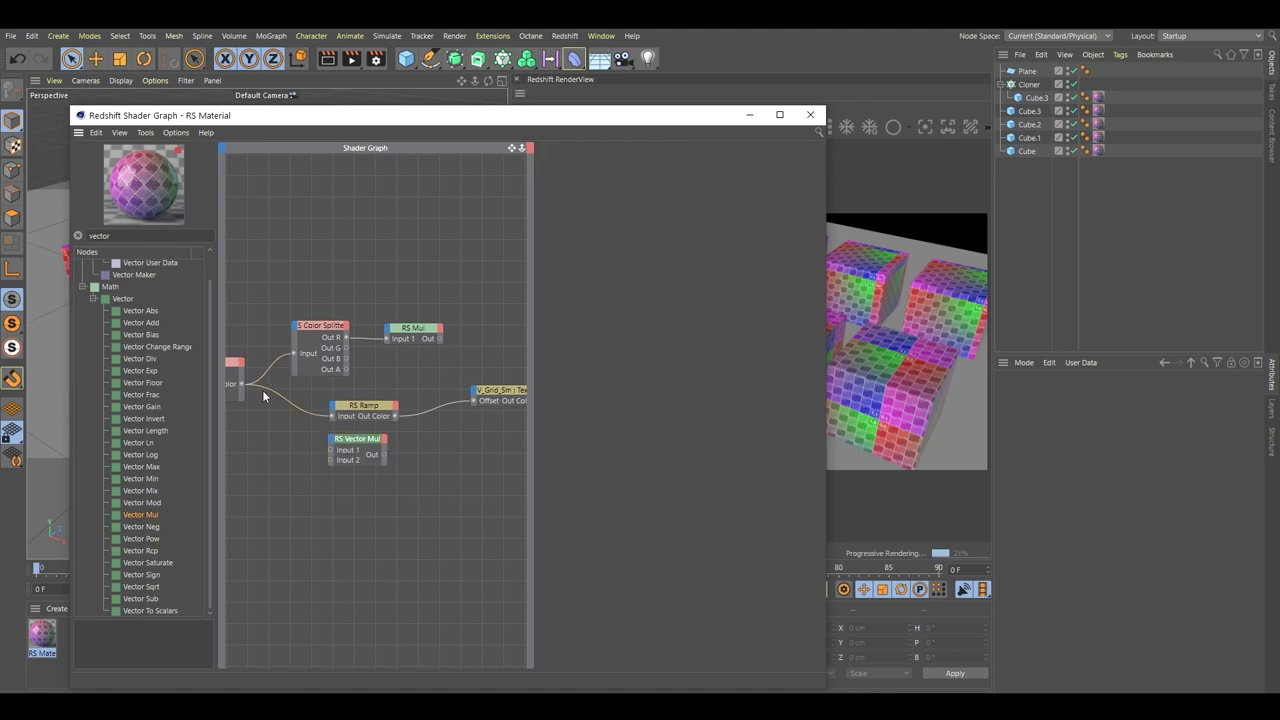
Delete the RS Ramp and insert the Vector Mul node between the Color Mix and the texture's Offset.
left_click_drag(242, 383, 475, 401)
left_click(362, 408)
key("Delete")
left_click_drag(359, 441, 364, 421)
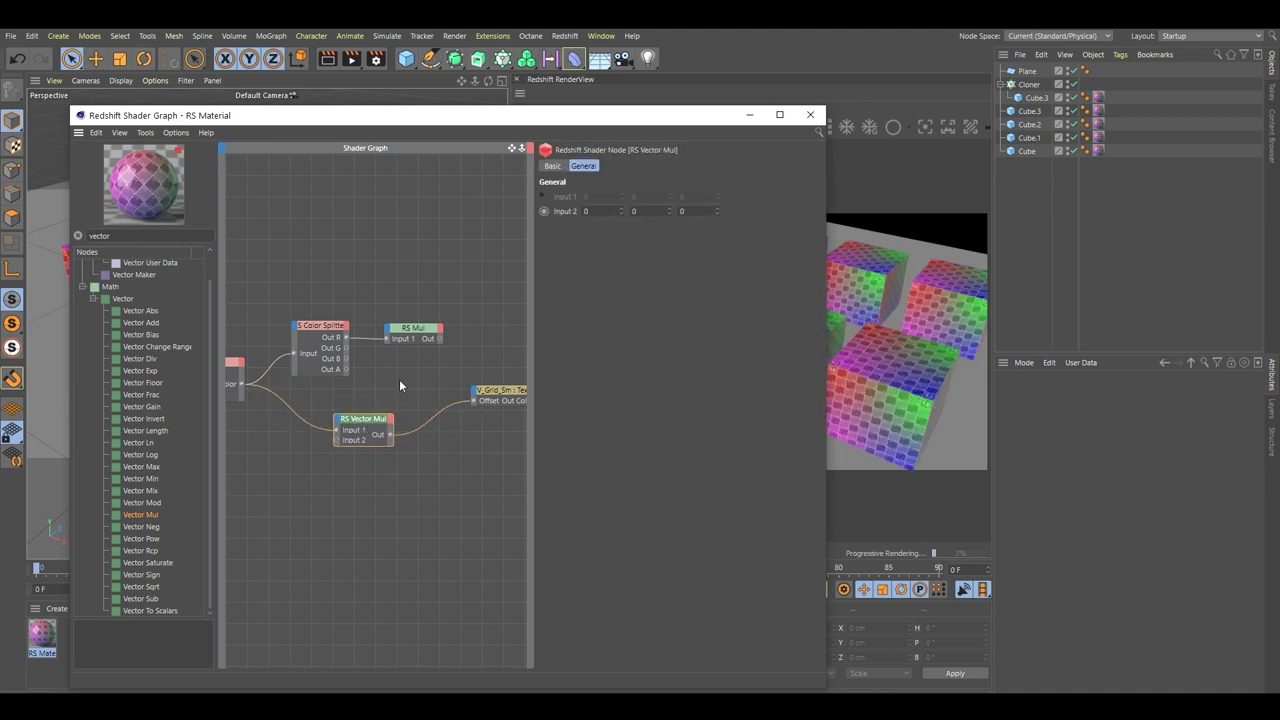
left_click_drag(522, 118, 352, 118)
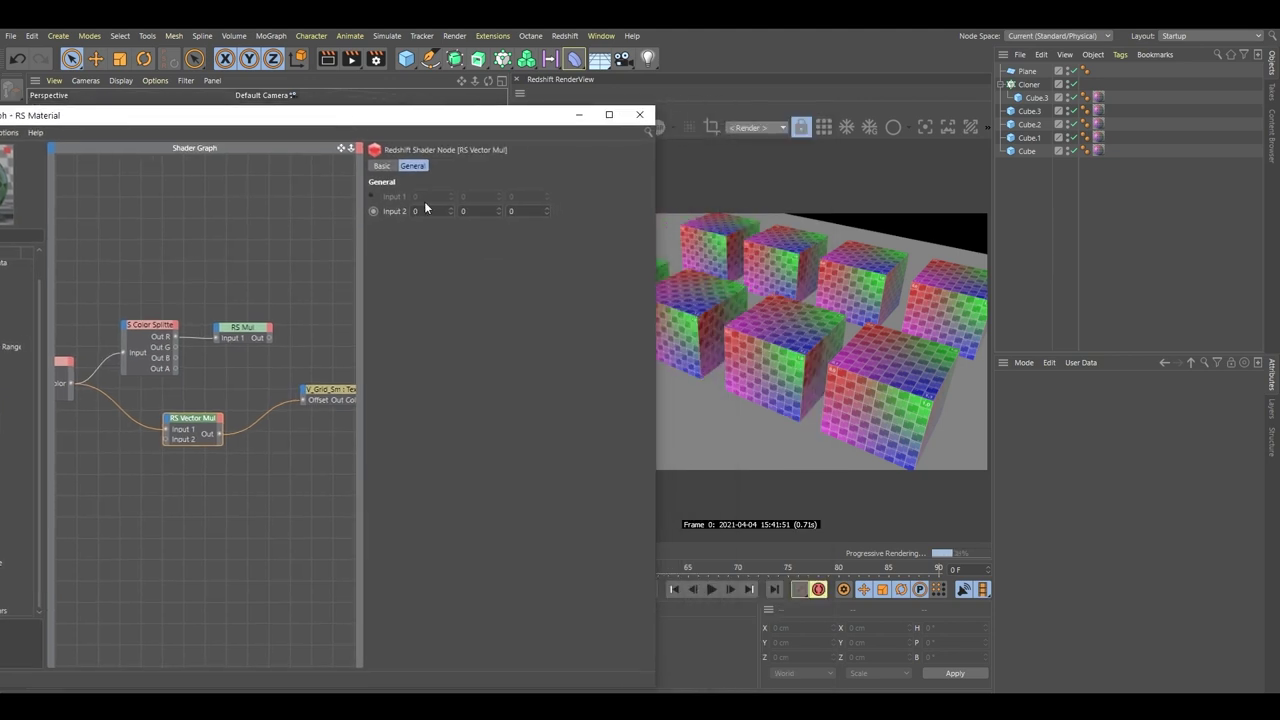
Try 0.5 and 0.8 as the X multiplier in the Vector Mul node's Input 2.
left_click_drag(451, 211, 439, 211)
type("0")
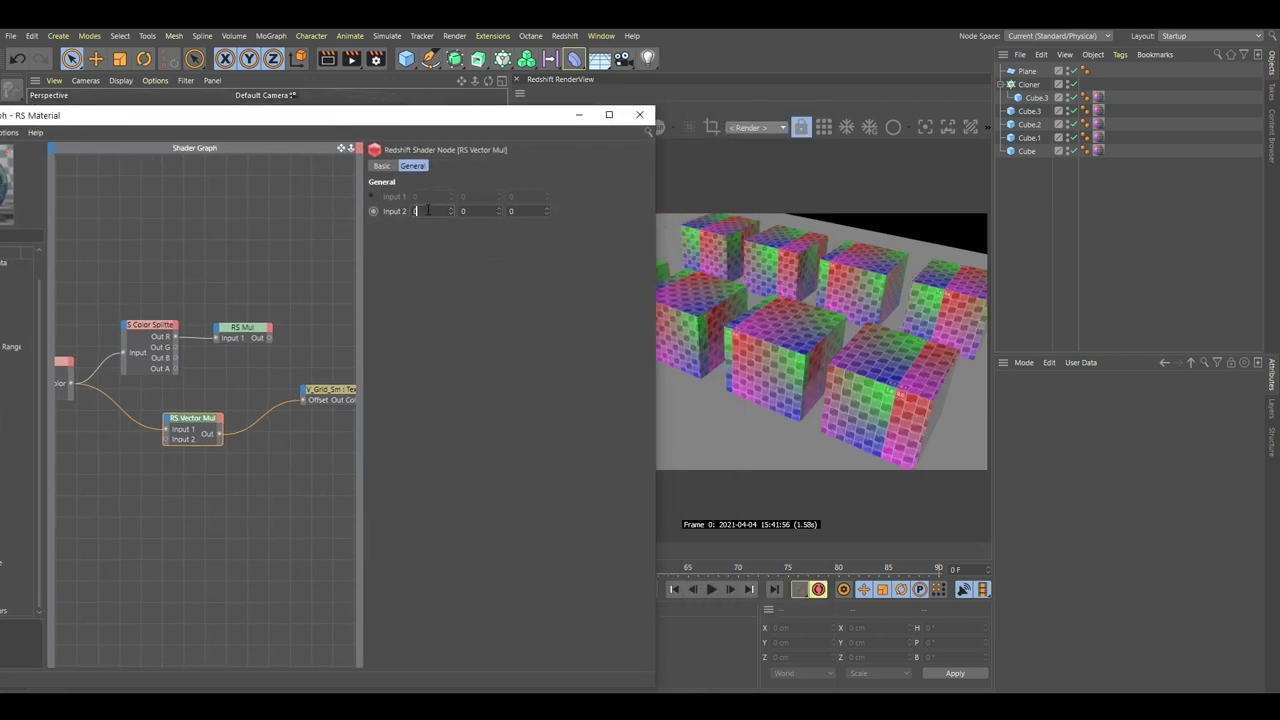
key("Return")
double_click(432, 211)
type("0.5")
key("Return")
left_click_drag(432, 211, 322, 225)
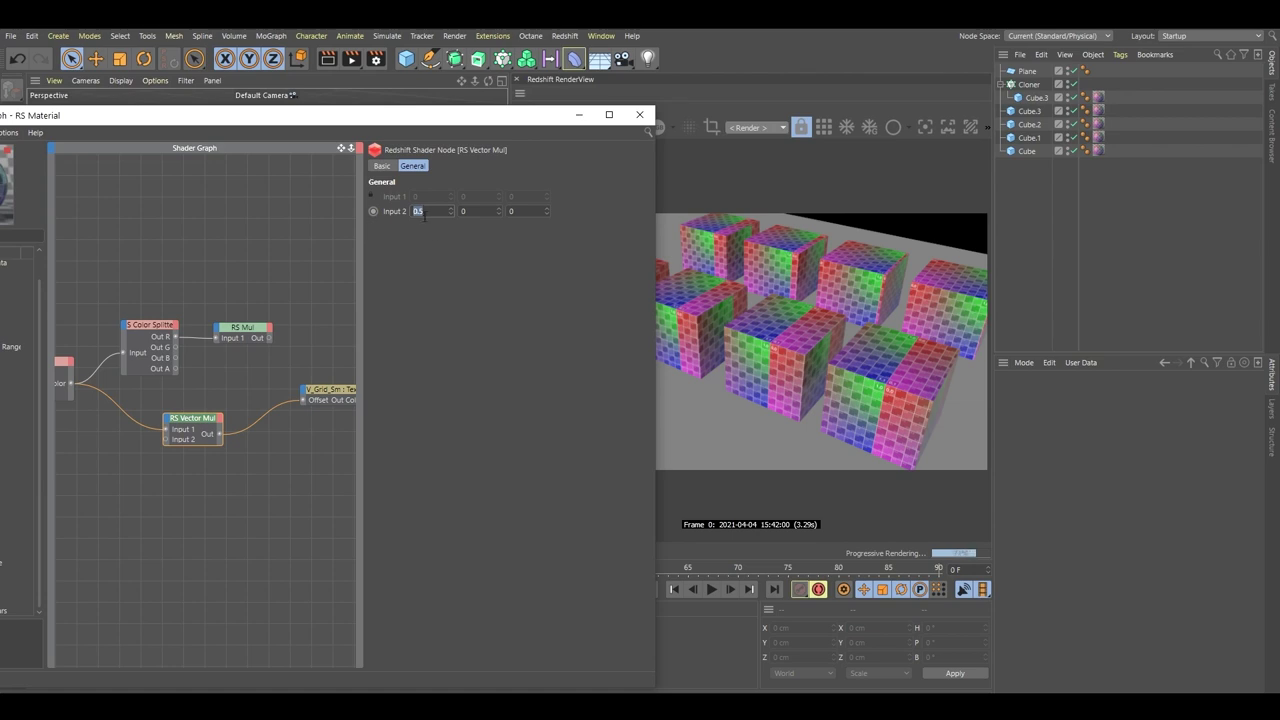
type("0.8")
key("Return")
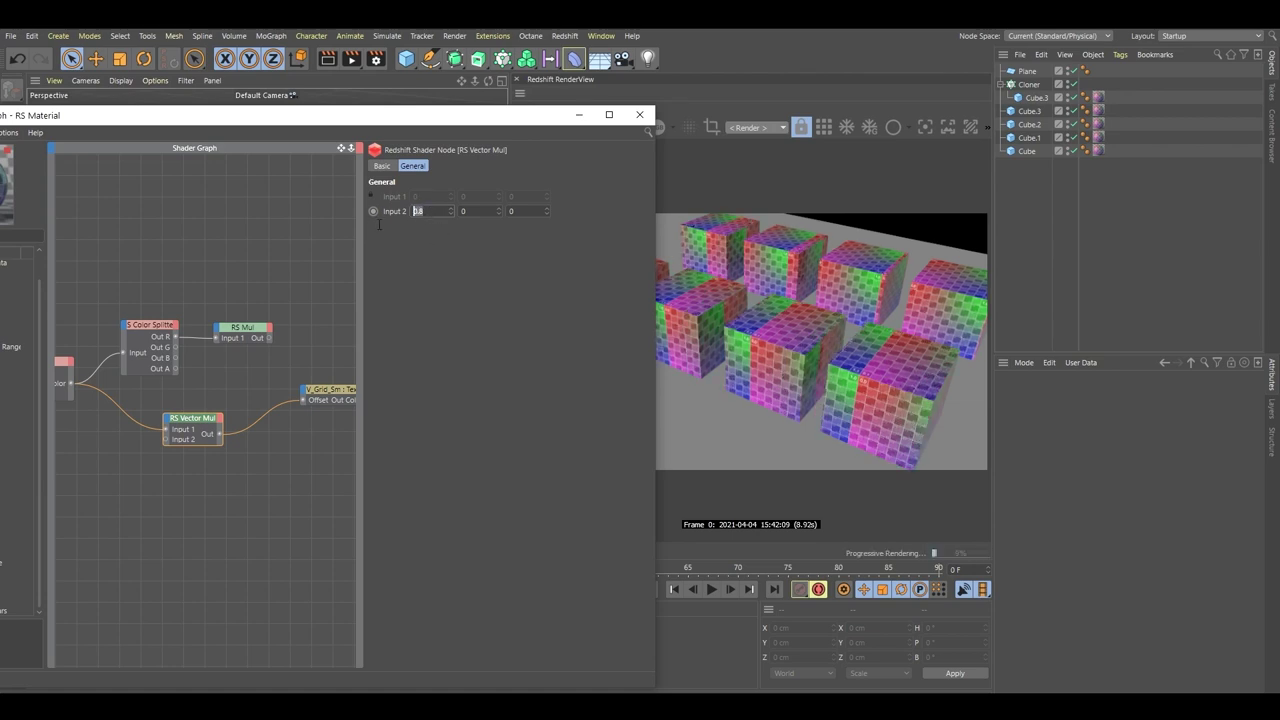
Try further X and Y multipliers in the Vector Mul node's Input 2, ending with 0.8 for both.
type("0.2")
left_click_drag(480, 211, 418, 232)
key("Return")
type("0.4")
key("Return")
key("Return")
left_click(412, 212)
type(".8")
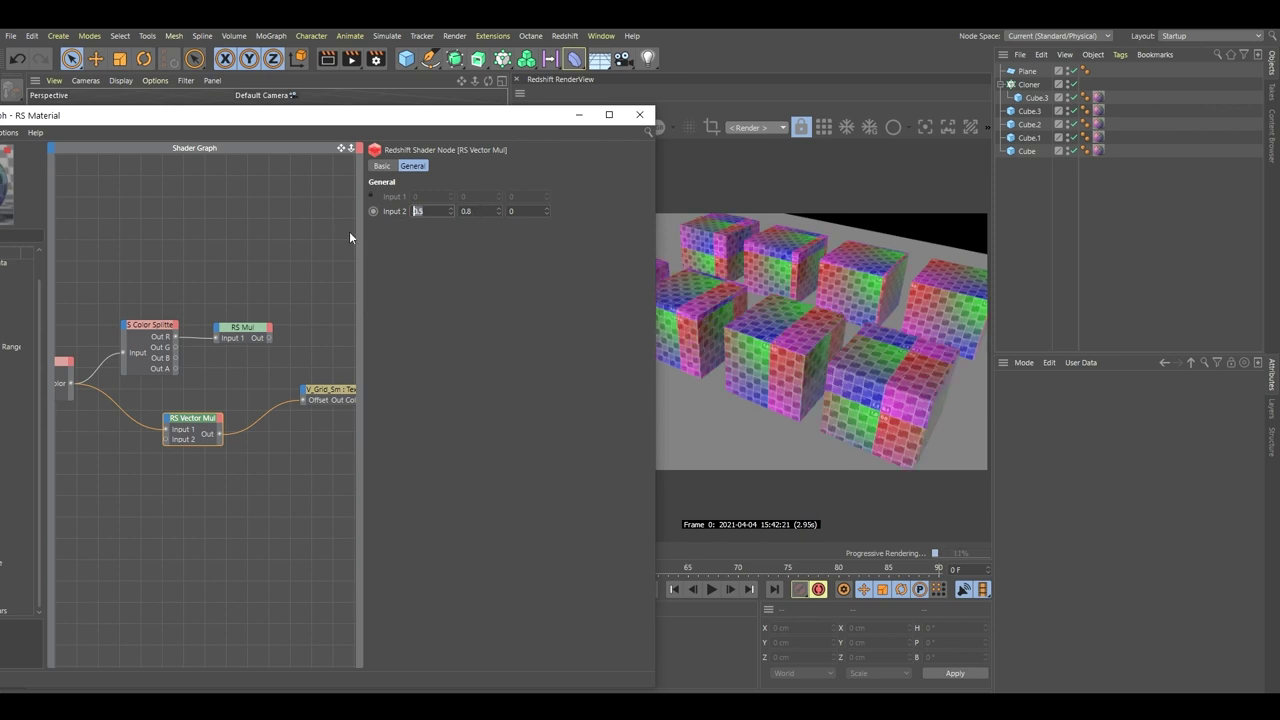
key("Return")
Set both the X and Y multipliers of the Vector Mul node's Input 2 to 1.
left_click(462, 212)
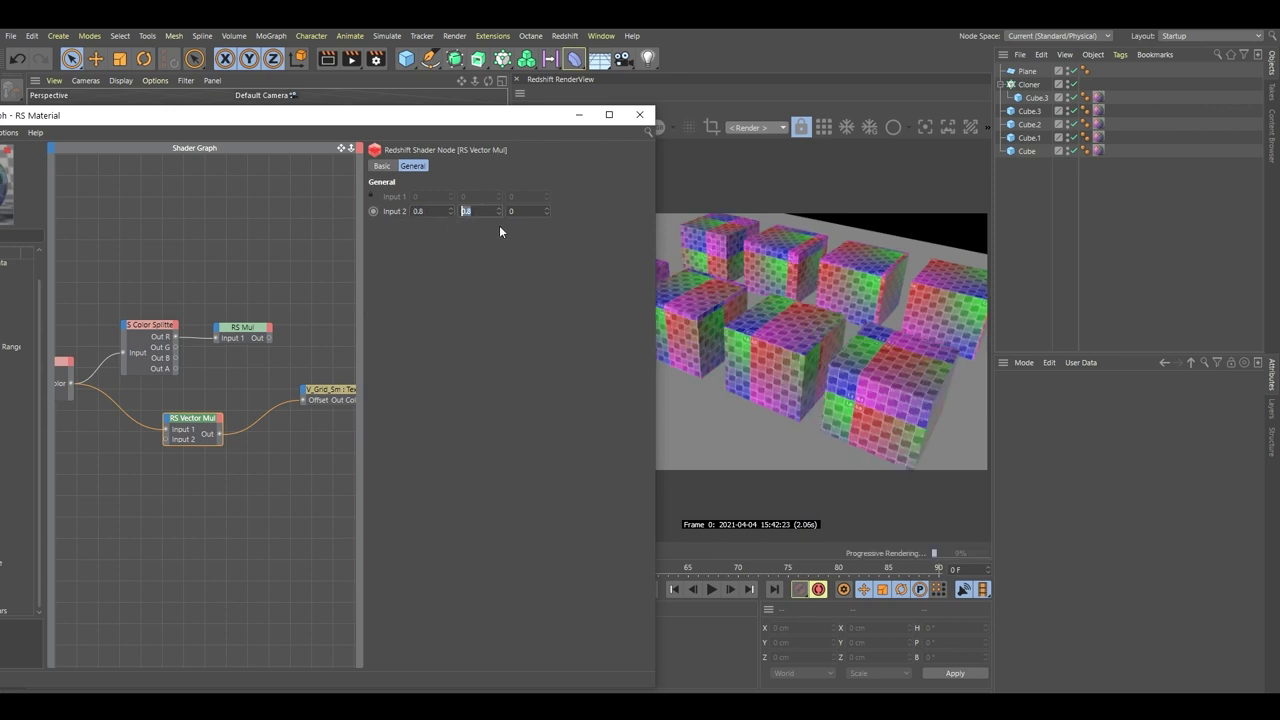
type("1")
key("Return")
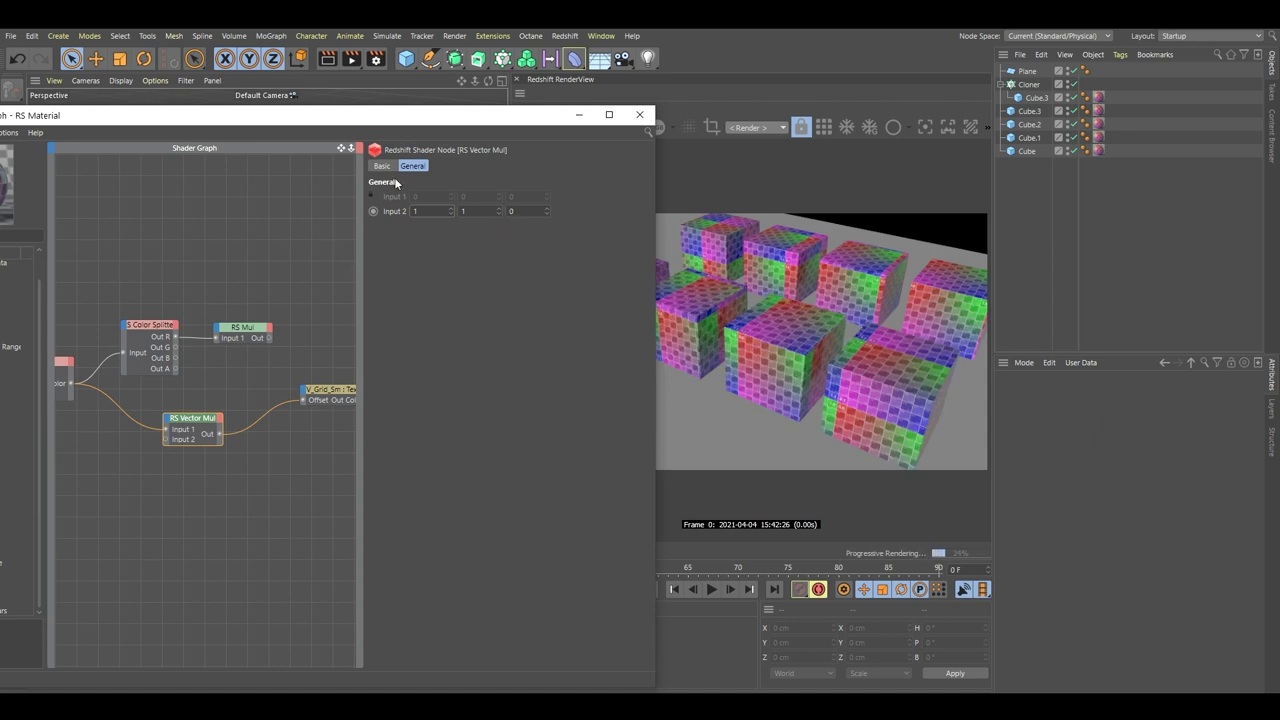
left_click_drag(341, 149, 356, 150)
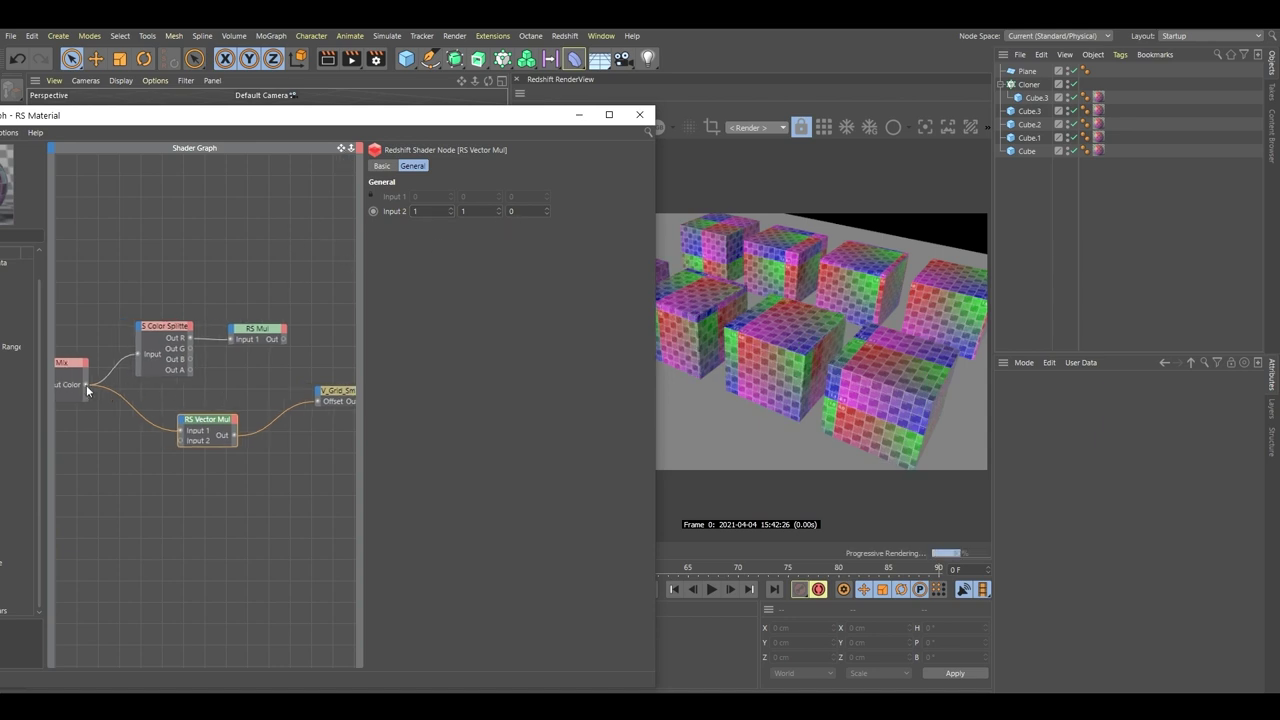
left_click(310, 362)
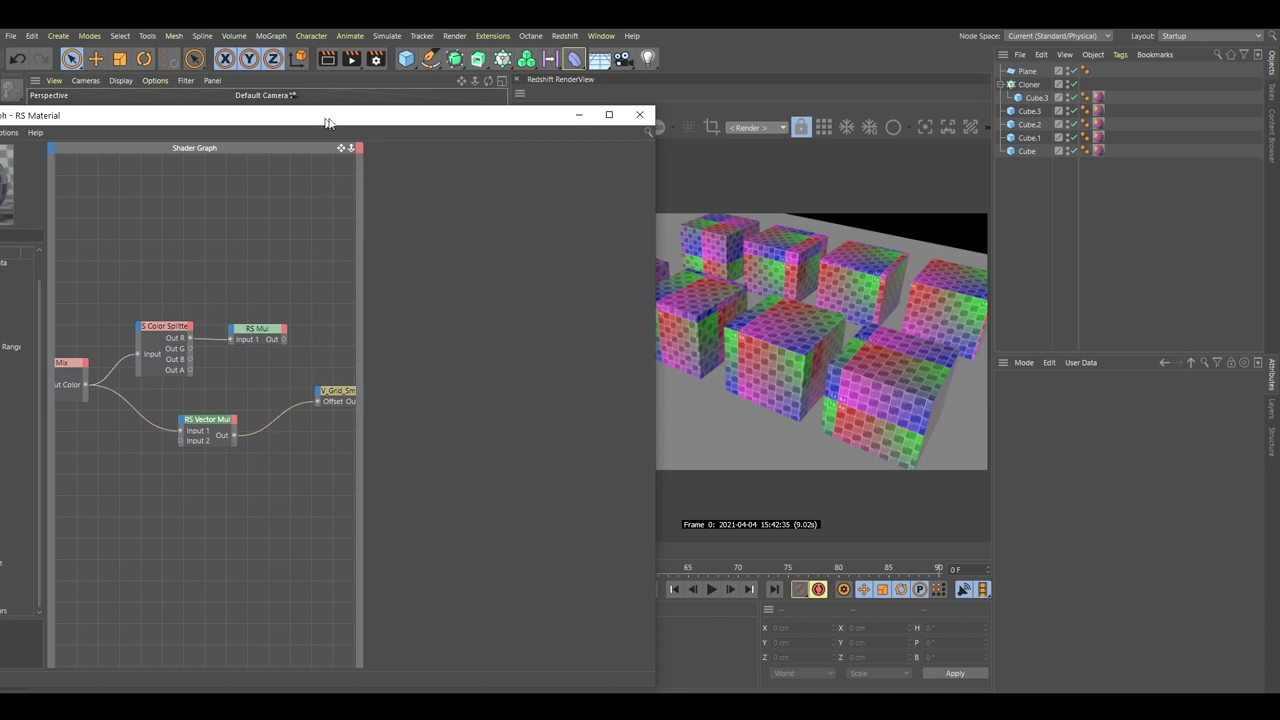
Replace the texture node's Offset input with Scale and connect the Vector Mul output to it.
left_click_drag(322, 117, 416, 74)
mouse_move(415, 358)
left_mouse_down()
mouse_move(397, 358)
mouse_move(434, 369)
left_mouse_up()
middle_click_drag(427, 308, 400, 308)
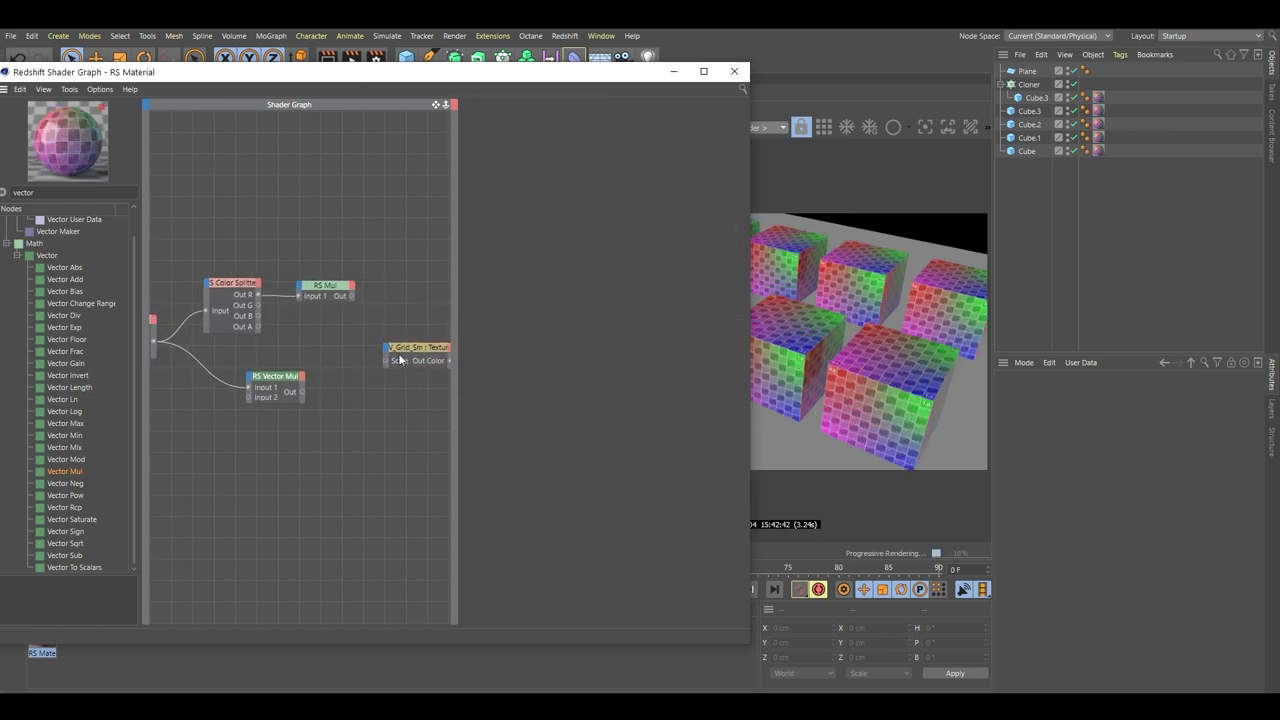
left_click(281, 381)
left_click_drag(281, 381, 273, 391)
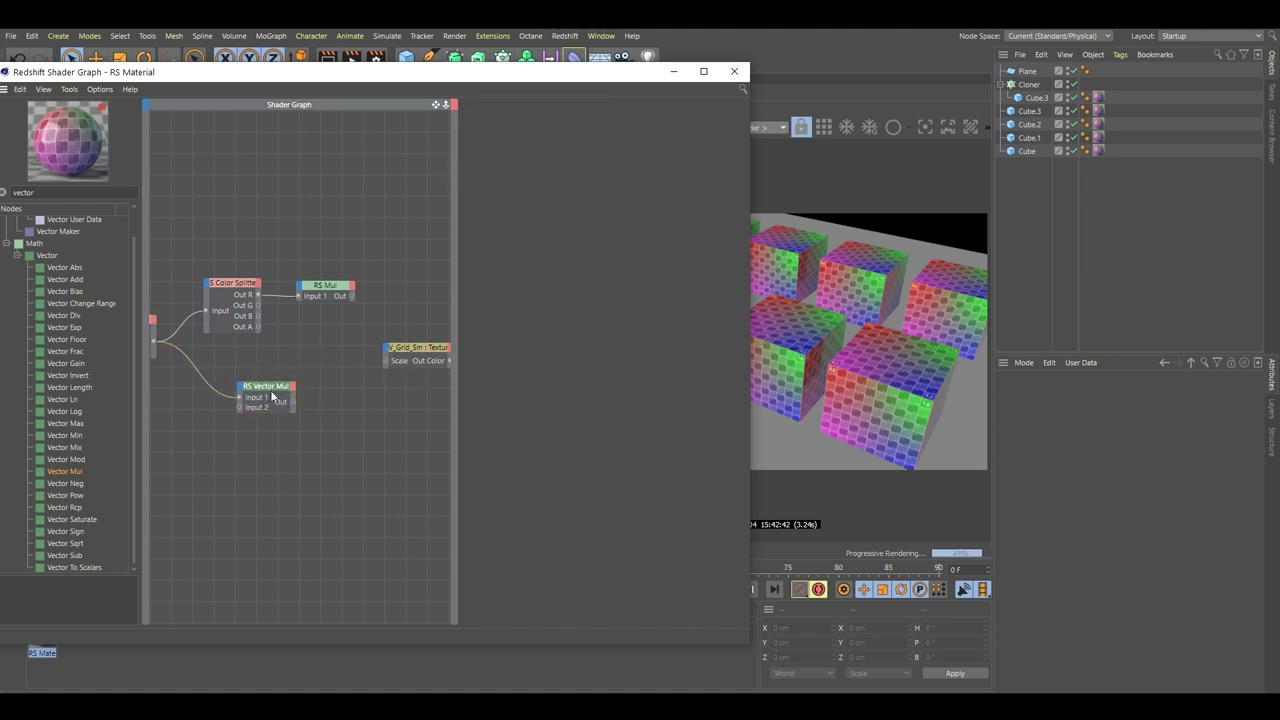
left_click(273, 397)
left_click_drag(294, 401, 386, 361)
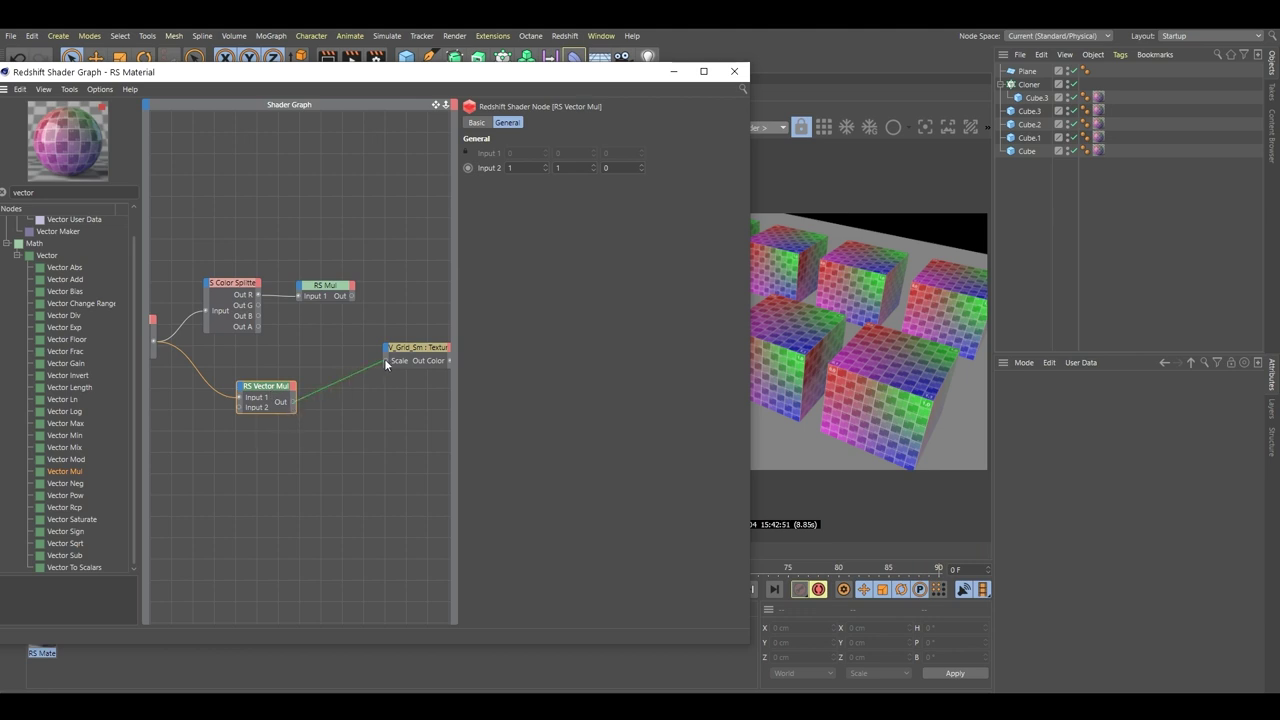
left_click(348, 335)
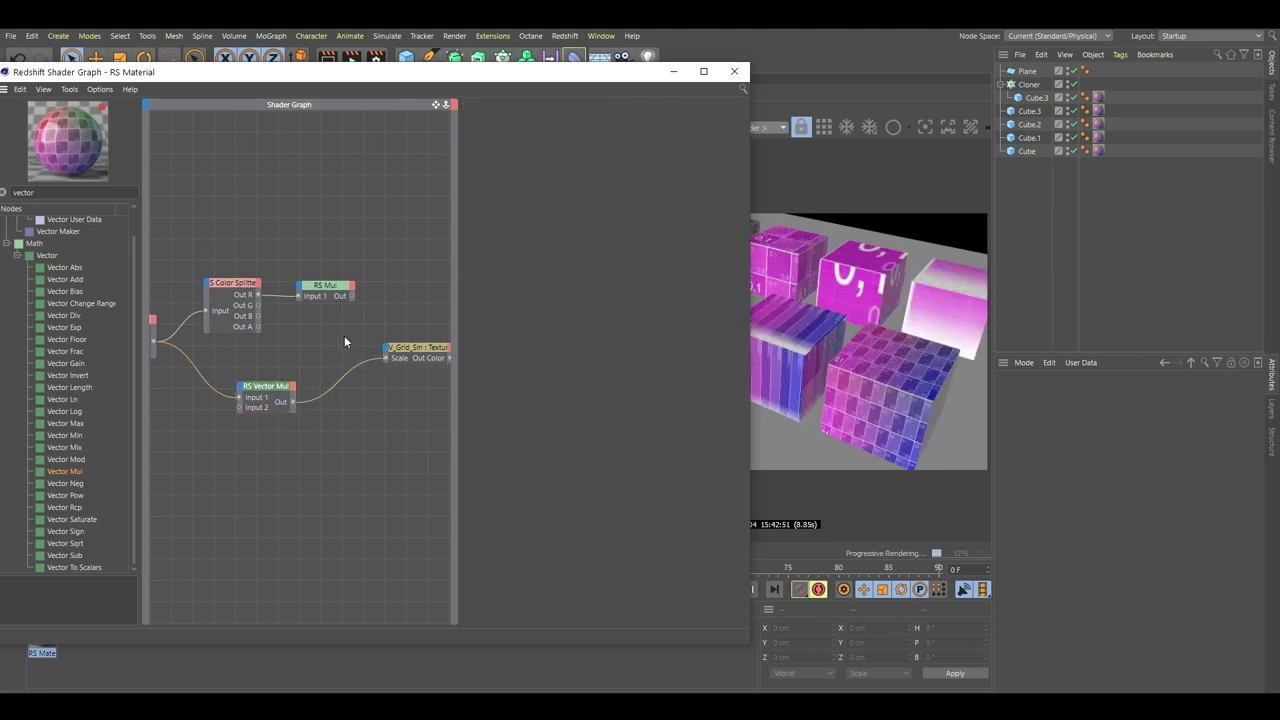
Examine the scaled textures on the rendered cubes and the RGB channels of the MoGraph Color User Data node.
left_click_drag(573, 72, 413, 108)
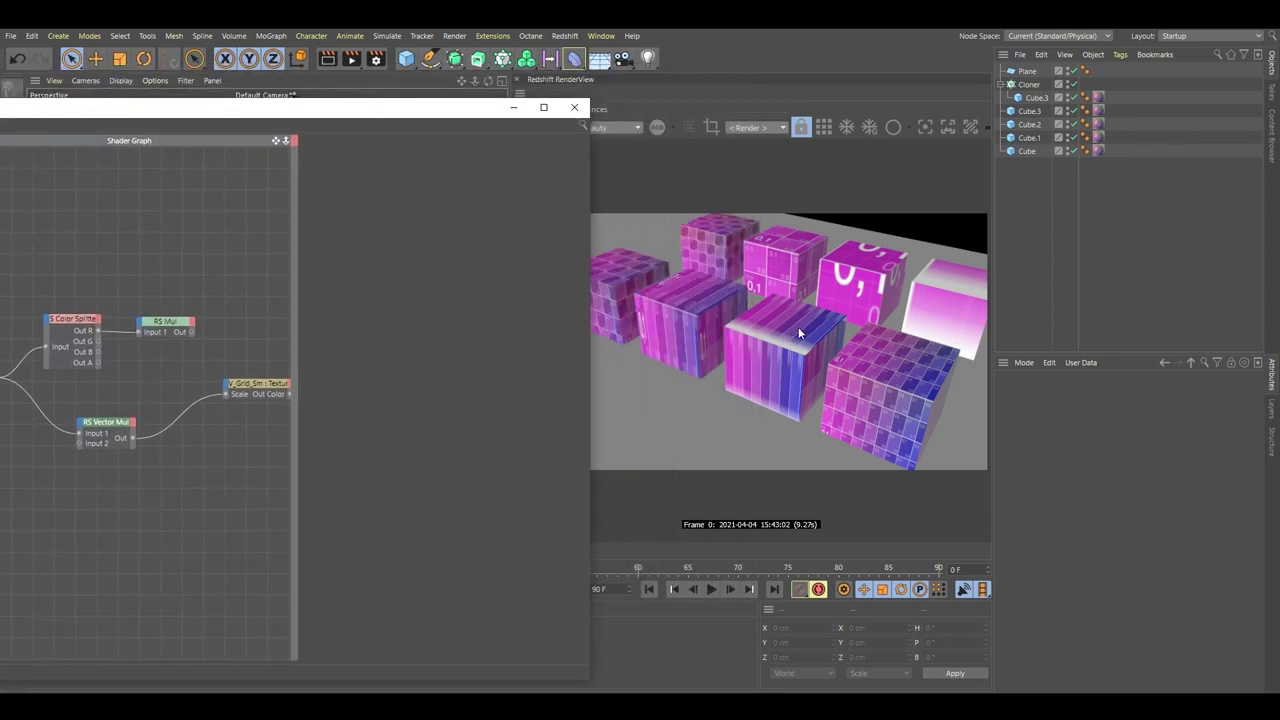
left_click_drag(319, 111, 459, 100)
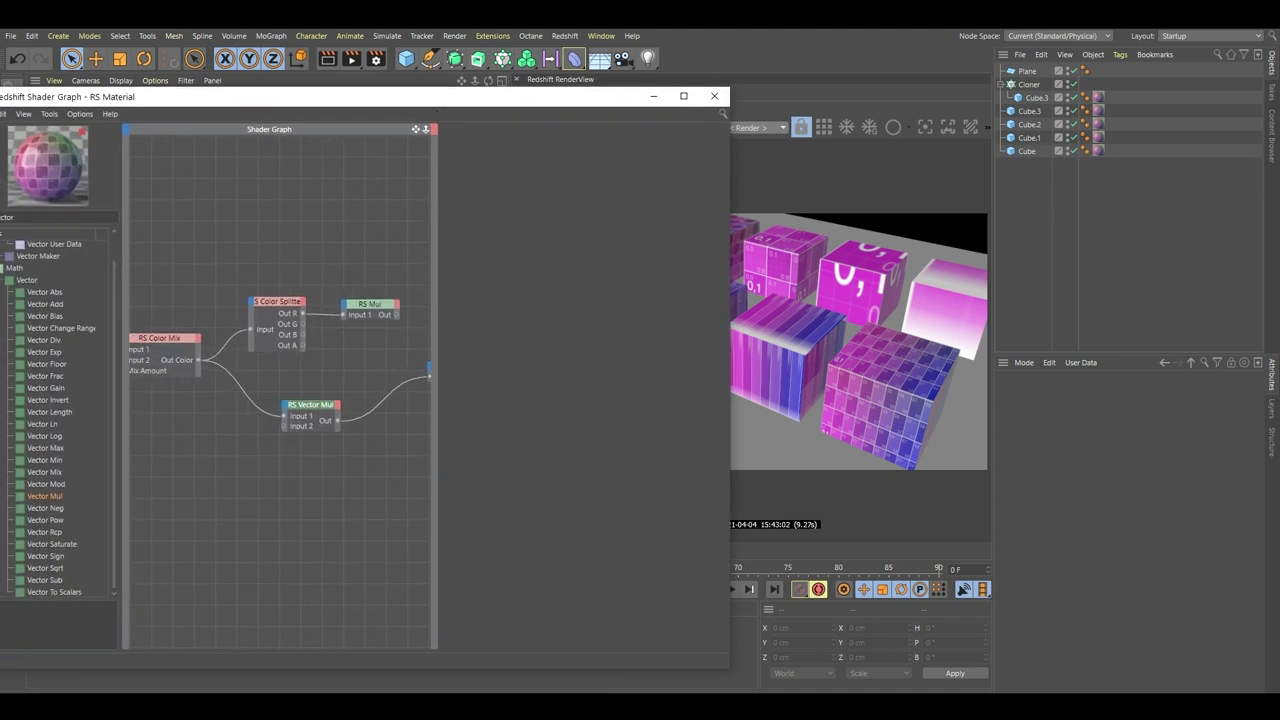
middle_click_drag(257, 348, 328, 323, "alt")
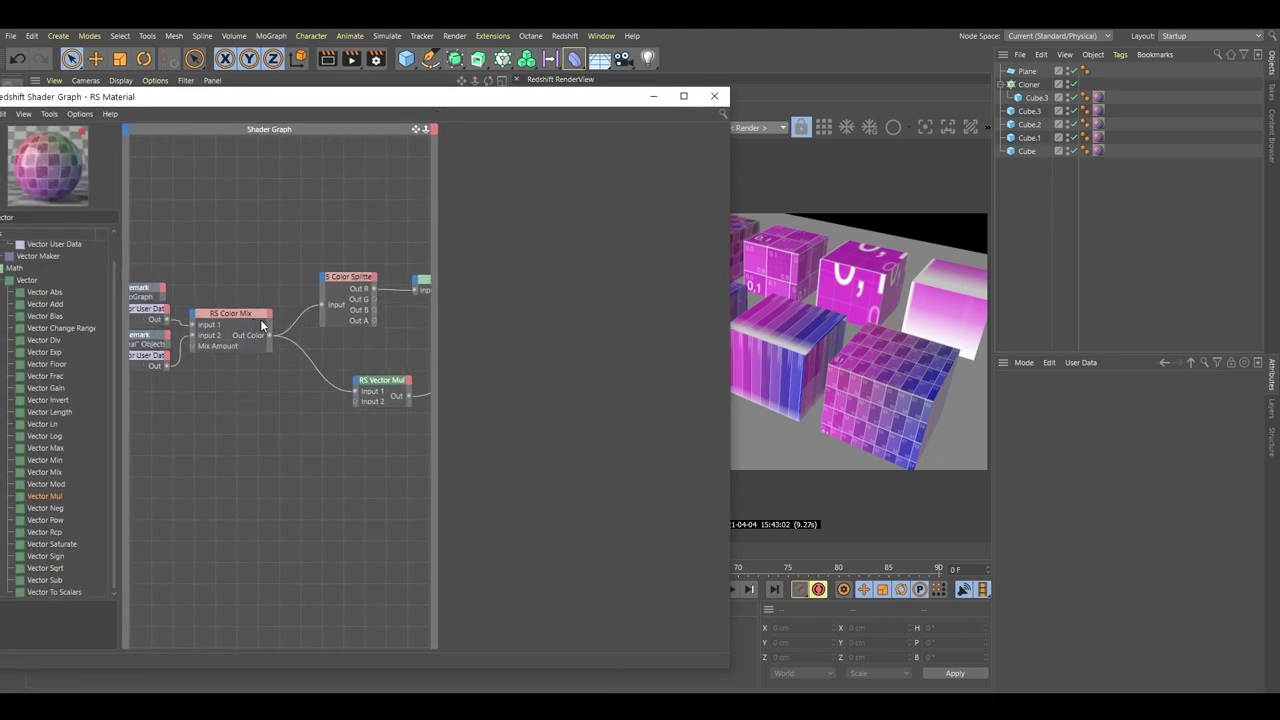
left_click(260, 319)
left_click(148, 309)
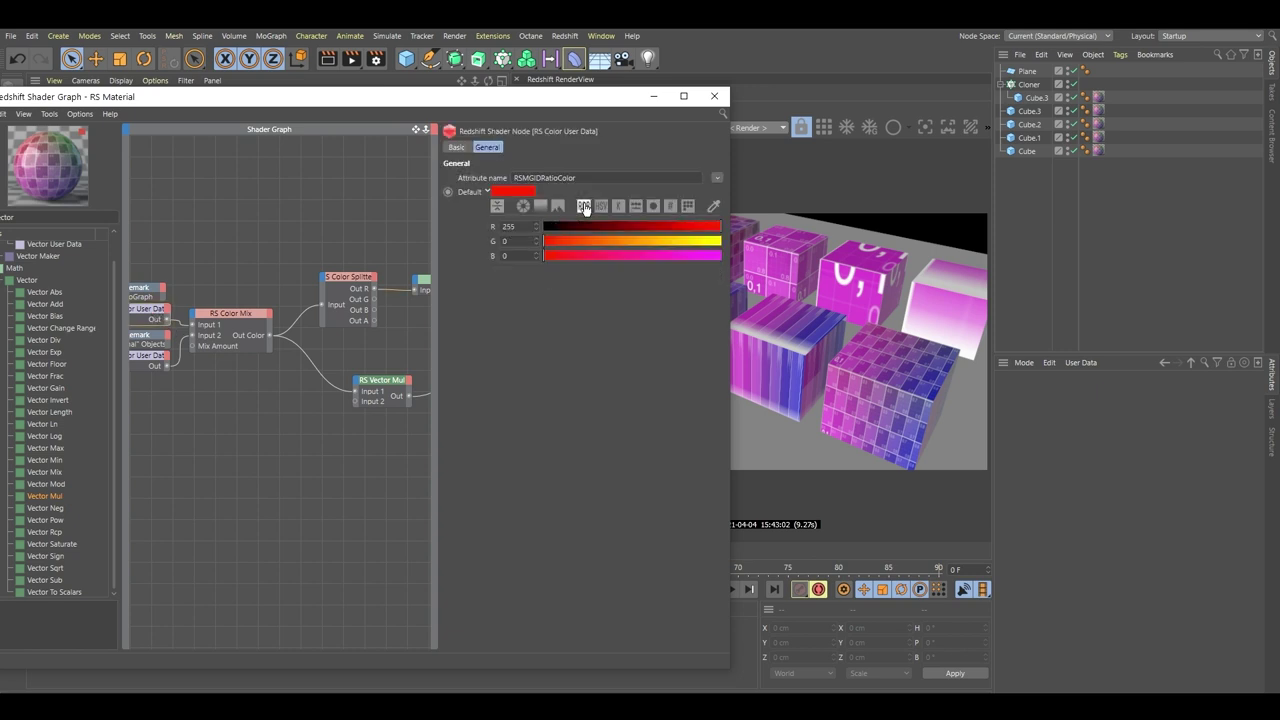
left_click(530, 226)
left_click(519, 241)
left_click(519, 256)
left_click(528, 228)
left_click(522, 242)
left_click(405, 340)
Move the Vector Mul node lower in the graph to free space below the Color Splitter and RS Mul nodes.
left_click_drag(416, 130, 300, 133)
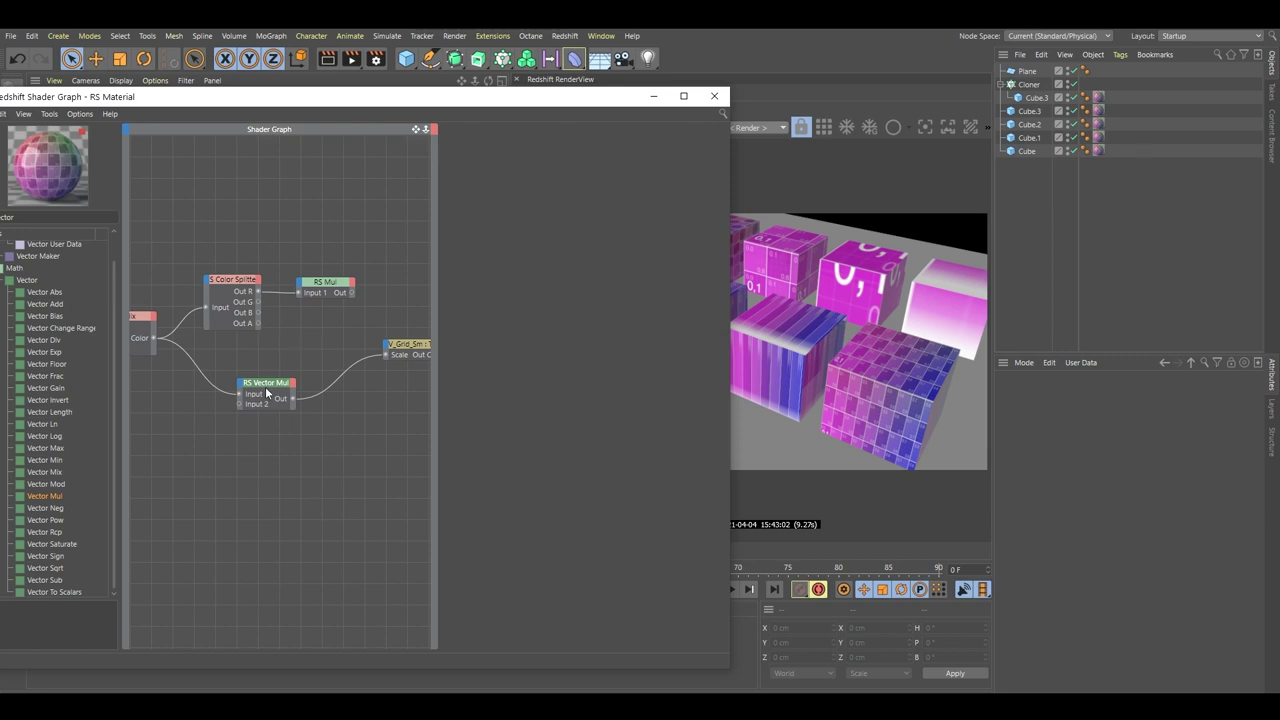
left_click_drag(260, 404, 260, 427)
left_click(288, 362)
left_click(232, 288)
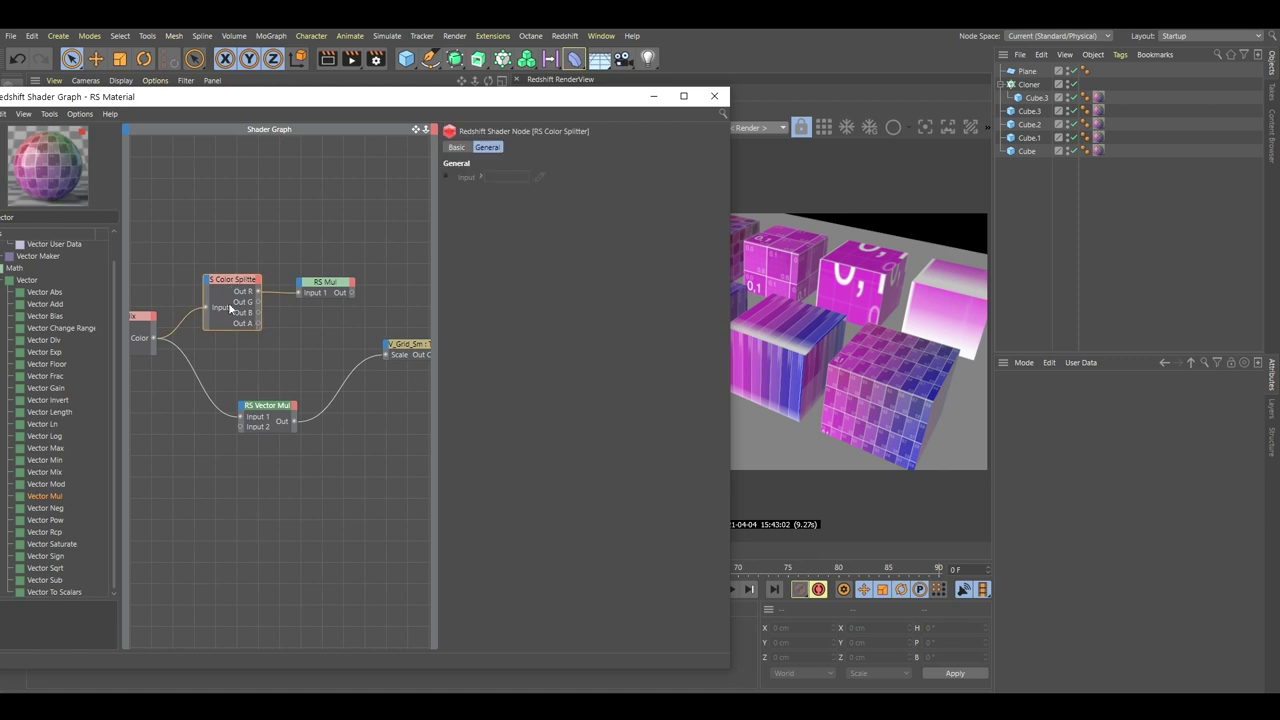
left_click(290, 338)
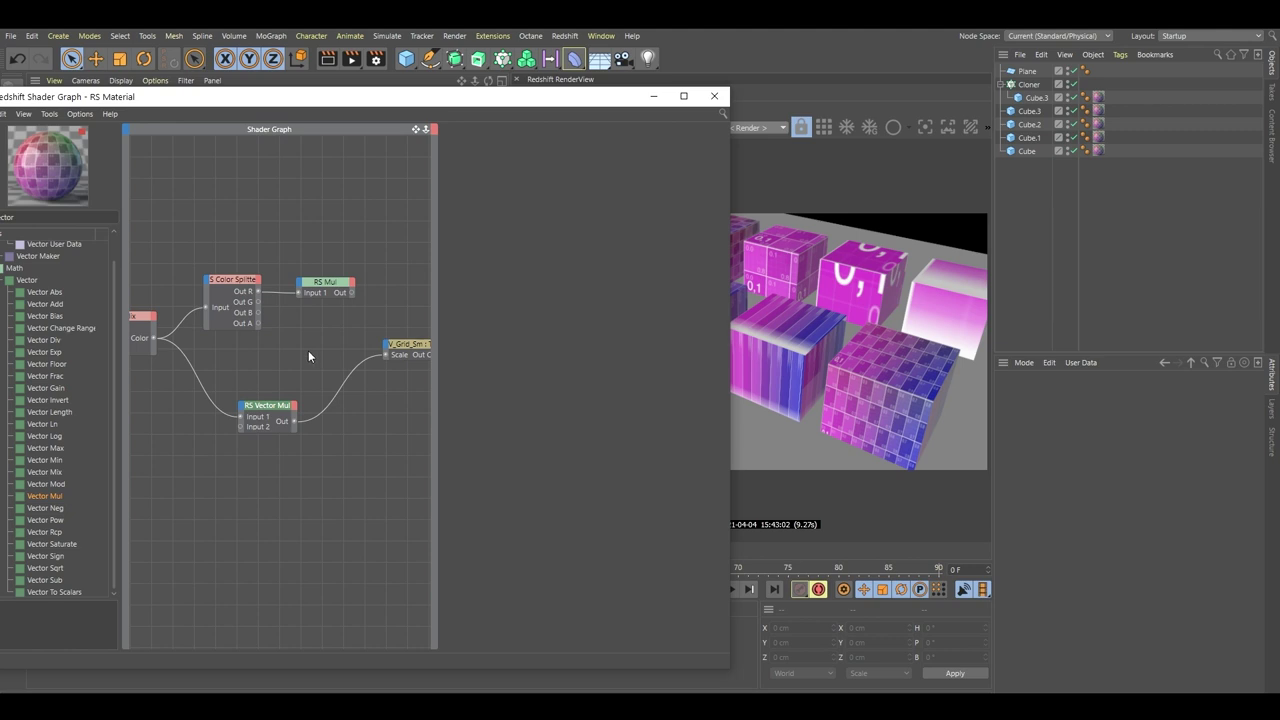
left_click_drag(376, 97, 416, 92)
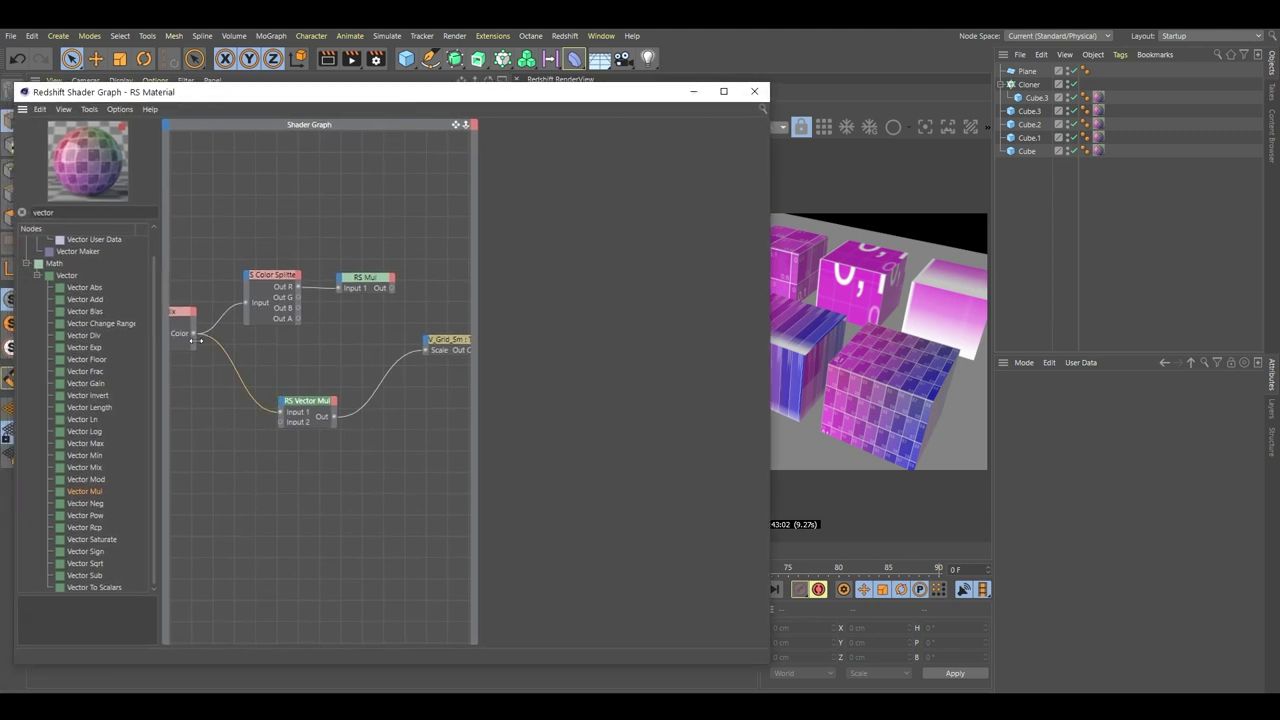
Add a Vector Maker node below RS Mul and connect the Color Splitter's Out G to its X and Y inputs.
scroll(150, 268, "up", 1)
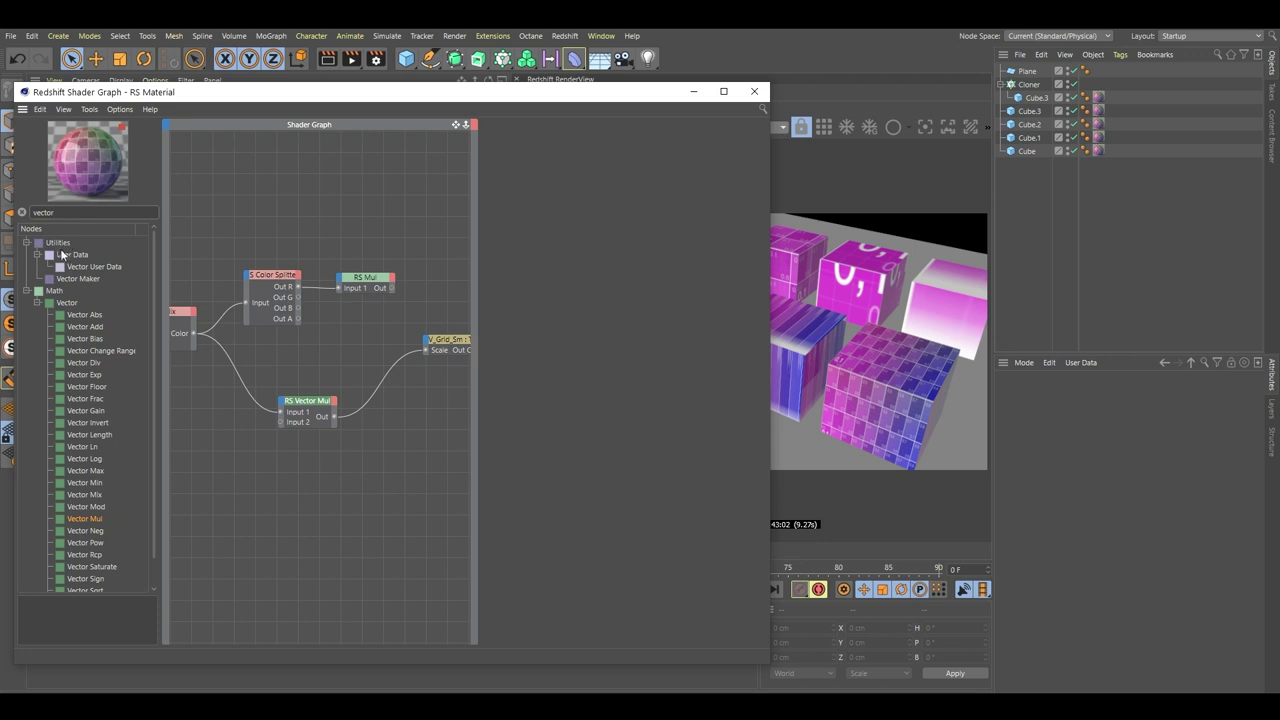
left_click_drag(64, 280, 356, 318)
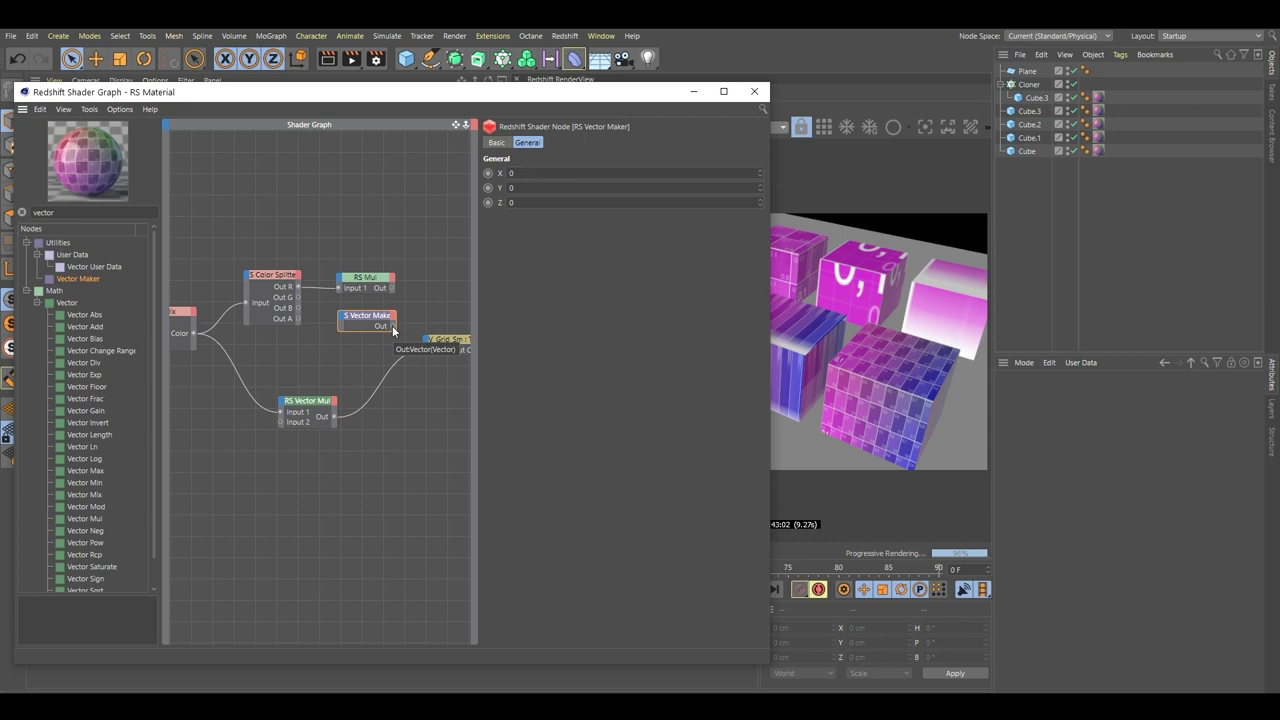
left_click(339, 321)
left_click(341, 319)
left_click(343, 318)
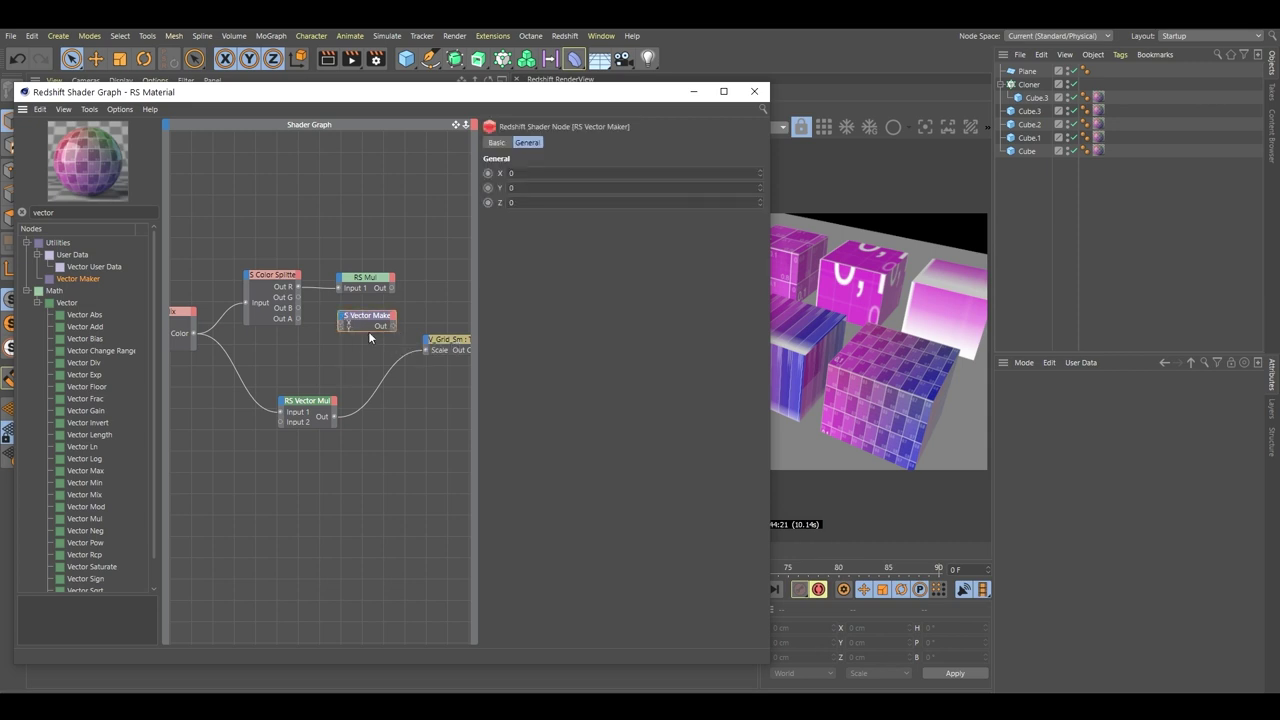
left_click(371, 329)
left_click_drag(342, 334, 298, 297)
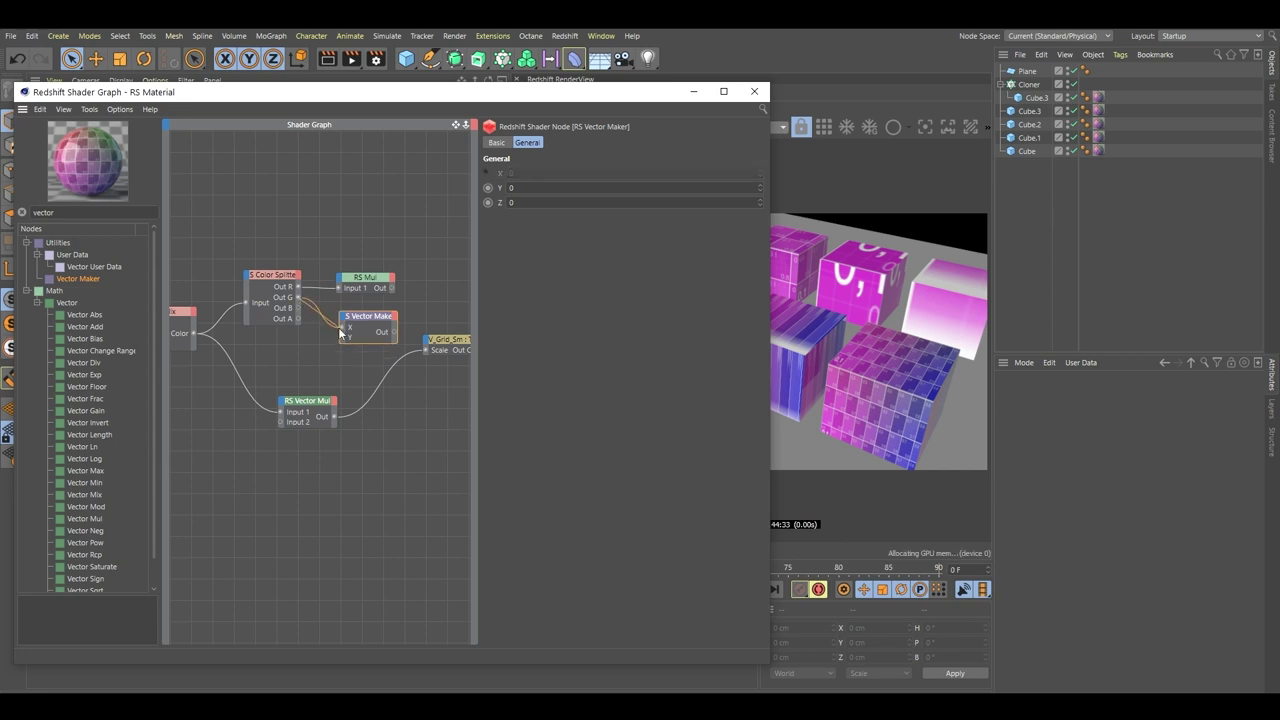
left_click_drag(342, 336, 298, 297)
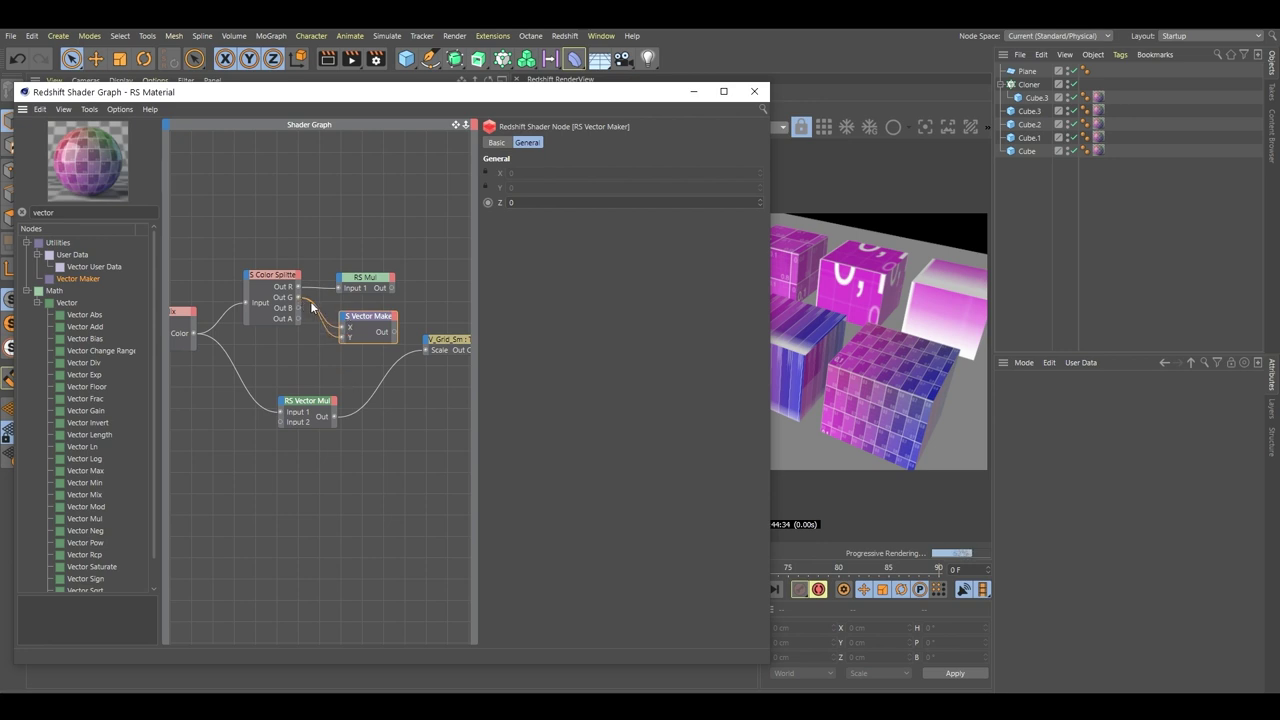
Connect the Vector Maker output to the texture's Scale input and check the rendered cubes.
left_click_drag(397, 331, 421, 356)
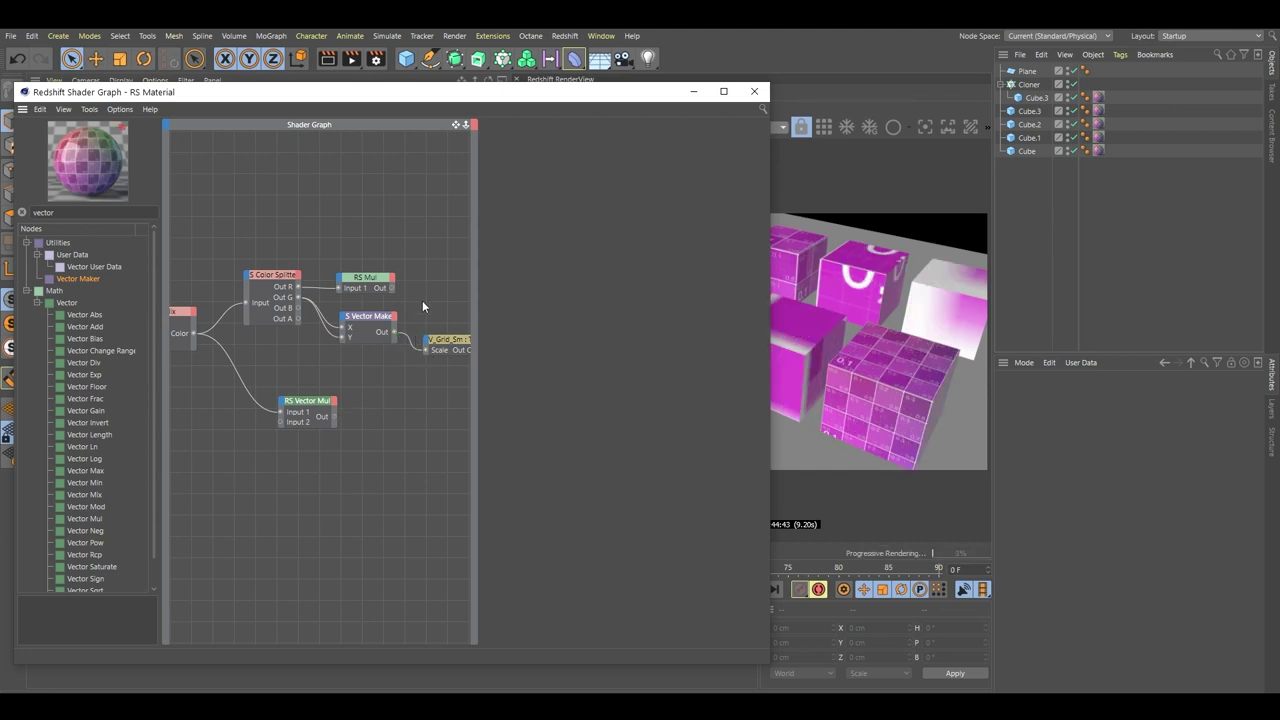
left_click_drag(546, 111, 353, 152)
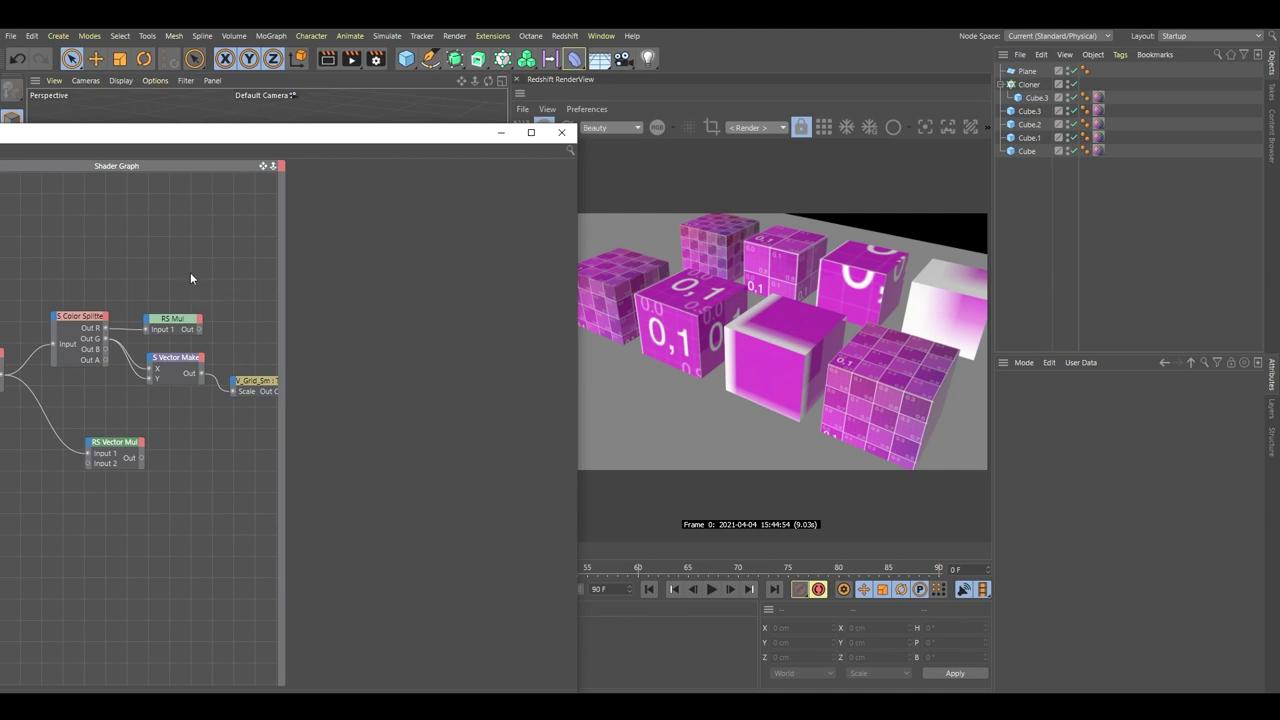
left_click_drag(224, 173, 375, 140)
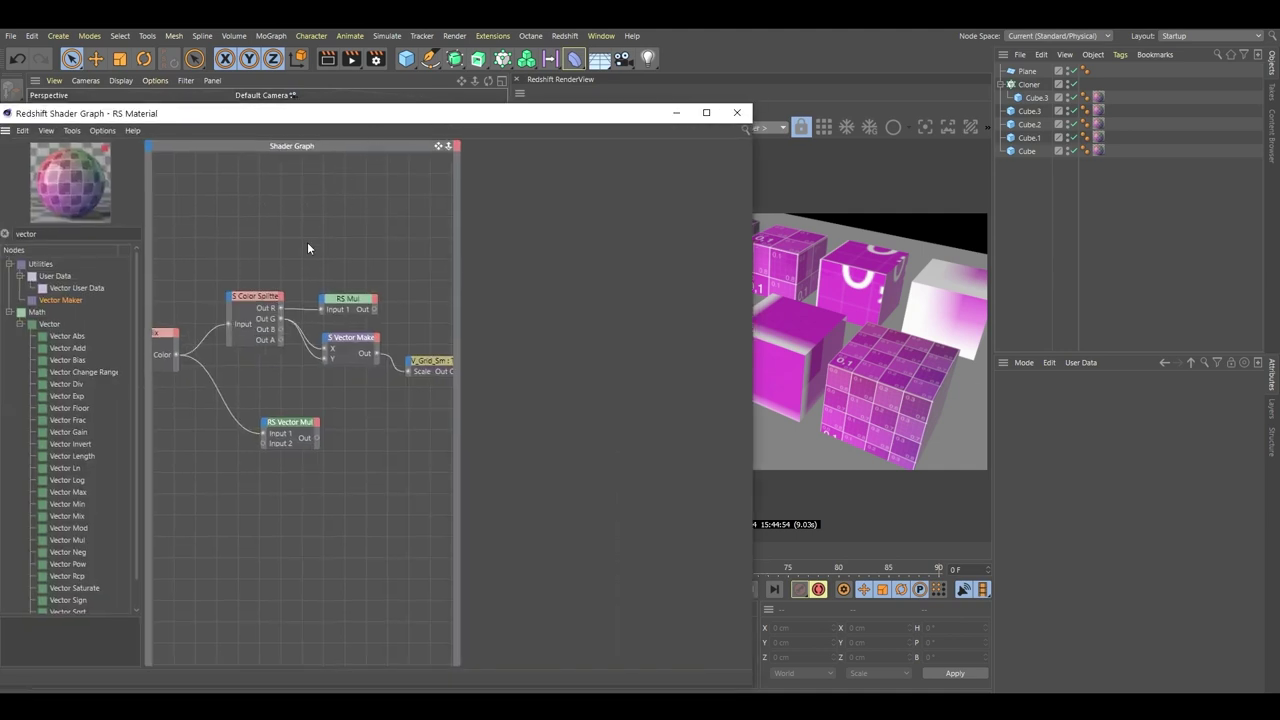
Maximize the shader graph window and show the whole node network.
middle_click_drag(314, 240, 346, 214, "alt")
right_click_drag(346, 214, 322, 218, "alt")
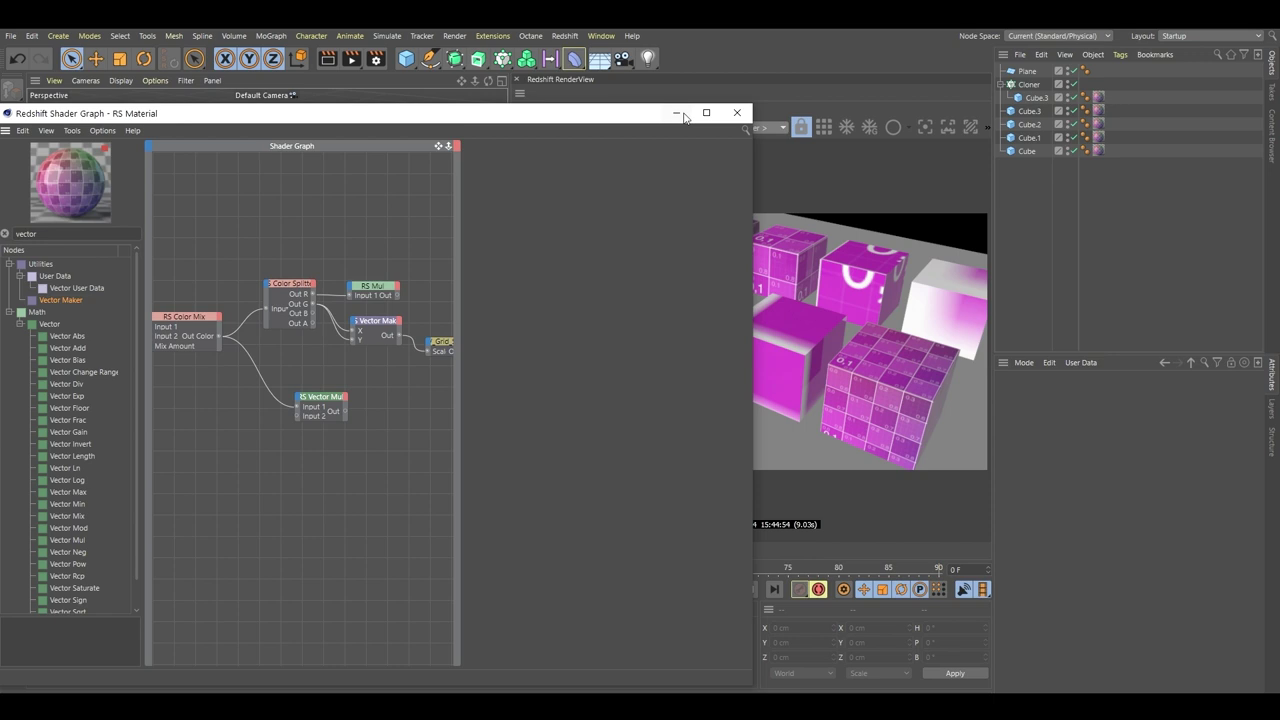
left_click(706, 112)
left_click_drag(1050, 360, 1098, 361)
middle_click_drag(862, 350, 748, 381, "alt")
scroll(748, 381, "up", 1)
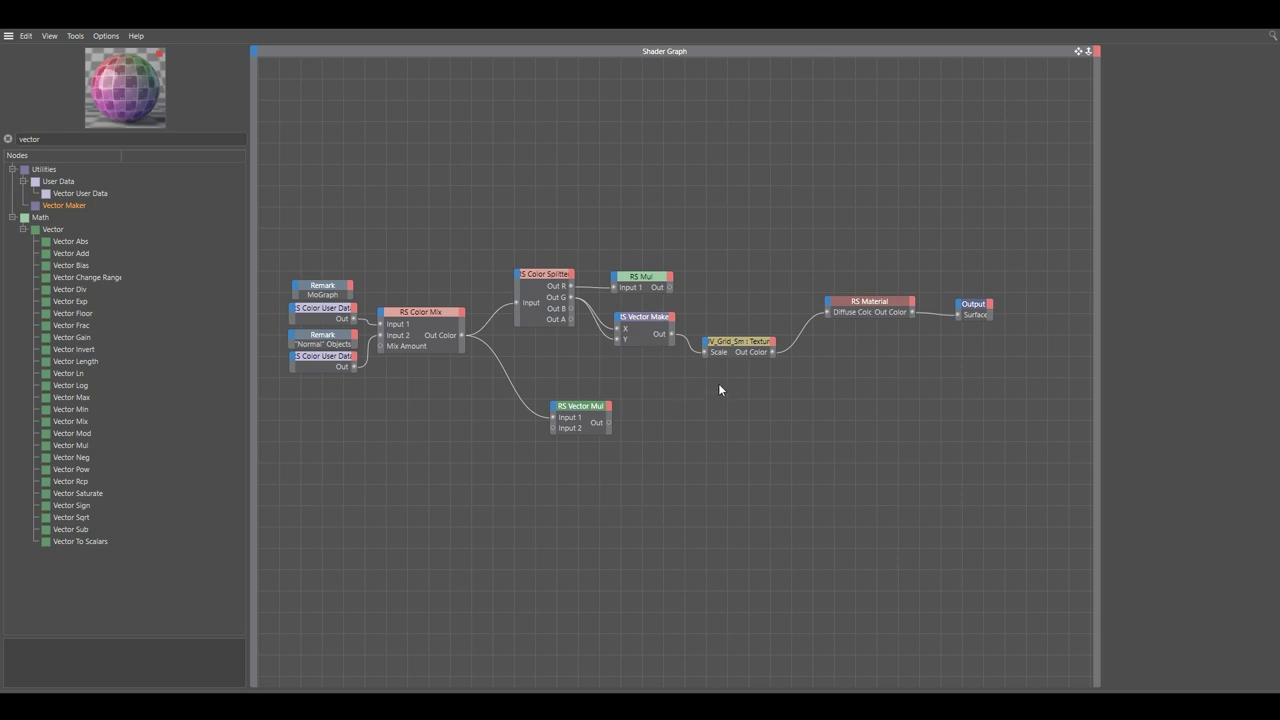
Spread out the graph by lowering the Vector Mul node and shifting the user data, remark and Color Mix nodes left.
left_click_drag(501, 241, 644, 361)
left_click(703, 252)
left_click_drag(580, 406, 568, 444)
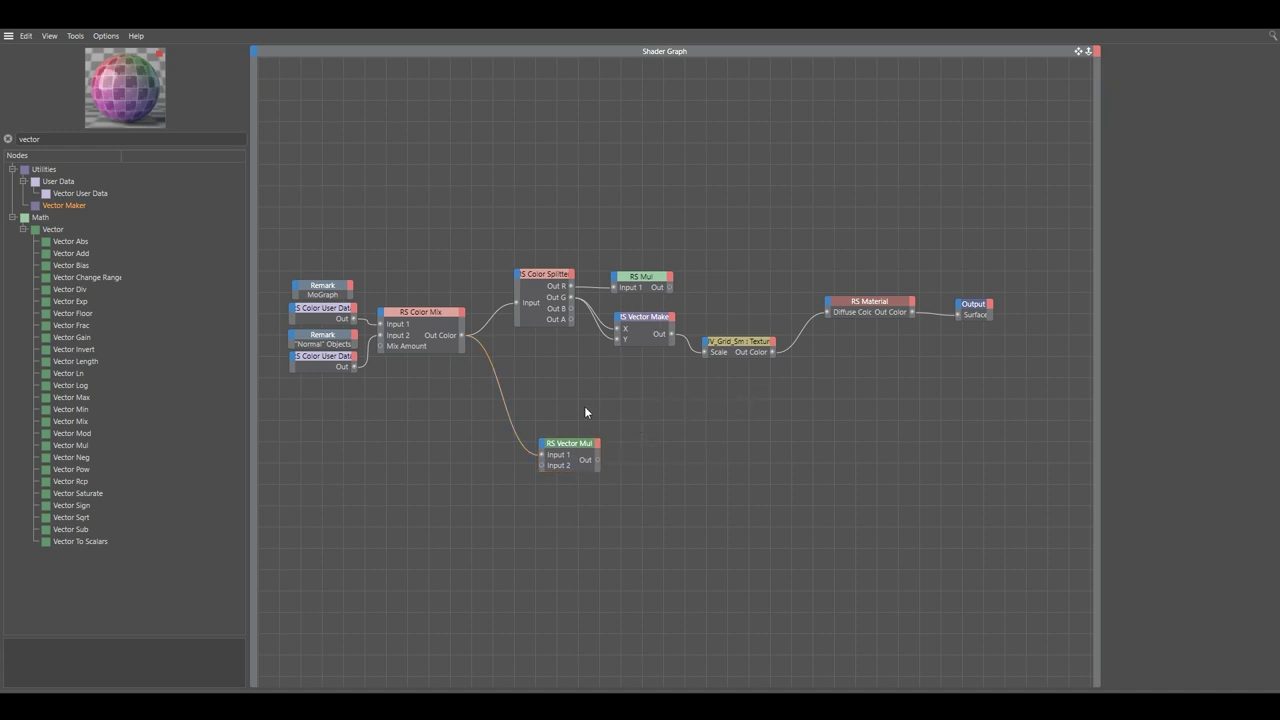
left_click_drag(456, 256, 364, 370)
left_click_drag(452, 311, 406, 315)
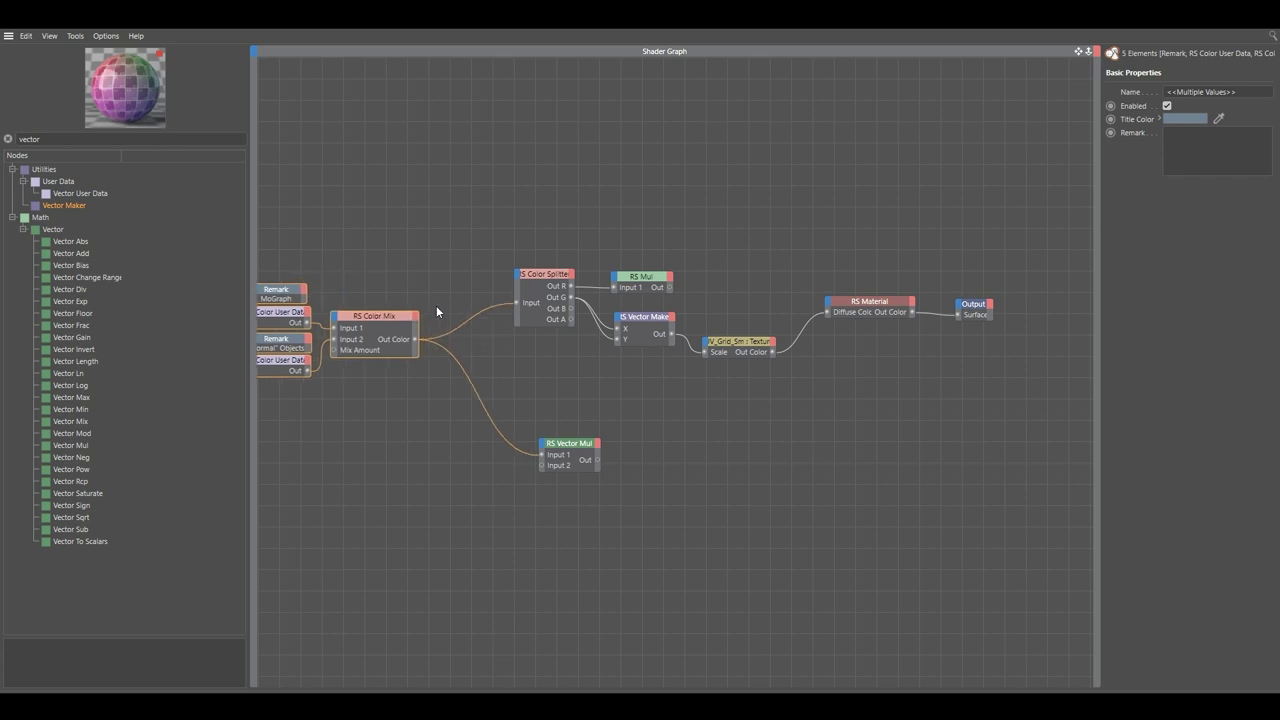
left_click(478, 290)
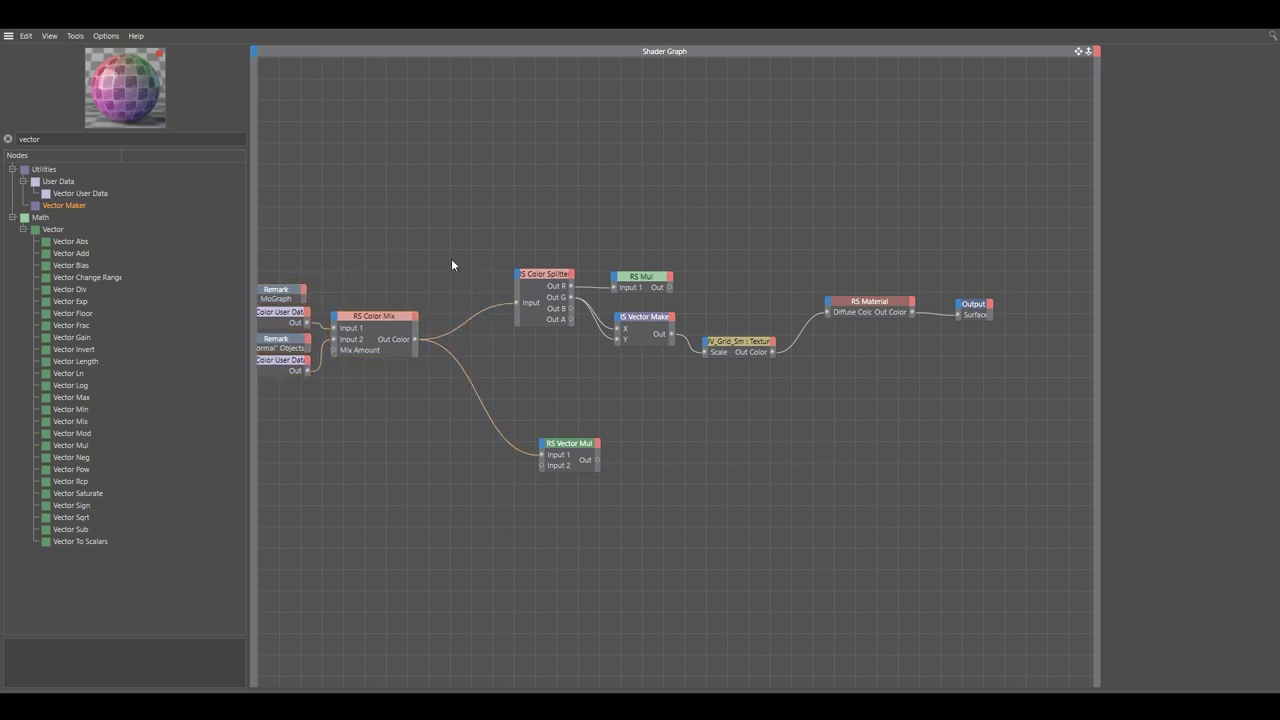
Find the Ramp node, add it above the Vector Mul node and connect the Color Mix output to its Input.
double_click(116, 140)
type("ramp")
left_click_drag(51, 181, 545, 373)
left_click(575, 383)
left_click(418, 341)
left_click(553, 370)
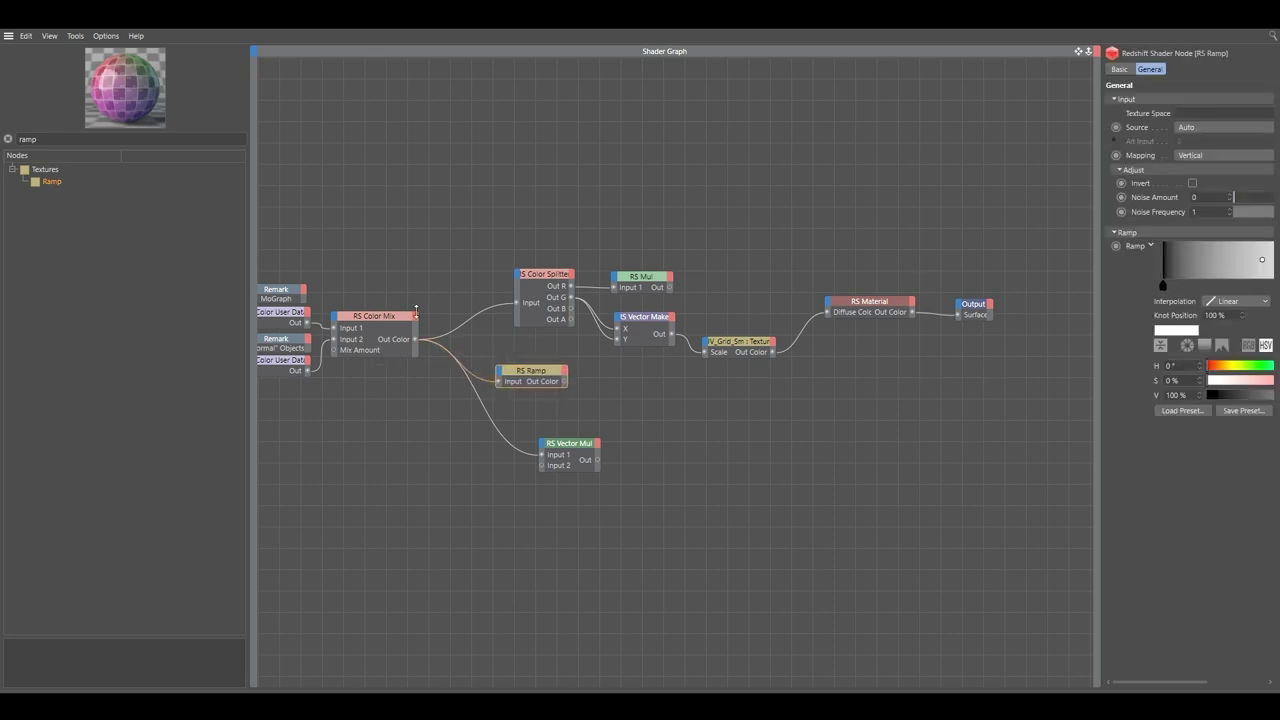
left_click(482, 359)
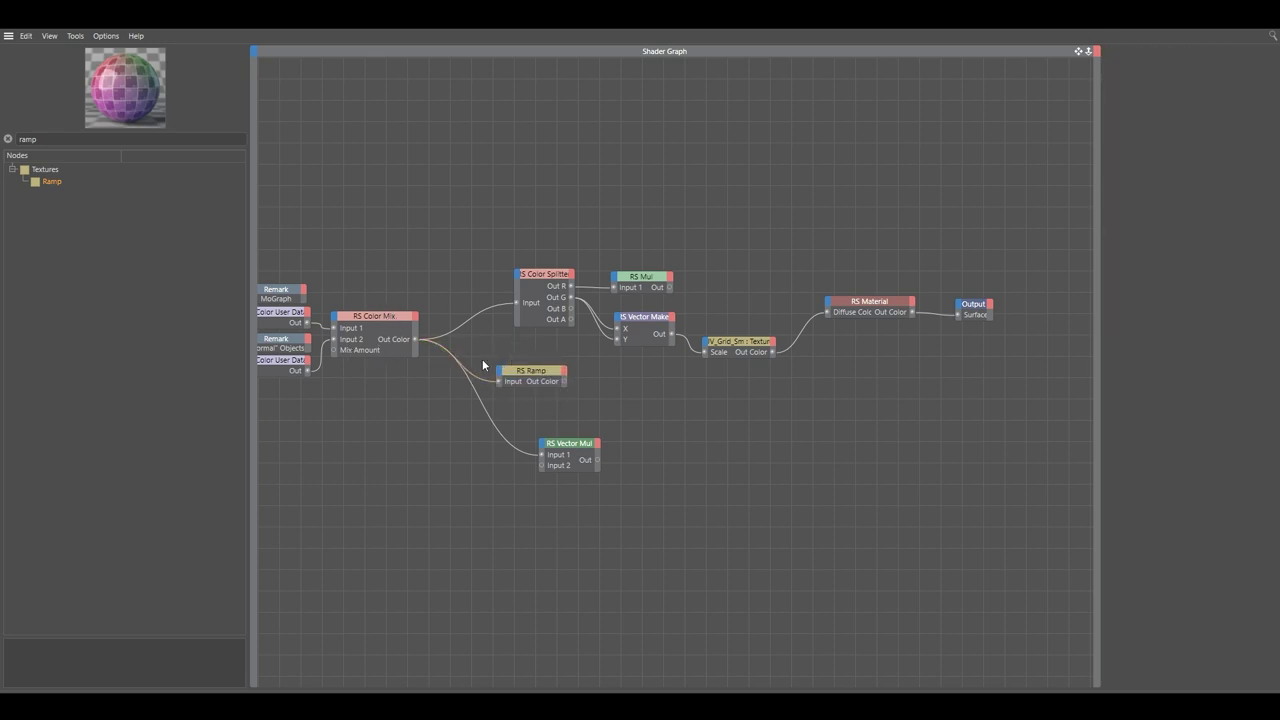
Copy the MoGraph remark above the Color Mix node, label it "Random Color Values" and widen it to fit the text.
left_click_drag(277, 293, 386, 294)
left_click_drag(386, 294, 384, 298, "ctrl")
double_click(1190, 111)
type("Random Color")
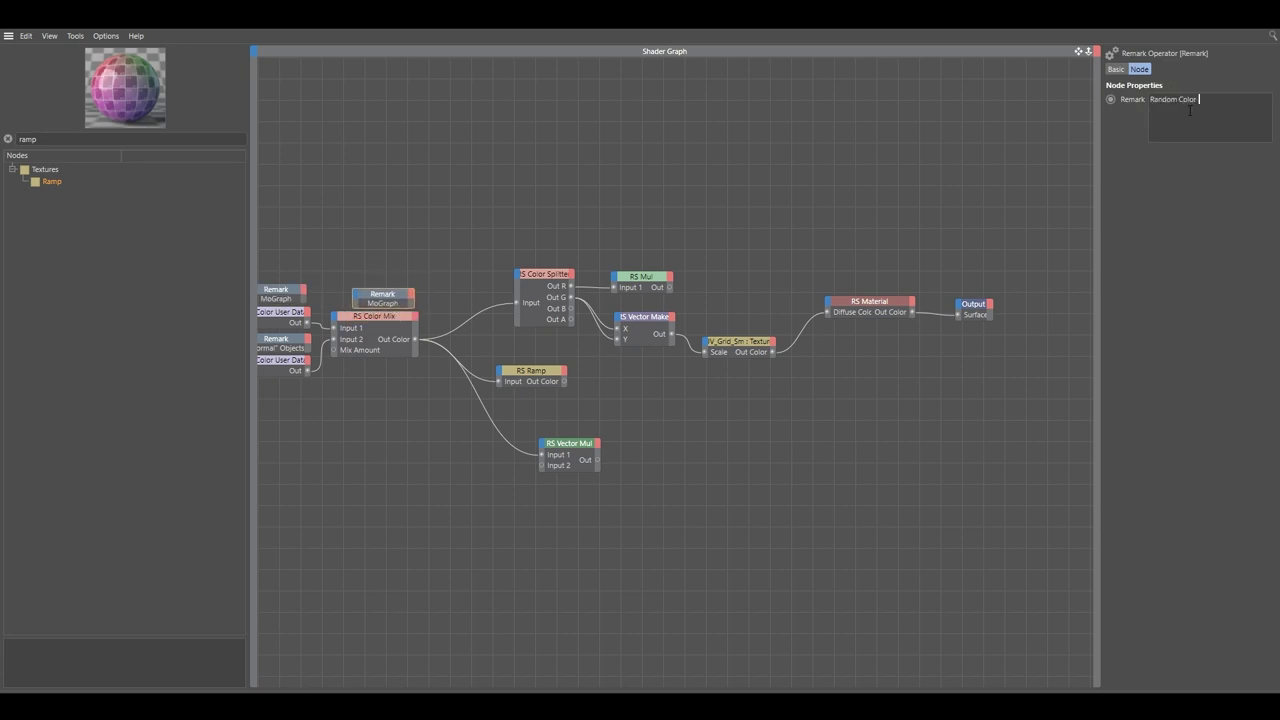
left_click(407, 282)
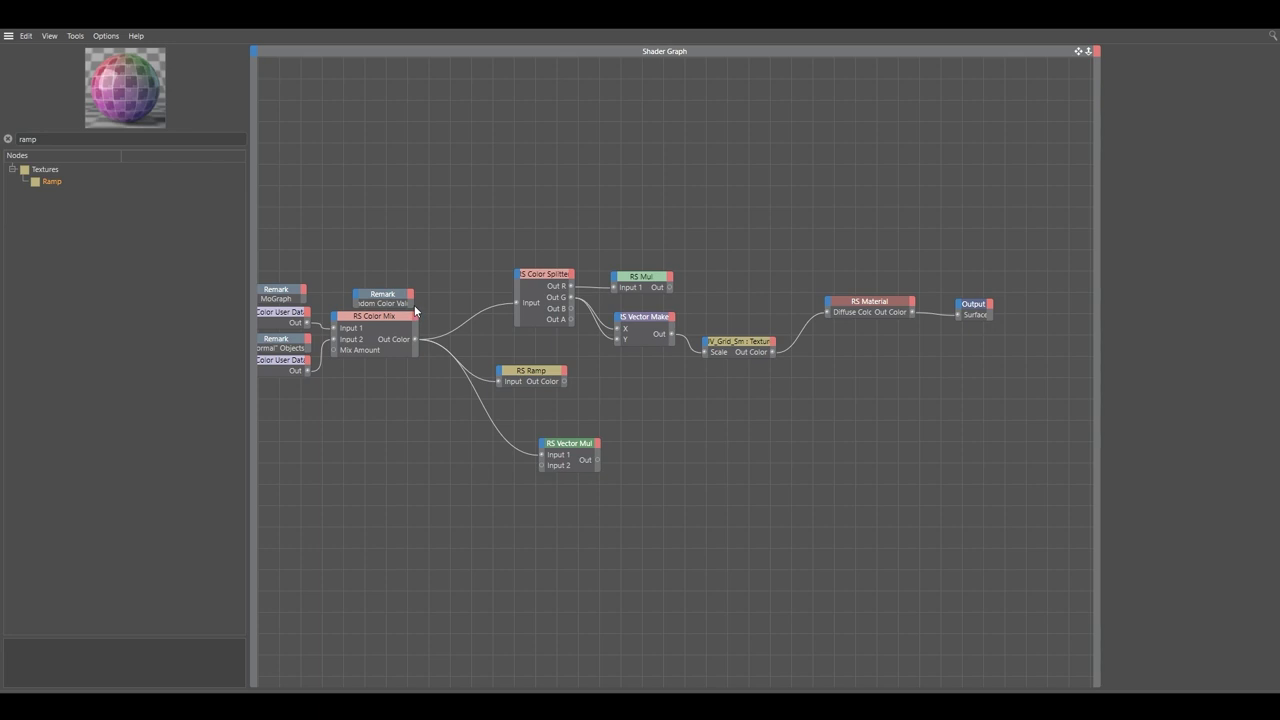
left_click_drag(412, 303, 419, 303)
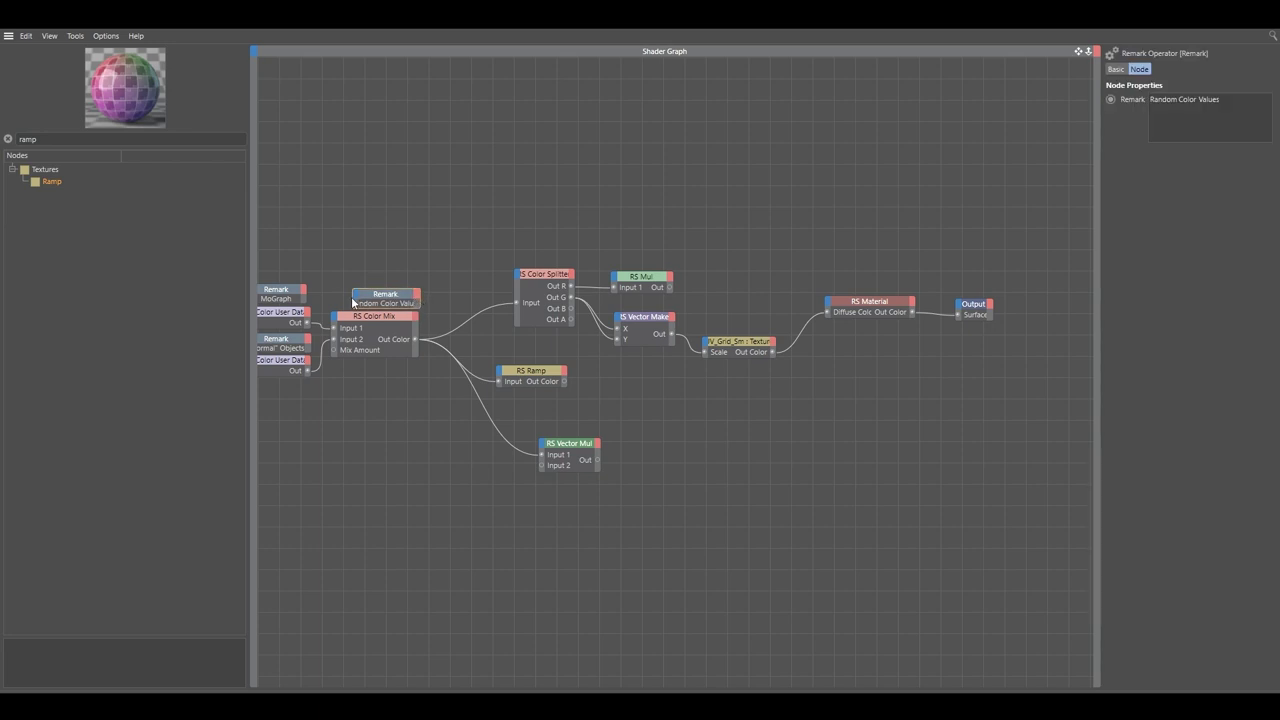
left_click_drag(354, 303, 332, 302)
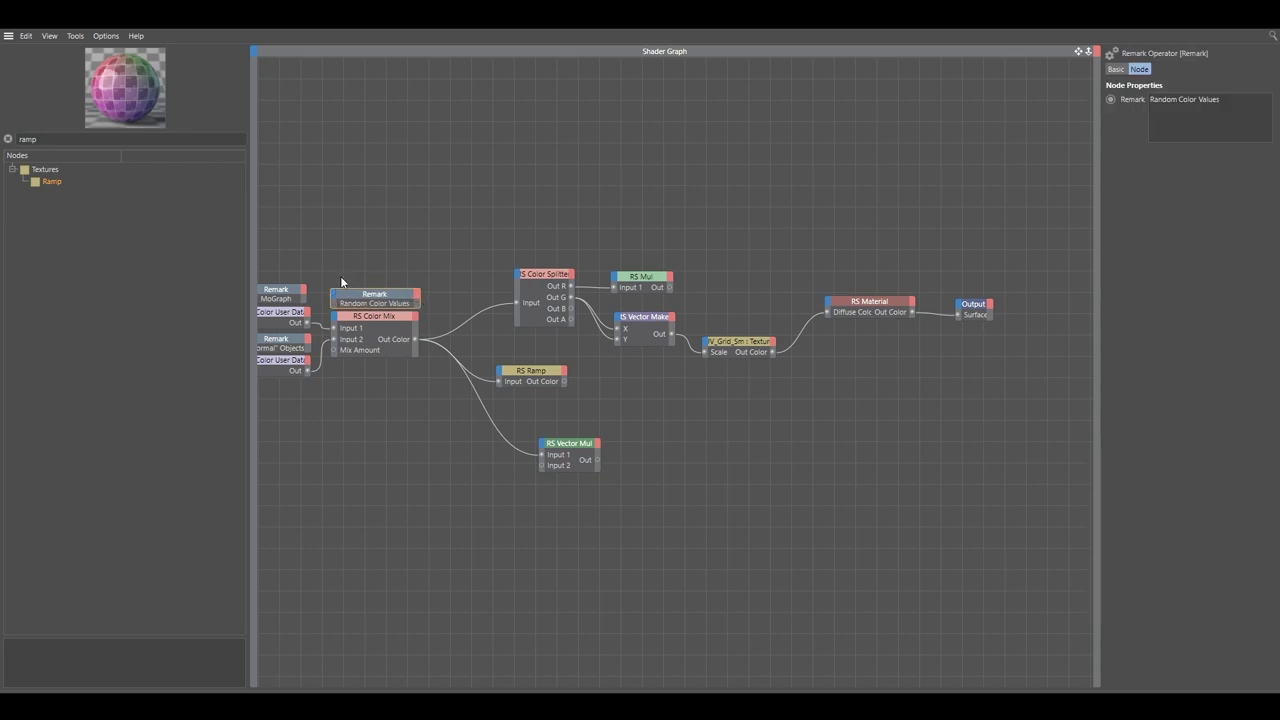
Lower the Ramp node slightly and place a copied remark above it reading "Range of Randomness".
left_click(508, 381)
left_click_drag(508, 381, 525, 381)
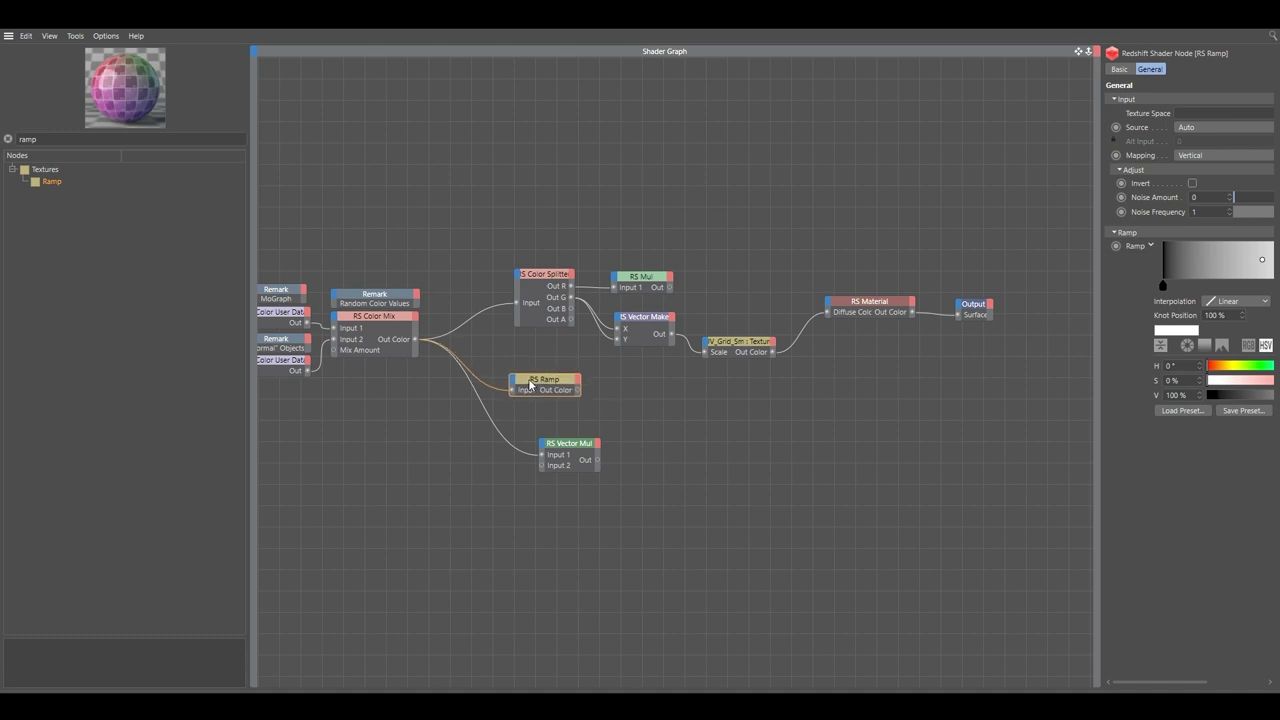
left_click(540, 351)
left_click_drag(378, 299, 549, 354, "ctrl")
triple_click(1250, 106)
type("Range of Randomness")
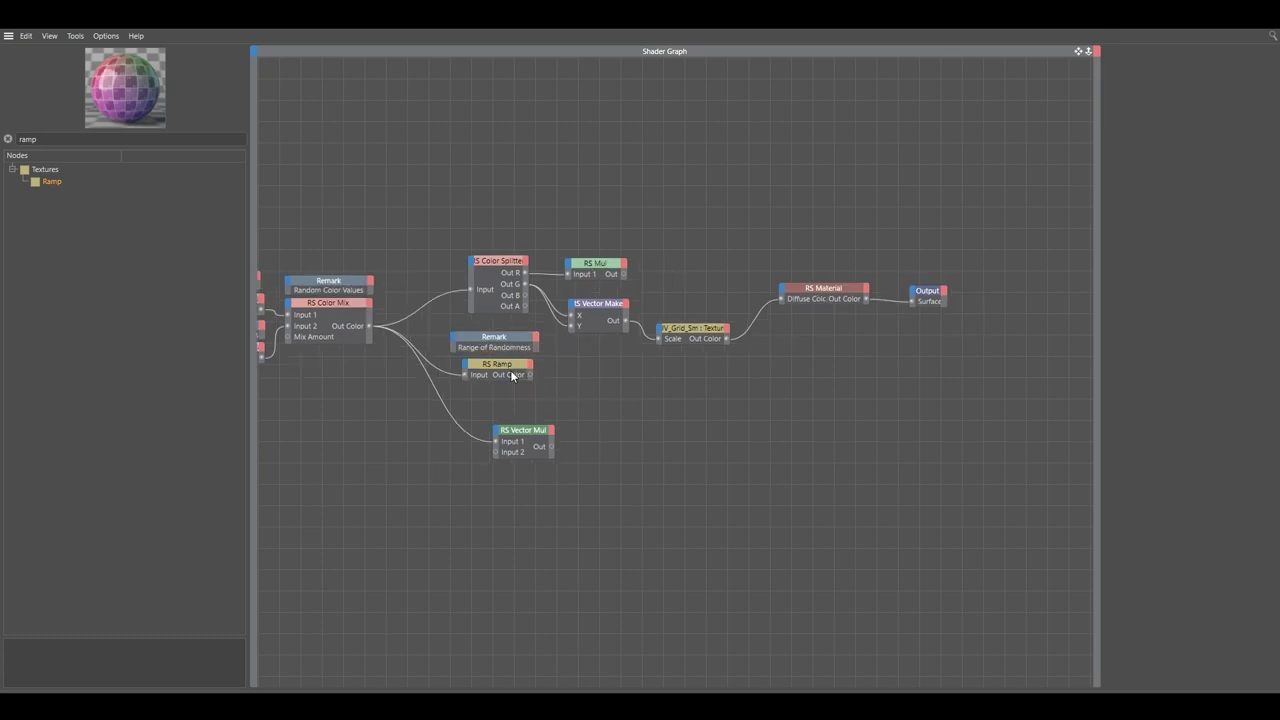
Shift the Mul, Vector Maker, texture, material and output nodes right and nudge the Color Splitter into line.
middle_click_drag(571, 364, 544, 374)
left_click_drag(957, 229, 560, 397)
left_click_drag(584, 276, 654, 265)
left_click(692, 236)
left_click_drag(473, 271, 483, 268)
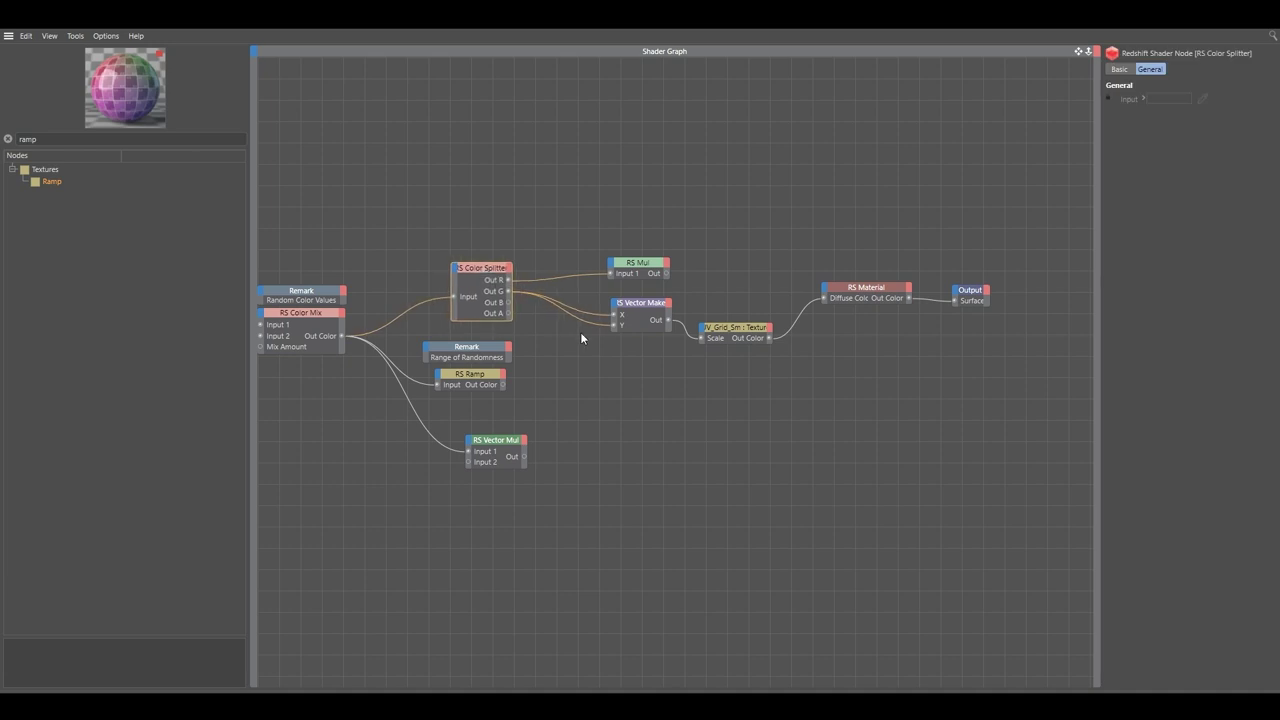
left_click(581, 338)
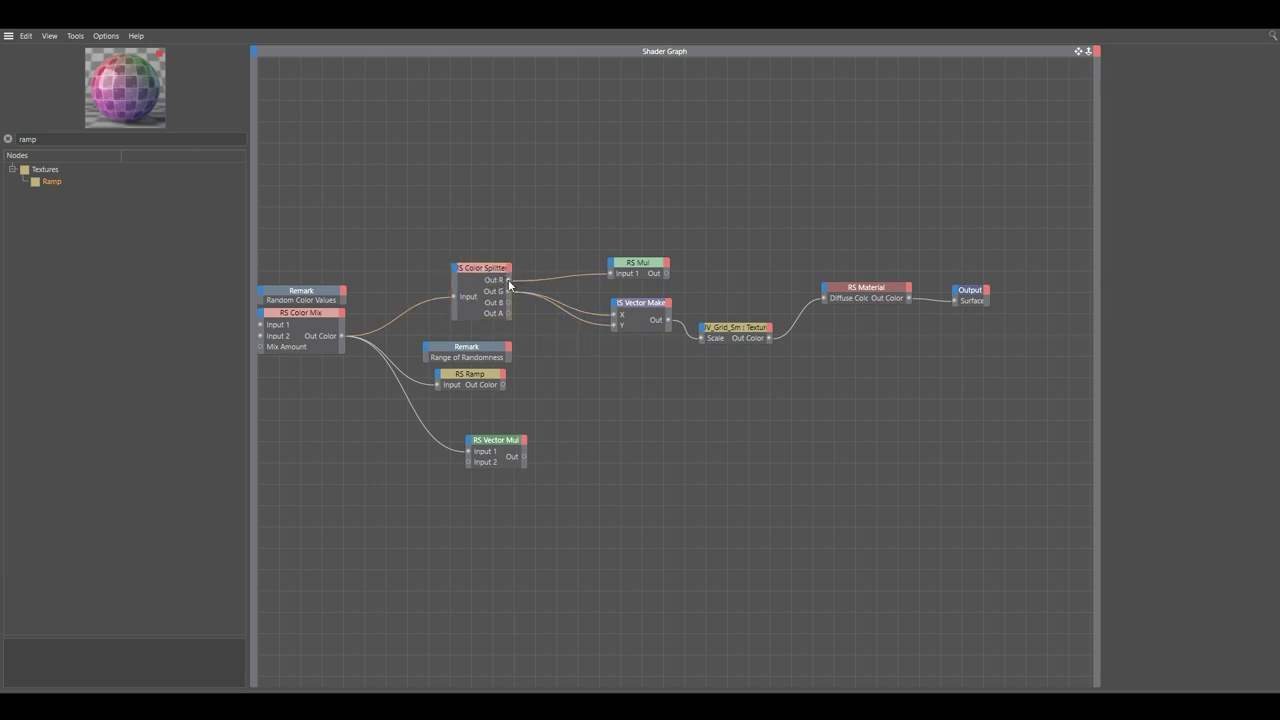
Find the Vector Length node, add it beside the Ramp and connect the Ramp's Out Color to its Input.
left_click(104, 137)
type("length")
left_click_drag(64, 194, 567, 382)
left_click(621, 408)
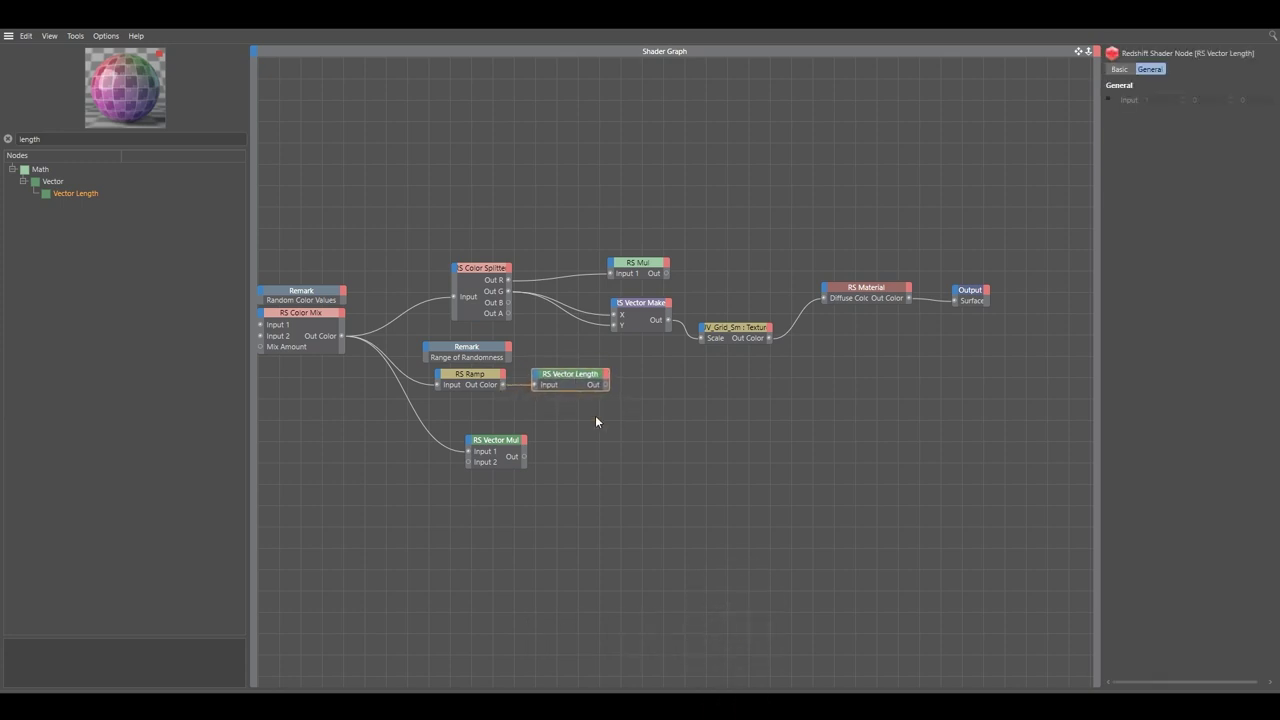
left_click(595, 415)
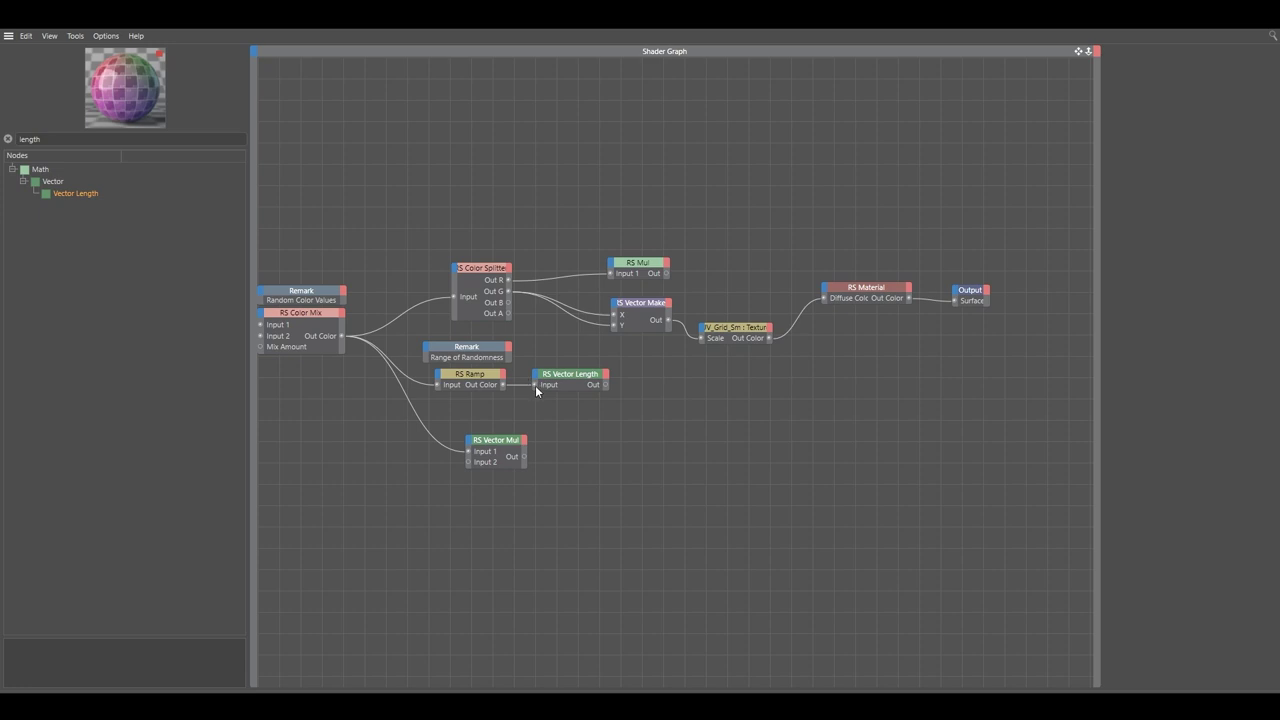
Move the Vector Maker and its downstream nodes lower right and connect Vector Length's Out to the Vector Maker's X and Y.
left_click_drag(1007, 377, 686, 336)
left_click(658, 401)
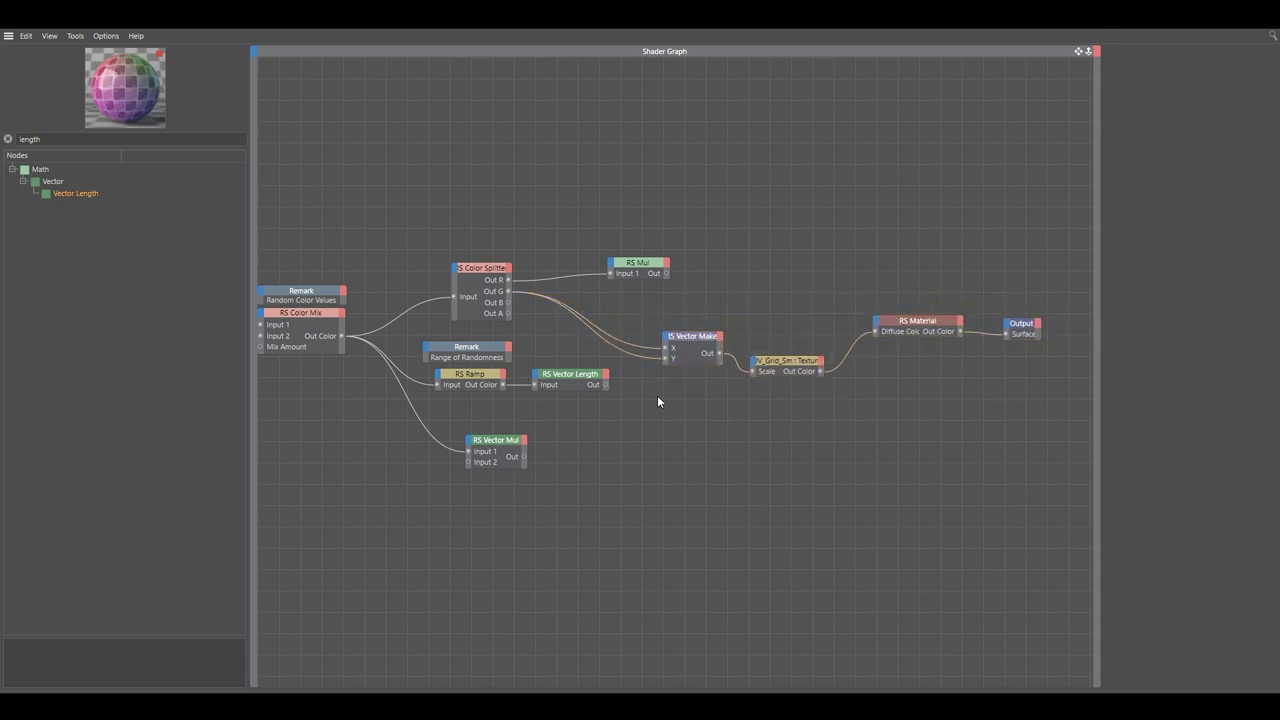
left_click_drag(606, 385, 666, 360)
left_click_drag(621, 397, 604, 385)
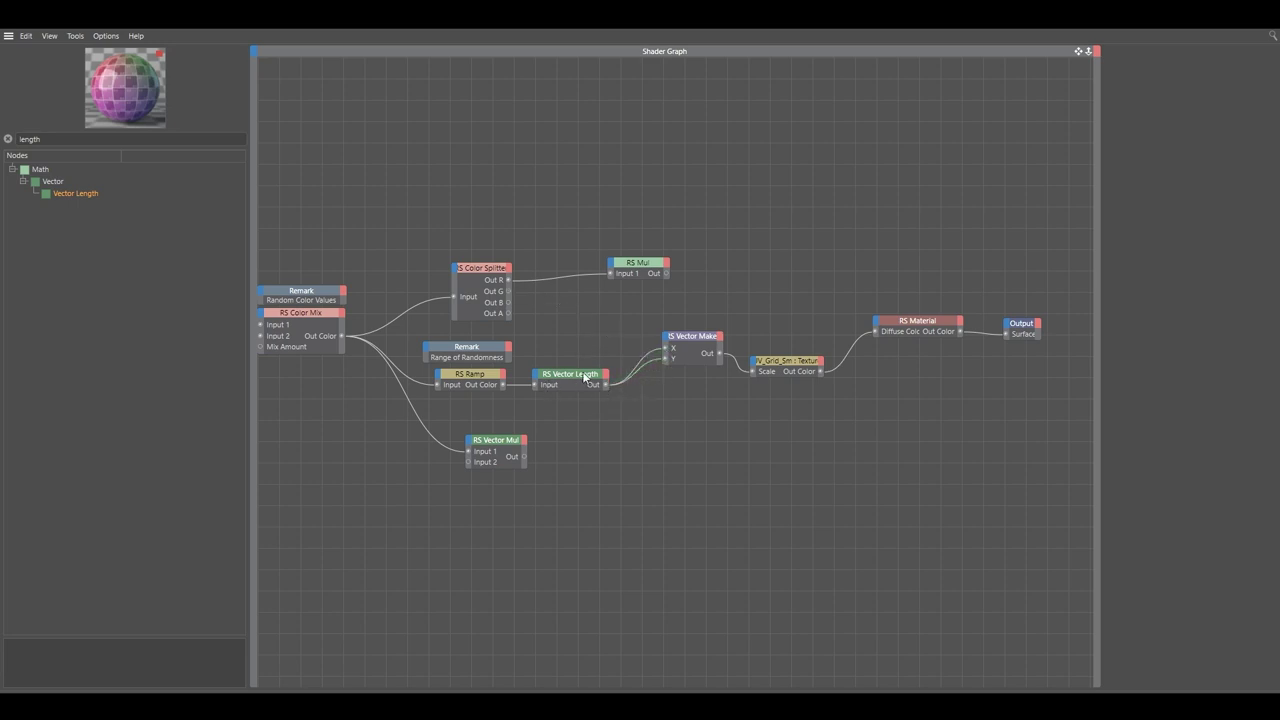
Line up the Vector Maker, texture, material and output nodes with the Vector Length node.
left_click_drag(699, 340, 692, 364)
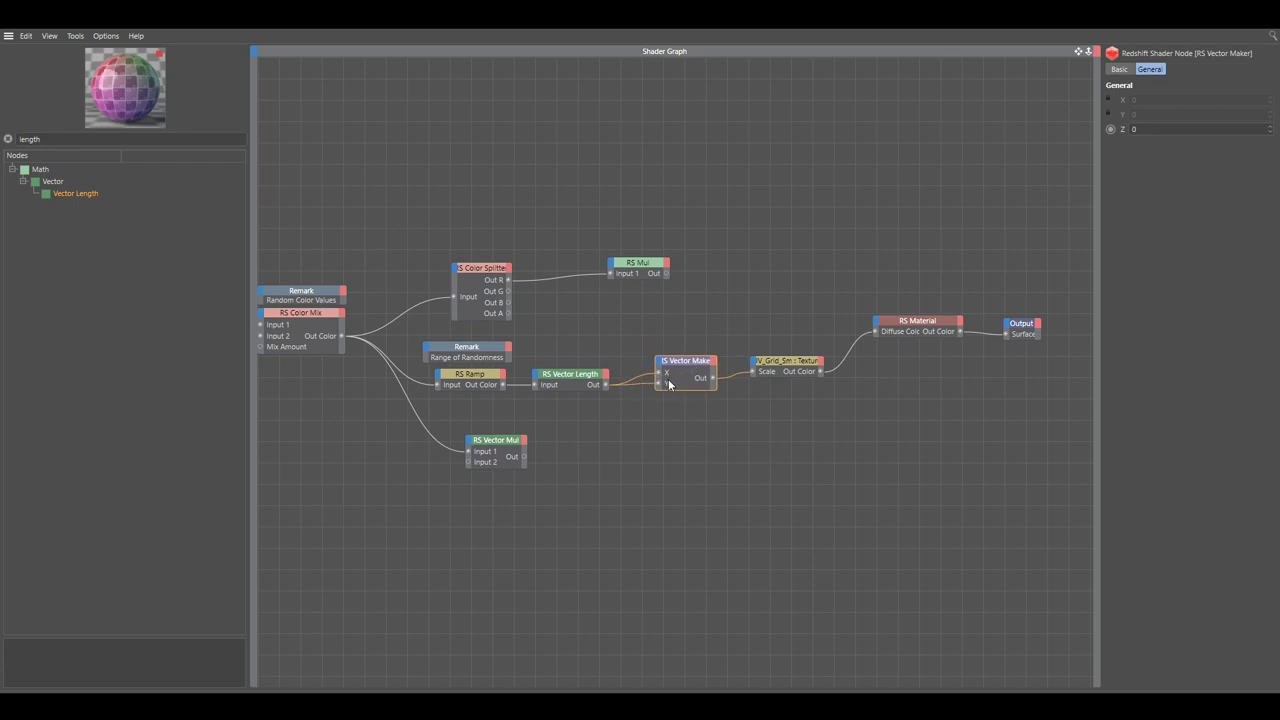
left_click_drag(800, 294, 1012, 406)
left_click_drag(940, 325, 946, 332)
left_click(878, 312)
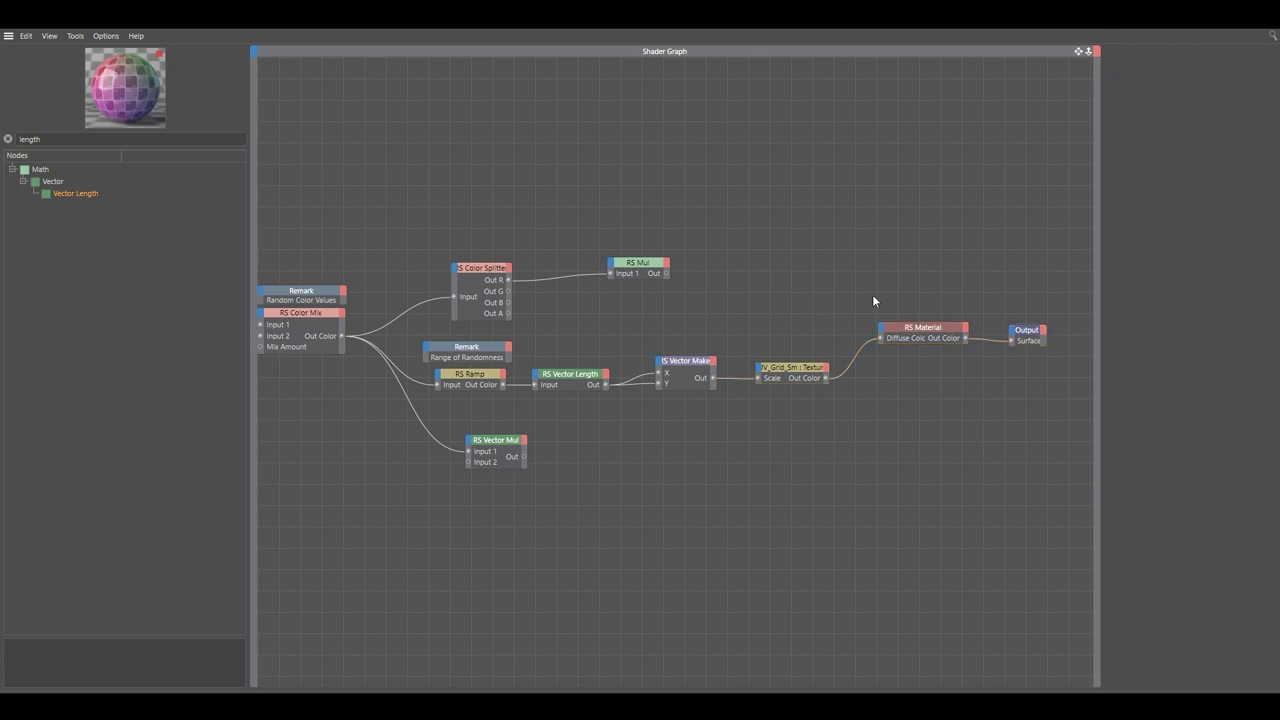
Restore the shader graph window beside the render and show the Ramp node's settings in a widened attribute area.
left_click_drag(948, 29, 299, 98)
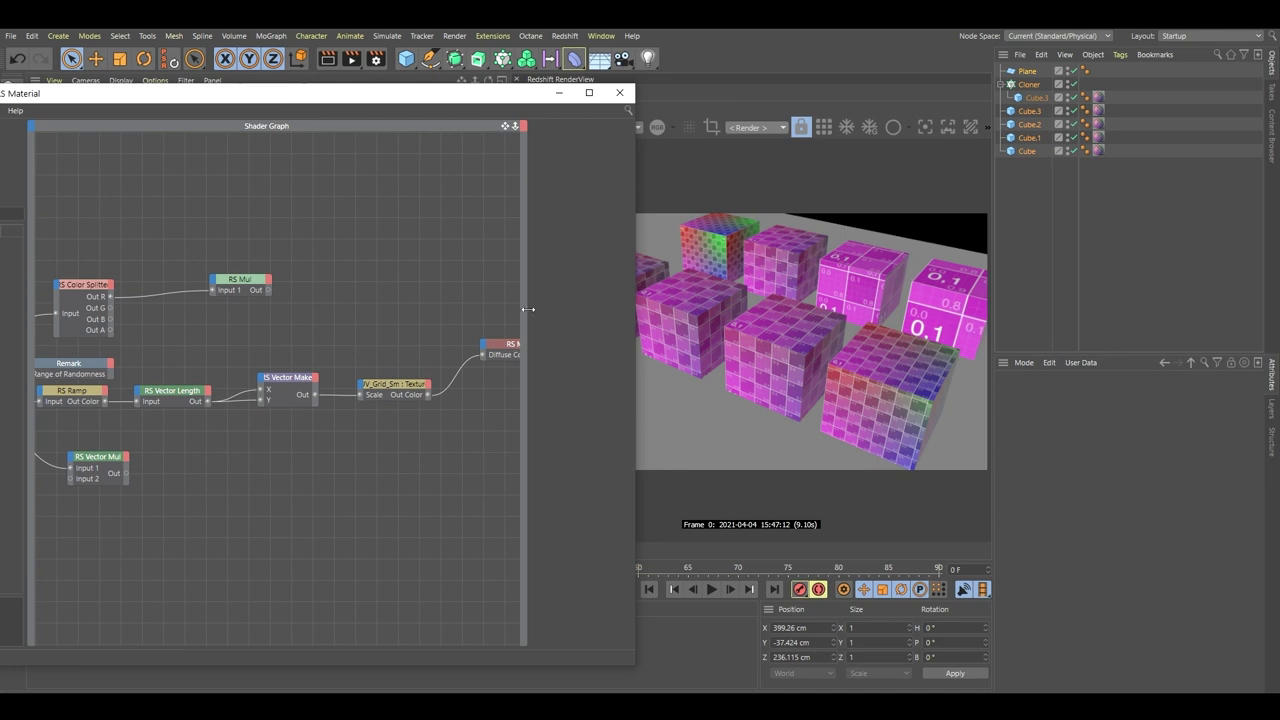
left_click(78, 395)
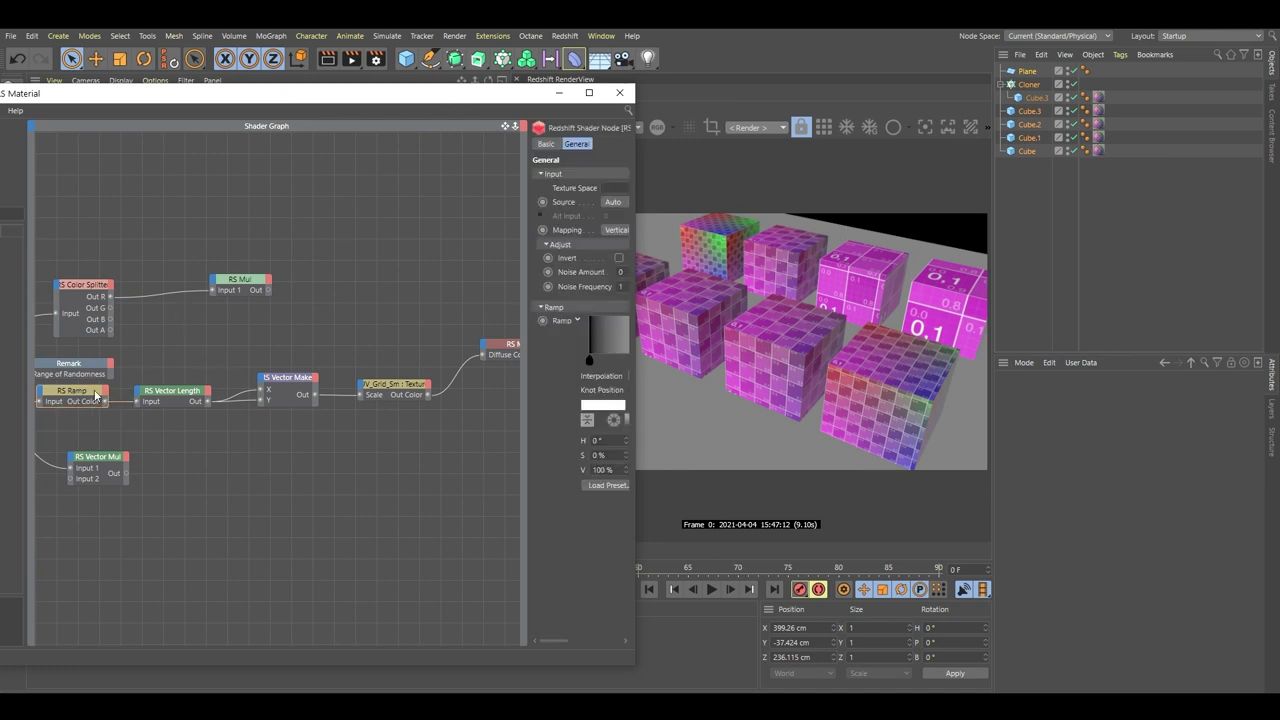
left_click_drag(528, 423, 335, 432)
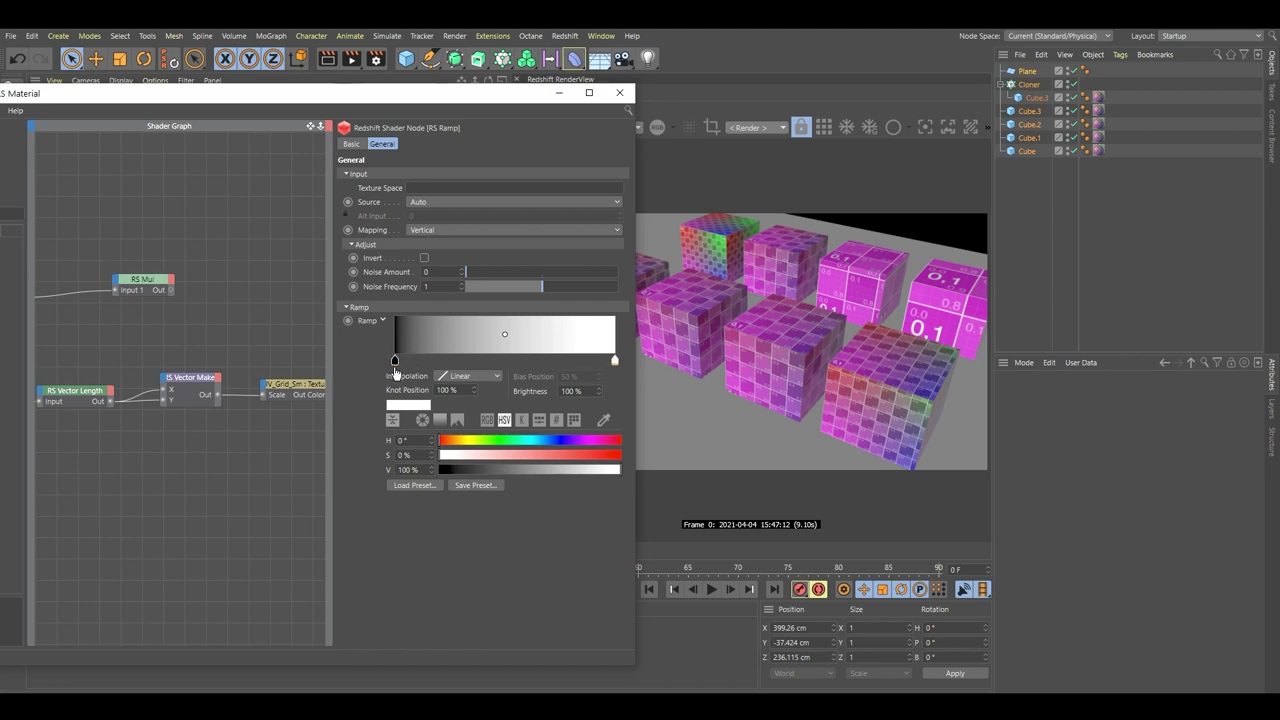
Try the ramp's black knot at 100% value and return it to black.
left_click(395, 361)
left_click_drag(588, 469, 748, 470)
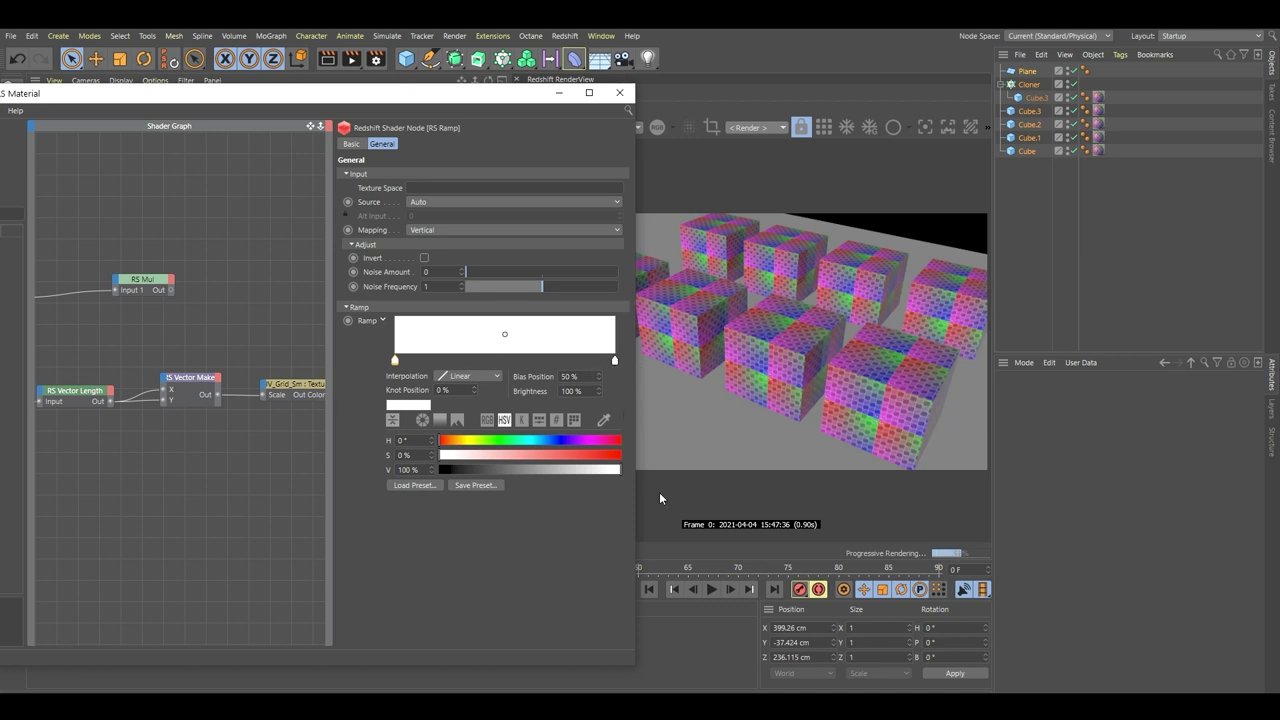
left_click_drag(604, 475, 309, 477)
Try the ramp's white knot at 0%, 2% and 58% value and return it to 100%.
left_click(612, 360)
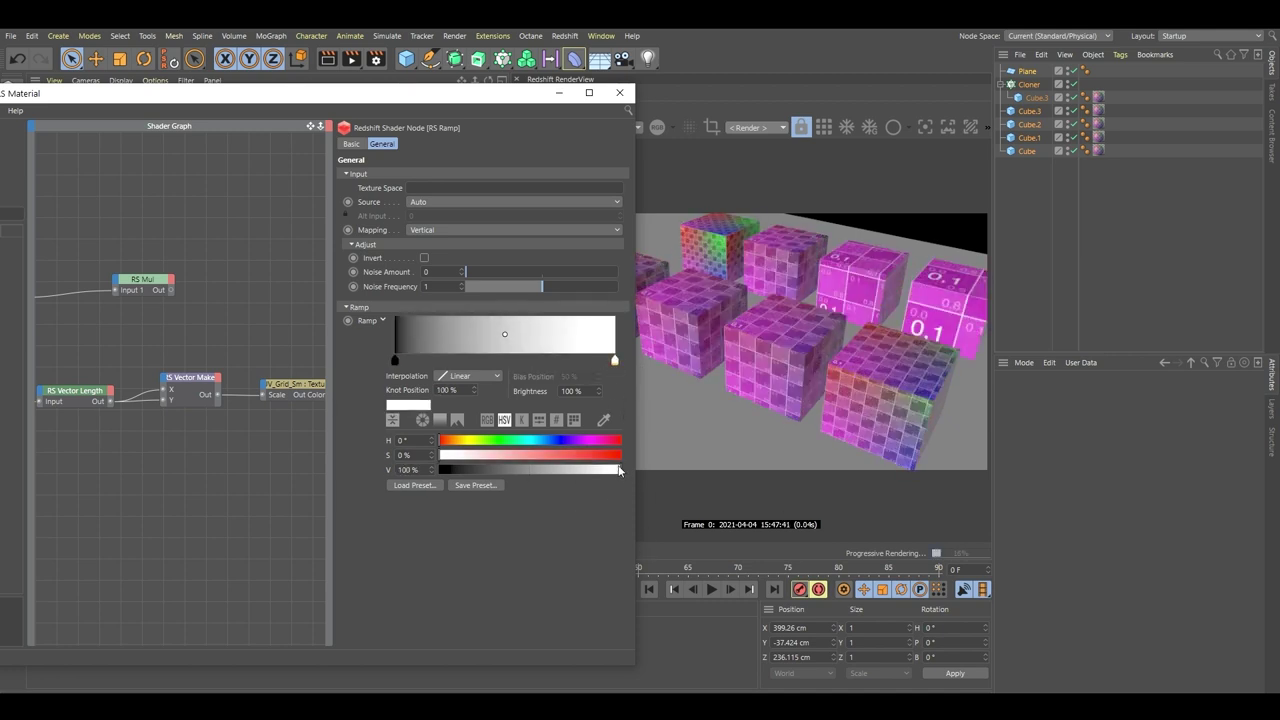
left_click_drag(618, 470, 402, 470)
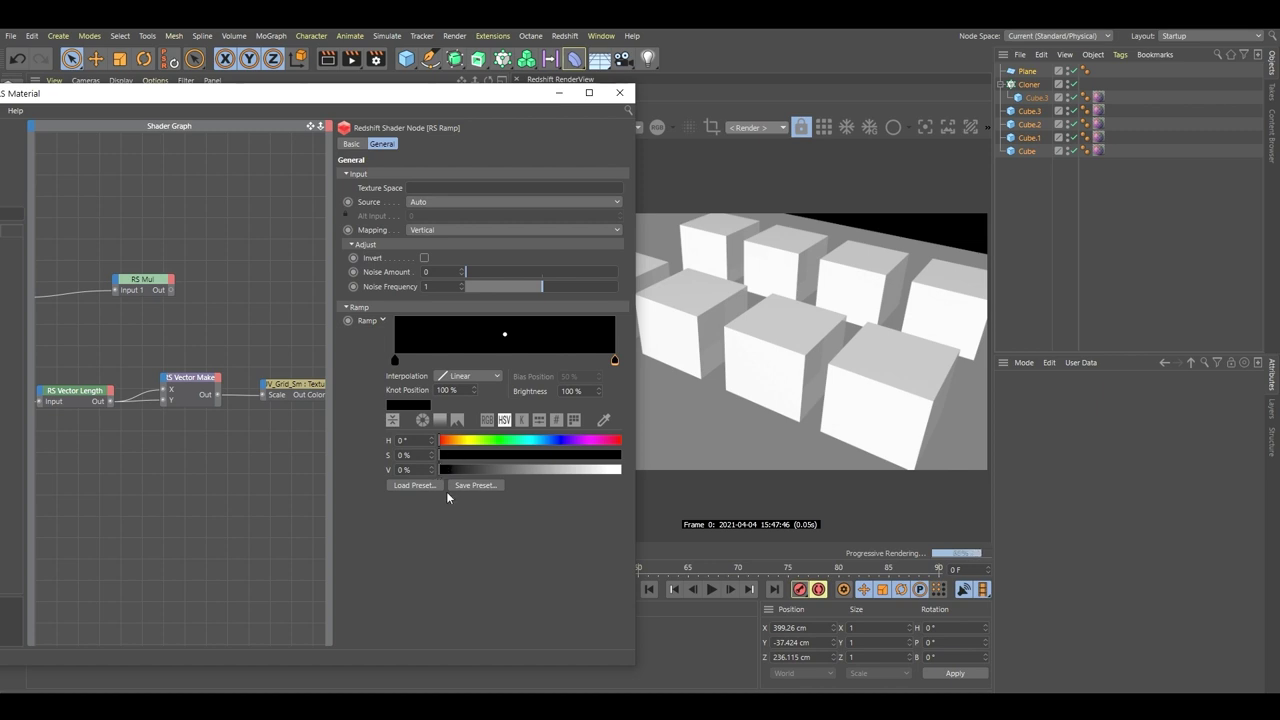
left_click(443, 470)
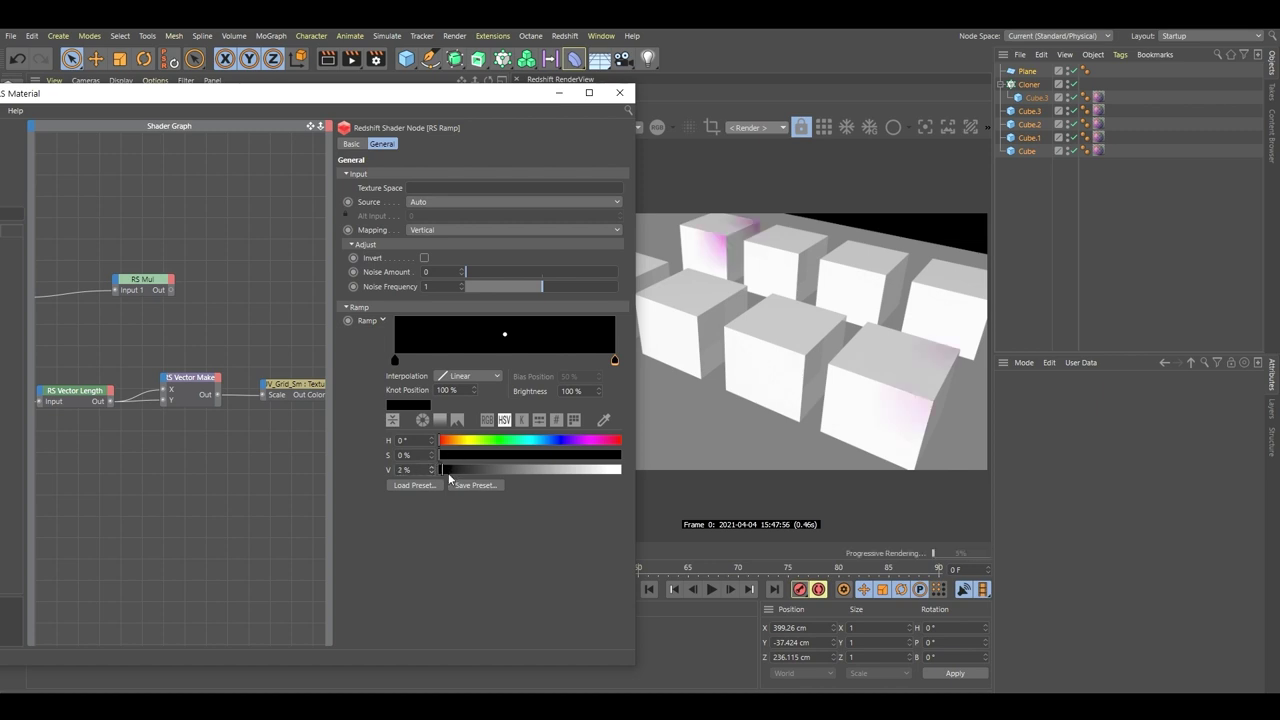
left_click_drag(443, 470, 545, 470)
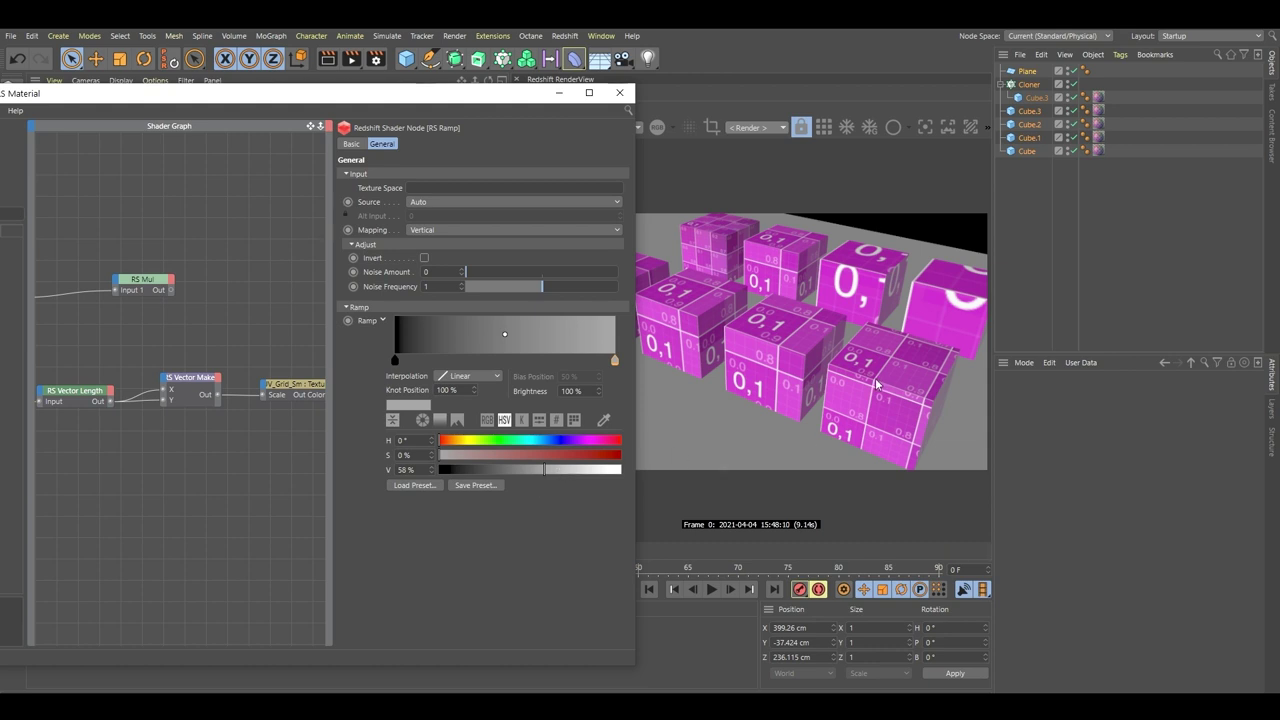
left_click_drag(544, 470, 624, 470)
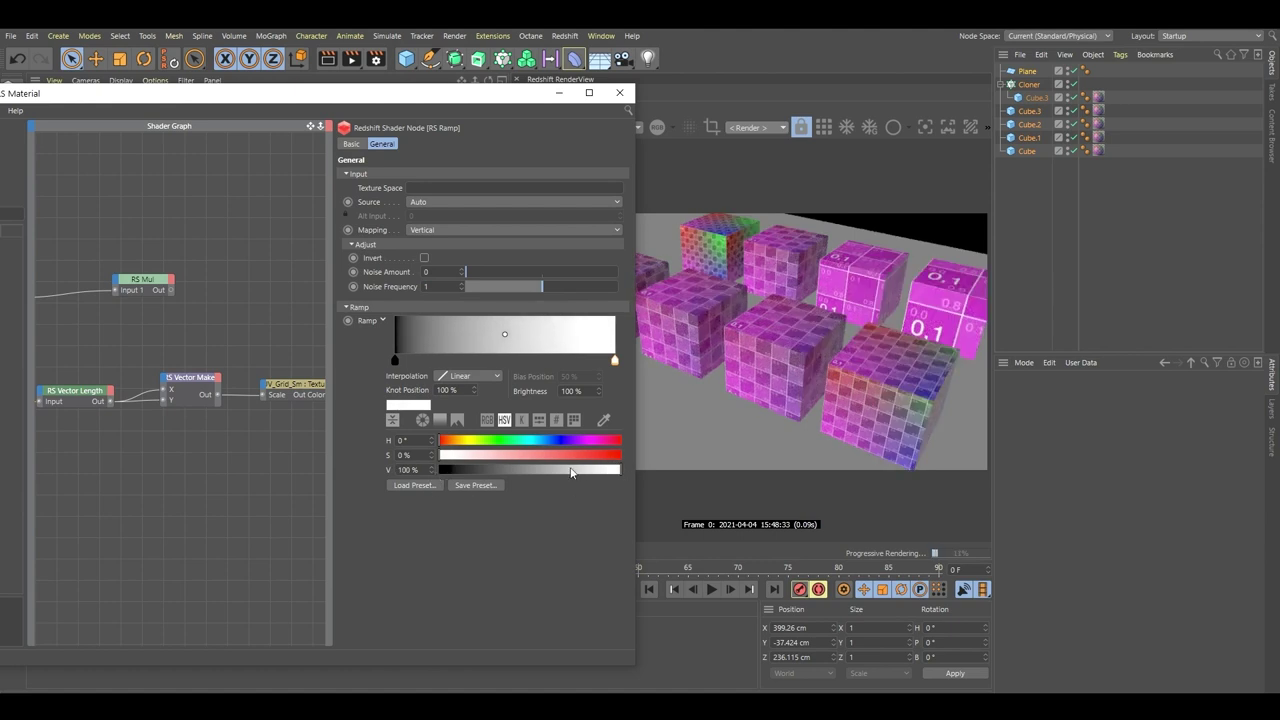
Examine how the Ramp colour passes through the Vector Length node into the Vector Maker.
left_click(241, 318)
middle_click_drag(132, 388, 232, 357)
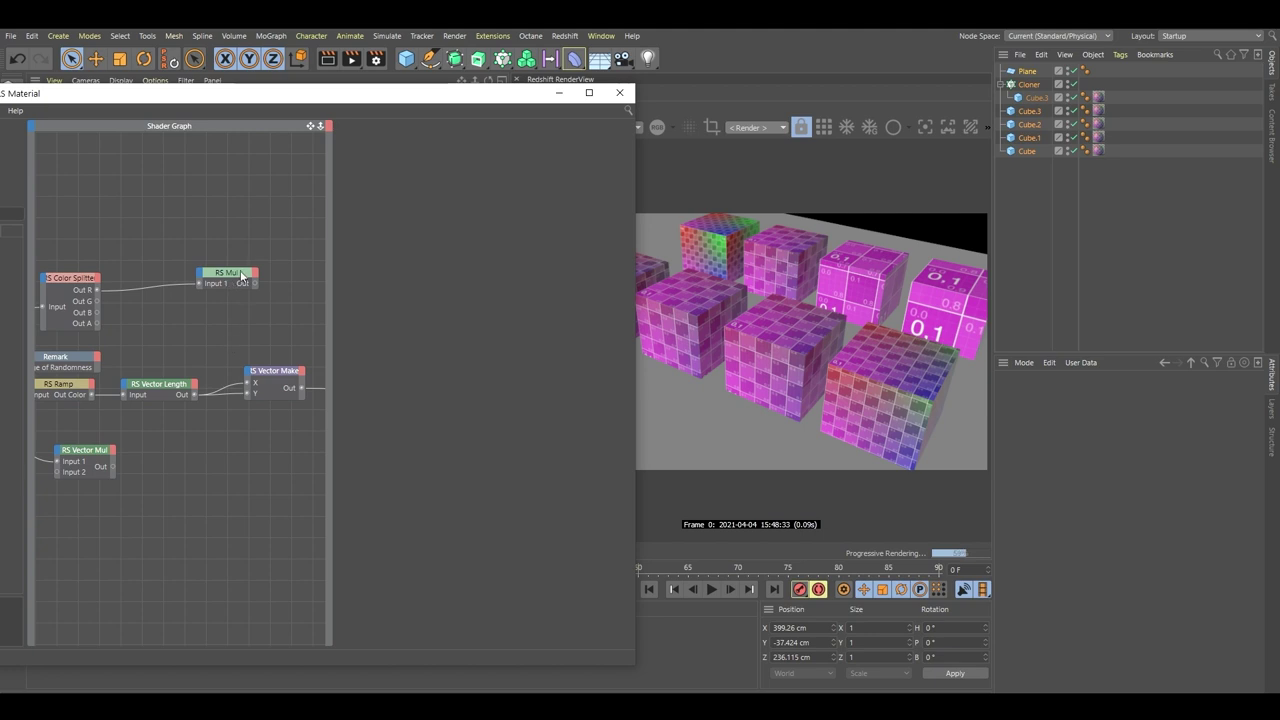
left_click(157, 391)
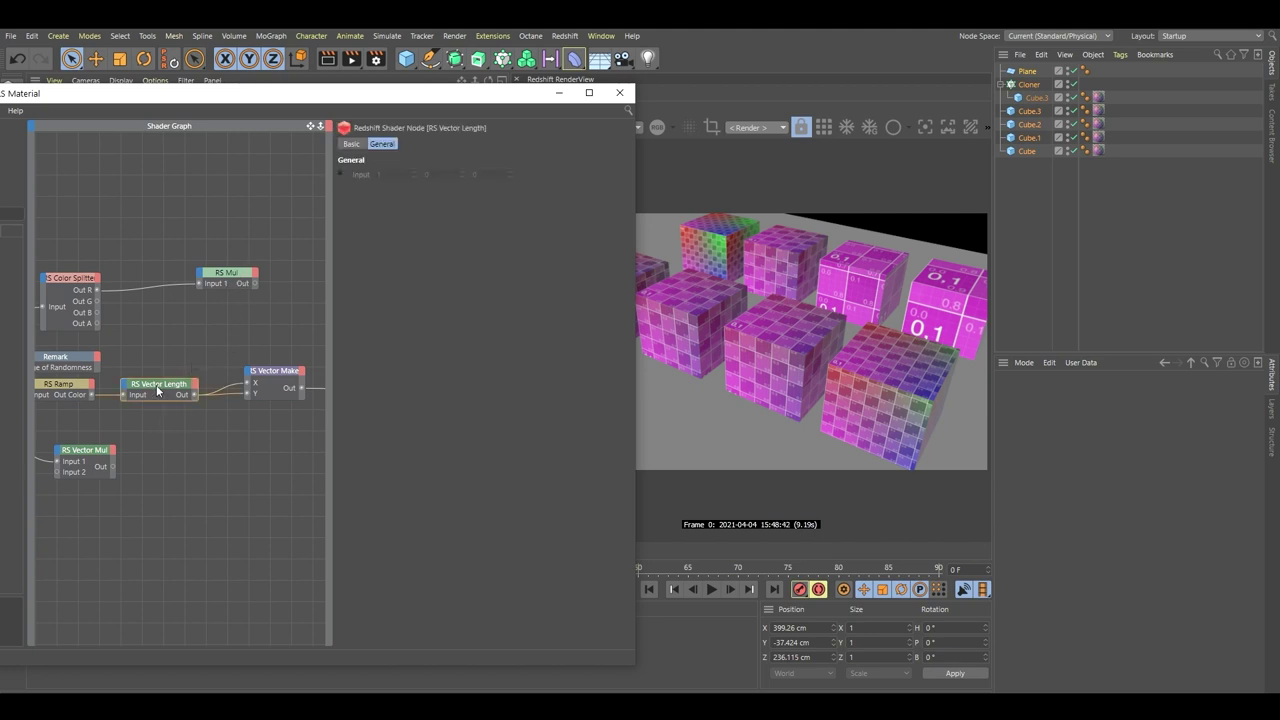
left_click(195, 448)
left_click(180, 391)
left_click(198, 408)
middle_click_drag(123, 374, 176, 367)
left_click(140, 387)
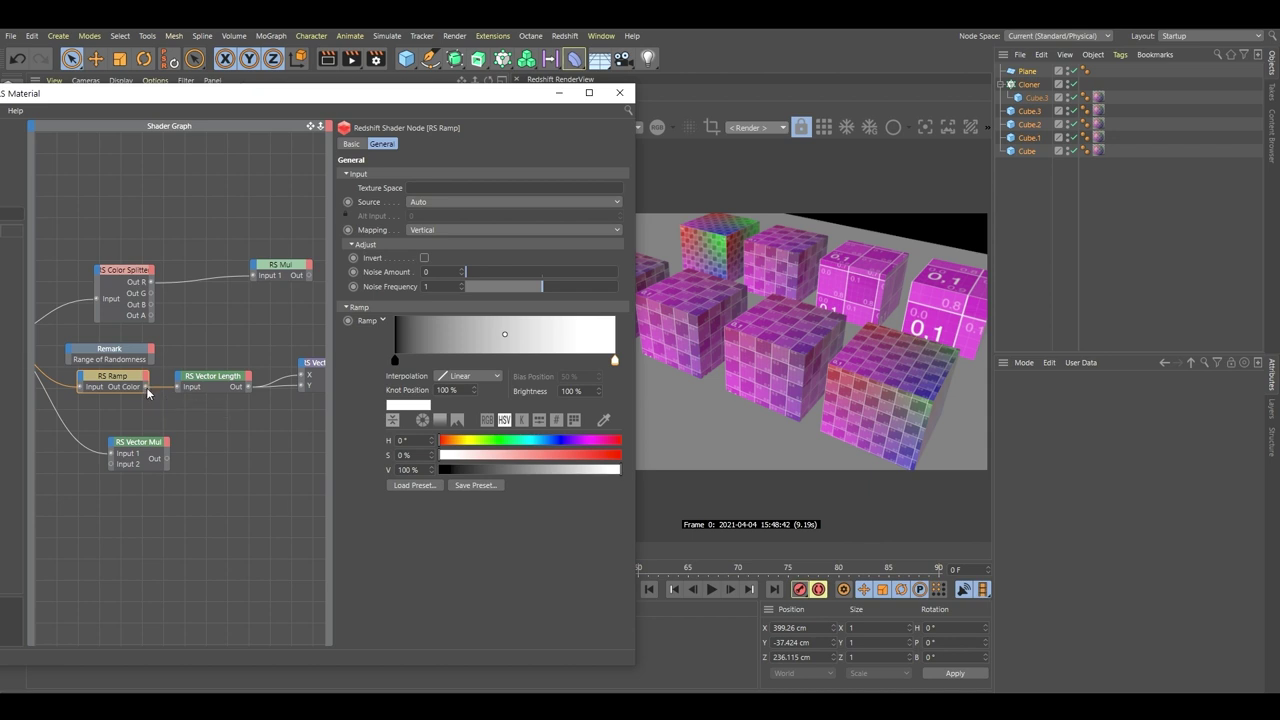
left_click_drag(146, 387, 153, 387)
left_click(127, 387)
left_click(247, 389)
middle_click_drag(243, 397, 150, 398)
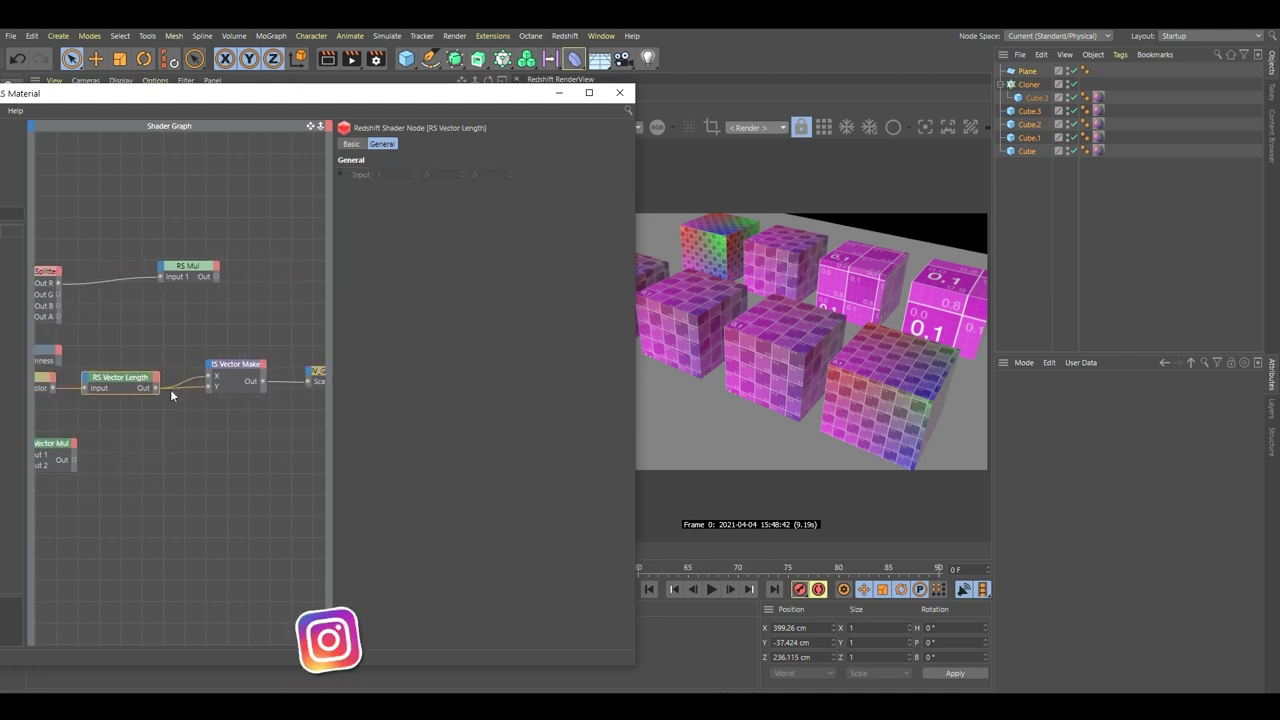
Shift the Vector Maker right and insert a copy of the Mul node between Vector Length and its X and Y inputs.
left_click_drag(235, 334, 323, 404)
left_click_drag(195, 373, 260, 376)
left_click(200, 345)
left_click_drag(131, 270, 154, 378, "ctrl")
left_click(98, 393)
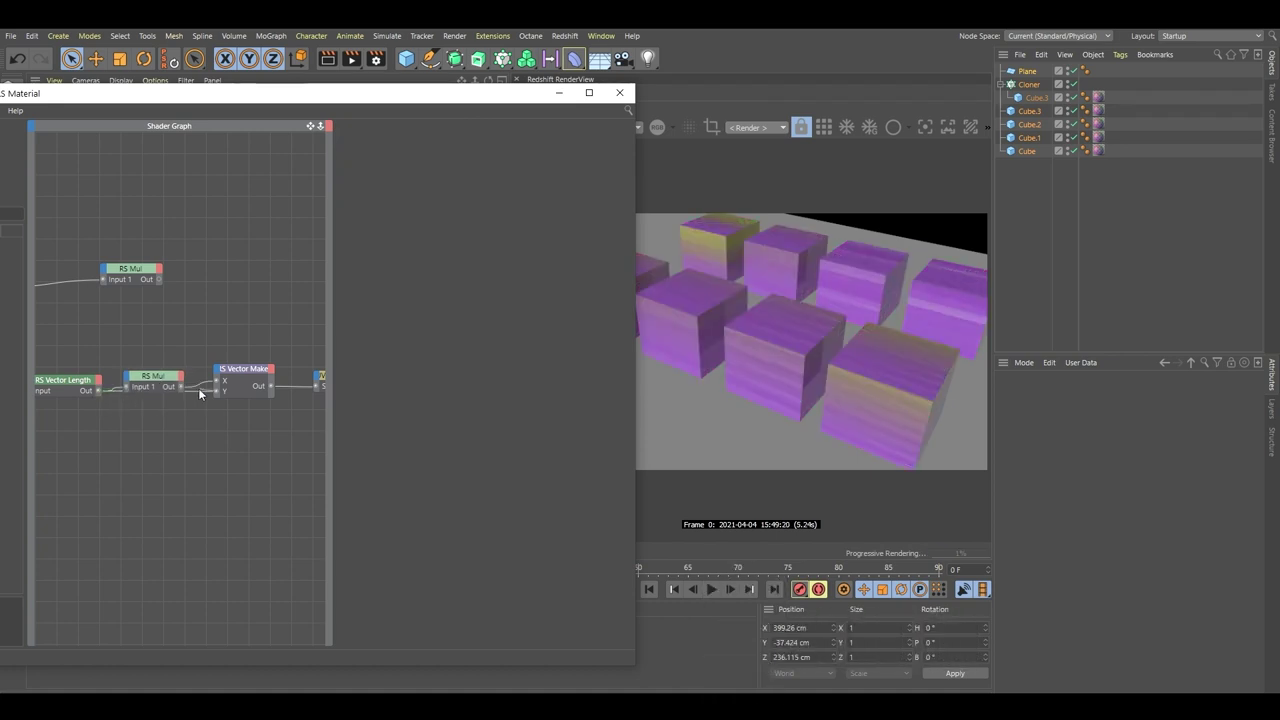
left_click(146, 389)
left_click_drag(146, 389, 144, 386)
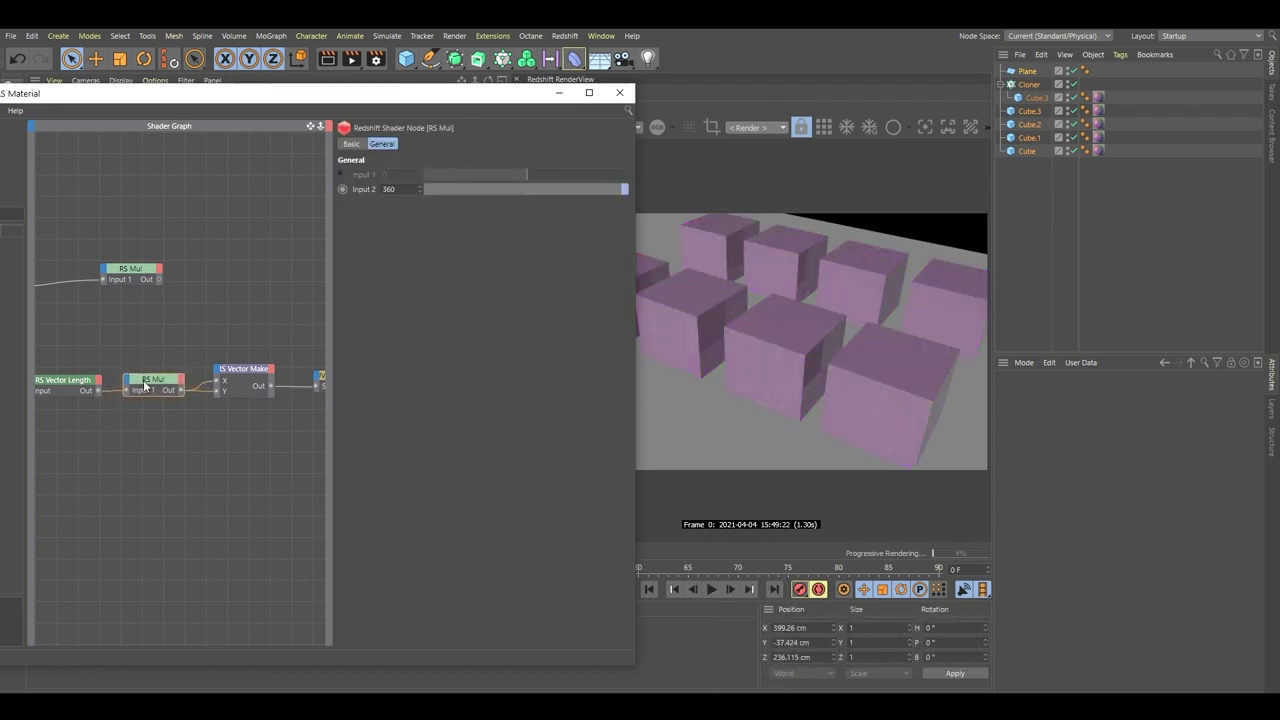
Set the copied Mul node's Input 2 to 4.
left_click(408, 190)
type("4")
key("Return")
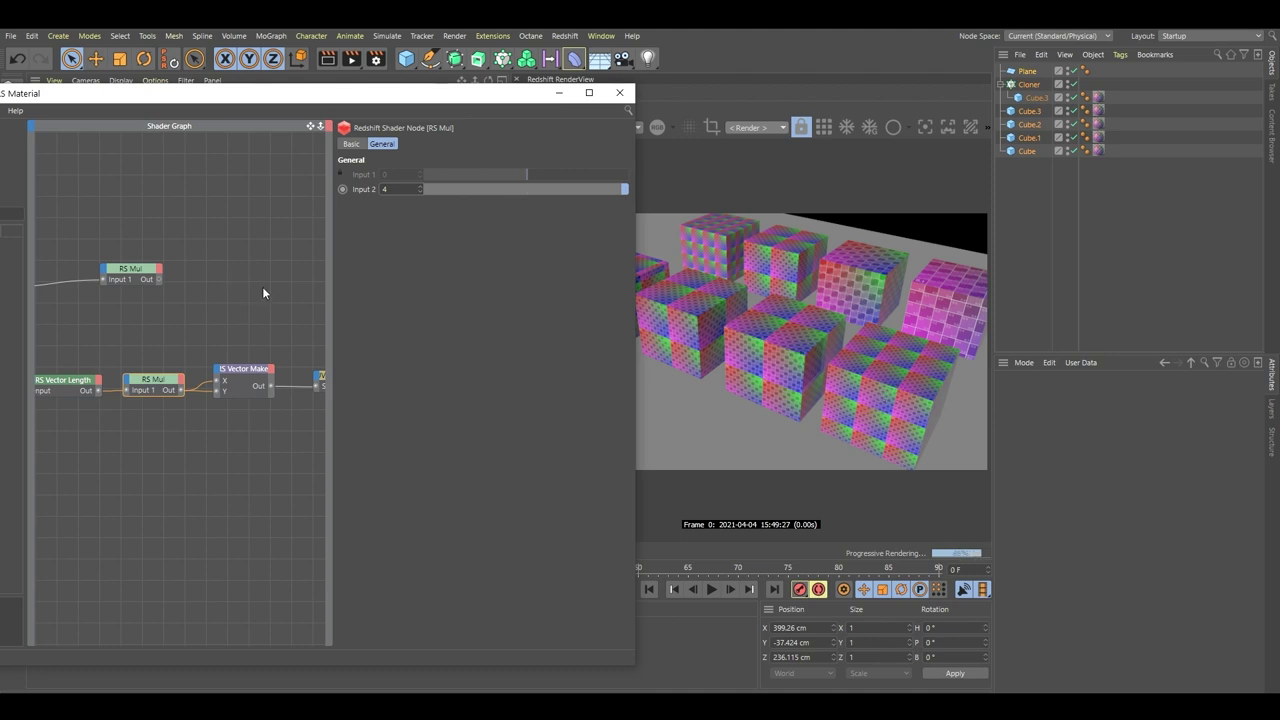
Set the copied Mul node's Input 2 to 1.
left_click(400, 190)
type("1")
key("Return")
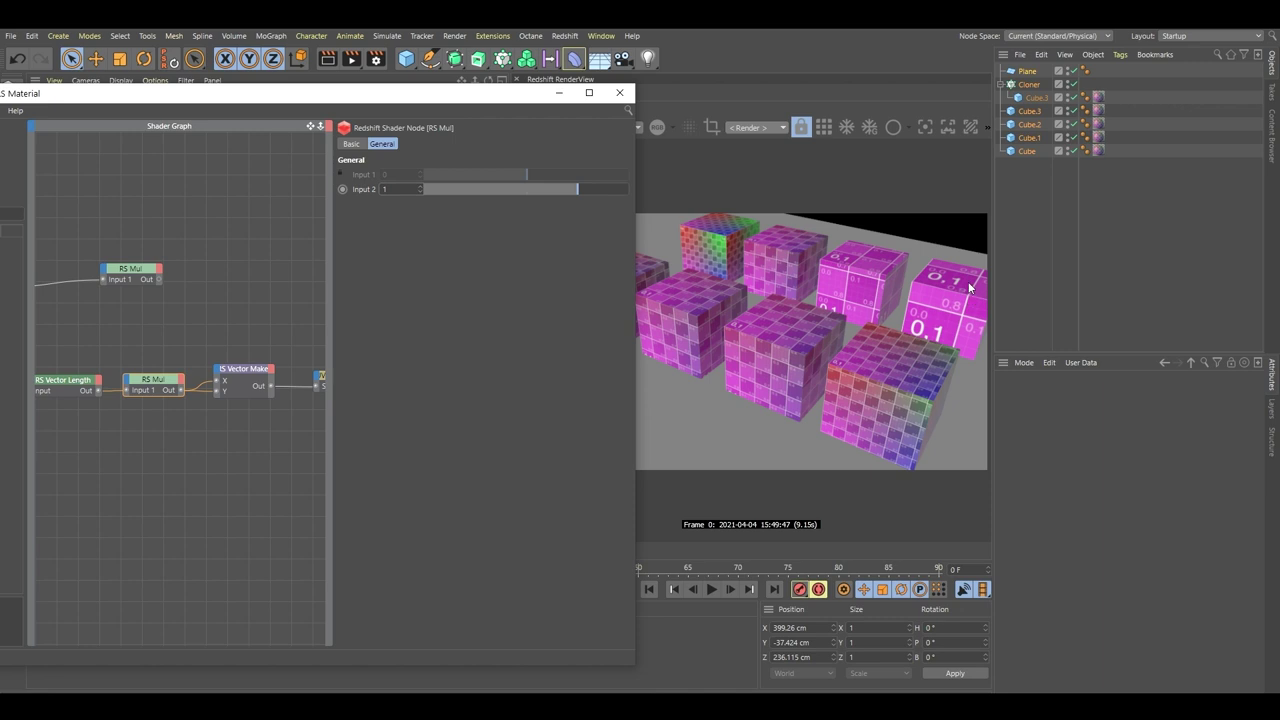
Test the Ramp node's black knot at 50% value, and set it to 75%.
left_click(137, 343)
middle_click_drag(137, 343, 259, 329)
left_click(100, 369)
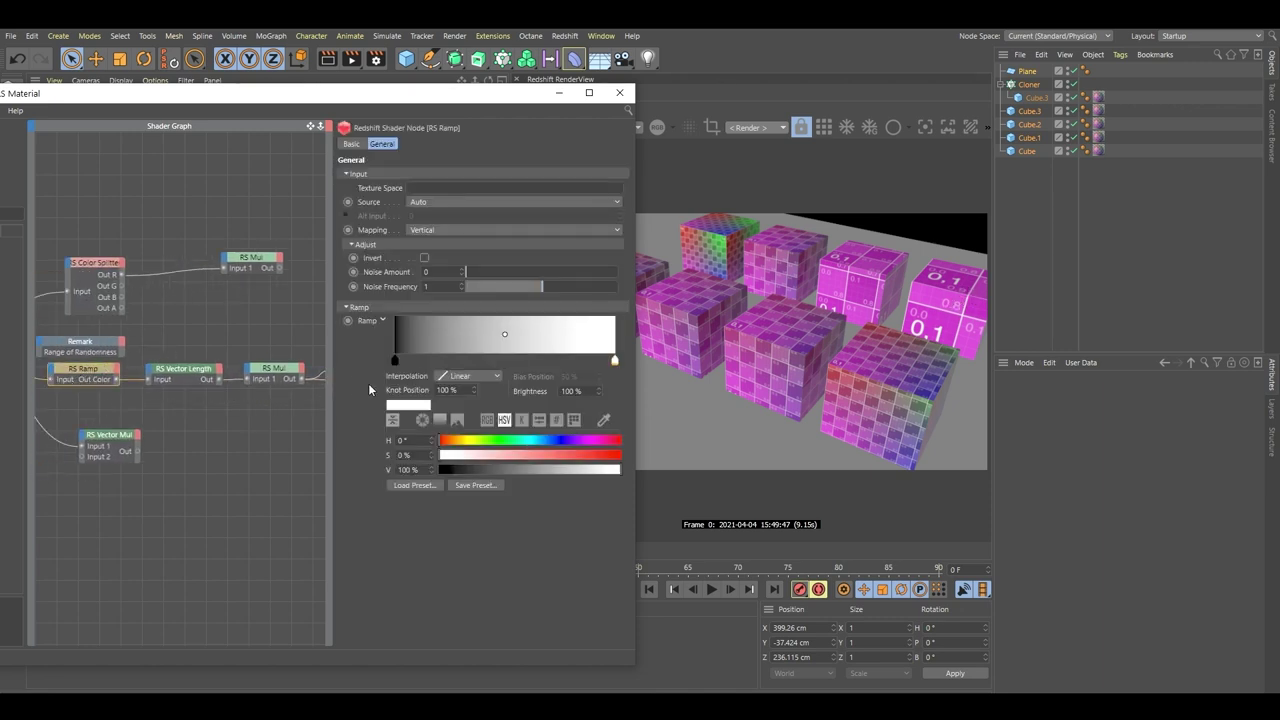
left_click(397, 360)
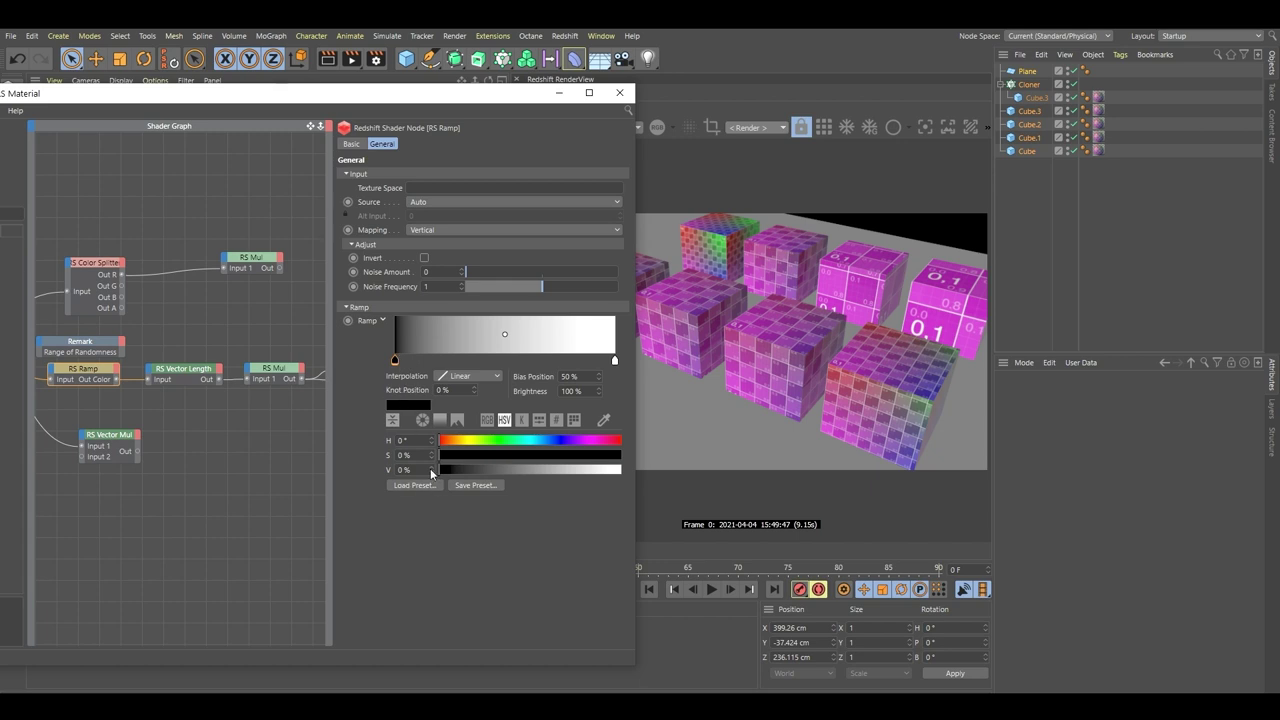
type("50")
key("Return")
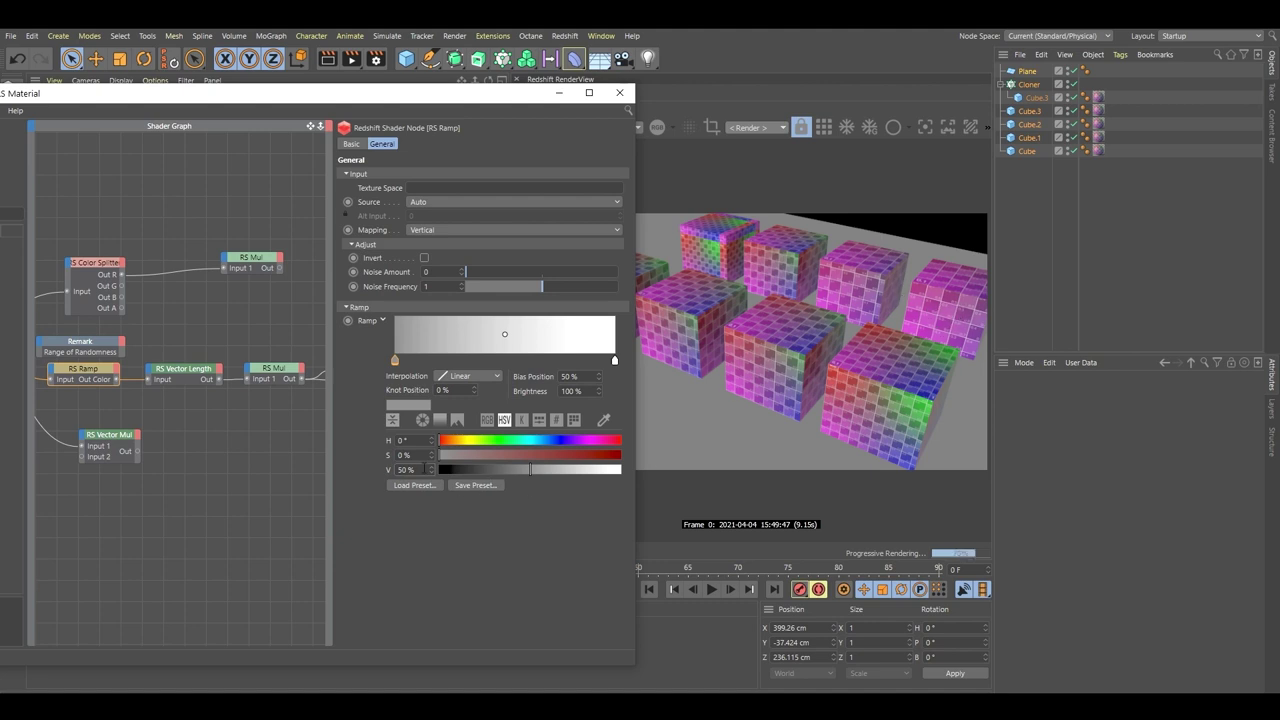
type("75")
key("Return")
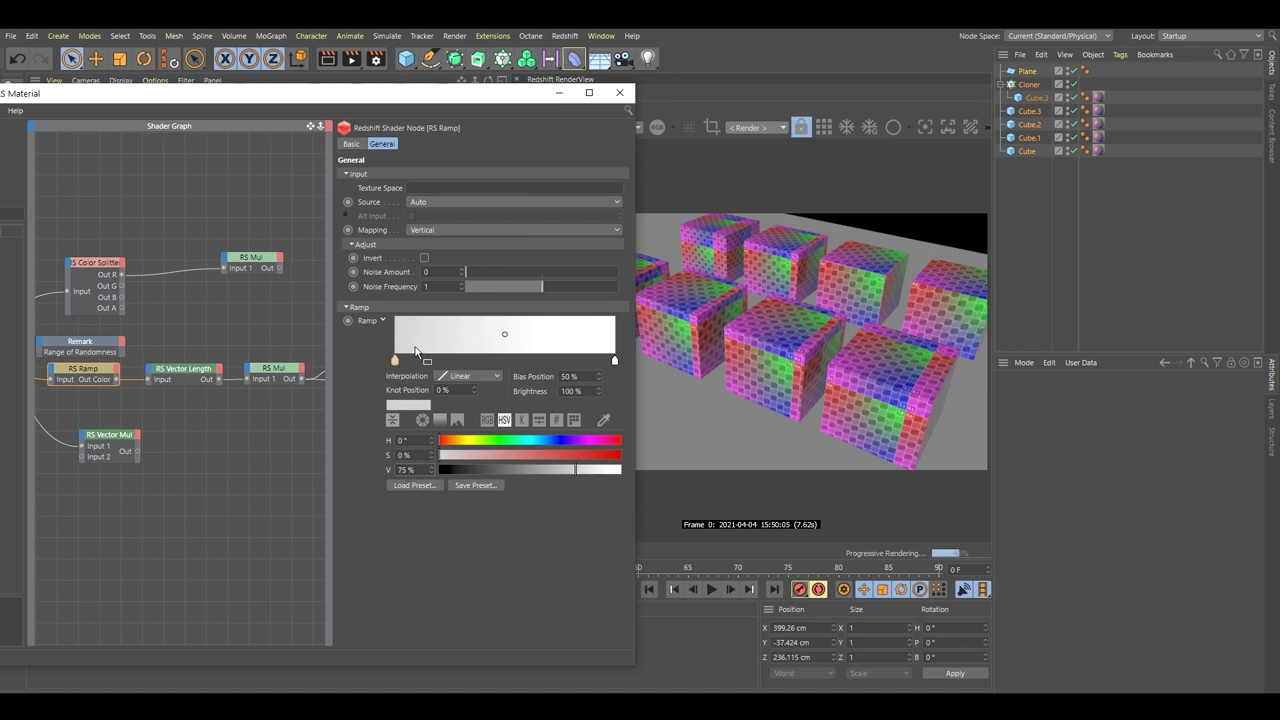
Enlarge the shader graph and line up the RS Material and Output nodes to the right of the texture node.
left_click(260, 464)
middle_click_drag(262, 443, 98, 449)
scroll(174, 456, "down", 1)
double_click(507, 88)
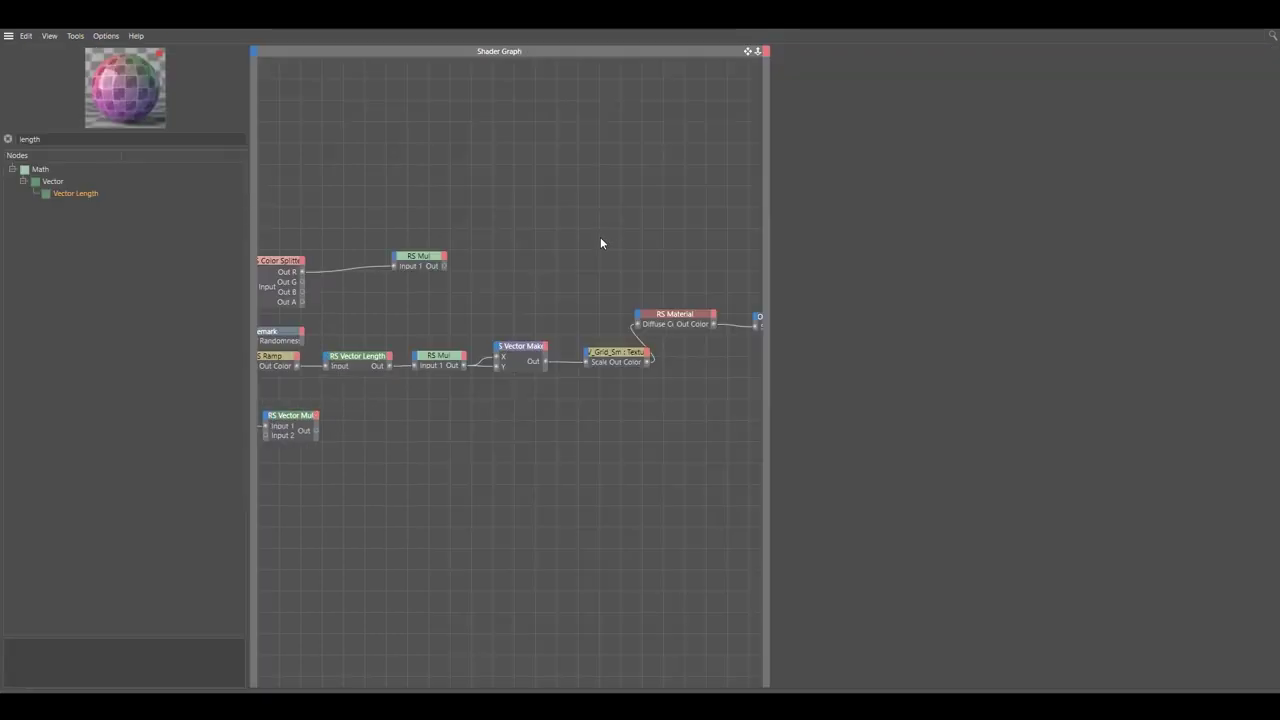
left_click_drag(771, 249, 1009, 252)
left_click_drag(832, 367, 899, 305)
left_click_drag(808, 314, 879, 346)
left_click(777, 345)
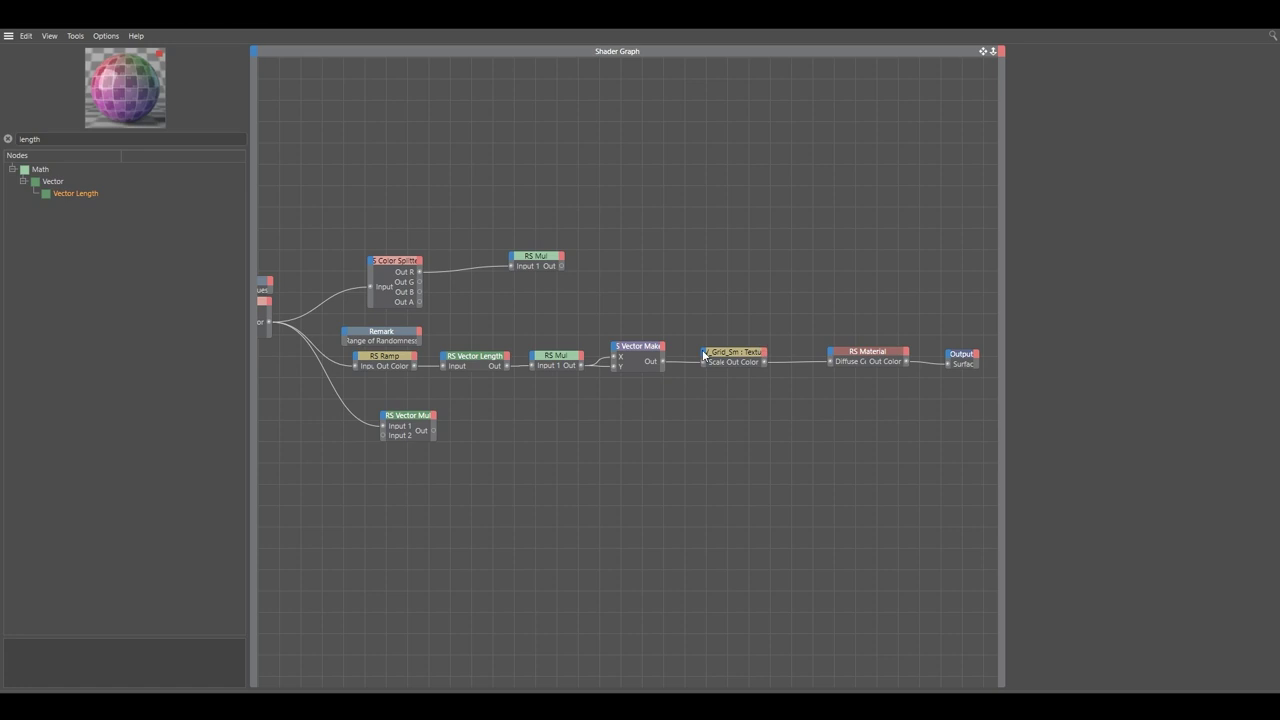
Expose the Rotate input on the UV grid texture node and feed it from the Mul node driven by the Color Splitter.
left_click(716, 364)
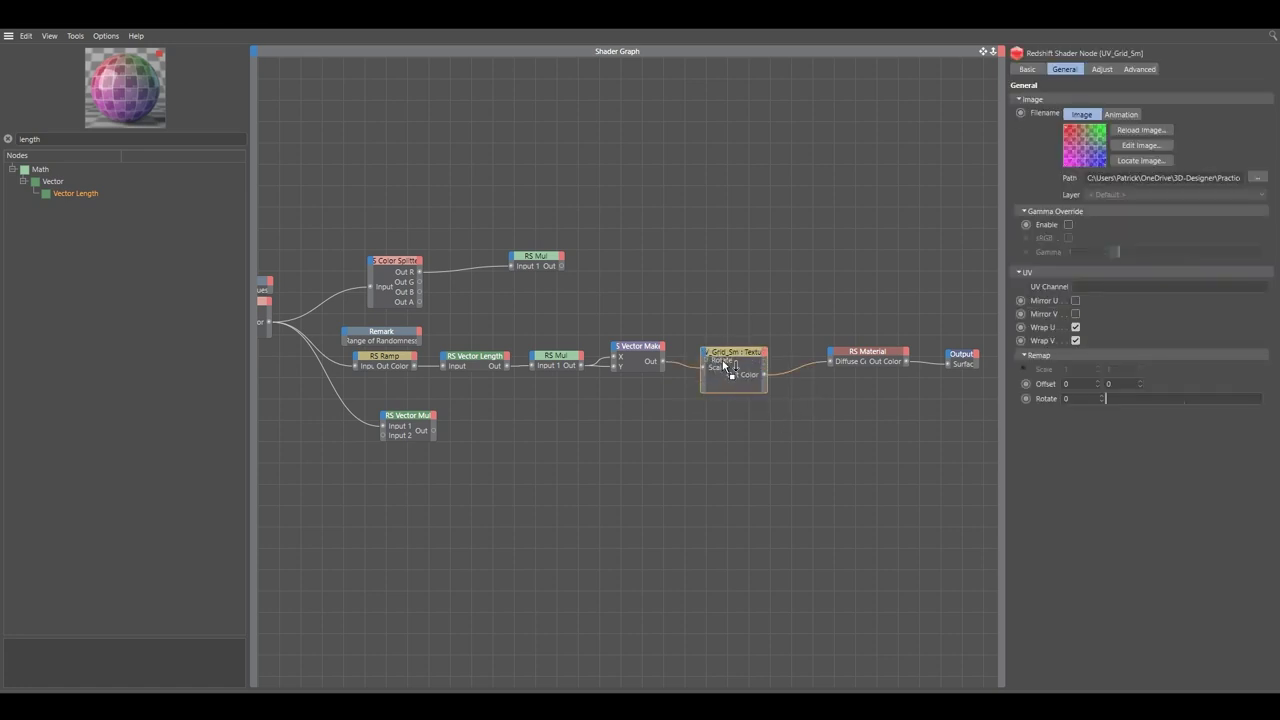
left_click_drag(706, 371, 561, 266)
left_click(721, 263)
left_click(410, 278)
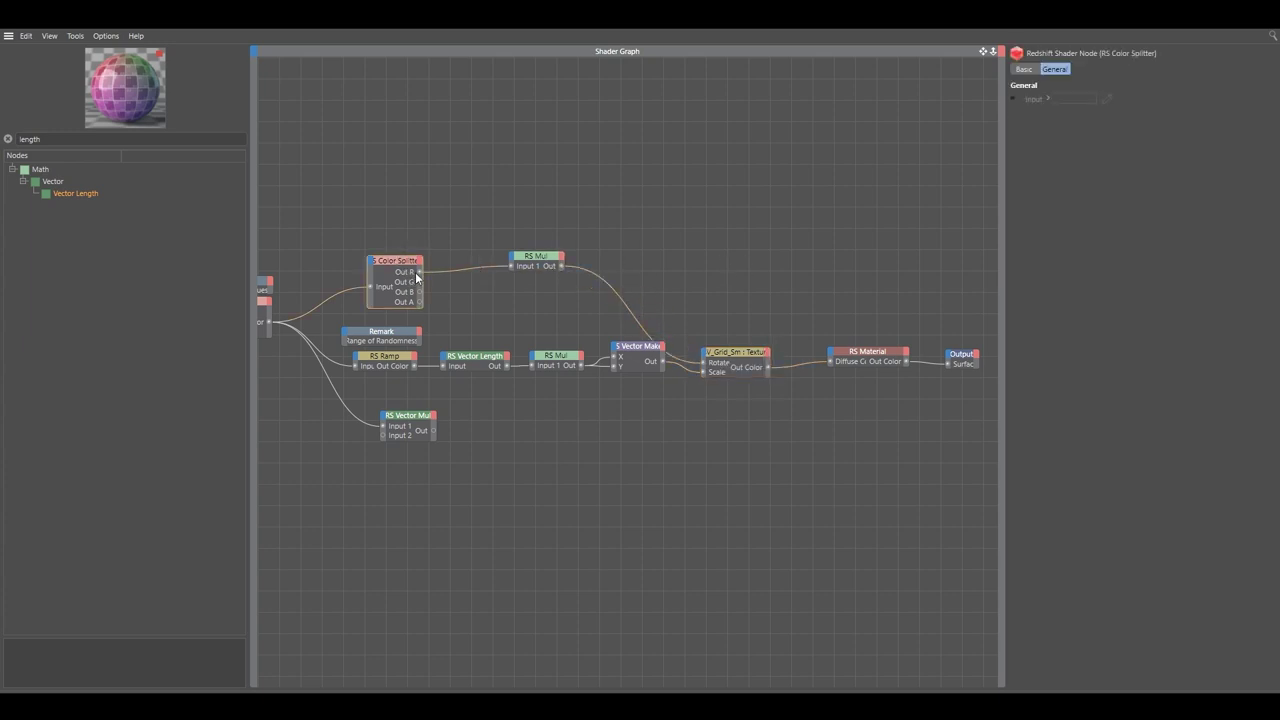
Move the rotation Mul node to sit above the Vector Maker node.
left_click(640, 265)
left_click_drag(536, 256, 638, 294)
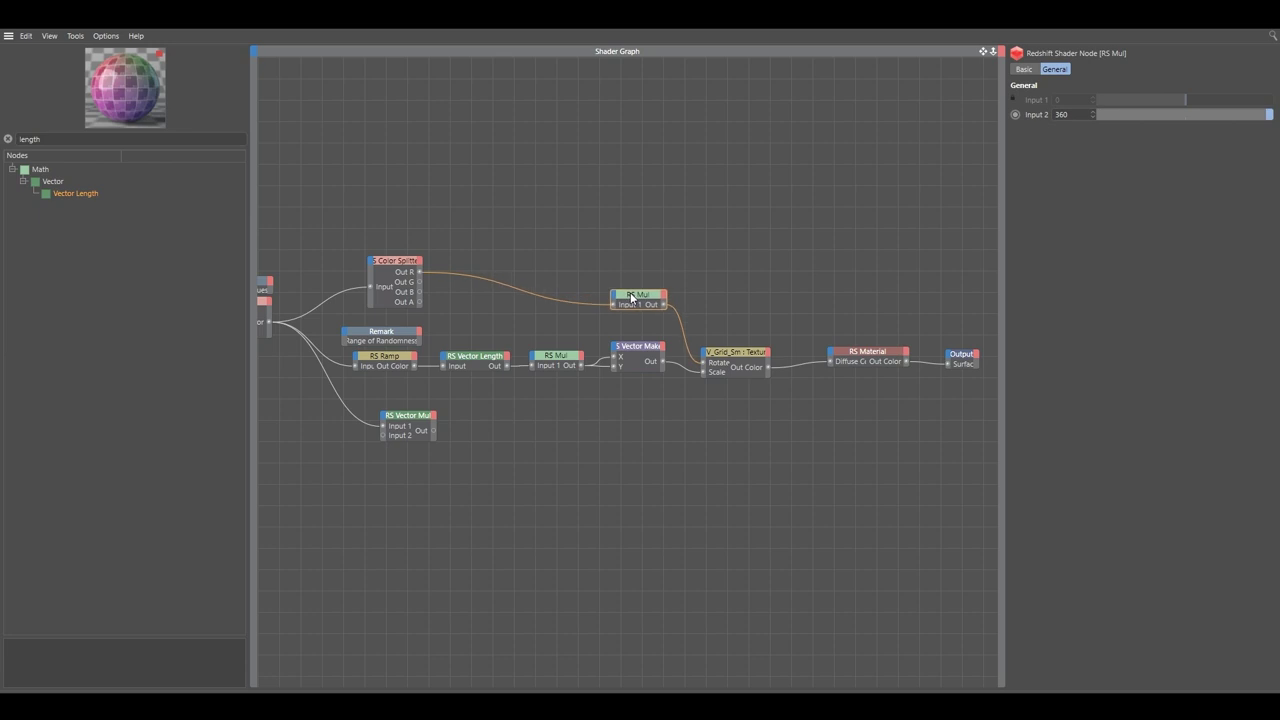
left_click(722, 413)
left_click_drag(663, 379, 397, 339)
left_click_drag(643, 301, 637, 270)
left_click(721, 323)
Expose the texture node's Offset remap input and connect the Vector Mul node's output to it.
left_click(707, 358)
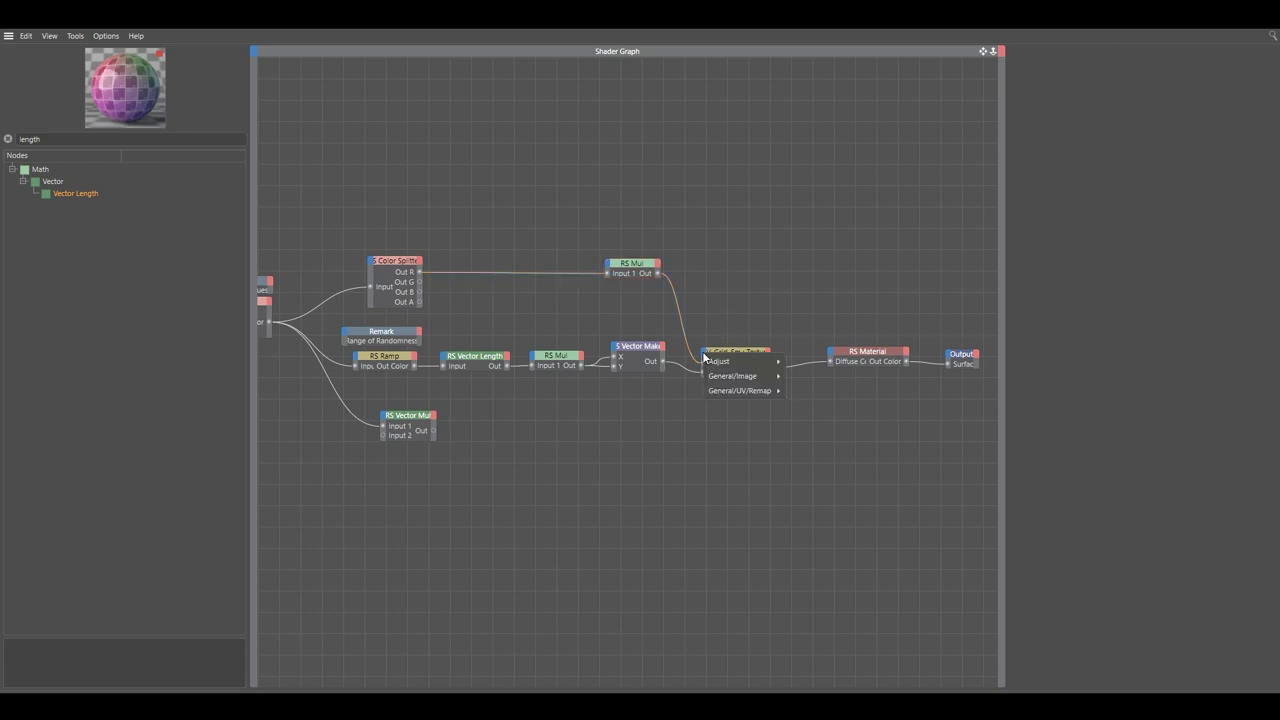
left_click(807, 404)
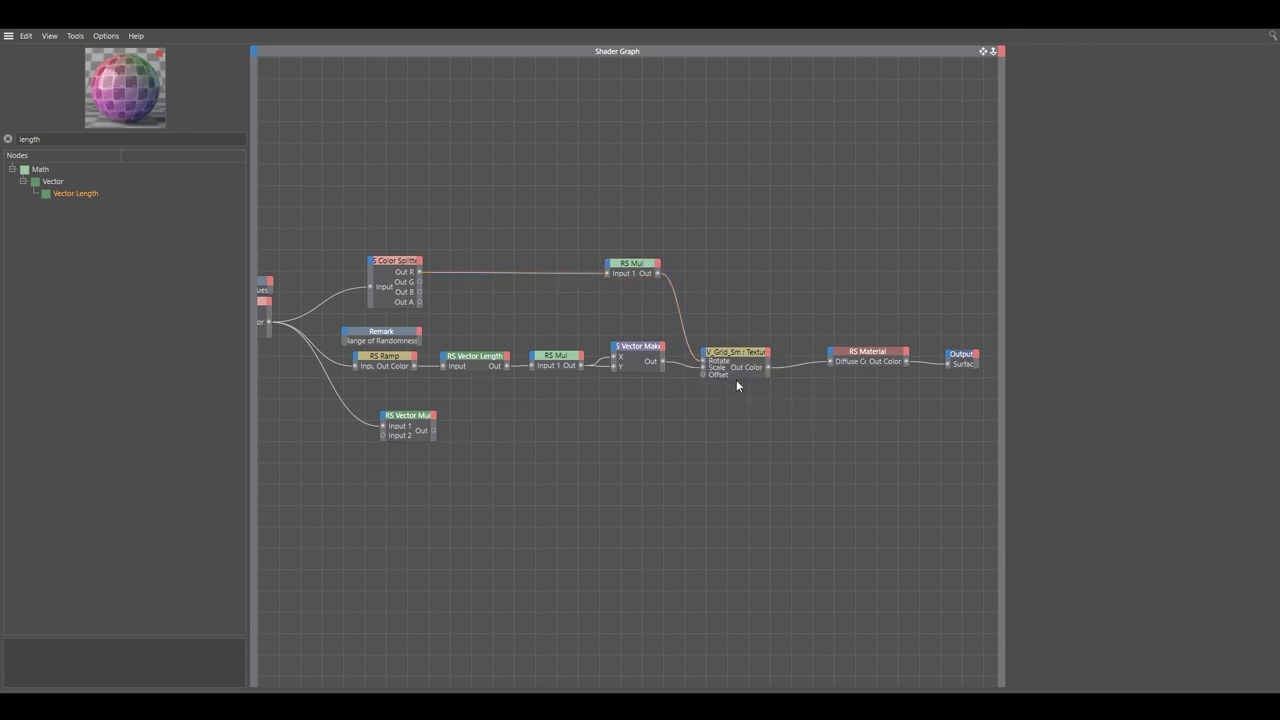
left_click_drag(739, 379, 737, 398)
left_click(729, 407)
left_click_drag(433, 432, 703, 388)
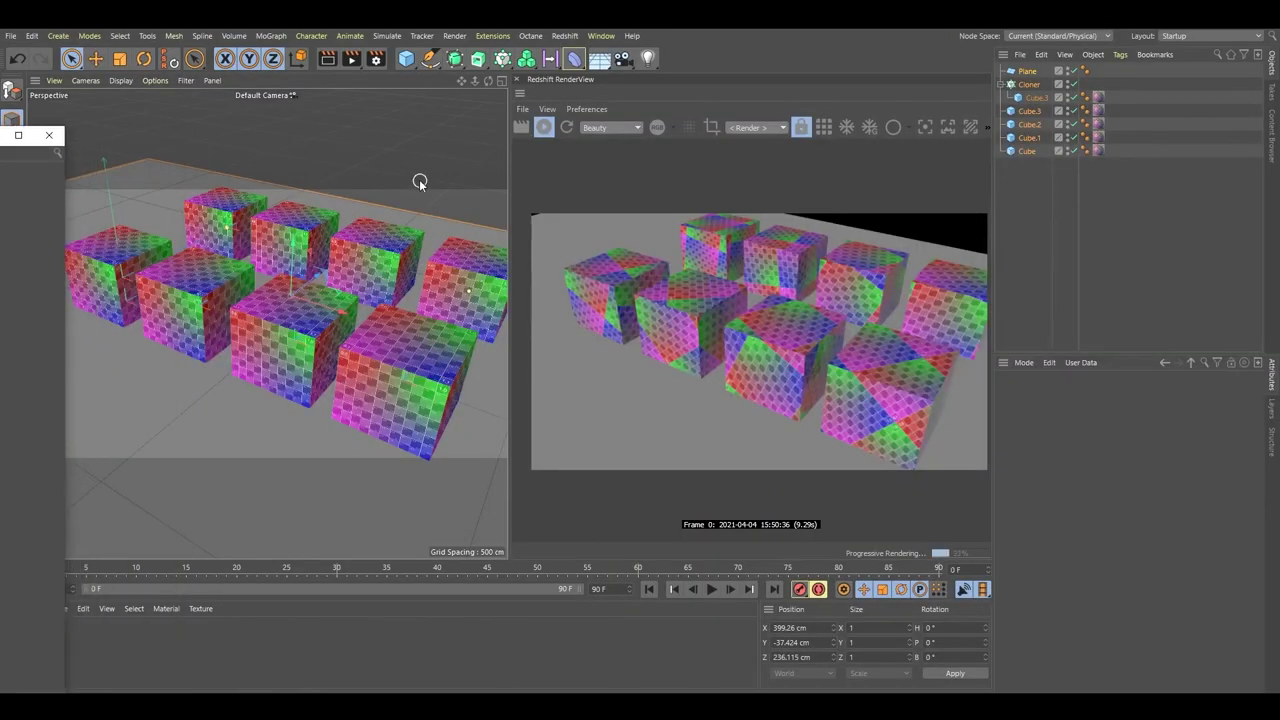
Examine the combined rotation, scale and offset on the cubes from another angle, with the node graph beside the render.
left_click_drag(419, 182, 468, 232, "alt")
left_click_drag(835, 354, 637, 334, "alt")
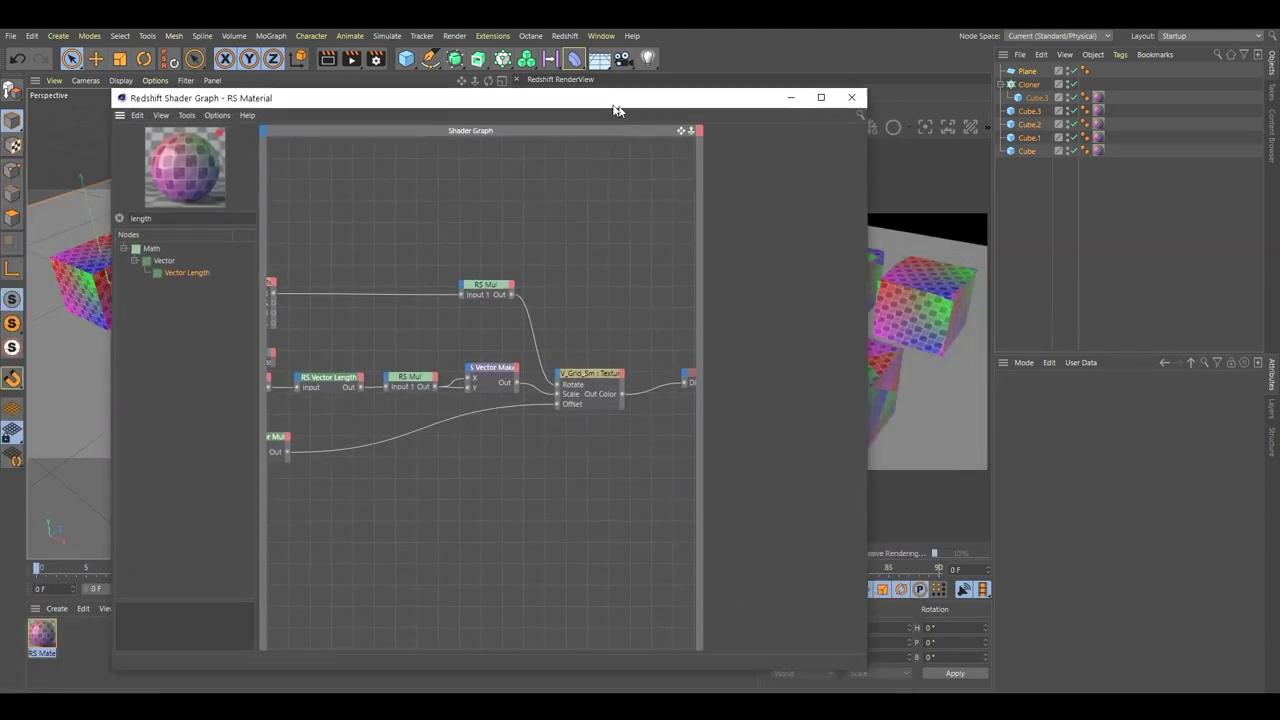
left_click_drag(614, 104, 558, 100)
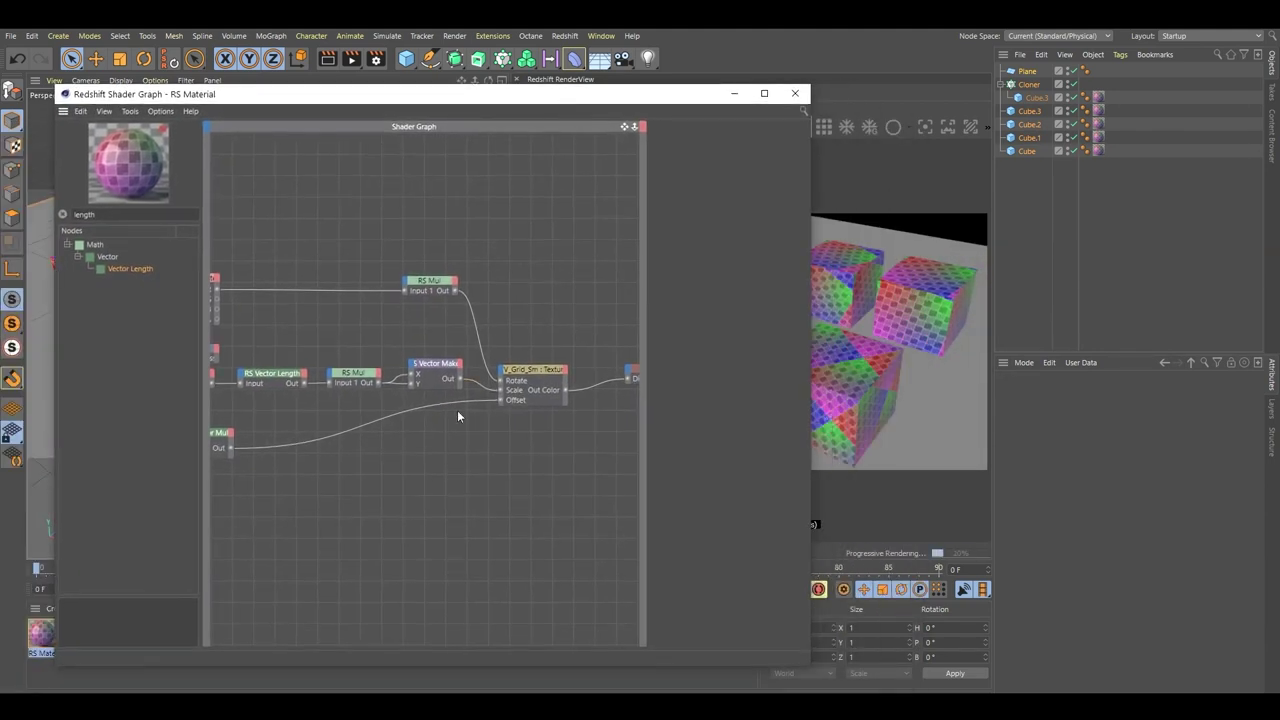
mouse_move(348, 219)
middle_mouse_down("alt")
mouse_move(433, 204)
mouse_move(371, 213)
middle_mouse_up("alt")
right_click_drag(458, 234, 436, 236, "alt")
middle_click_drag(524, 221, 475, 230, "alt")
right_click_drag(524, 221, 504, 221, "alt")
middle_click_drag(524, 221, 540, 213, "alt")
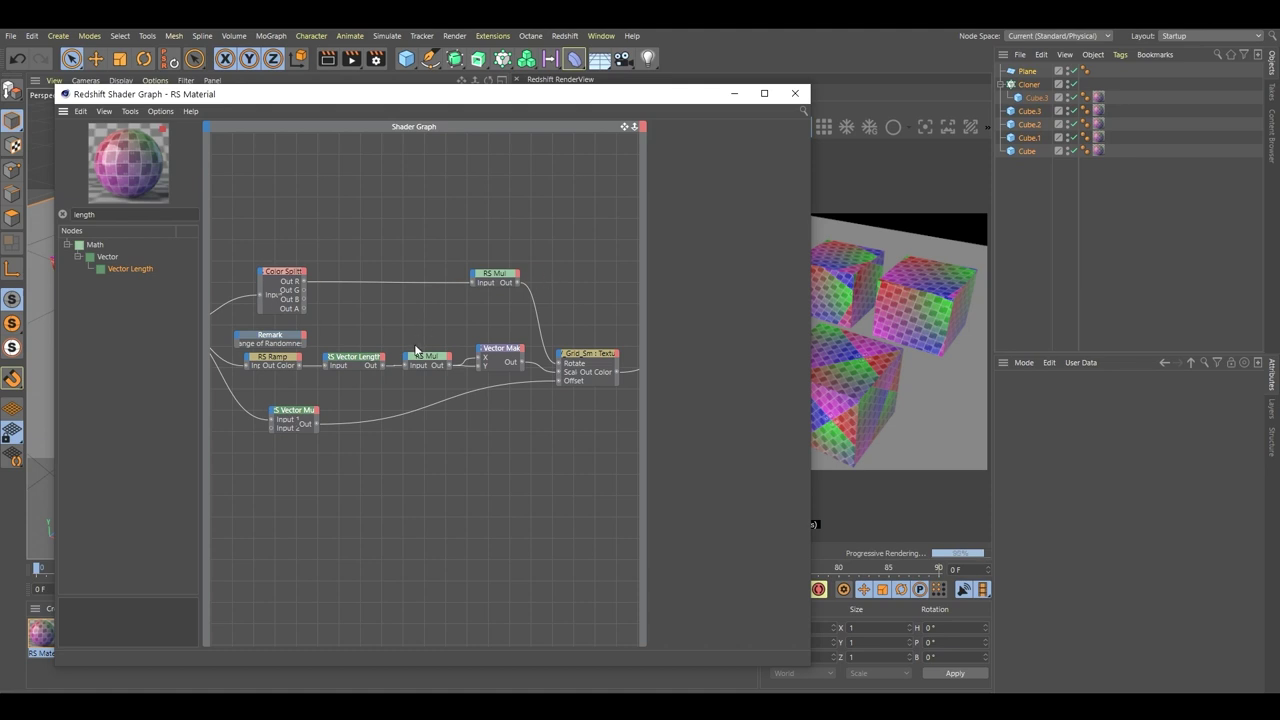
left_click_drag(593, 102, 544, 101)
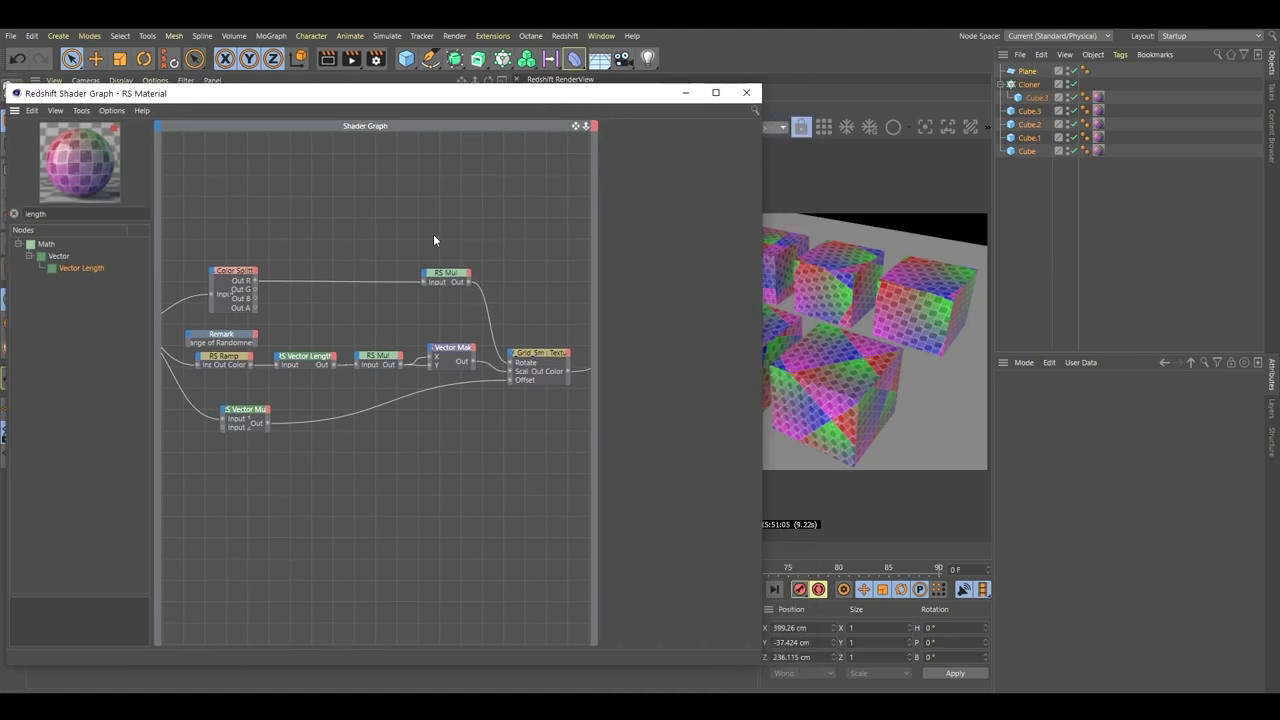